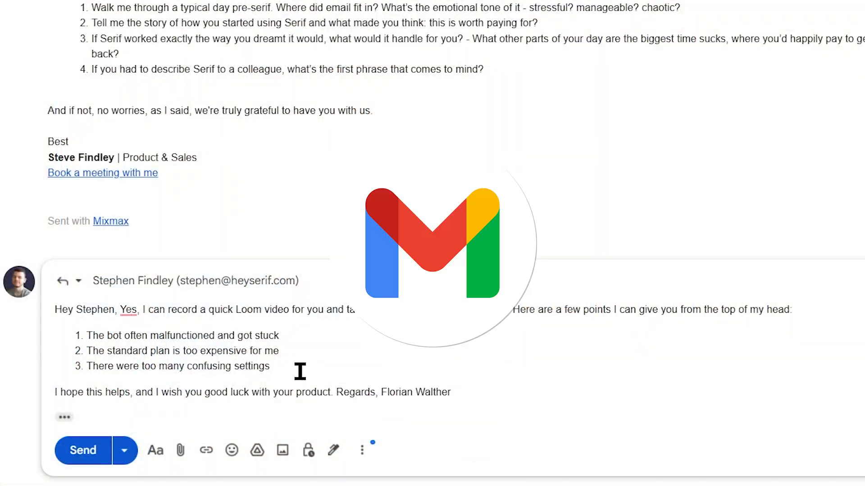
pyautogui.moveTo(261, 351); pyautogui.dragTo(291, 357)
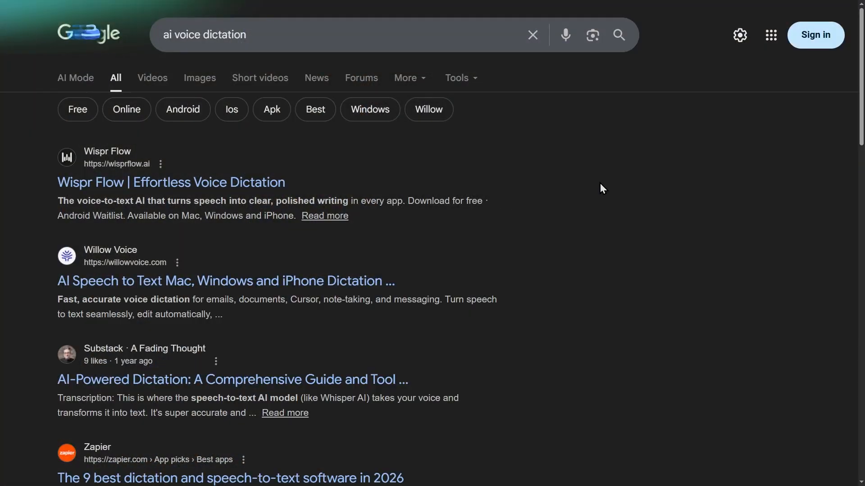
# Step: Look through the web search results for "ai voice dictation", from the top entries to the related searches
pyautogui.scroll(-7, 600, 183)
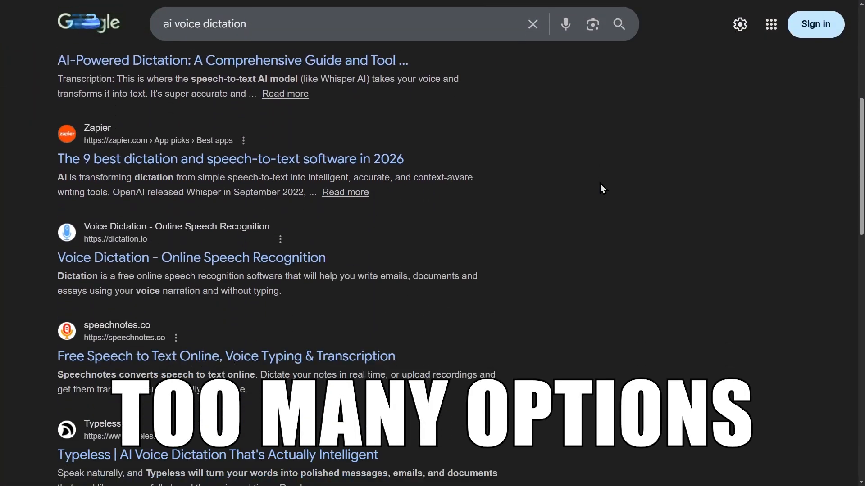
pyautogui.scroll(-6, 599, 184)
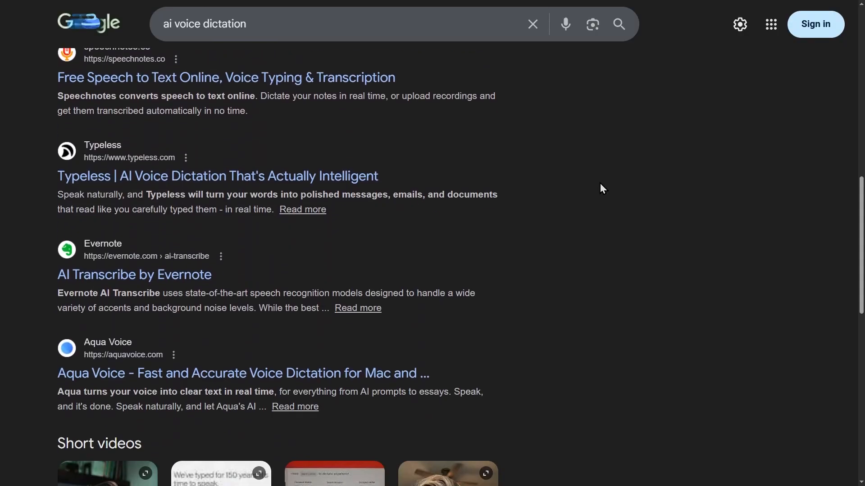
pyautogui.scroll(-8, 600, 184)
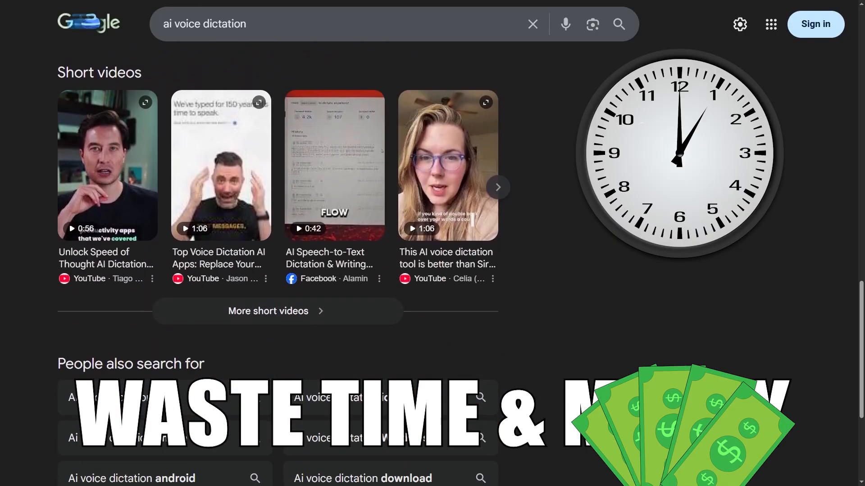
pyautogui.scroll(-1, 600, 185)
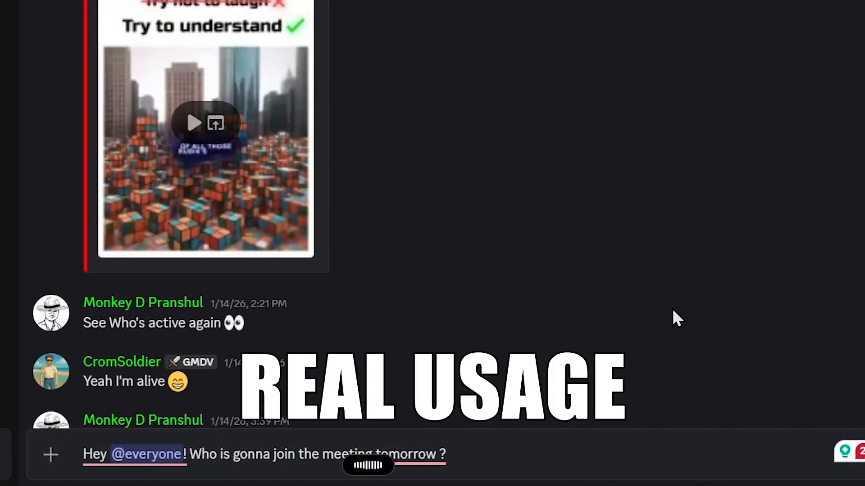
# Step: Select the closing words of the drafted Discord message asking who will join the meeting tomorrow
pyautogui.hotkey('ctrl', 'shift', 'Left')
pyautogui.hotkey('ctrl', 'shift', 'Left')
pyautogui.hotkey('ctrl', 'shift', 'Left')
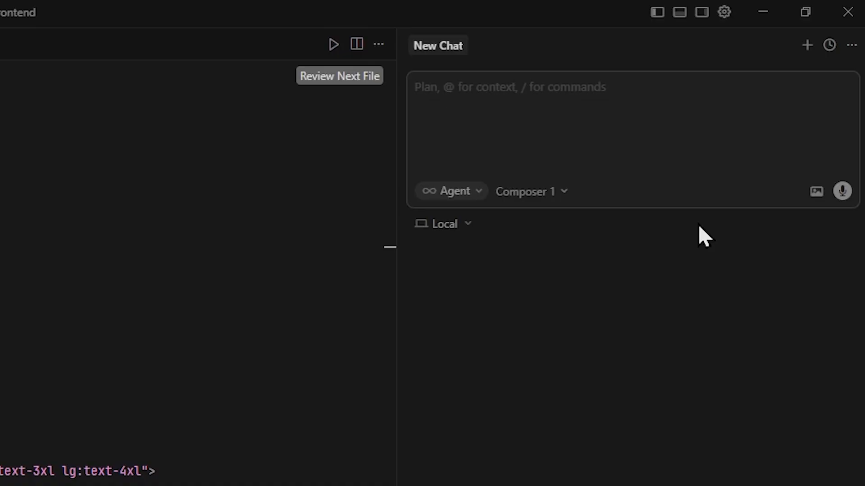
pyautogui.write('Go into the @index.tsx and increase the horizontal padding to 6.')
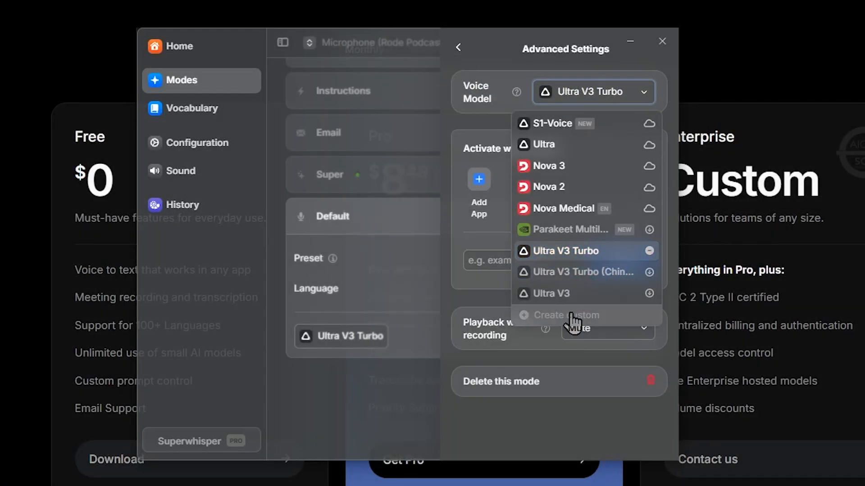
# Step: Open the custom AI voice model setup in Superwhisper and view its provider and model choices
pyautogui.click(571, 316)
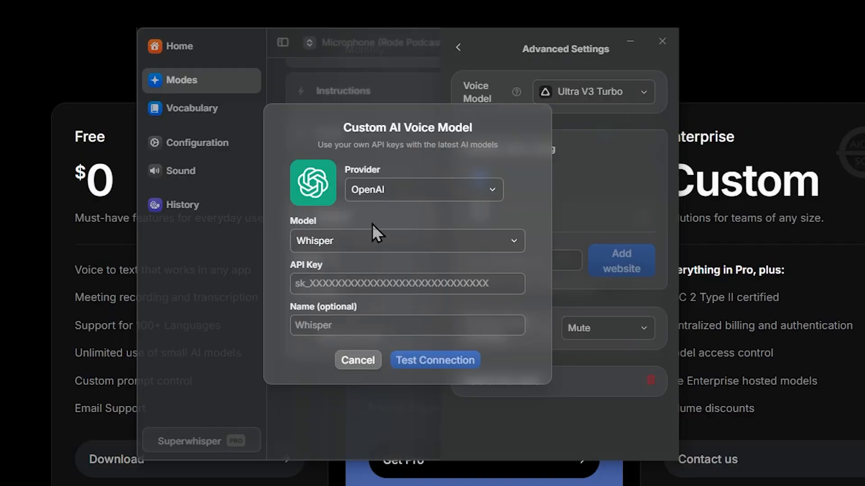
pyautogui.click(407, 198)
pyautogui.click(382, 266)
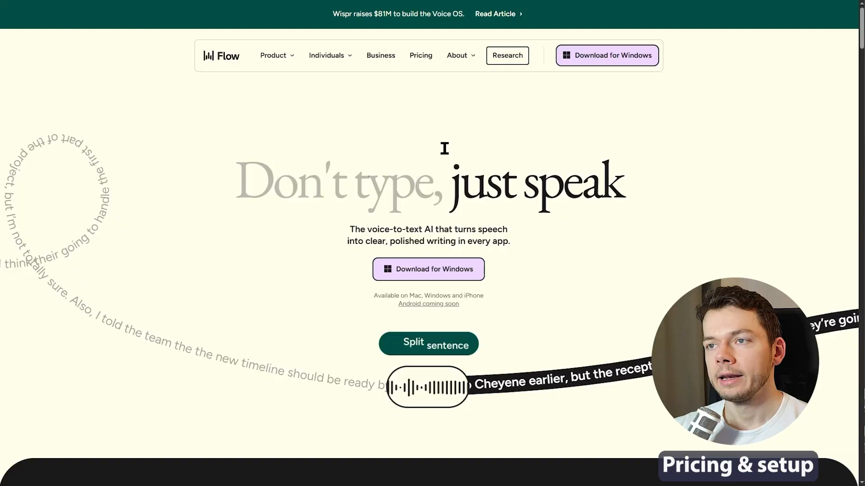
# Step: Open the Wispr Flow pricing page and examine the free Basic plan's features and word limit and the Pro plan's command mode
pyautogui.click(421, 55)
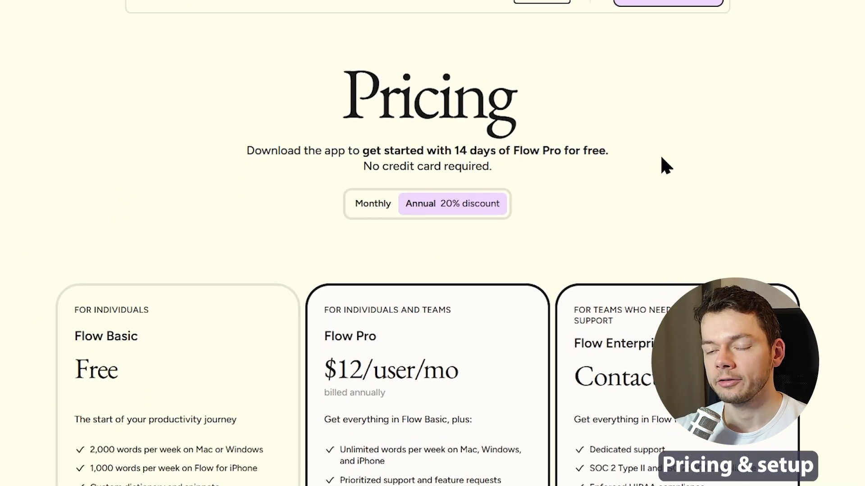
pyautogui.scroll(-5, 661, 158)
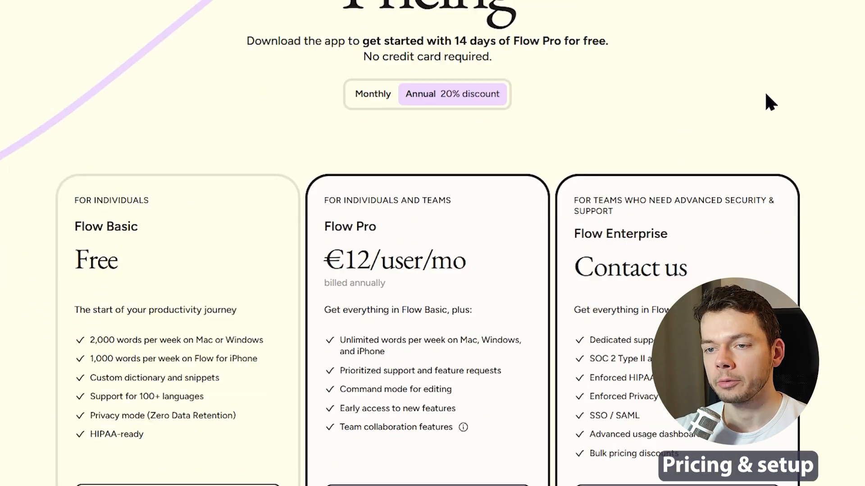
pyautogui.moveTo(91, 126); pyautogui.dragTo(249, 311)
pyautogui.click(251, 319)
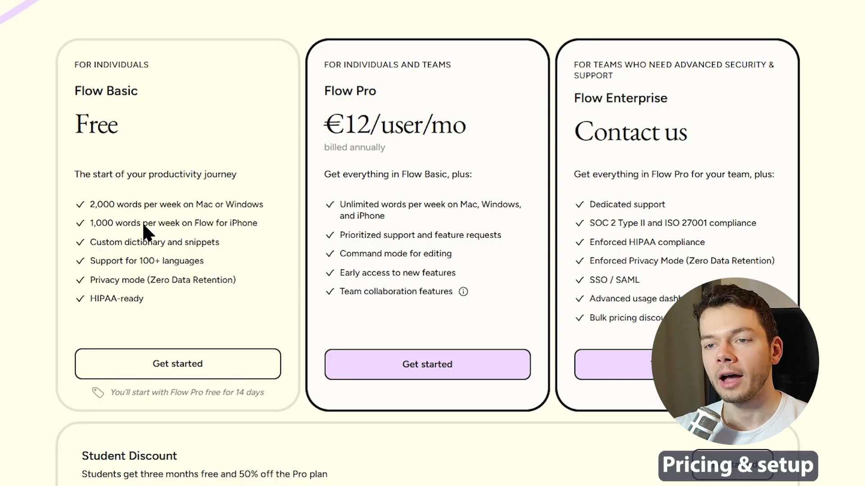
pyautogui.tripleClick(370, 255)
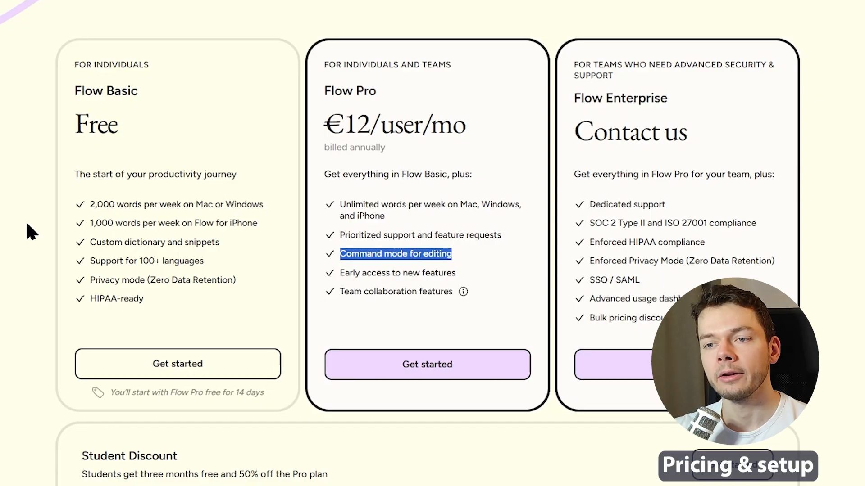
pyautogui.tripleClick(126, 205)
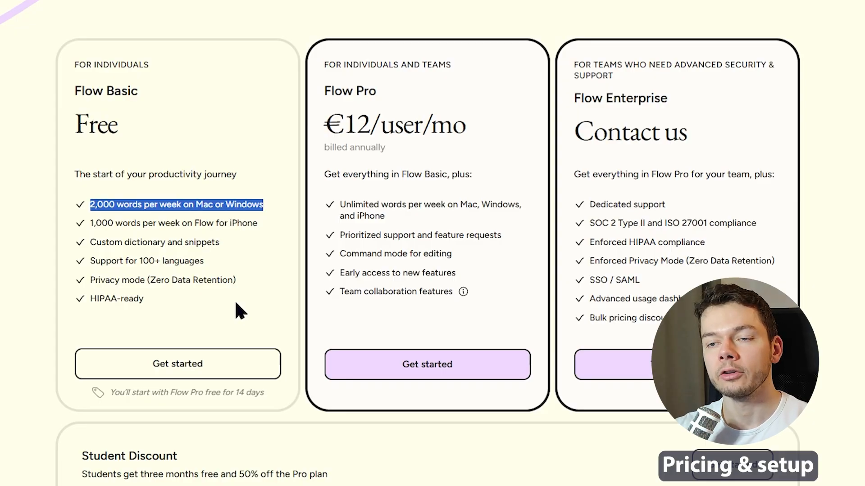
pyautogui.click(253, 137)
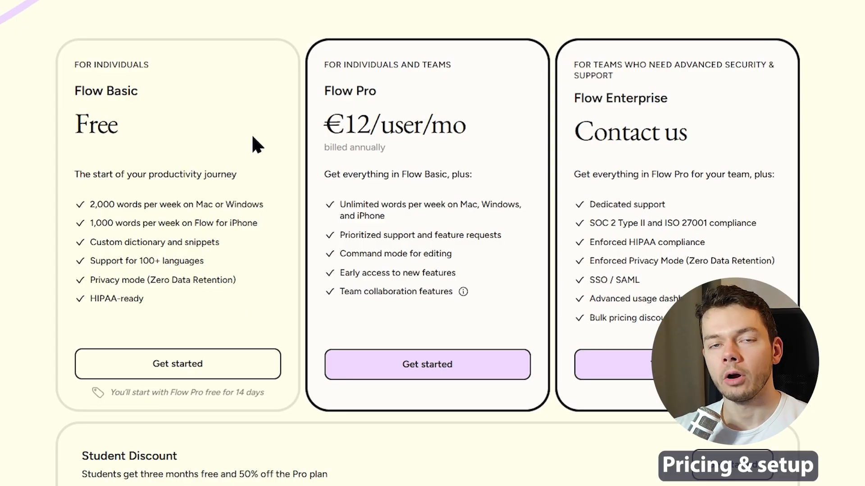
# Step: Examine the Flow Pro price, the 14-day free trial note and the student discount on the pricing page
pyautogui.moveTo(403, 124); pyautogui.dragTo(455, 139)
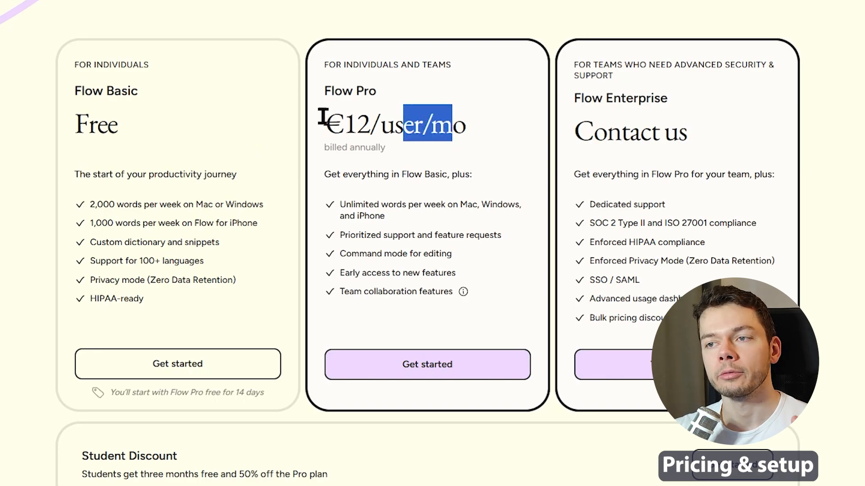
pyautogui.tripleClick(222, 391)
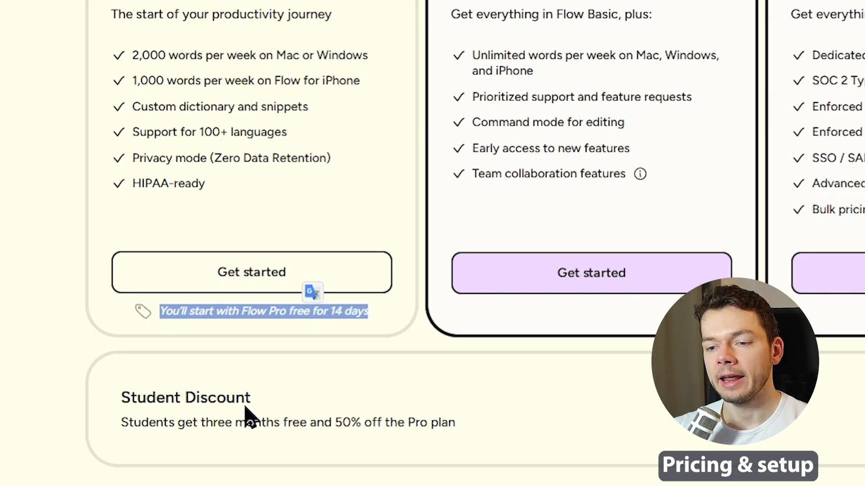
pyautogui.moveTo(121, 397); pyautogui.dragTo(470, 448)
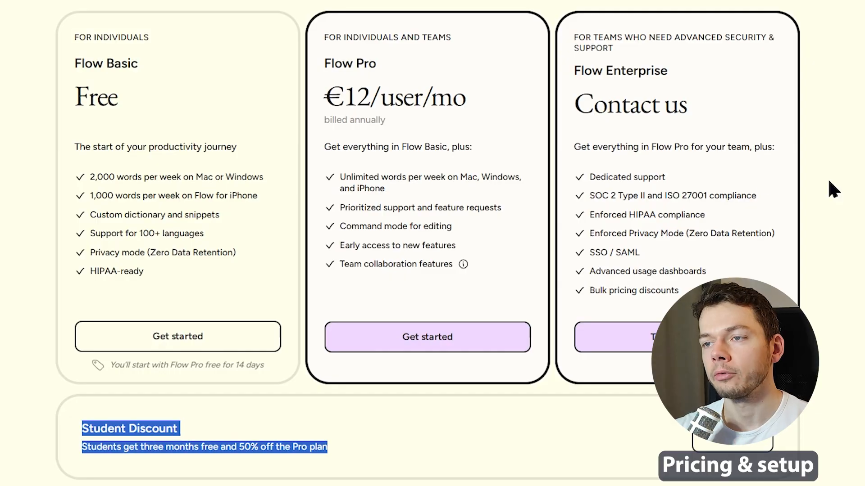
pyautogui.moveTo(360, 63); pyautogui.dragTo(496, 117)
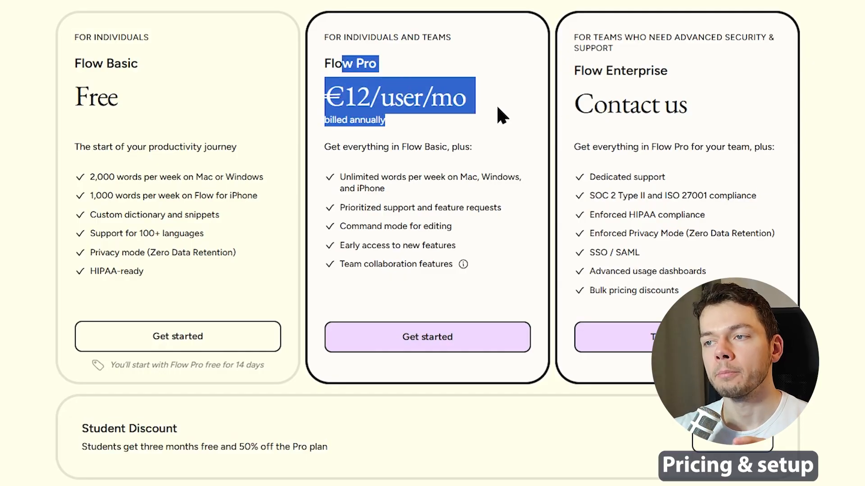
pyautogui.click(496, 112)
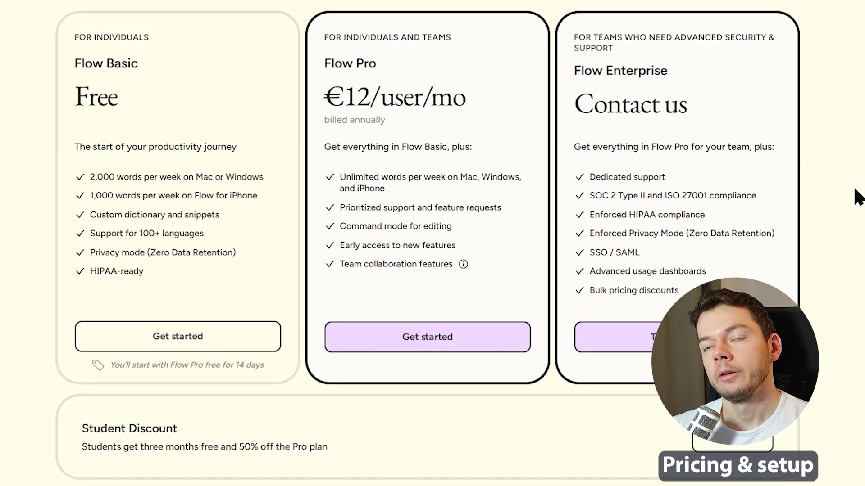
pyautogui.scroll(5, 492, 96)
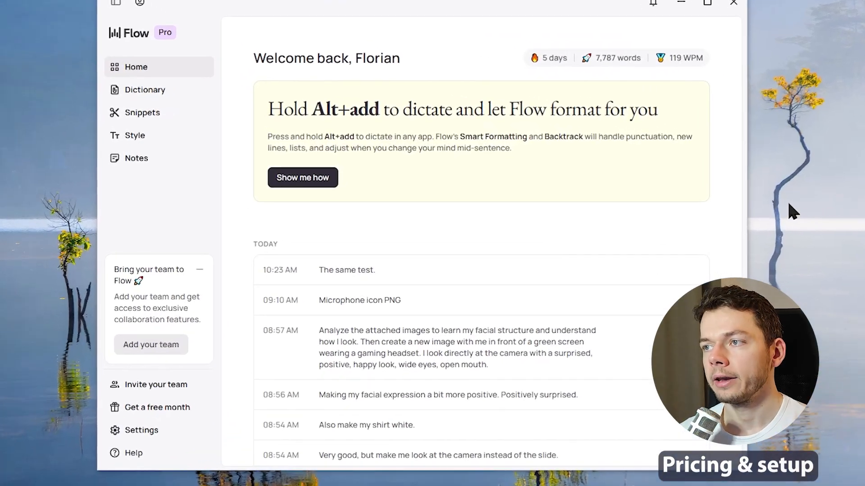
# Step: Switch to the Flow desktop app and look at its Dictionary and Snippets pages, returning to Home
pyautogui.click(149, 88)
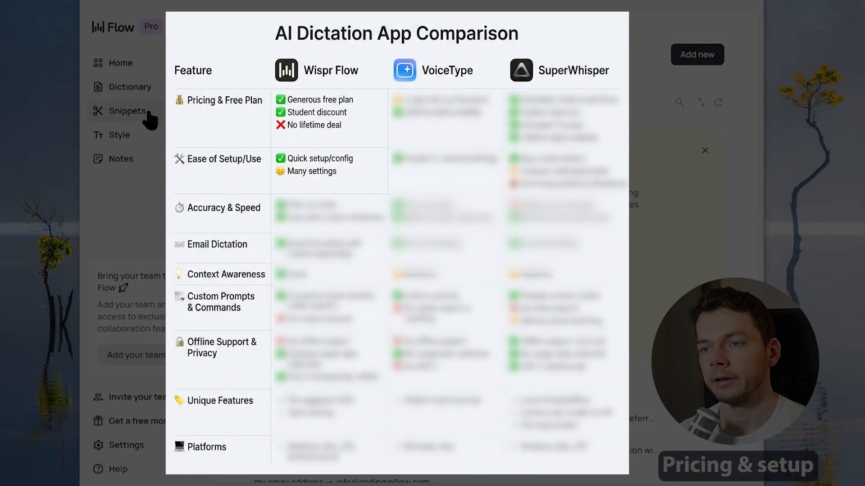
pyautogui.click(149, 63)
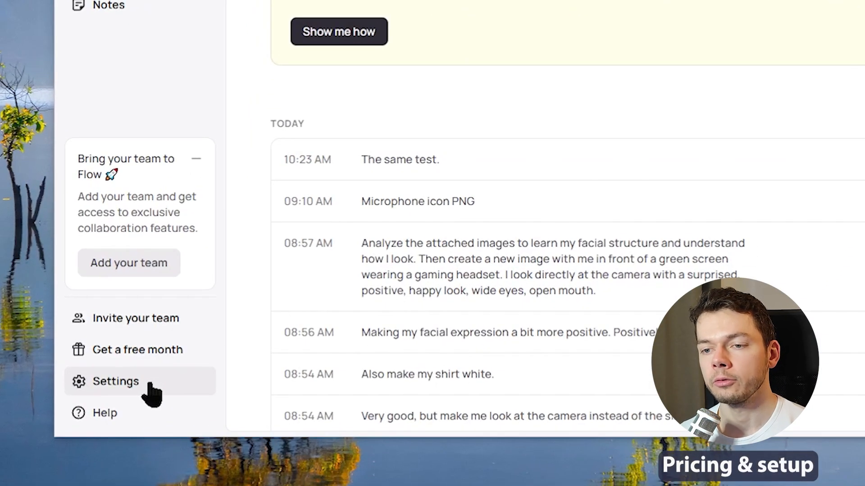
# Step: Set Flow's push-to-talk keyboard shortcut to Alt + add in the general settings and open the microphone selection
pyautogui.click(151, 392)
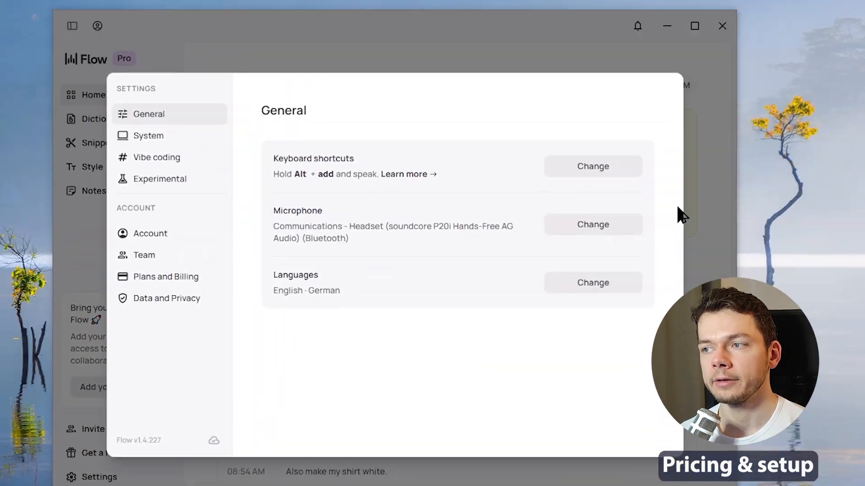
pyautogui.click(597, 169)
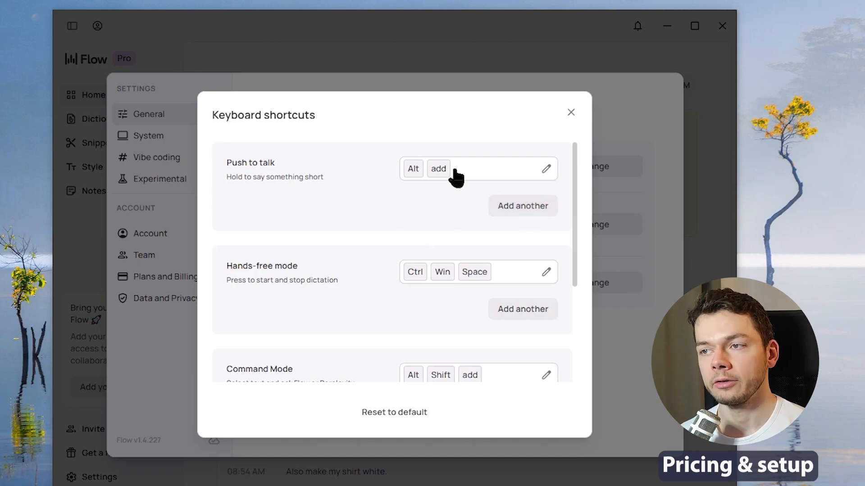
pyautogui.click(475, 172)
pyautogui.press('alt+KP_Add')
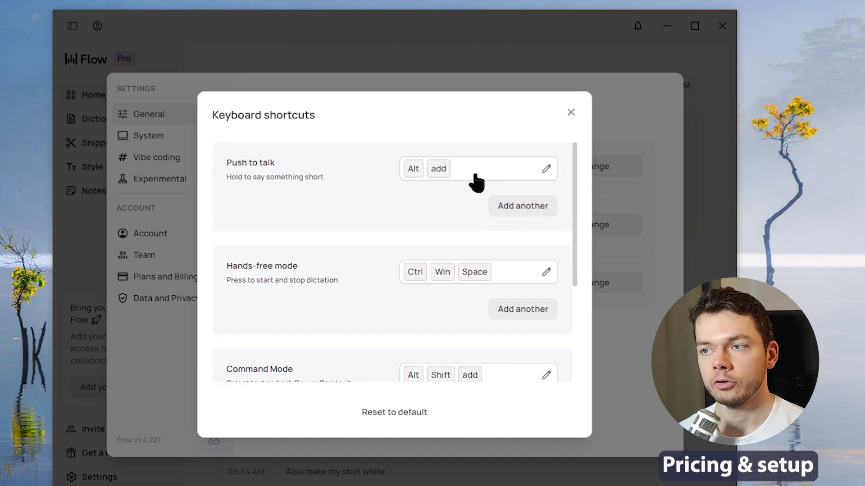
pyautogui.click(653, 235)
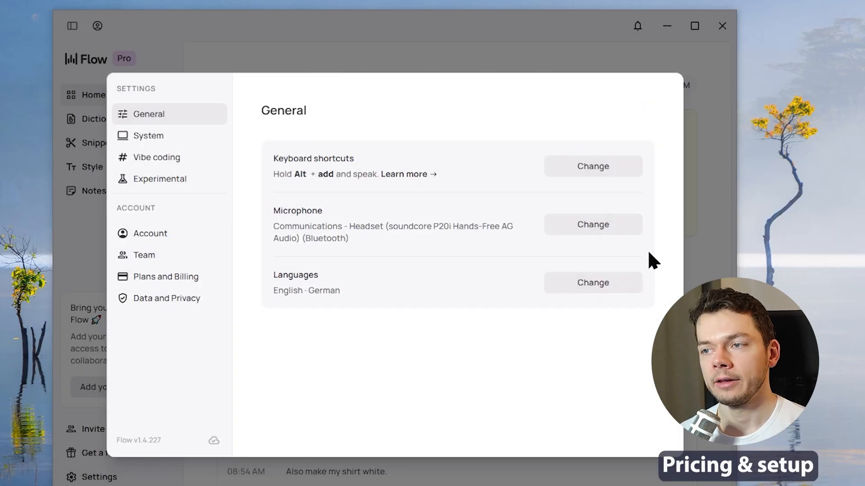
pyautogui.click(593, 224)
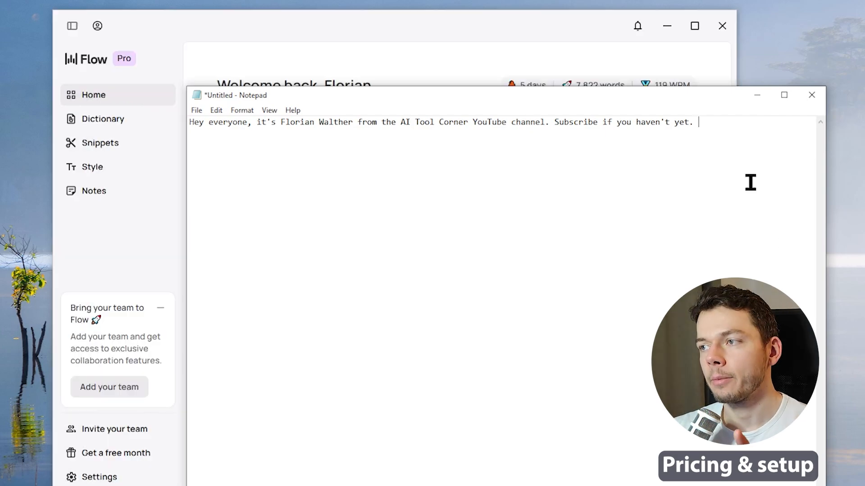
# Step: Copy the latest dictation from Flow's history into the untitled Notepad note, replacing the note's entire text with it
pyautogui.click(461, 37)
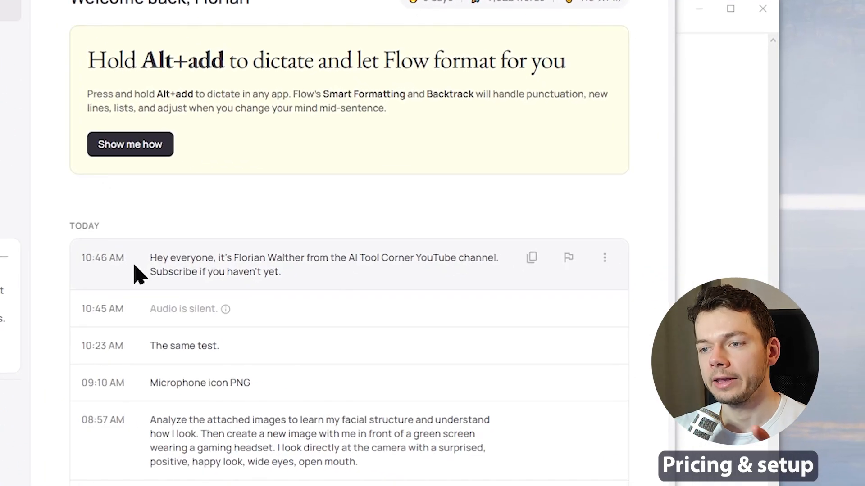
pyautogui.click(530, 259)
pyautogui.click(723, 212)
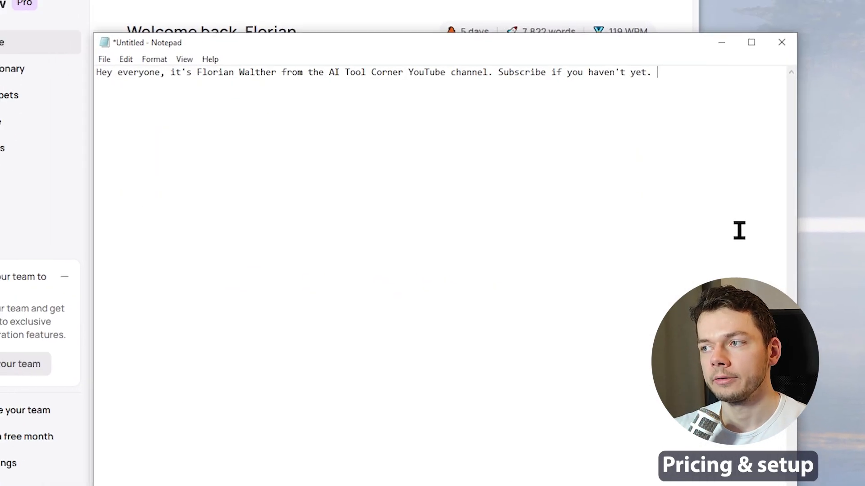
pyautogui.hotkey('ctrl', 'v')
pyautogui.hotkey('ctrl', 'a')
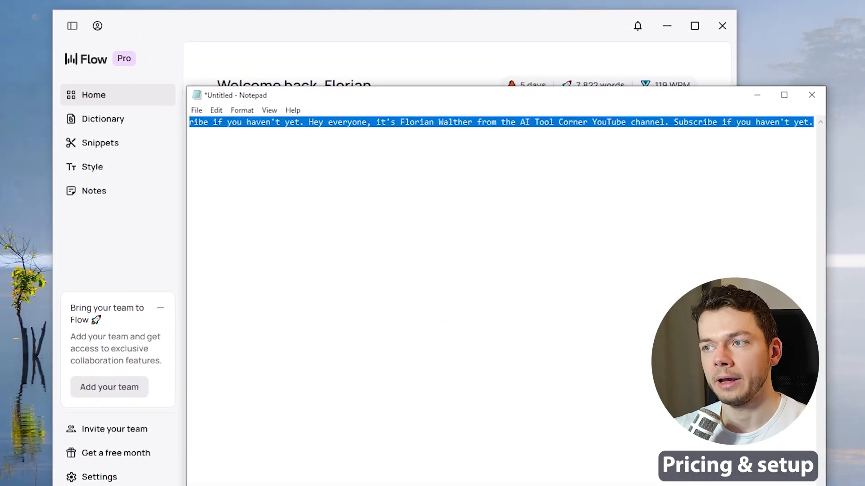
pyautogui.hotkey('ctrl', 'v')
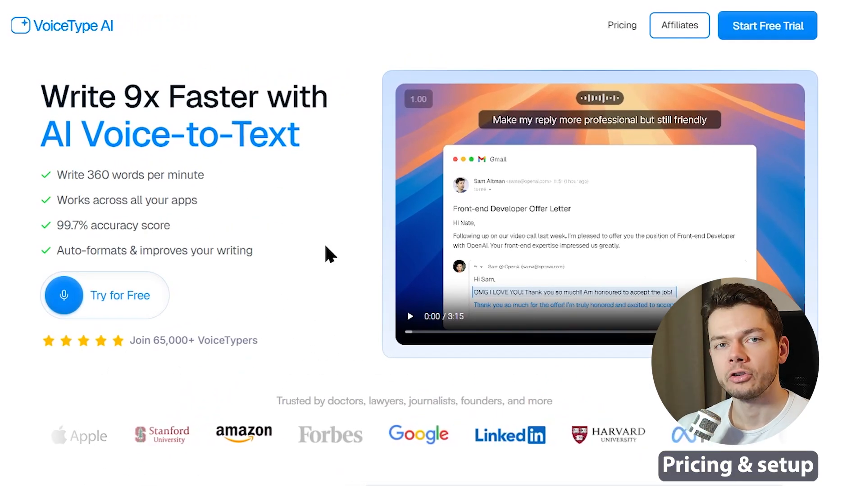
# Step: Open the VoiceType AI website's pricing and compare the 1-month plan with the 3-day trial
pyautogui.click(619, 32)
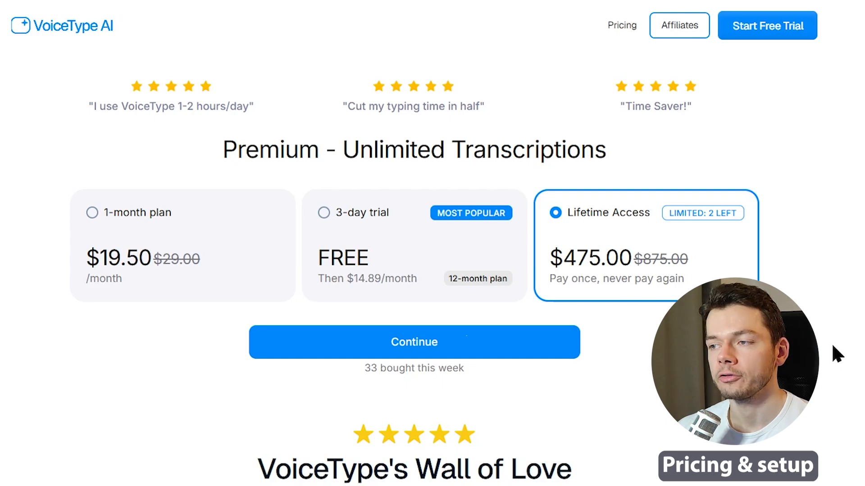
pyautogui.click(120, 222)
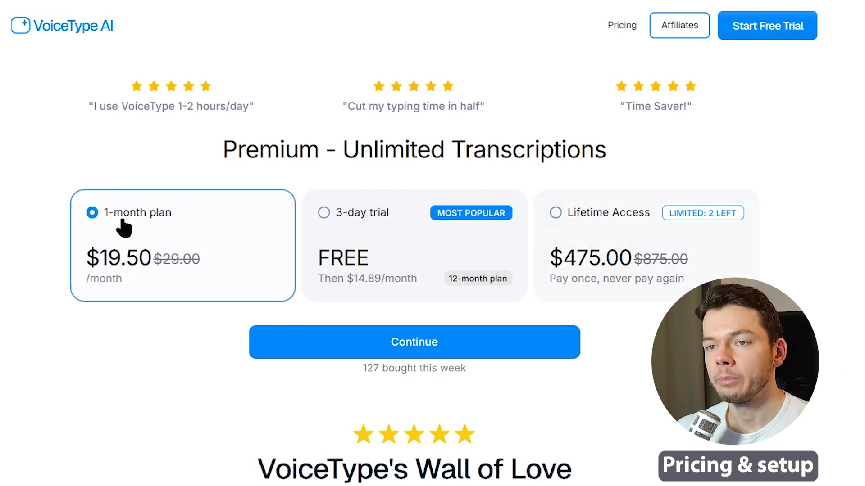
pyautogui.click(385, 229)
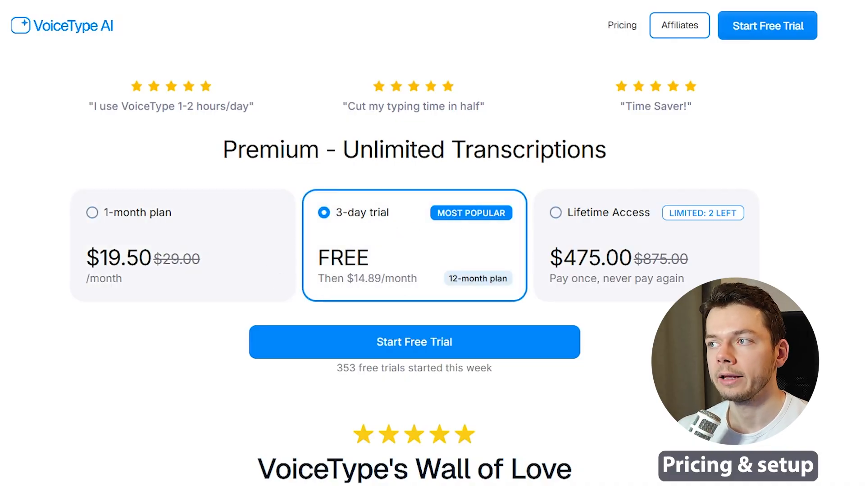
# Step: Start VoiceType's free trial, answer the onboarding with 15 - 45 mins and Yes, regularly, and review the annual plan's checkout terms
pyautogui.click(778, 30)
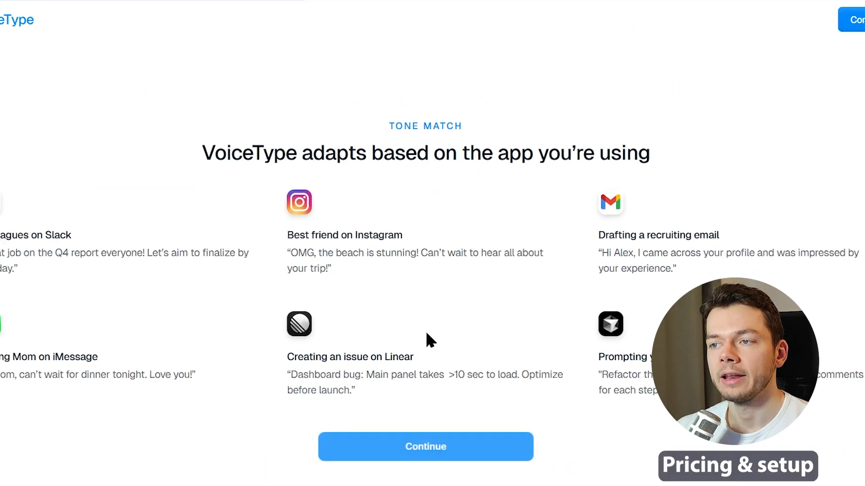
pyautogui.click(446, 395)
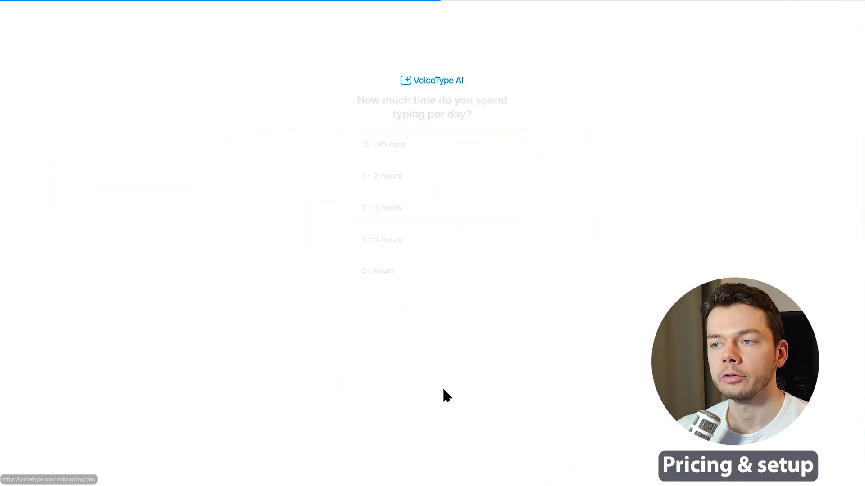
pyautogui.click(407, 151)
pyautogui.click(426, 434)
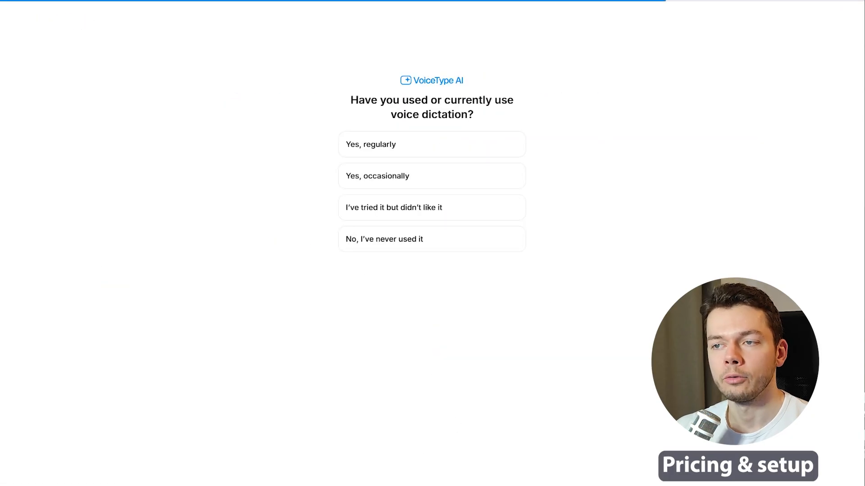
pyautogui.click(429, 148)
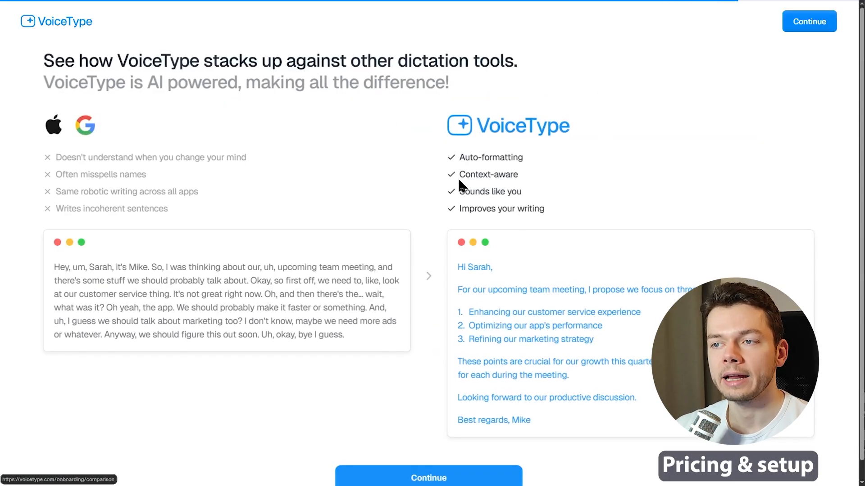
pyautogui.click(432, 477)
pyautogui.click(463, 148)
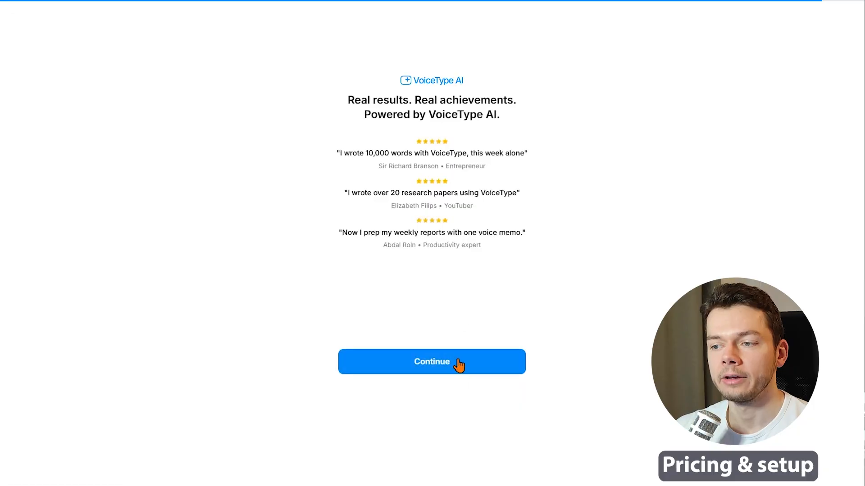
pyautogui.click(458, 360)
pyautogui.click(490, 299)
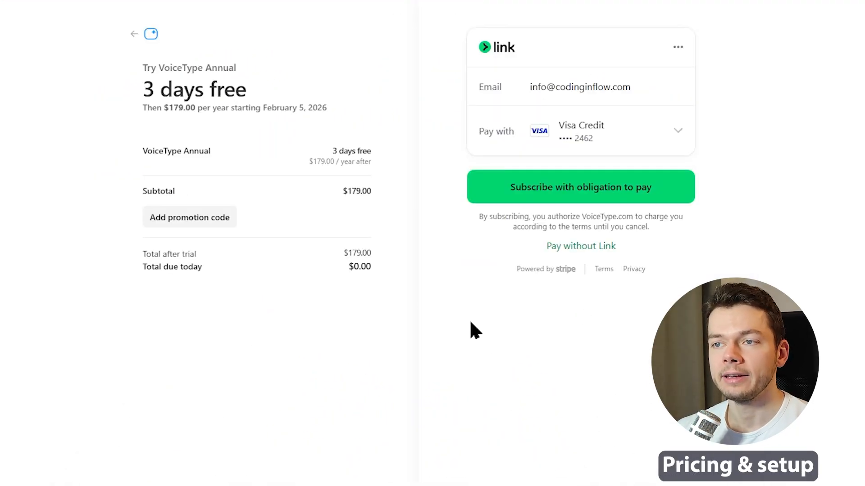
pyautogui.moveTo(317, 142); pyautogui.dragTo(419, 162)
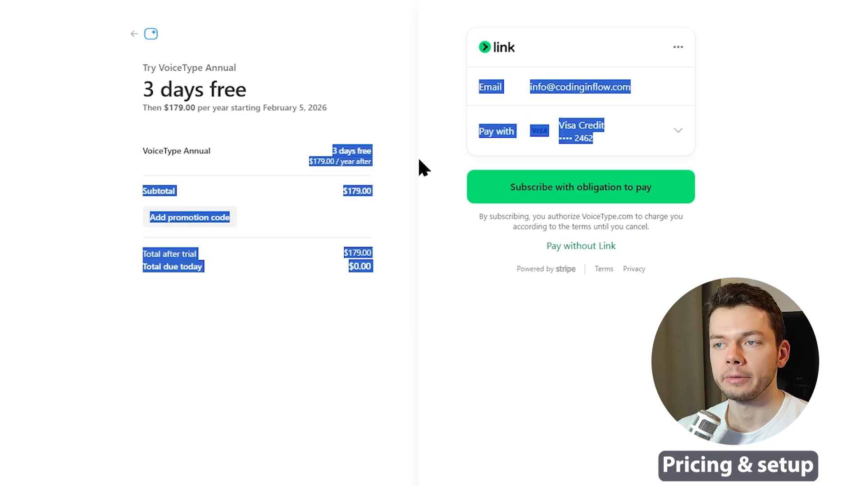
pyautogui.click(443, 190)
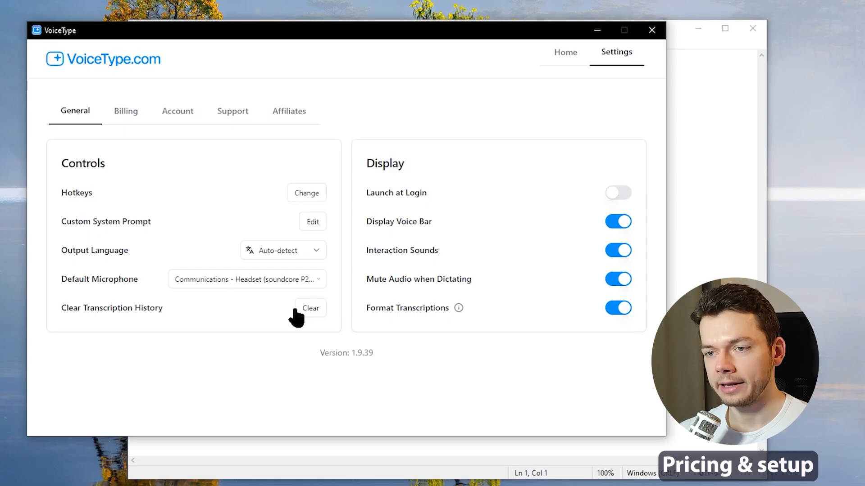
# Step: Set VoiceType's default microphone to Microphone (Rode Podcaster) (19f7:0001) and look at the hotkeys and the custom system prompt setting
pyautogui.click(274, 282)
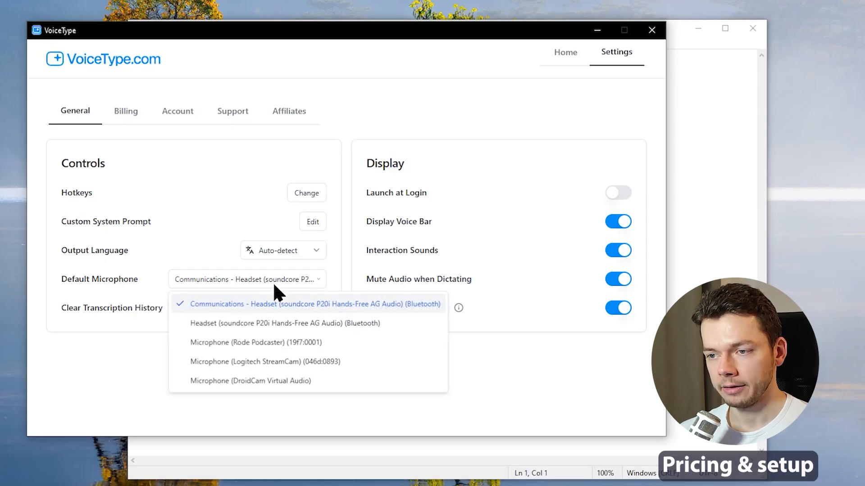
pyautogui.click(265, 343)
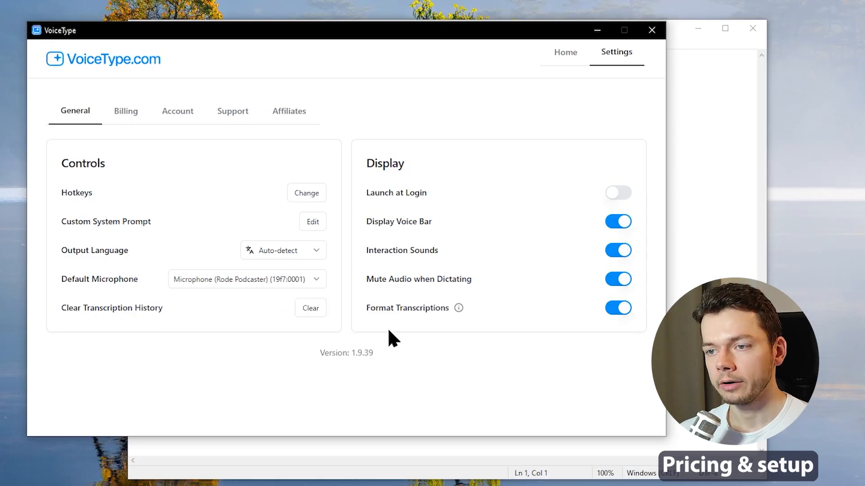
pyautogui.click(307, 194)
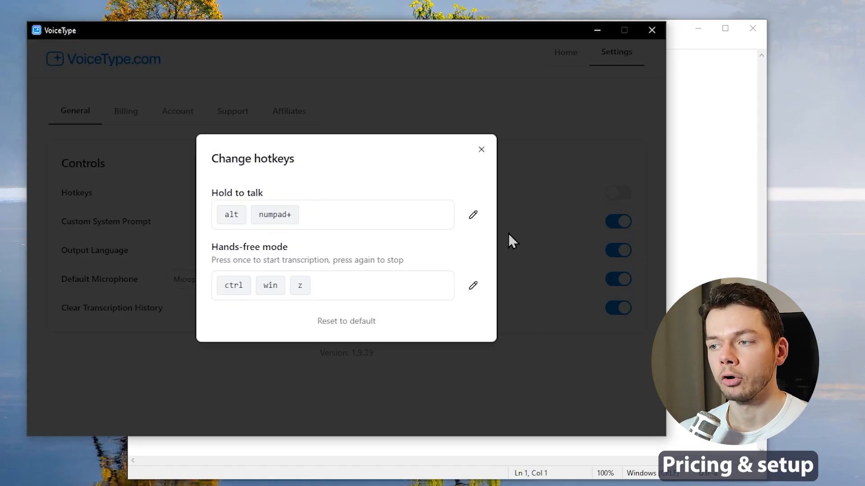
pyautogui.click(526, 234)
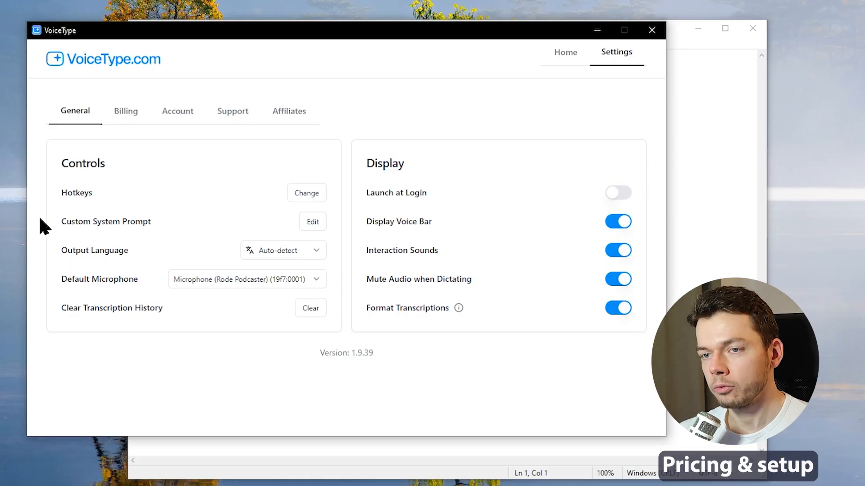
pyautogui.moveTo(39, 220); pyautogui.dragTo(93, 223)
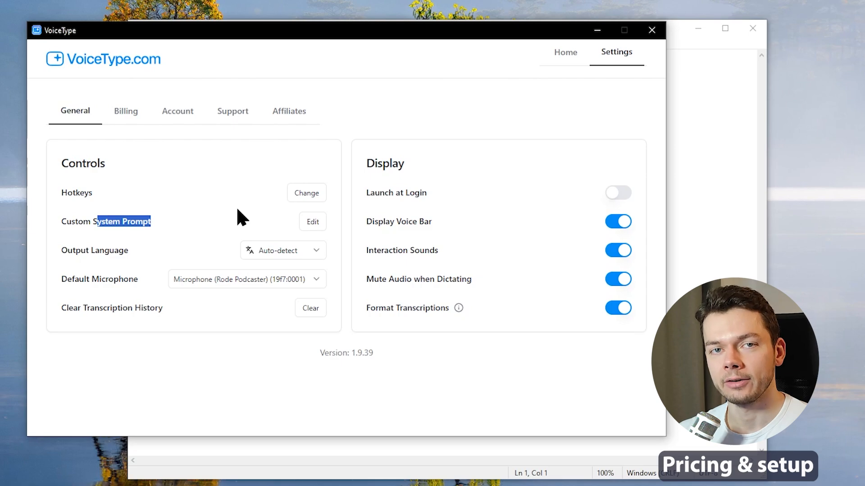
# Step: Switch to the untitled Notepad note, select all of its dictated text, and return to VoiceType's Home page
pyautogui.hotkey('alt', 'Tab')
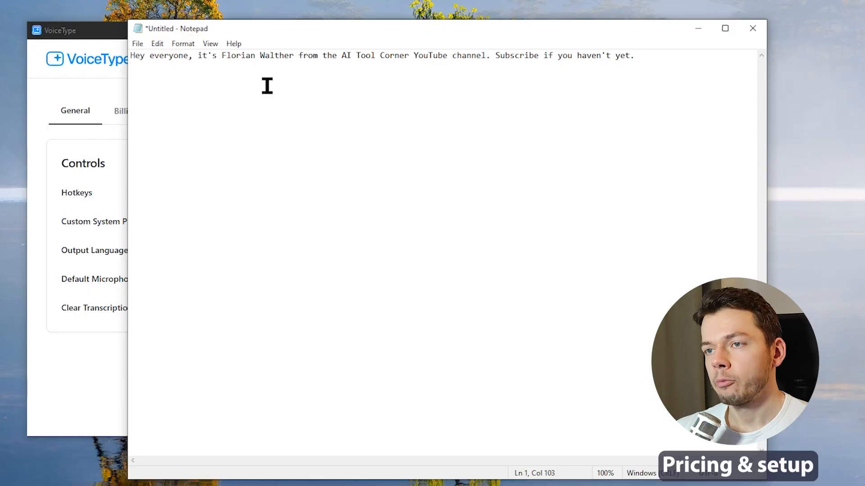
pyautogui.hotkey('ctrl', 'a')
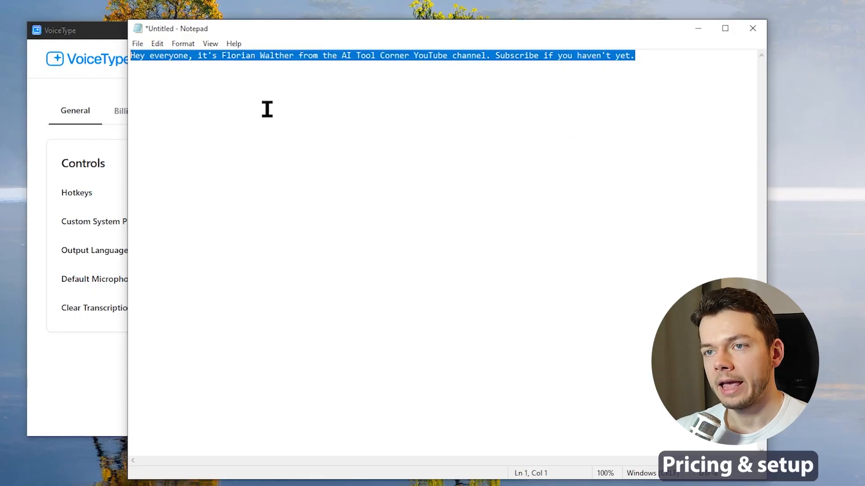
pyautogui.click(100, 36)
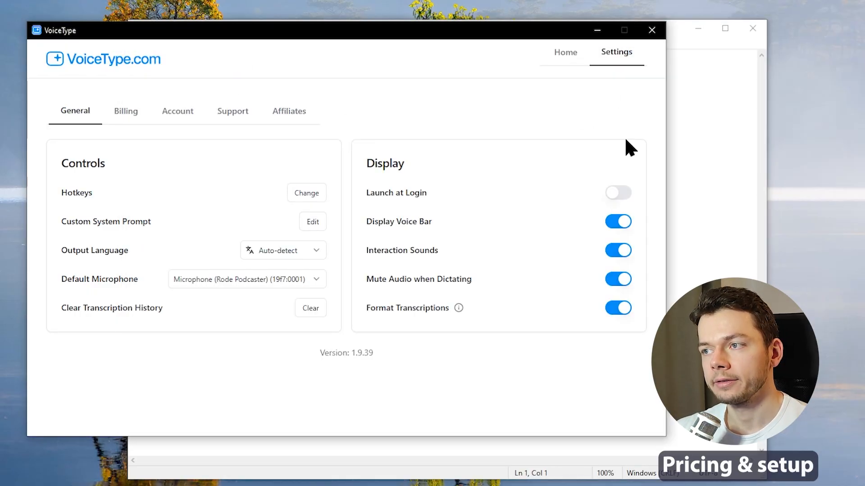
pyautogui.click(559, 53)
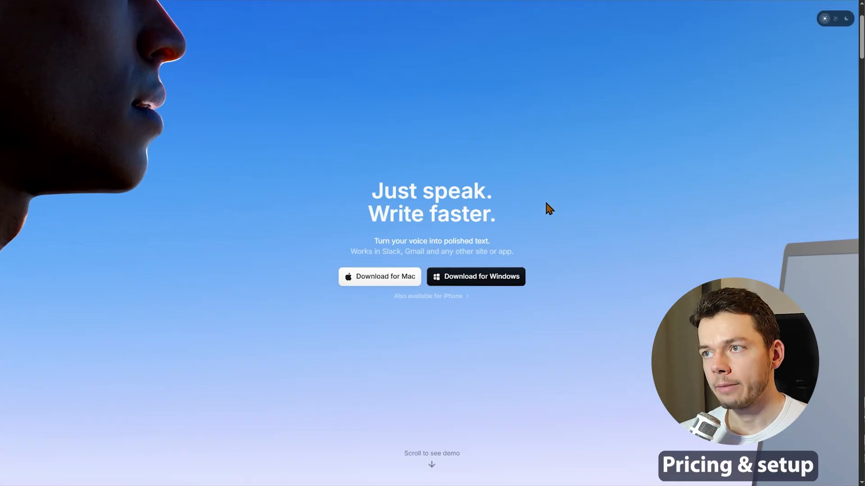
# Step: Open the pricing on the Superwhisper website and examine the Free plan's monthly price and included features
pyautogui.scroll(-3, 544, 207)
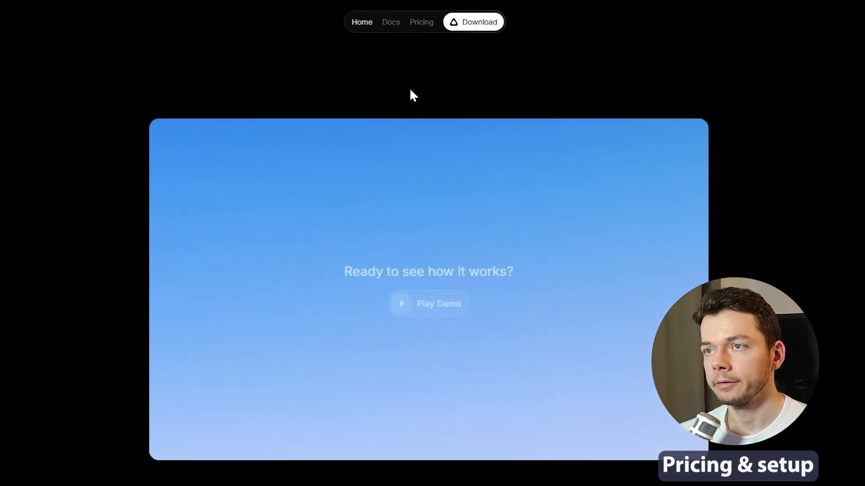
pyautogui.click(415, 26)
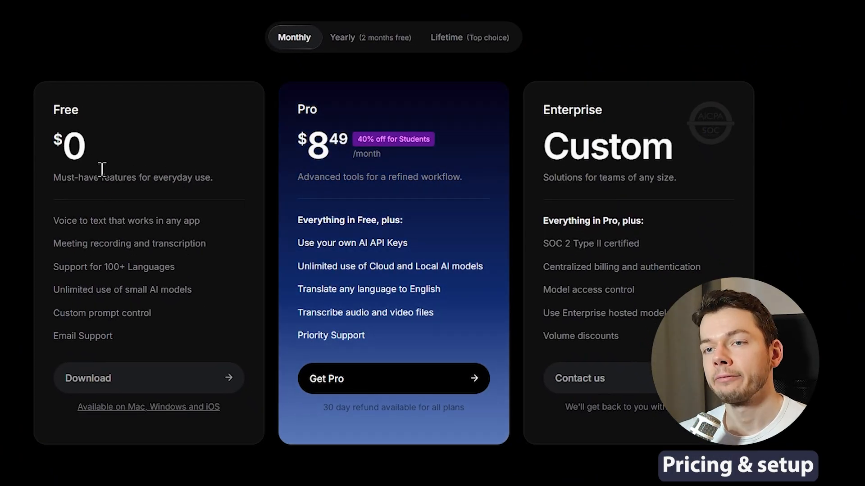
pyautogui.moveTo(60, 109); pyautogui.dragTo(156, 165)
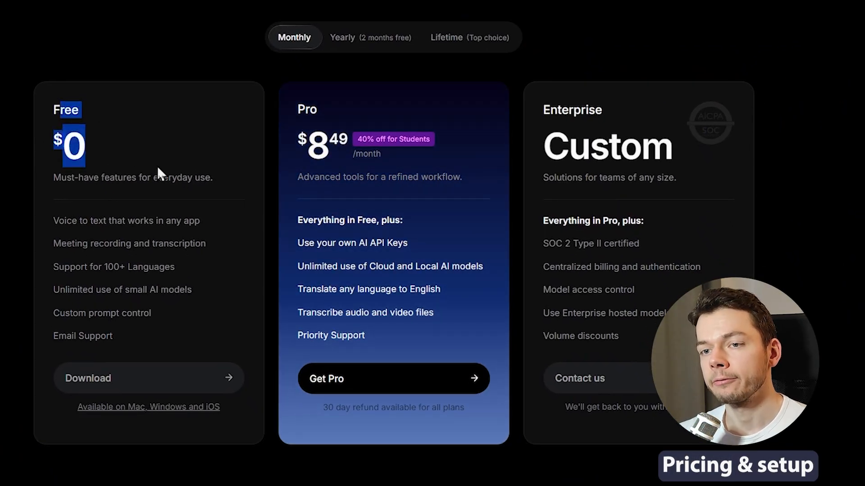
pyautogui.tripleClick(85, 288)
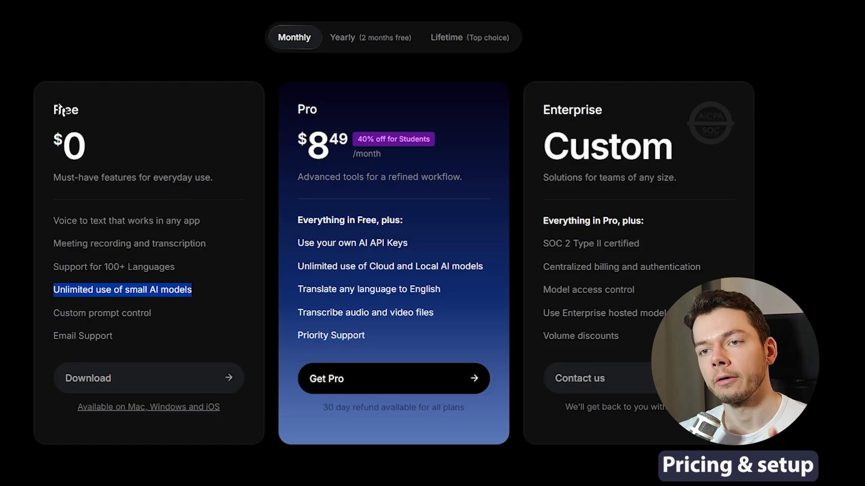
pyautogui.moveTo(166, 221); pyautogui.dragTo(180, 330)
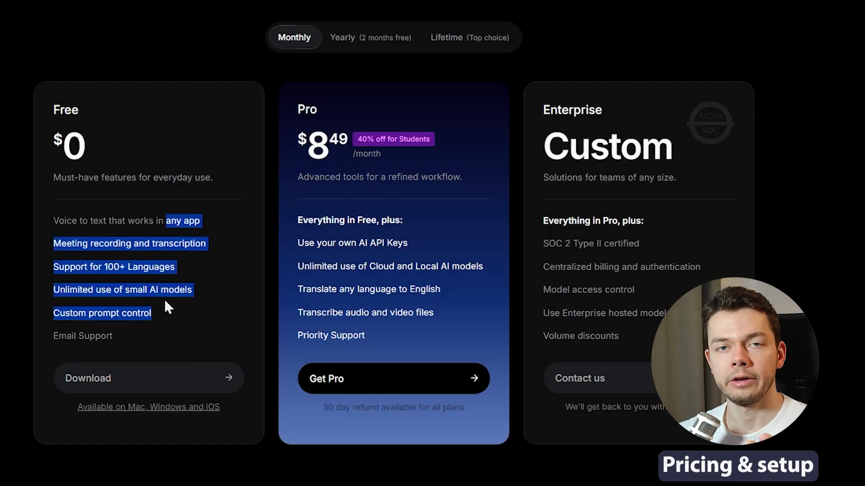
# Step: Examine the Pro plan's price and features, including its Lifetime pricing and the Get Pro option
pyautogui.moveTo(309, 144); pyautogui.dragTo(435, 331)
pyautogui.doubleClick(424, 312)
pyautogui.click(448, 38)
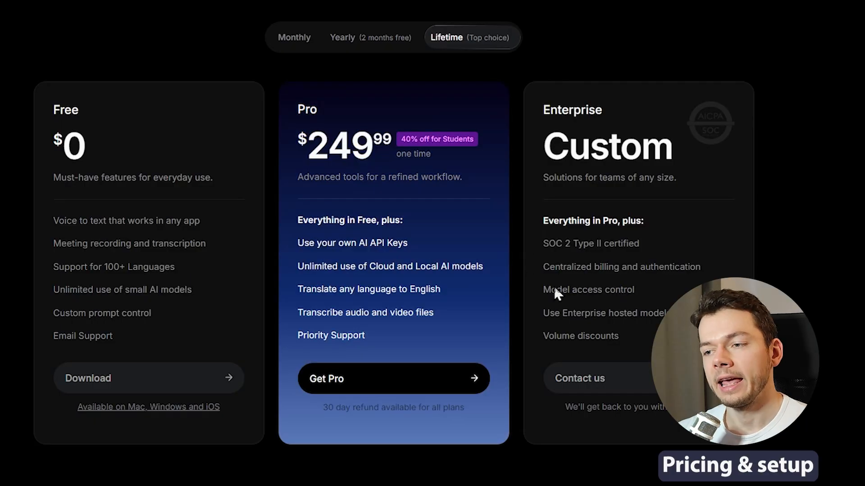
pyautogui.click(454, 390)
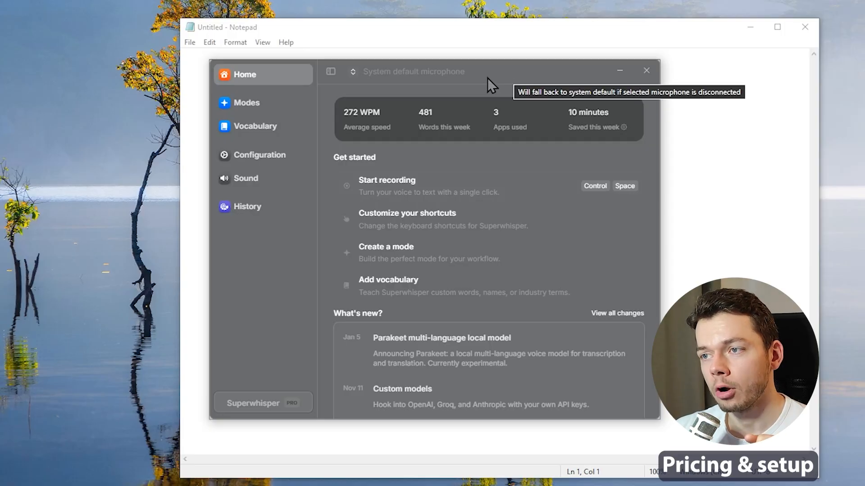
# Step: Reposition the Superwhisper window over the Notepad note and set its microphone to Microphone (Rode Podcaster) (19f7:0001)
pyautogui.moveTo(487, 77); pyautogui.dragTo(437, 104)
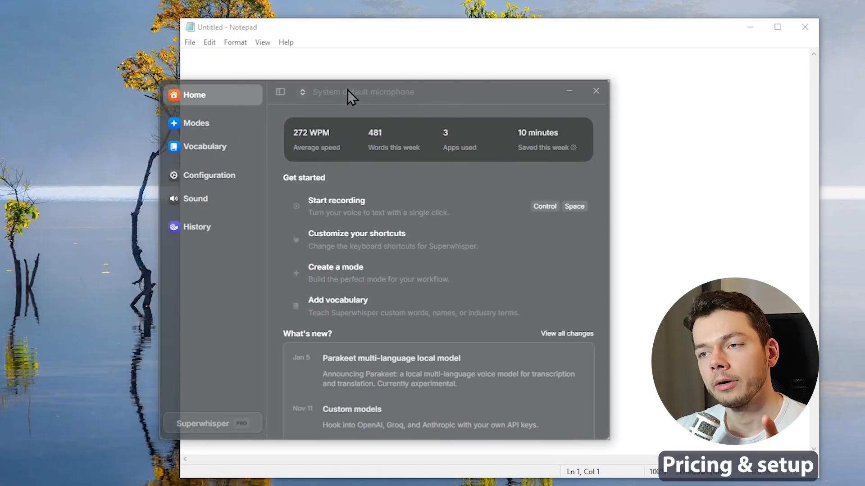
pyautogui.moveTo(347, 90); pyautogui.dragTo(428, 100)
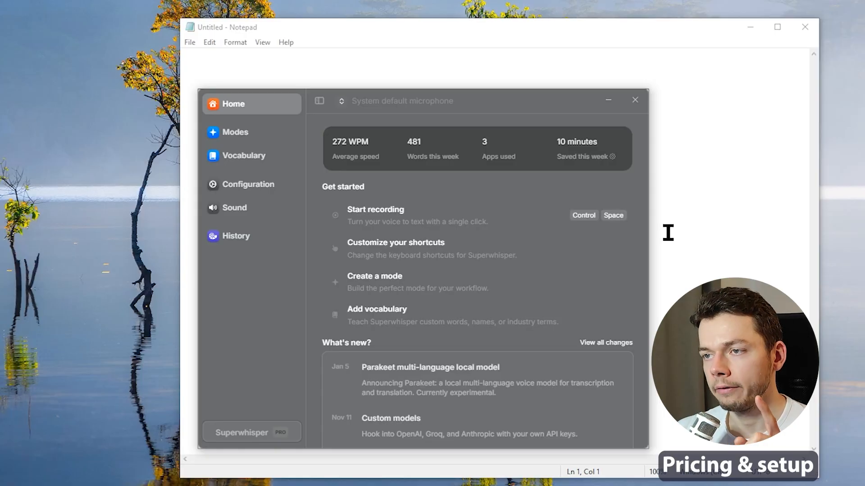
pyautogui.click(342, 102)
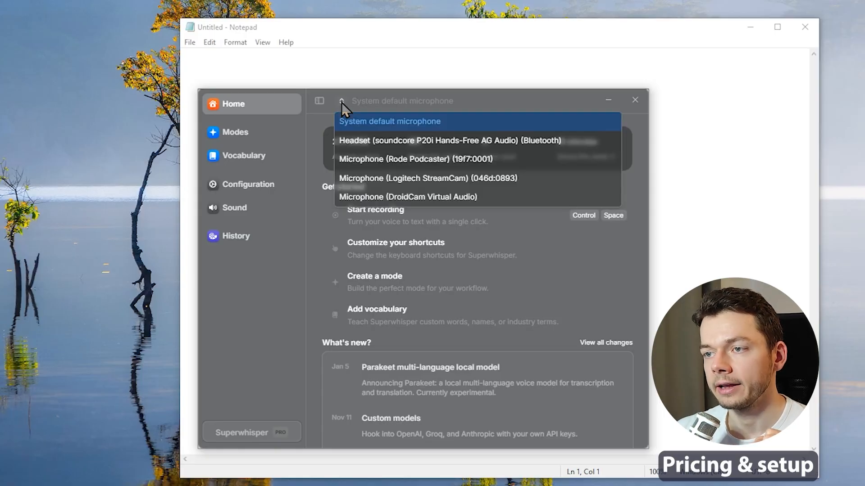
pyautogui.click(357, 156)
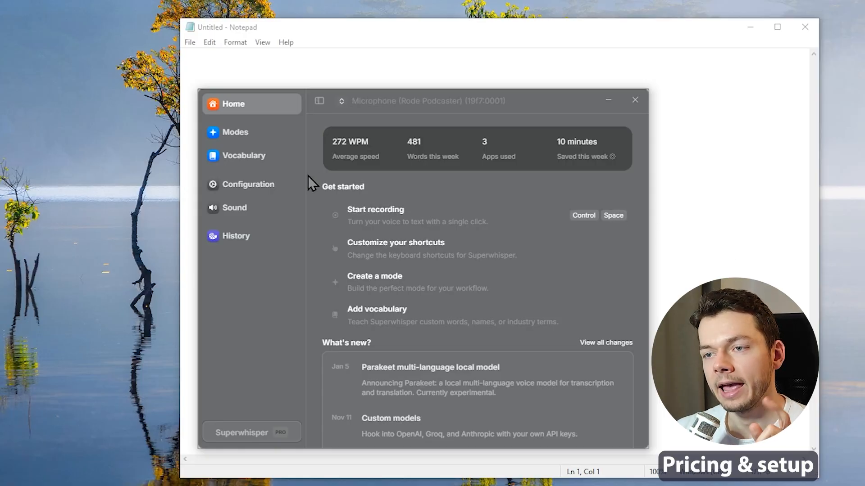
# Step: Review Superwhisper's configuration, including the keyboard shortcuts and the push-to-talk settings
pyautogui.click(284, 187)
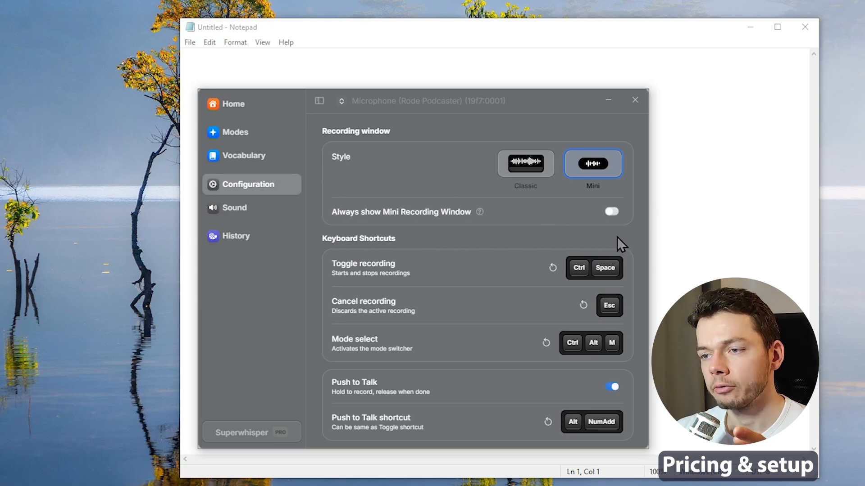
pyautogui.scroll(-4, 617, 237)
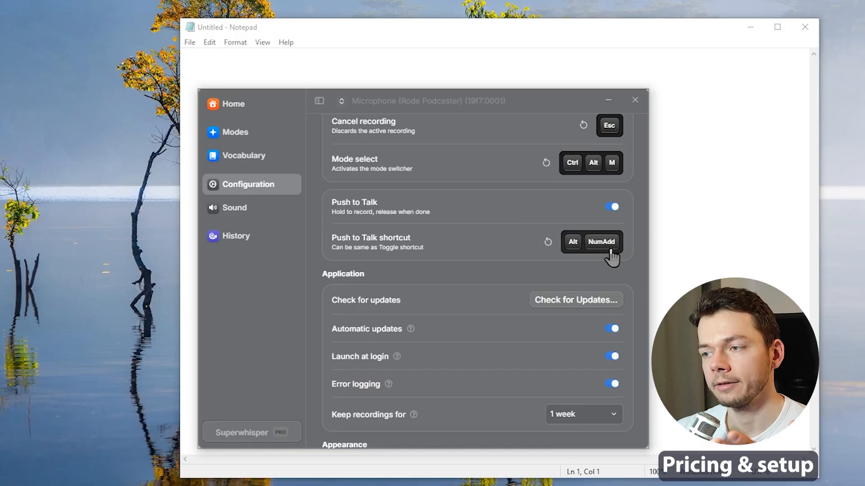
pyautogui.scroll(2, 593, 259)
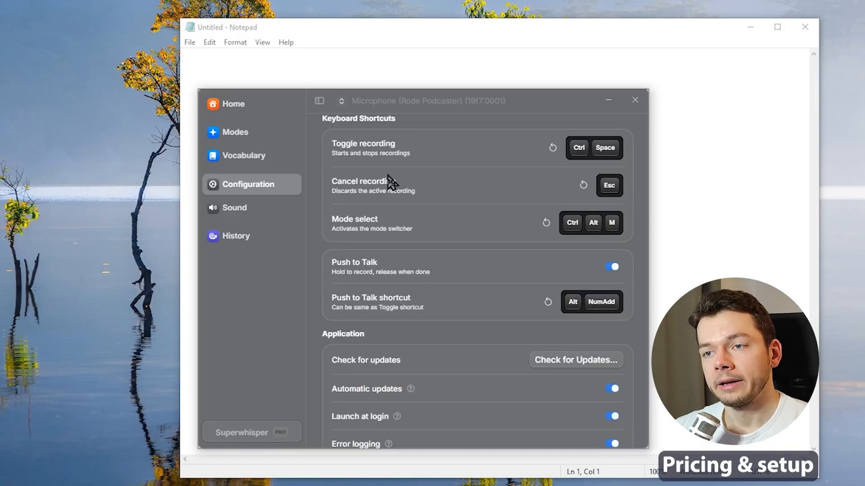
# Step: Open the advanced settings of Superwhisper's Super mode and look at the language model selection
pyautogui.click(241, 138)
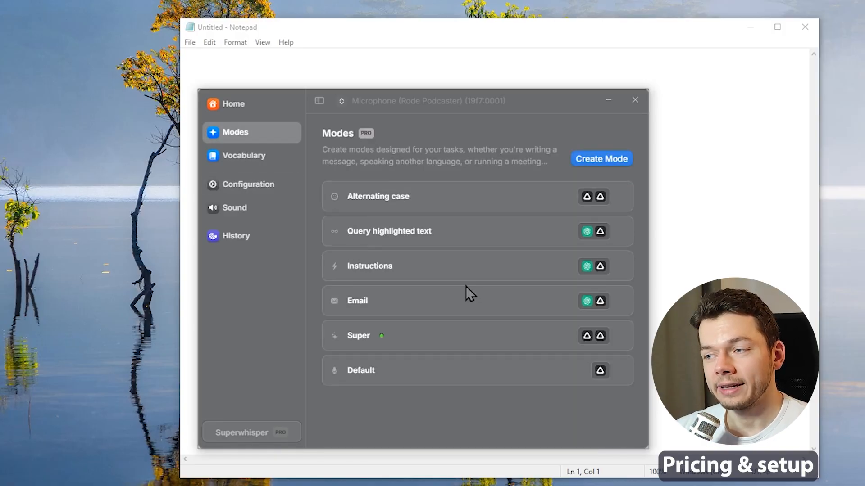
pyautogui.click(540, 336)
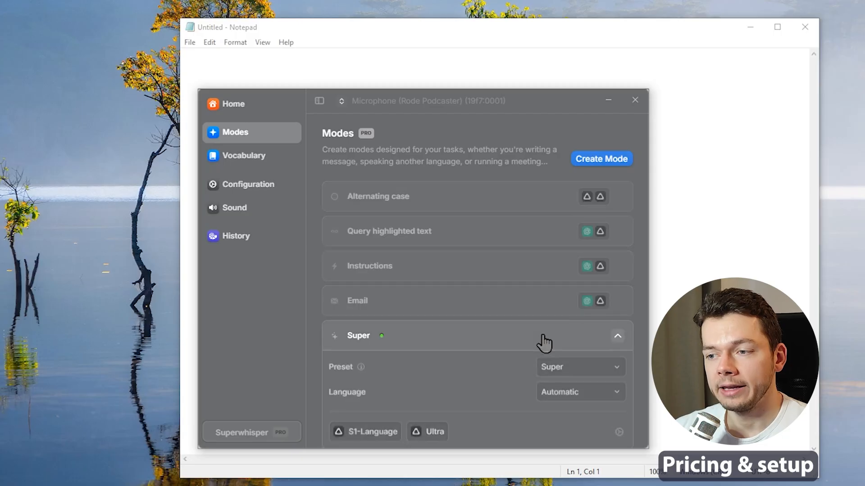
pyautogui.click(390, 377)
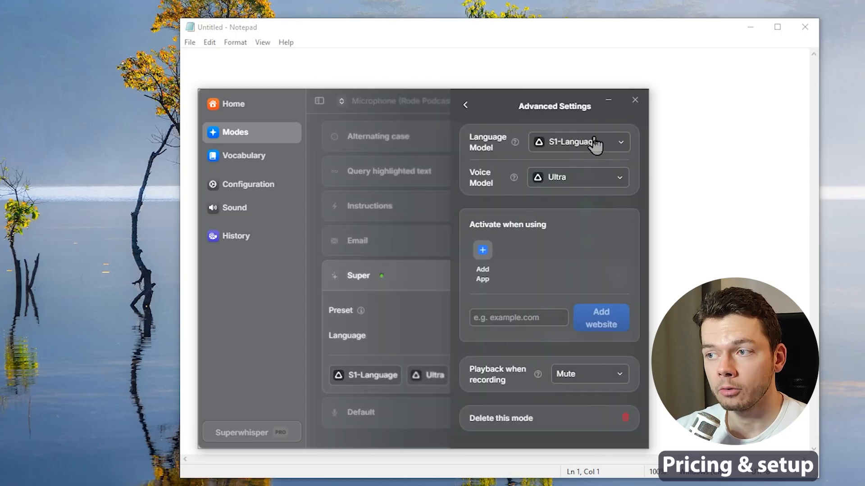
pyautogui.click(594, 140)
pyautogui.click(594, 136)
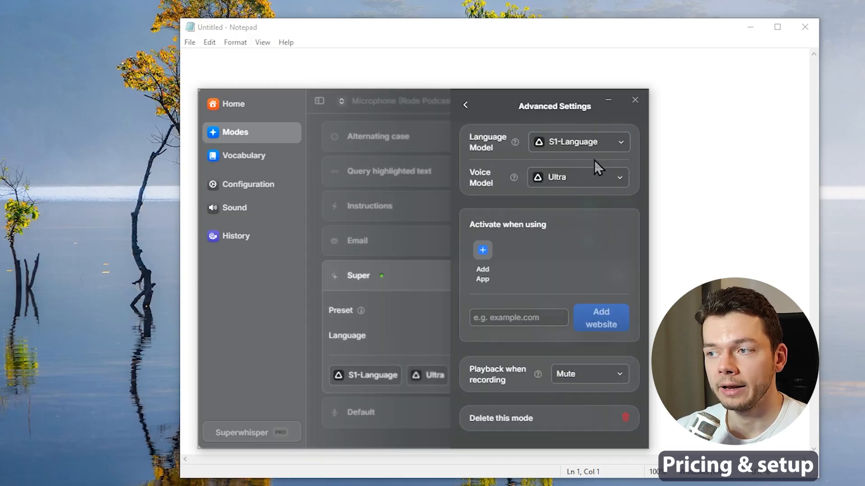
# Step: Look through the voice models offered for Superwhisper's Super mode, including Parakeet Multilanguage and Ultra V3 Turbo, without changing the selection
pyautogui.click(593, 180)
pyautogui.click(594, 180)
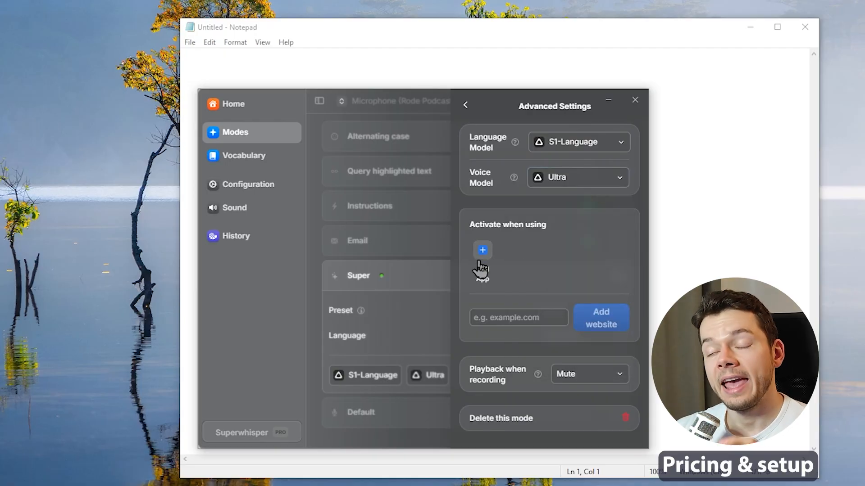
pyautogui.click(613, 178)
pyautogui.moveTo(587, 297)
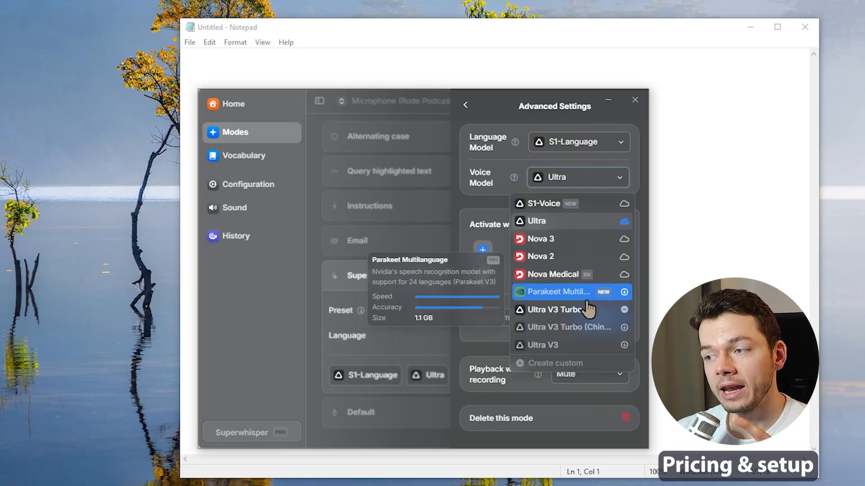
pyautogui.moveTo(580, 316)
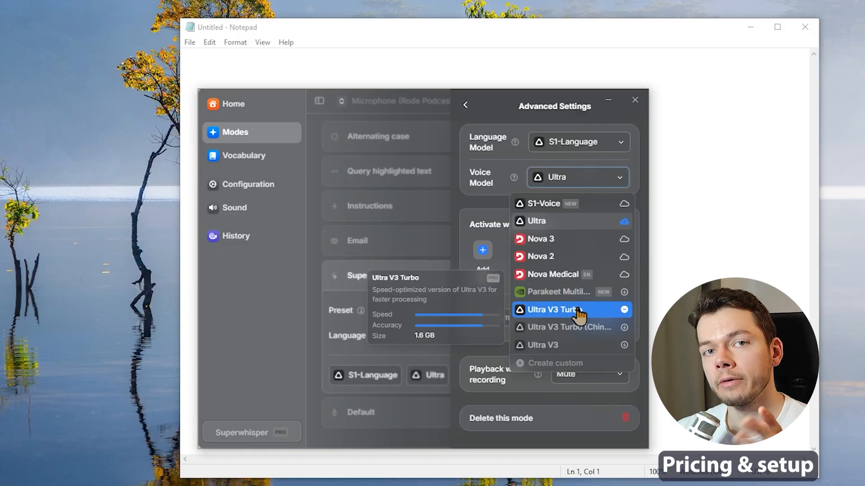
pyautogui.click(385, 237)
pyautogui.click(405, 233)
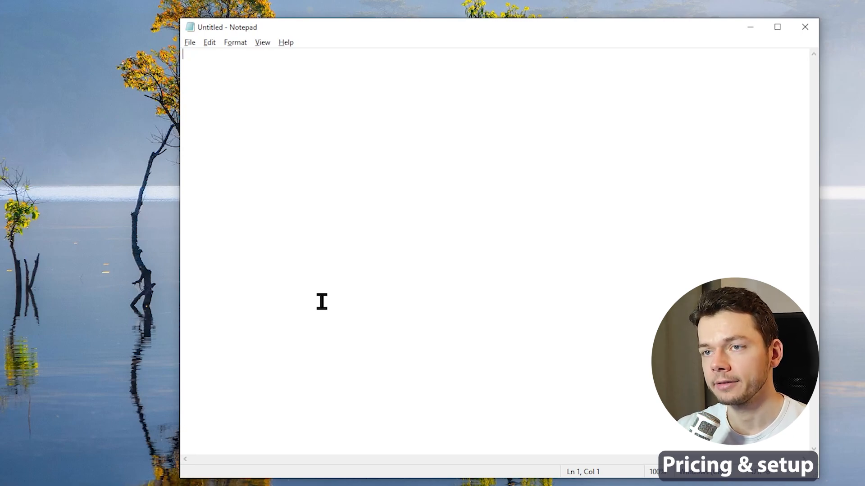
# Step: Dictate an English self-introduction for the AI Tool Corner YouTube channel into Notepad with Superwhisper, and open the latest recording in its History
pyautogui.press('alt')
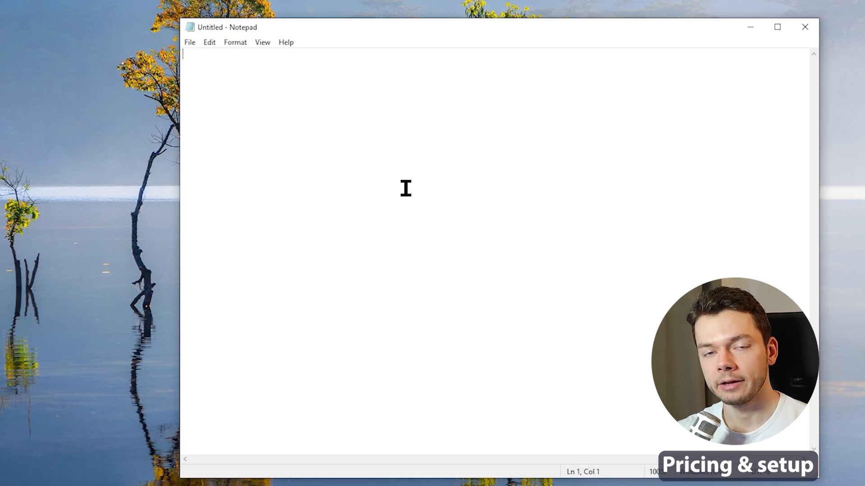
pyautogui.press('alt')
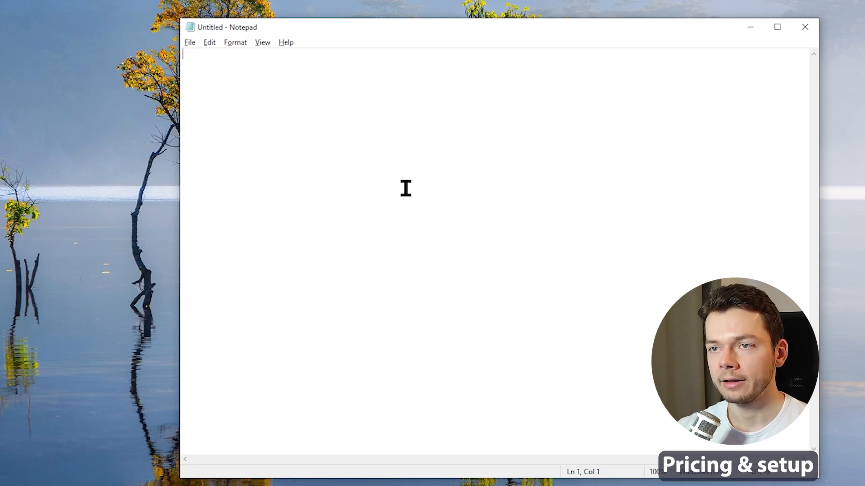
pyautogui.press('alt')
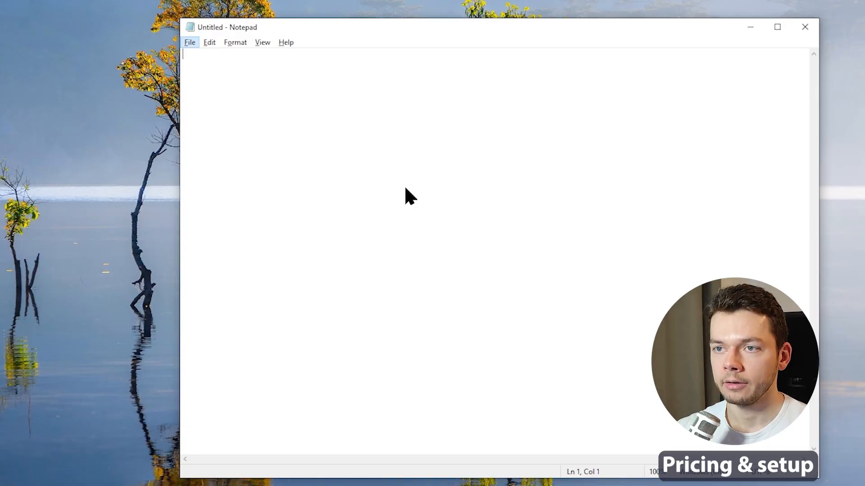
pyautogui.write("Hey everyone, it's Florian Walther from the AI Tool Corner YouTube channel. Subscribe if you haven't yet.")
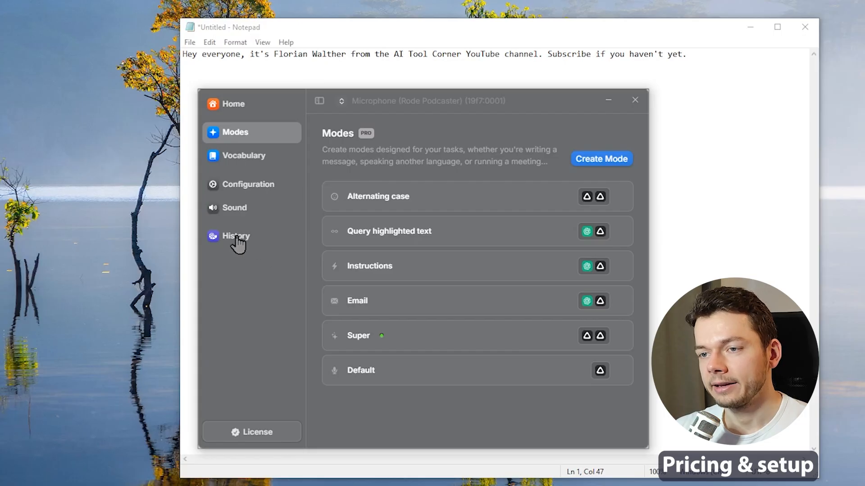
pyautogui.click(236, 238)
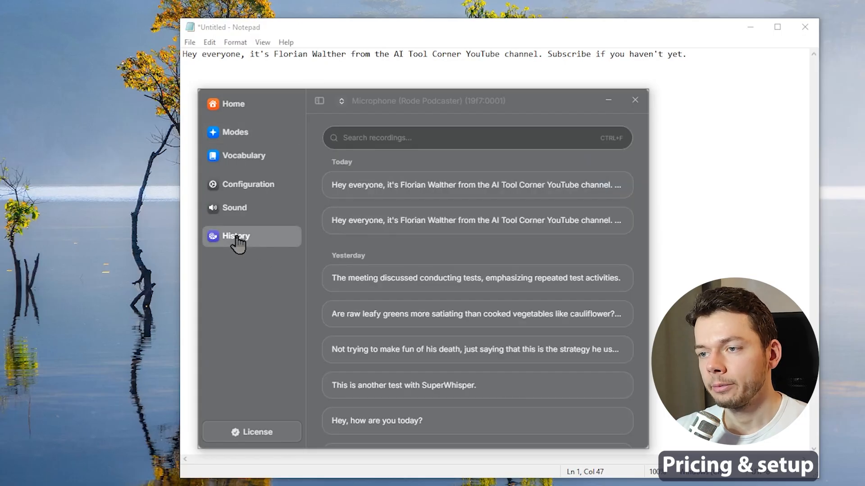
pyautogui.click(517, 190)
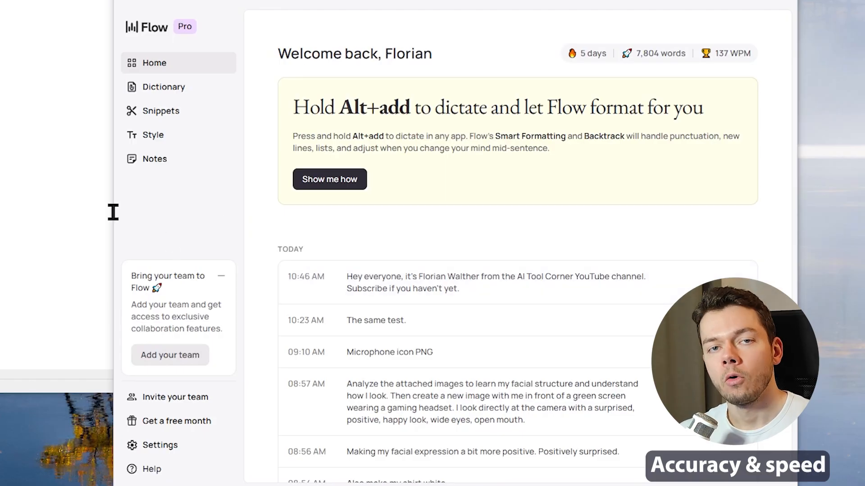
# Step: Switch to Notepad and dictate the English AI Tool Corner self-introduction and subscribe request with Wispr Flow
pyautogui.click(66, 67)
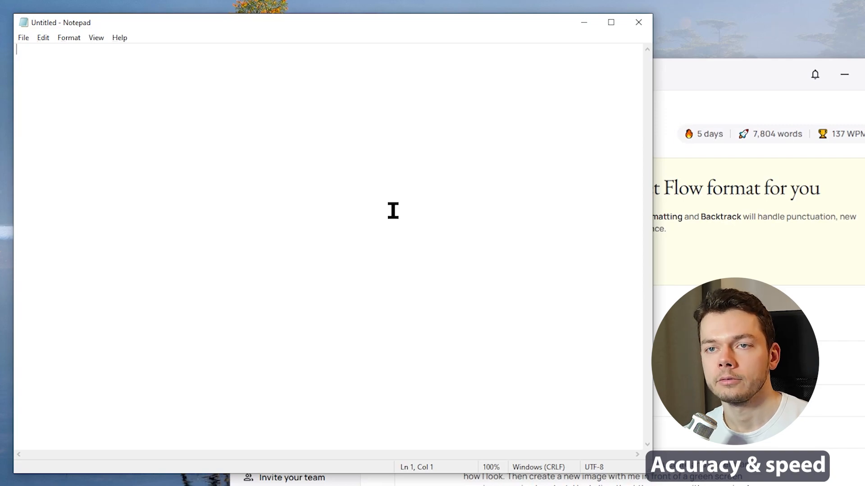
pyautogui.write("Hey everyone, it's Florian Walther from the AI Tool Corner YouTube channel. Subscribe if you haven't yet.")
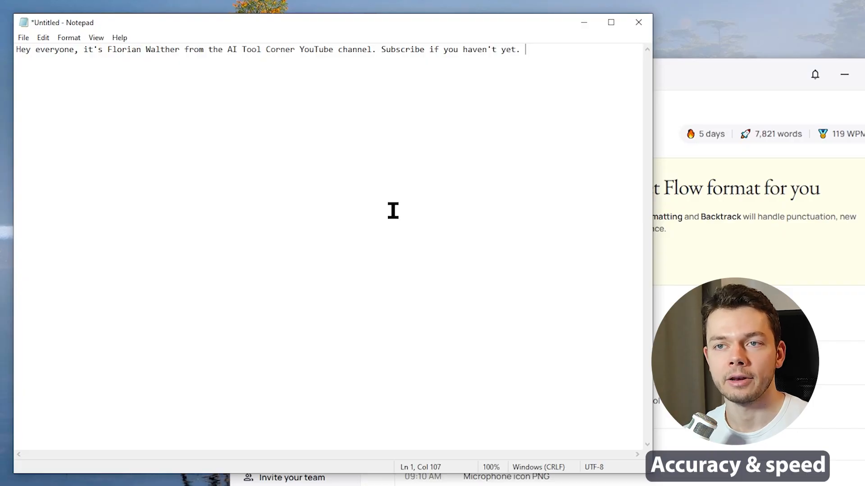
pyautogui.hotkey('ctrl', 'a')
pyautogui.click(392, 210)
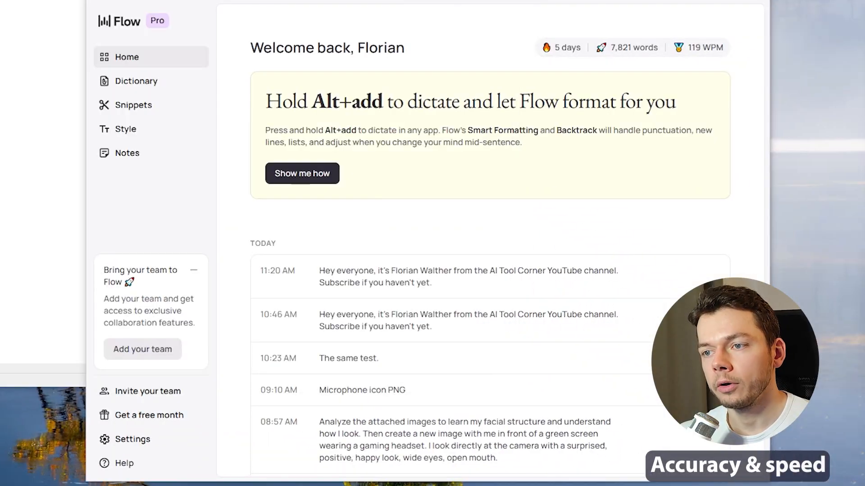
# Step: Review the languages selected in Wispr Flow's general settings and save them as they are
pyautogui.click(132, 439)
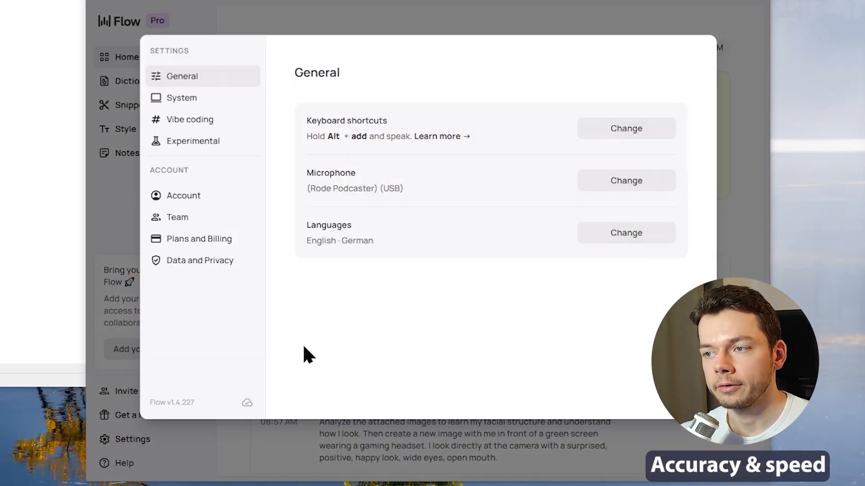
pyautogui.click(630, 238)
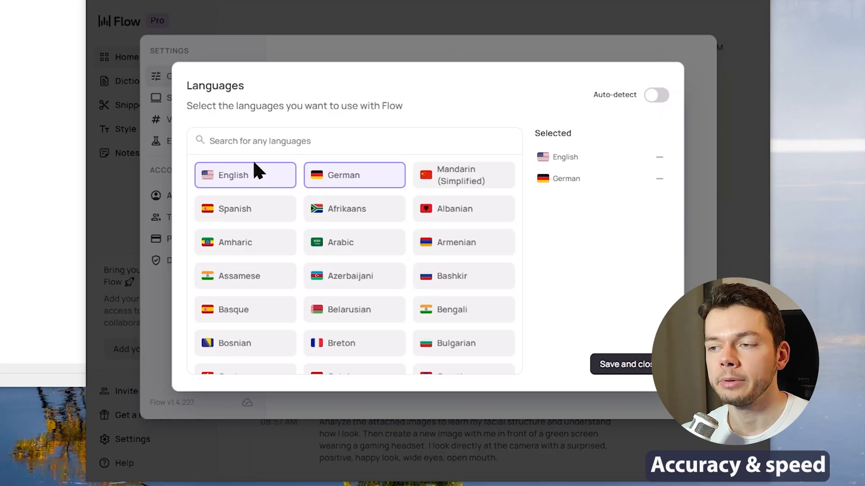
pyautogui.click(624, 368)
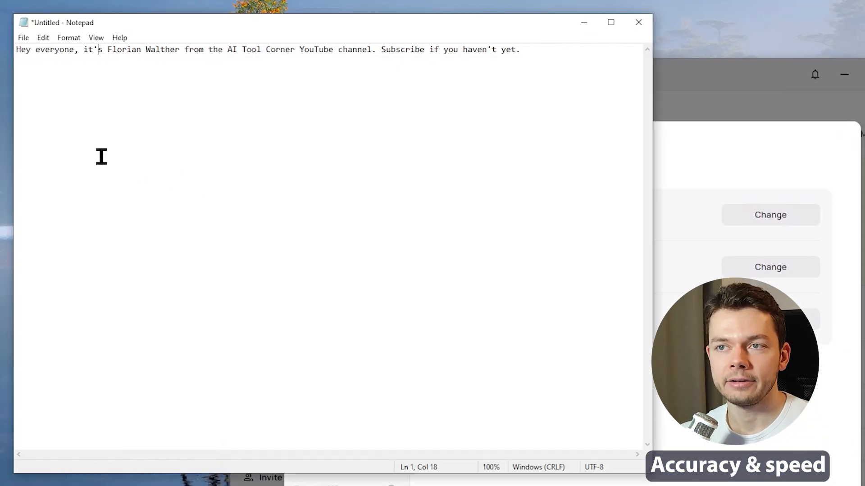
# Step: Clear the Notepad text and dictate the AI Tool Corner self-introduction and subscribe request in German
pyautogui.hotkey('ctrl', 'a')
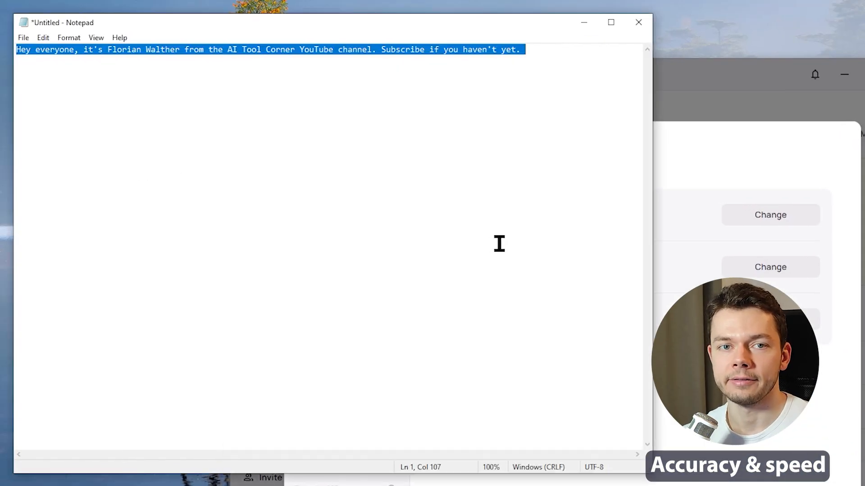
pyautogui.press('BackSpace')
pyautogui.press('alt')
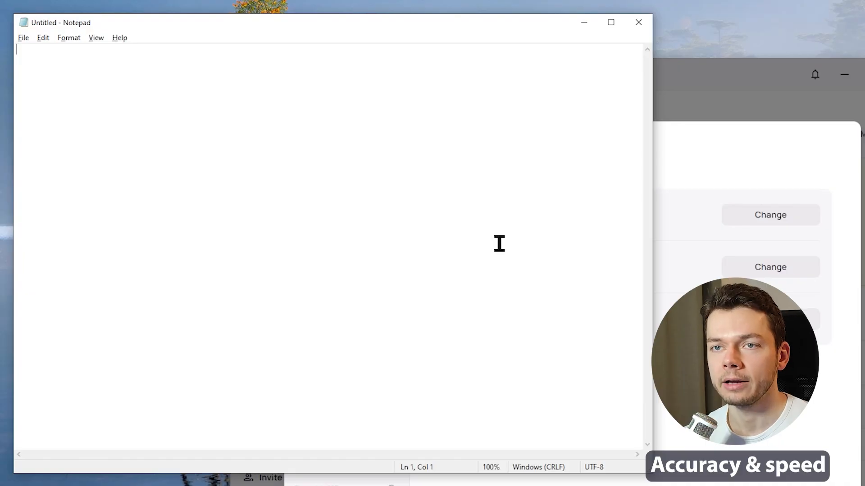
pyautogui.write('Hallo zusammen, hier ist Florian Walther vom AI Tool Corner YouTube Channel. Abonniert, falls Sie das noch nicht gemacht haben.')
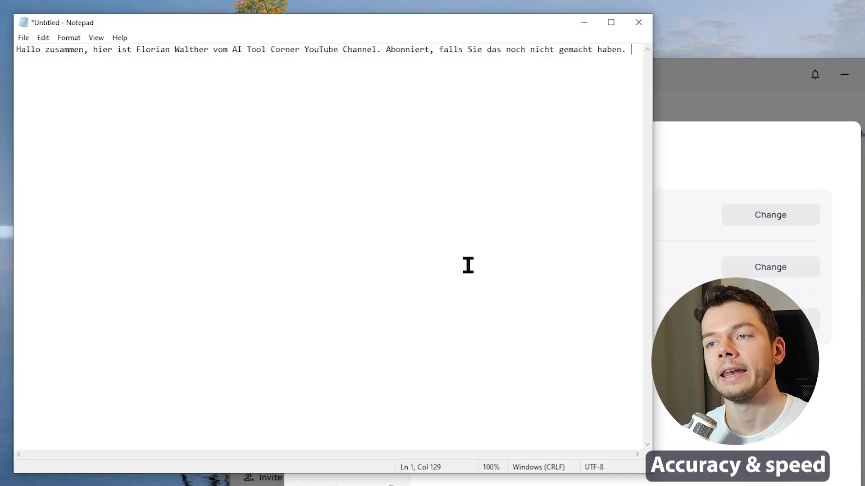
# Step: Highlight the words "YouTube Channel" in the German sentence to inspect how they were transcribed
pyautogui.click(299, 50)
pyautogui.keyDown('shift'); pyautogui.click(379, 48); pyautogui.keyUp('shift')
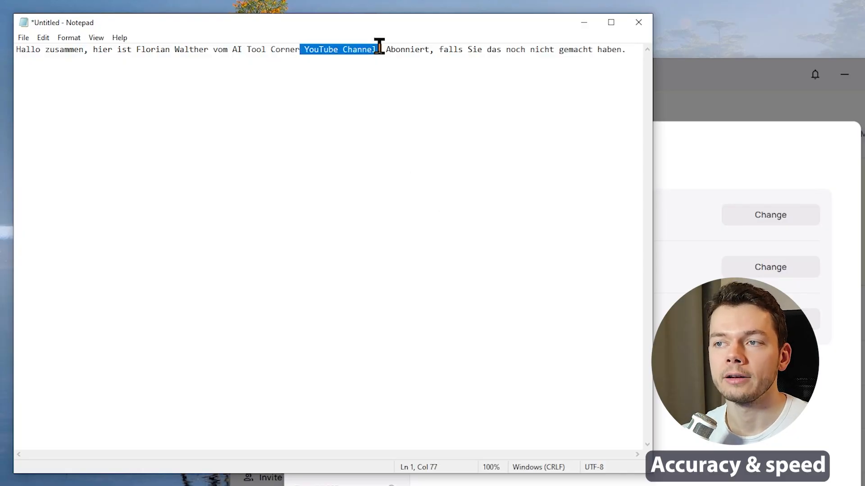
pyautogui.hotkey('shift', 'Left')
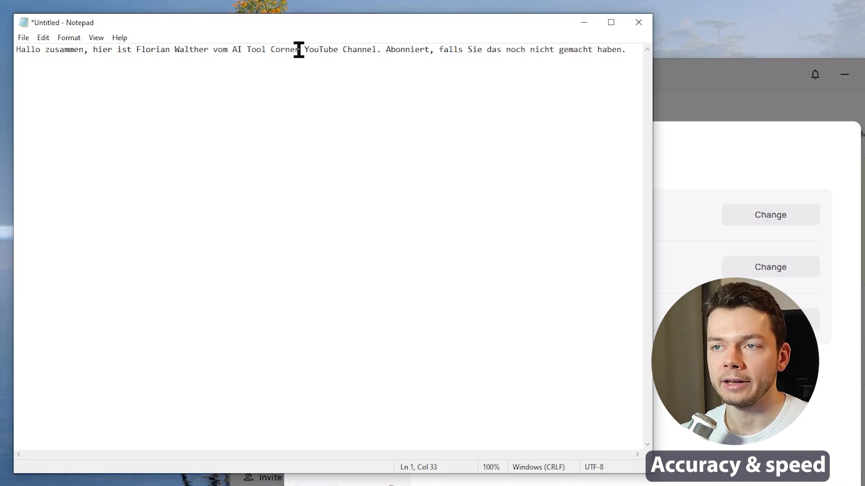
pyautogui.moveTo(304, 47); pyautogui.dragTo(367, 48)
pyautogui.moveTo(367, 48); pyautogui.dragTo(374, 48)
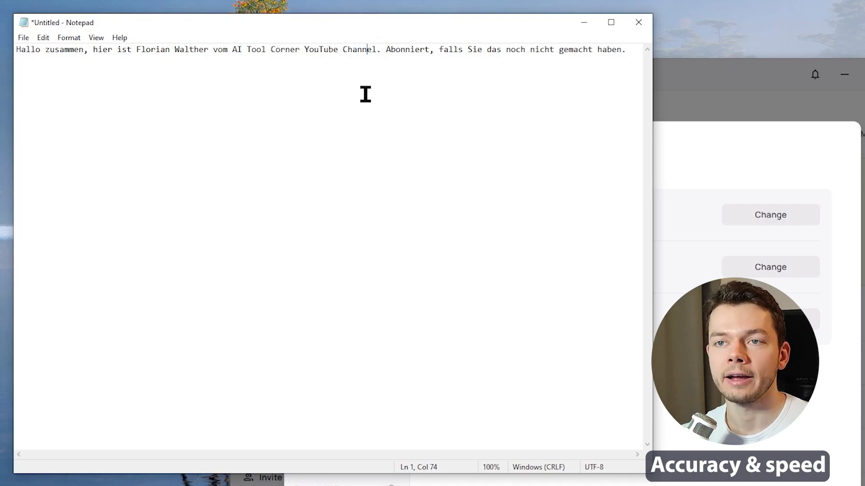
# Step: Replace the note with the dictated sentence "I am currently working on a Vibe coding tutorial with Lovable, Replit, and v0.", correcting "vZero" to "v0"
pyautogui.hotkey('ctrl', 'a')
pyautogui.press('BackSpace')
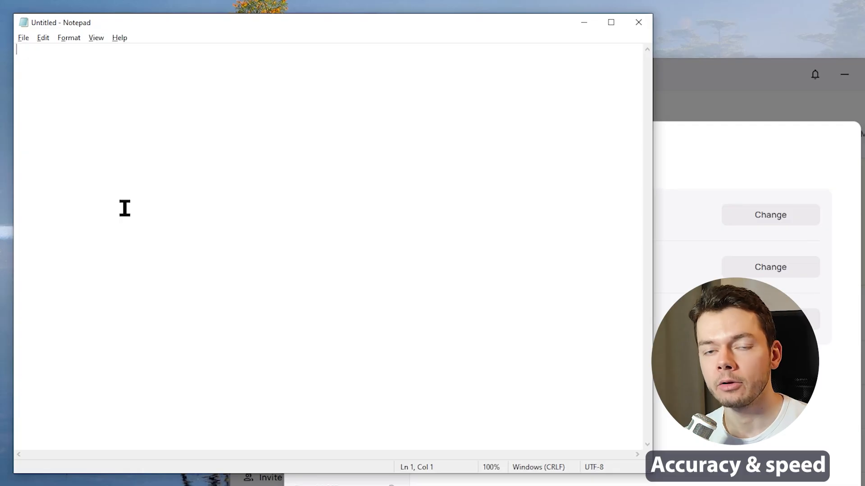
pyautogui.write('I am currently working on a Vibe coding tutorial with Lovable, Replit, and vZero.')
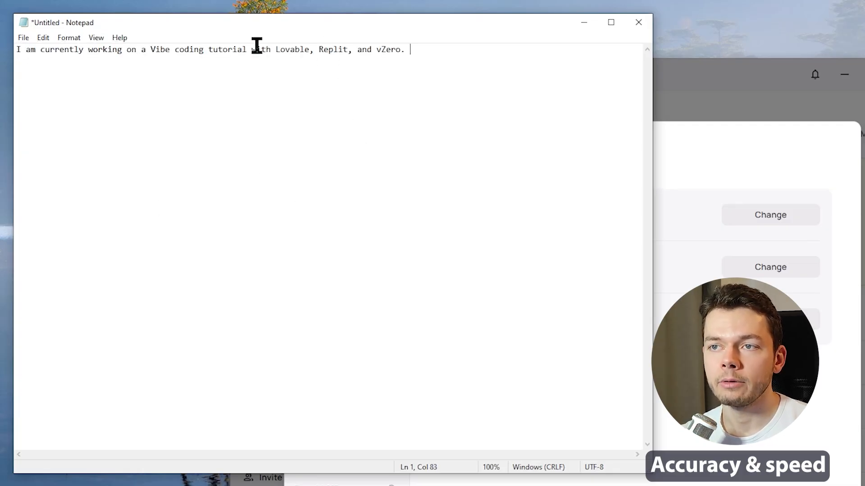
pyautogui.doubleClick(391, 48)
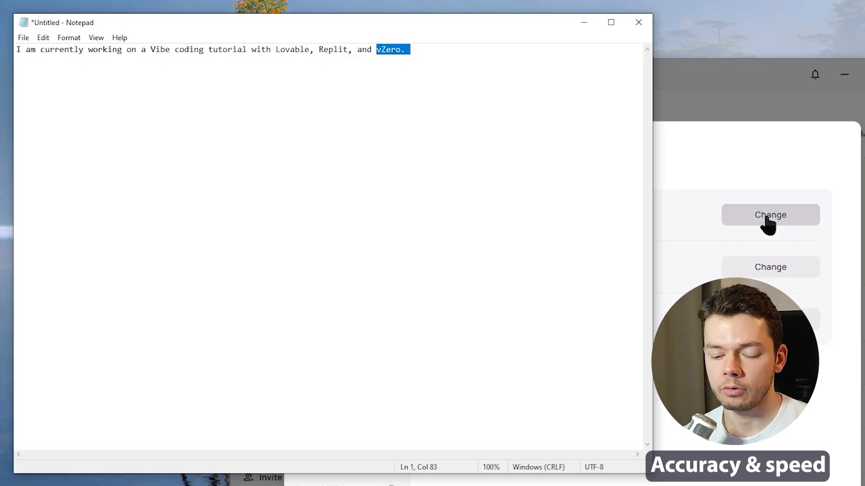
pyautogui.write('v0.')
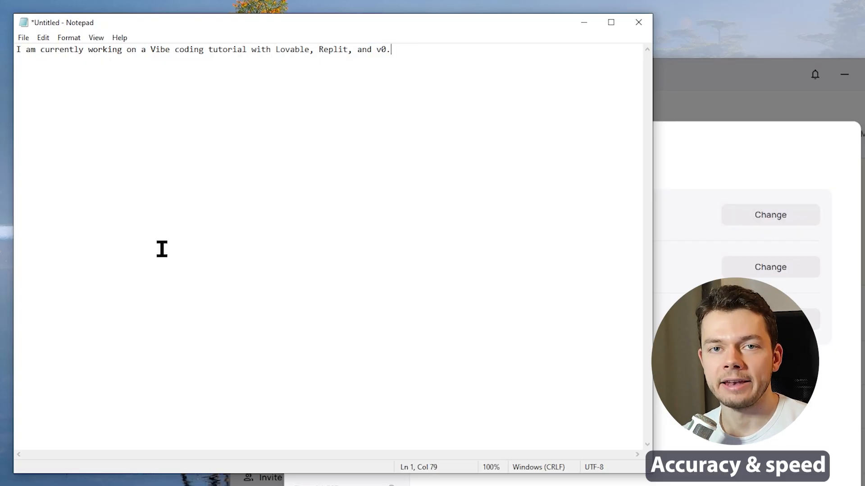
# Step: Add the word "v0" to the Wispr Flow dictionary
pyautogui.click(751, 103)
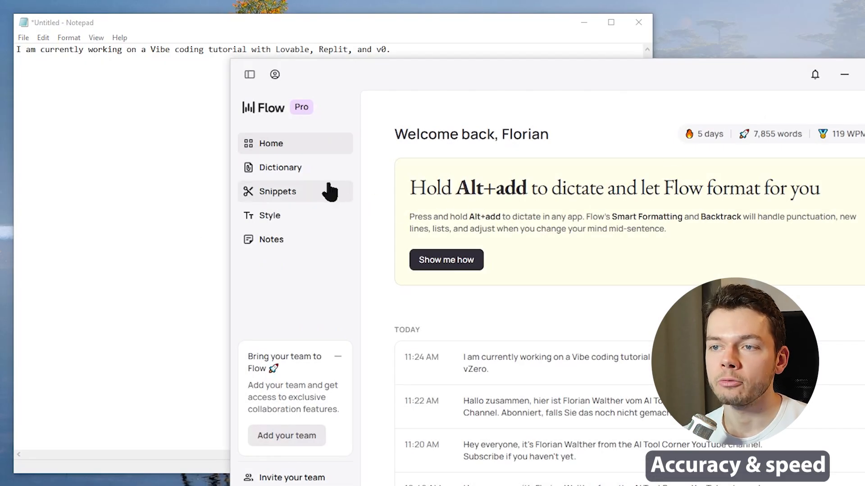
pyautogui.click(306, 173)
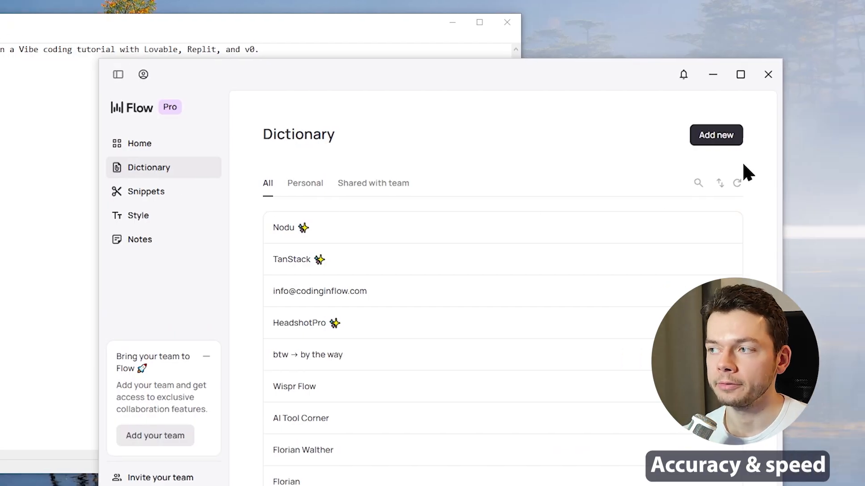
pyautogui.click(725, 142)
pyautogui.write('v0')
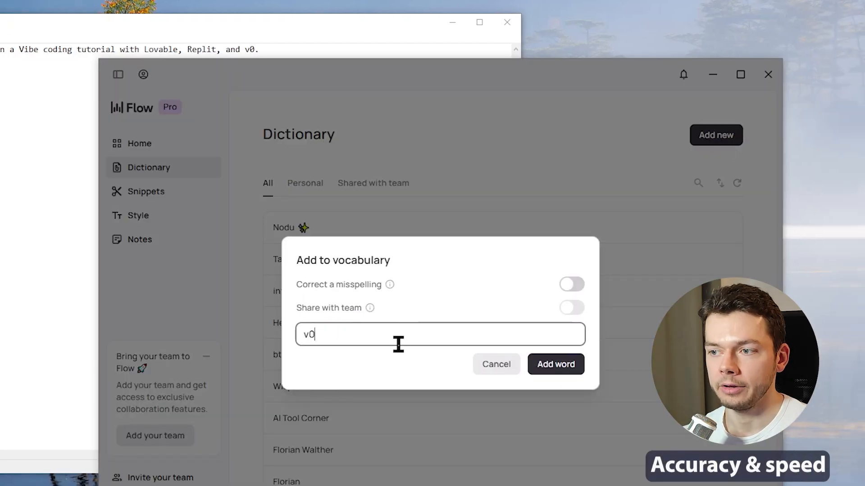
pyautogui.click(546, 365)
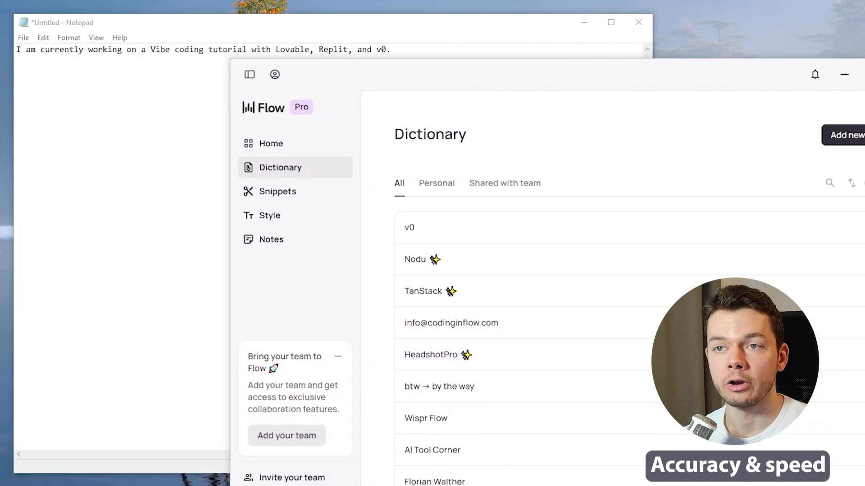
# Step: Clear the note and dictate again "I am currently working on a Vibe Coding Tutorial with Lovable, Replit, and v0."
pyautogui.click(10, 146)
pyautogui.hotkey('ctrl', 'a')
pyautogui.press('BackSpace')
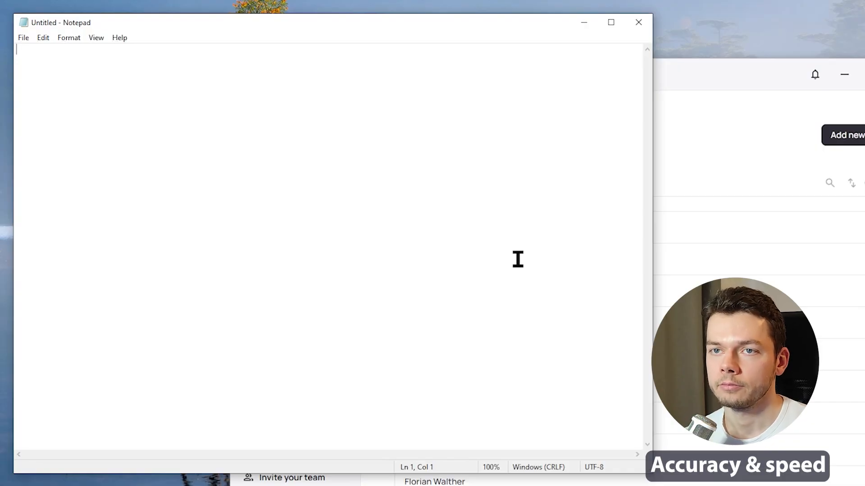
pyautogui.write('I am currently working on a Vibe Coding Tutorial with Lovable, Replit, and v0.')
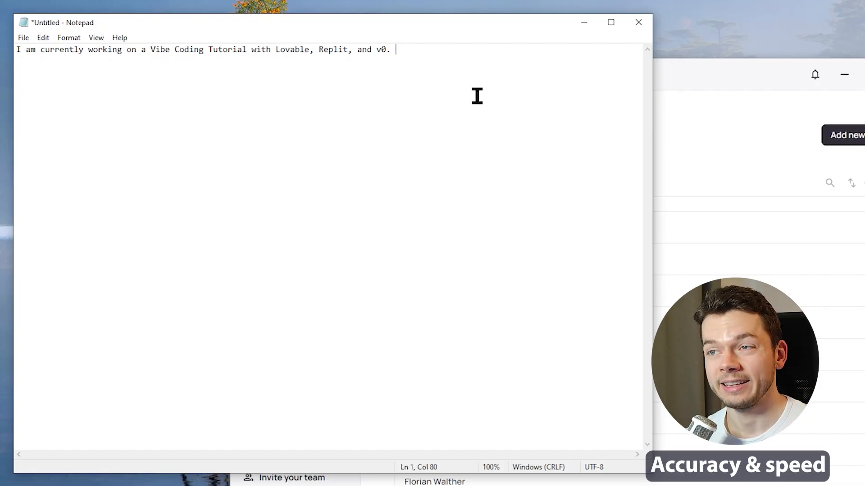
# Step: Look at the sparkle-marked entries such as TanStack in the Wispr Flow dictionary, and return to Notepad
pyautogui.click(729, 64)
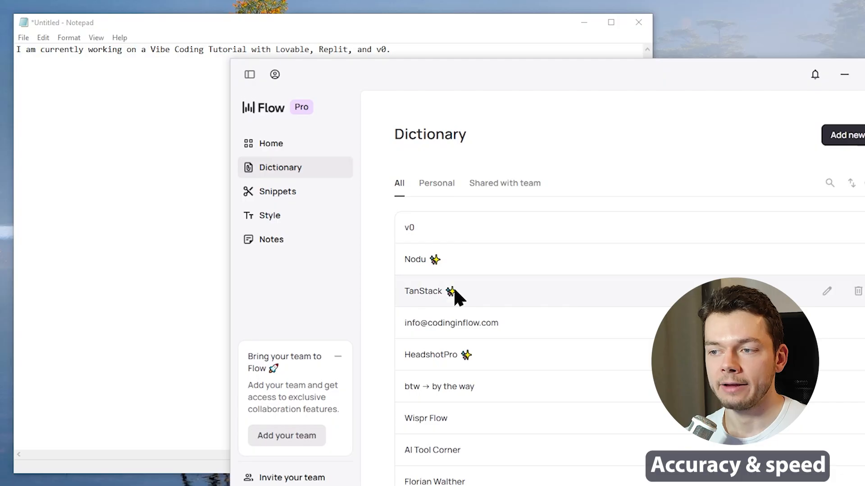
pyautogui.moveTo(452, 294)
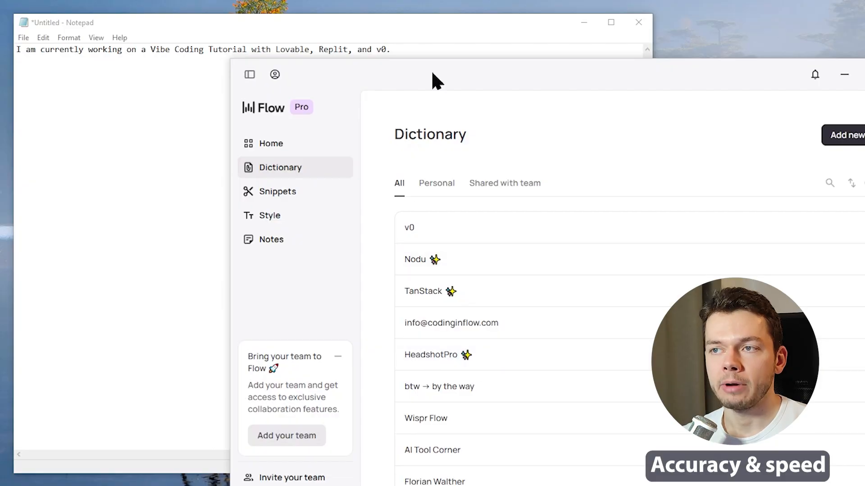
pyautogui.click(387, 53)
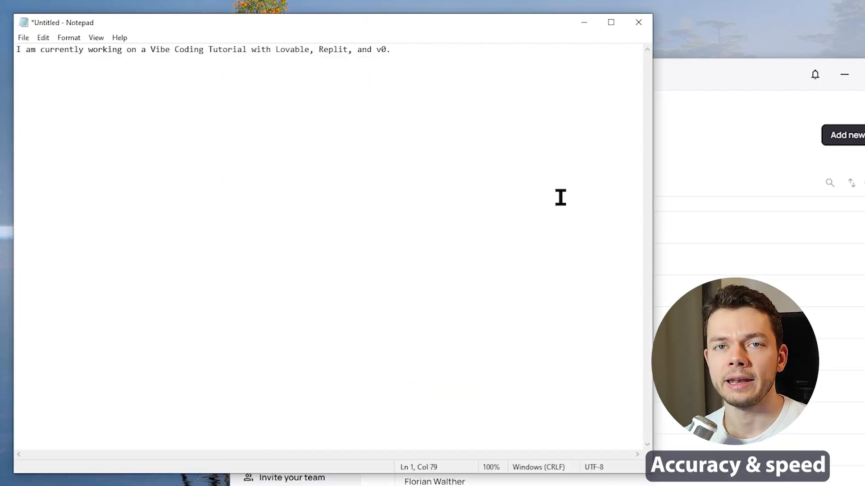
# Step: Replace the note with a dictated greeting asking how a contact is today, and respell the contact's first name with "K" and "y"
pyautogui.hotkey('ctrl', 'a')
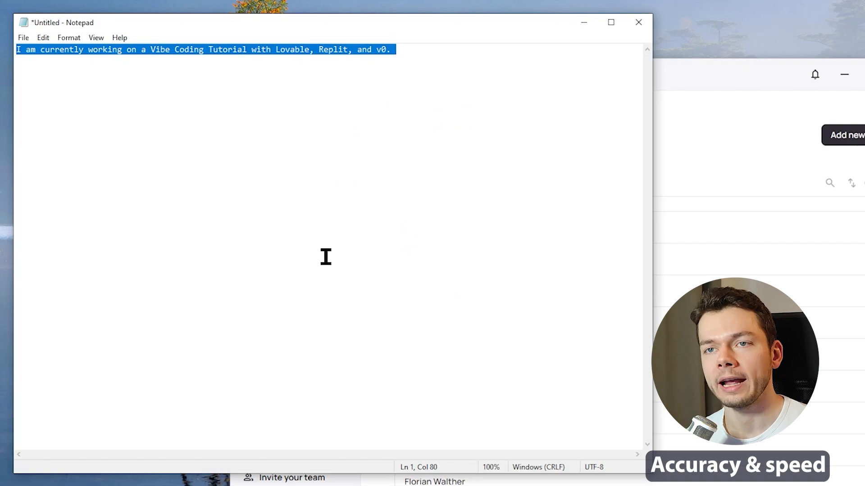
pyautogui.press('Delete')
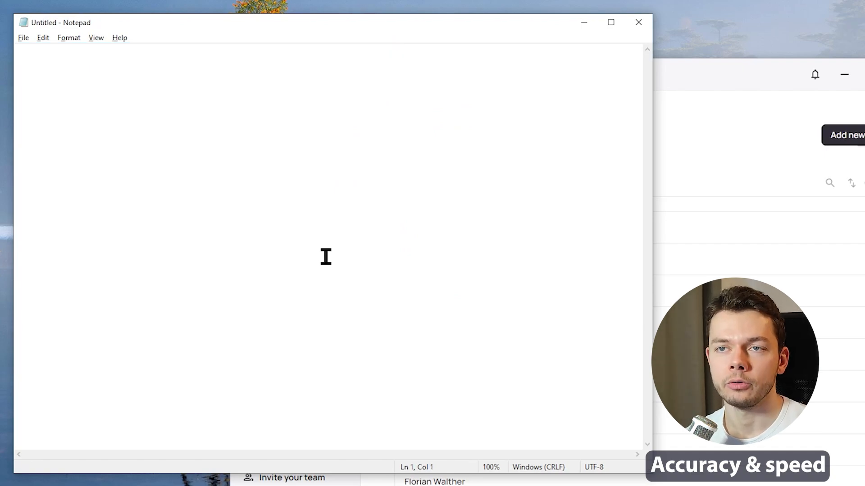
pyautogui.write('Hey Caitlin, how are you today?')
pyautogui.click(41, 49)
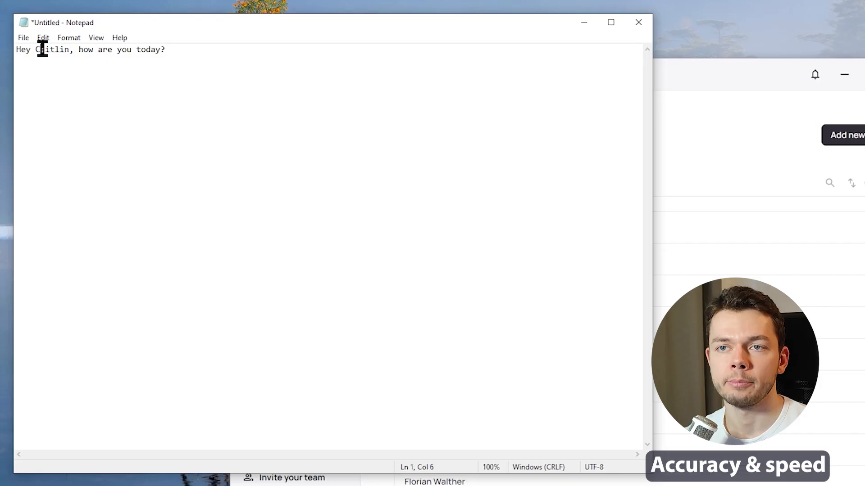
pyautogui.hotkey('shift', 'Left')
pyautogui.write('K')
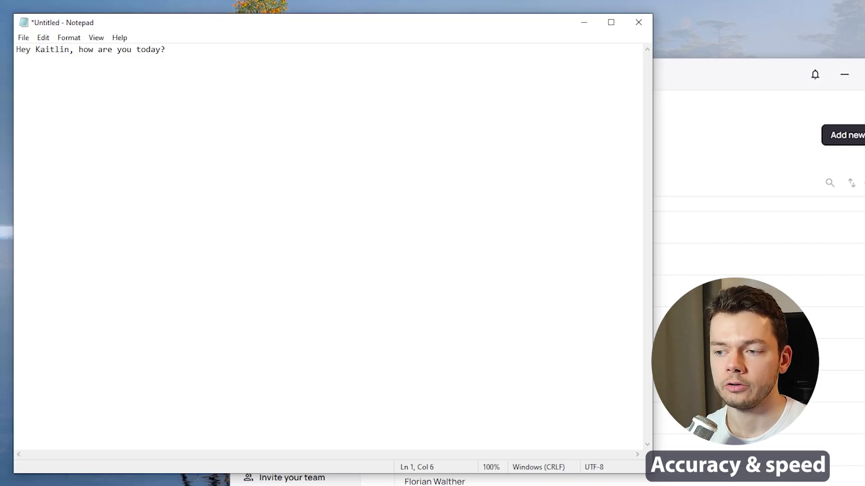
pyautogui.press('Right')
pyautogui.hotkey('shift', 'Right')
pyautogui.write('y')
pyautogui.click(352, 138)
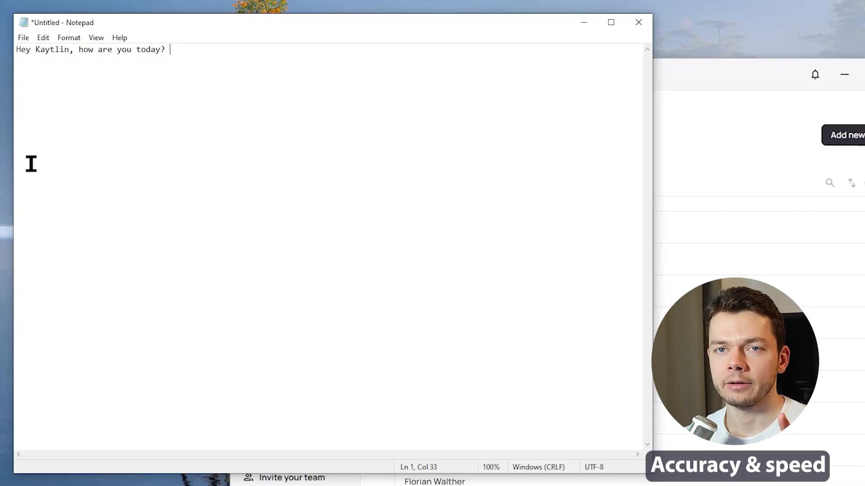
# Step: Dictate into a ChatGPT temporary chat with Wispr Flow and check the Wispr Flow dictionary for the respelled first name
pyautogui.click(719, 76)
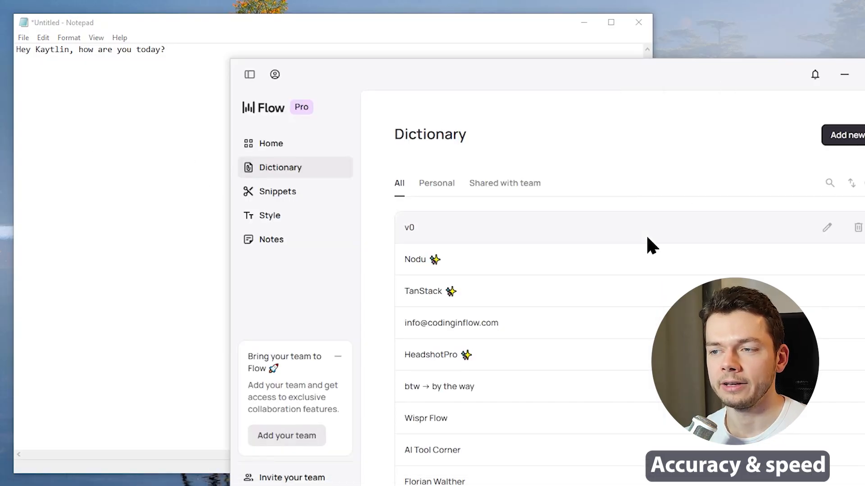
pyautogui.click(54, 57)
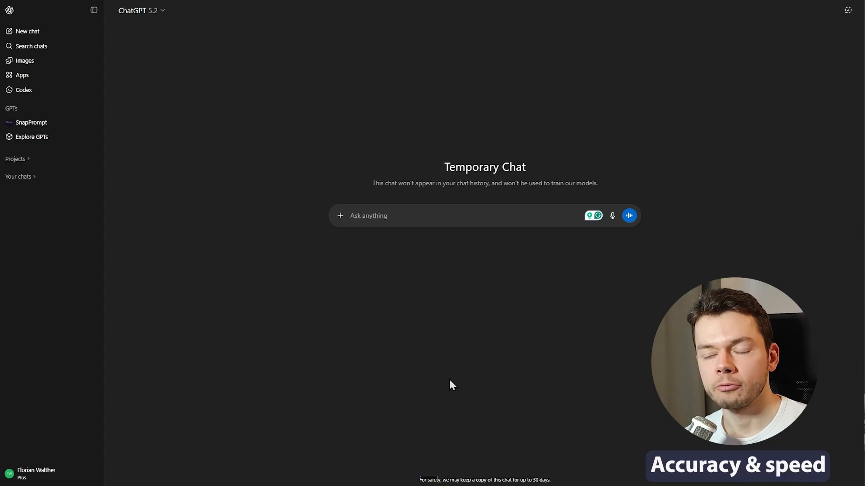
pyautogui.click(405, 216)
pyautogui.press('ctrl+super')
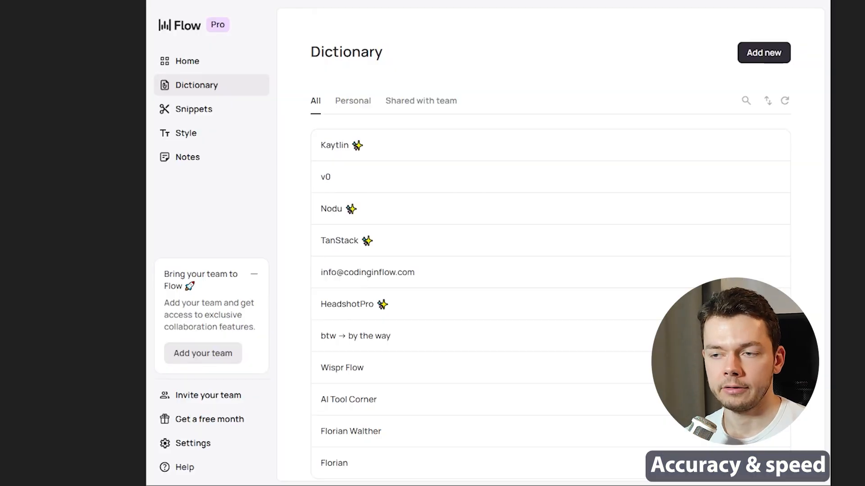
pyautogui.moveTo(358, 147)
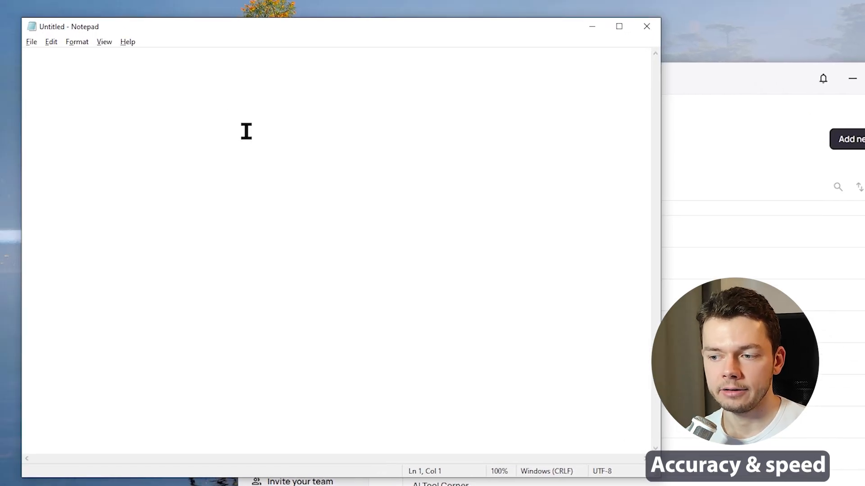
# Step: Dictate the short greeting to the contact again in Notepad, and delete the automatically learned first name from the Wispr Flow dictionary
pyautogui.write('Hey Kaytlin, how are you?')
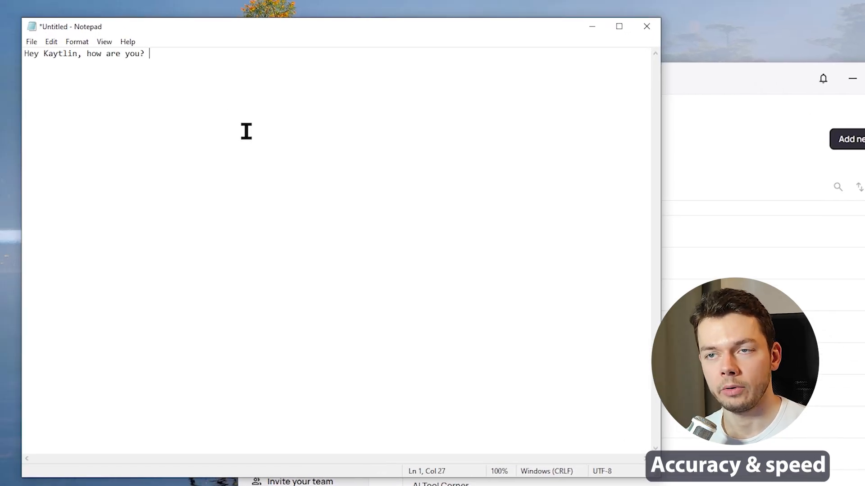
pyautogui.click(725, 85)
pyautogui.click(756, 229)
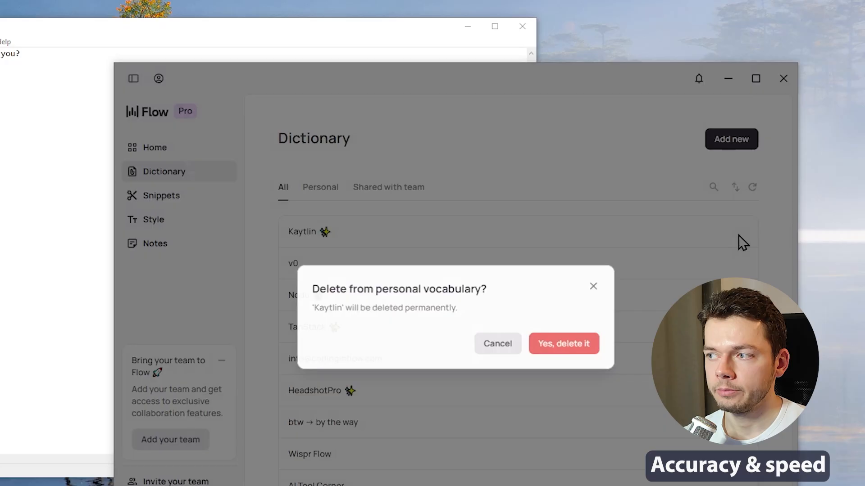
pyautogui.click(590, 349)
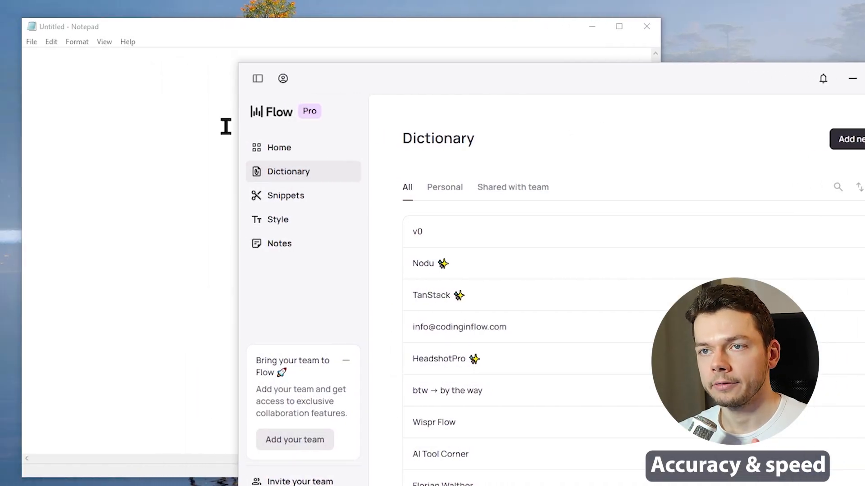
# Step: Dictate in Notepad "I just want to see how well Wispr Flow works when there's a noisy crowd in the background."
pyautogui.click(148, 123)
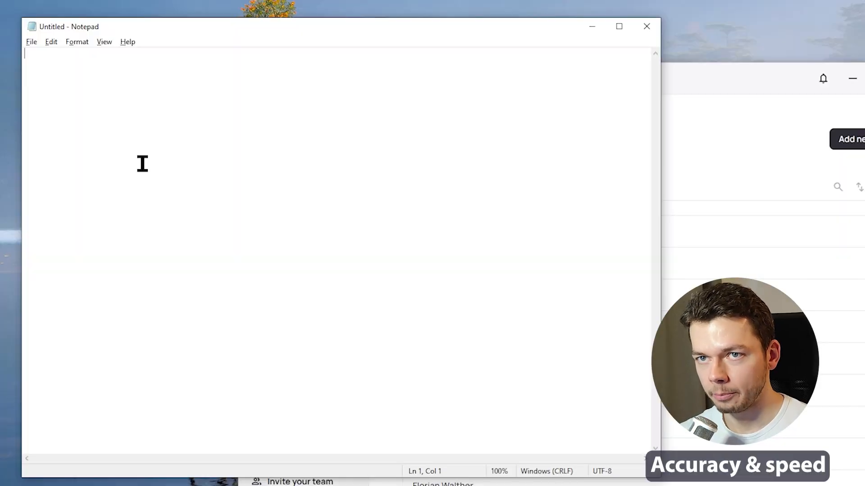
pyautogui.write("I just want to see how well Wispr Flow works when there's a noisy crowd in the background.")
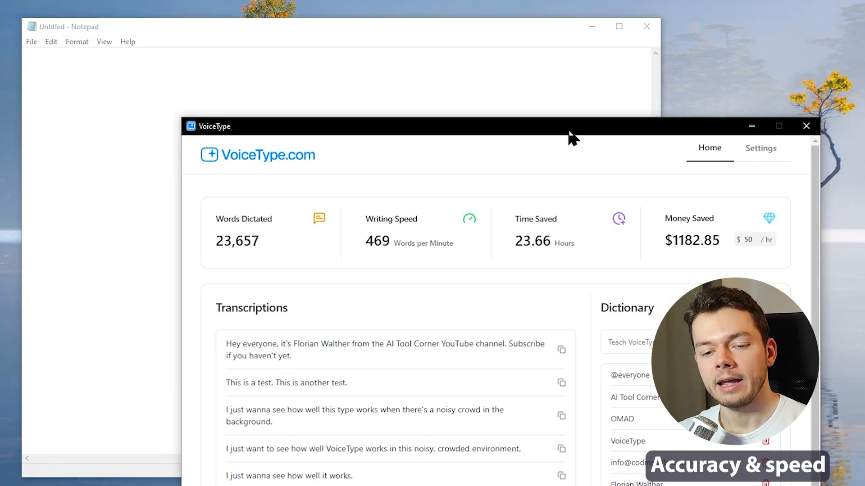
# Step: Dictate the AI Tool Corner channel greeting in Notepad with VoiceType, and look at the output language options in VoiceType's settings
pyautogui.click(164, 98)
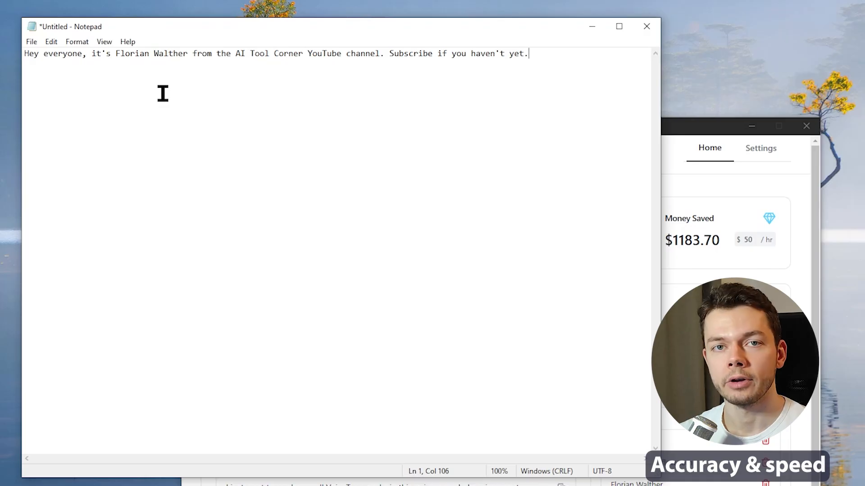
pyautogui.click(711, 127)
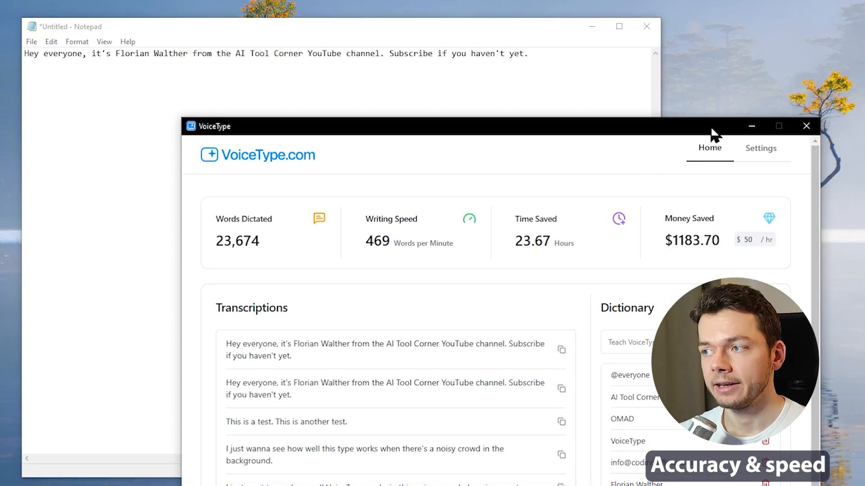
pyautogui.click(751, 152)
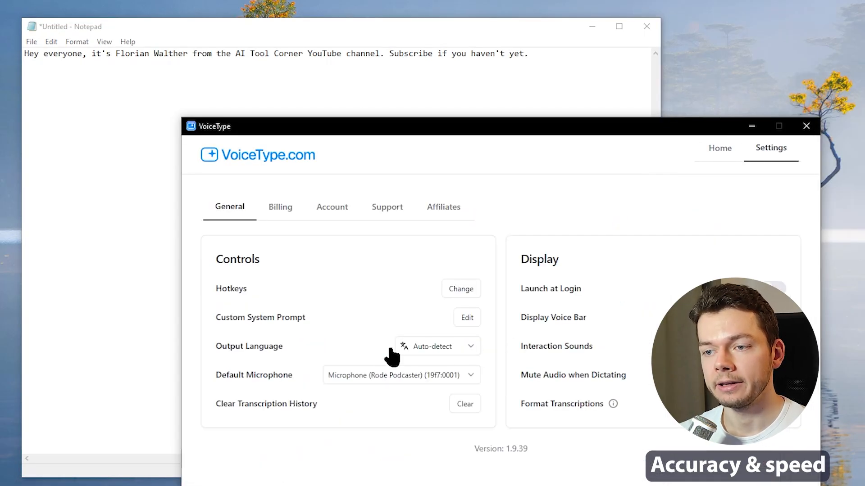
pyautogui.click(464, 347)
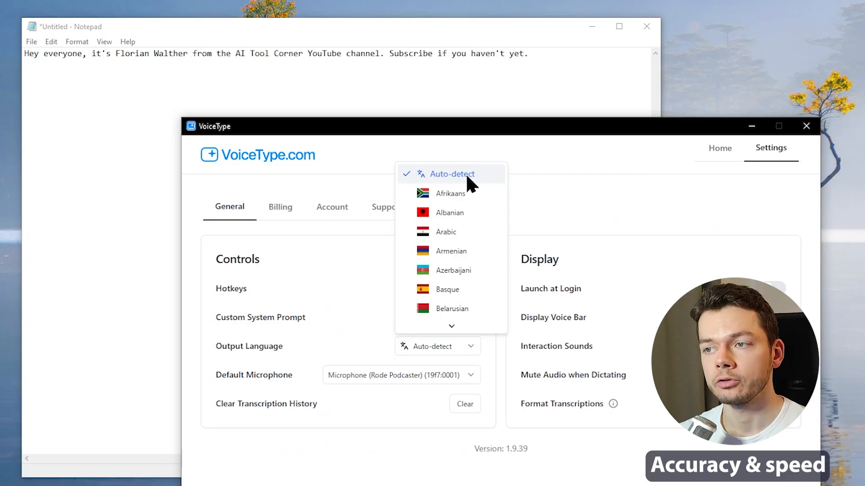
pyautogui.click(475, 138)
# Step: Replace the note with a German VoiceType dictation of the AI Tool Corner channel greeting, ending "Abonniert, falls ihr das noch nicht gemacht habt."
pyautogui.click(558, 75)
pyautogui.hotkey('ctrl', 'a')
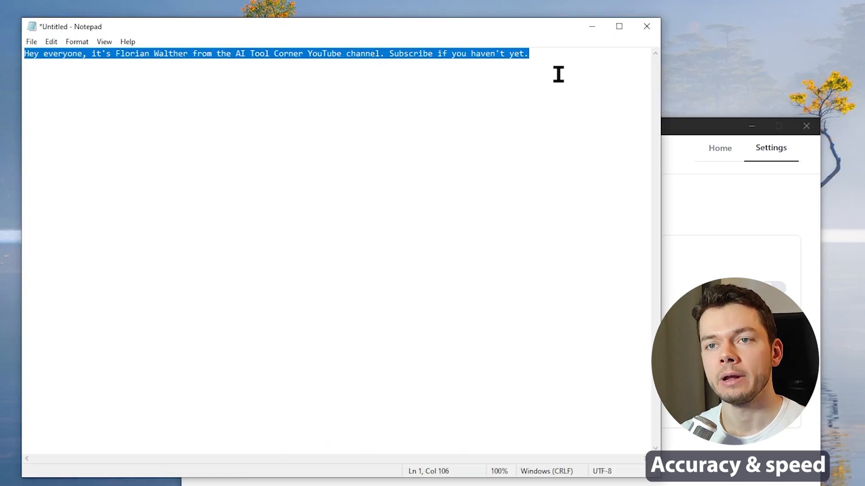
pyautogui.press('Delete')
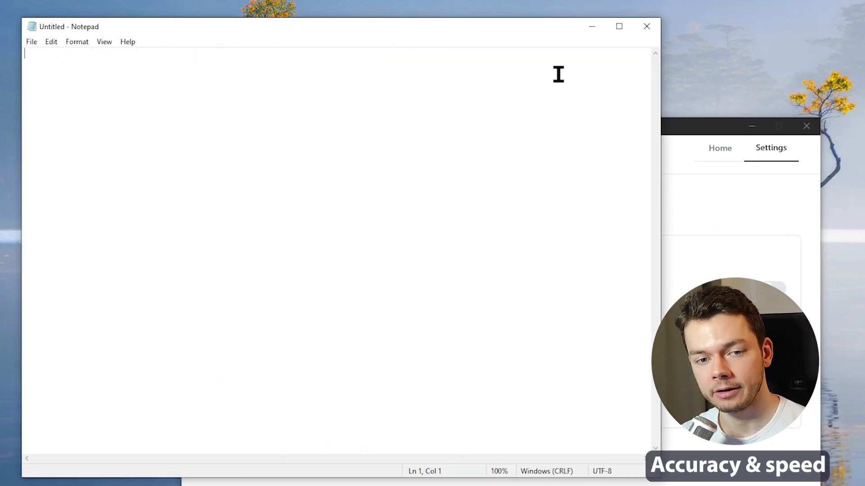
pyautogui.press('alt')
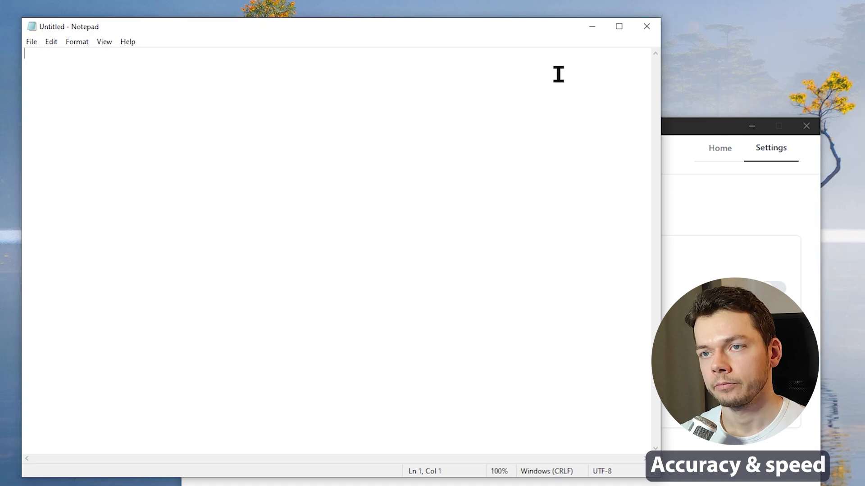
# Step: Replace the note with the dictated "I'm currently working on a Vibe coding tutorial with Lovable, Replit, and v0.", correcting the last word to "v0"
pyautogui.hotkey('ctrl', 'a')
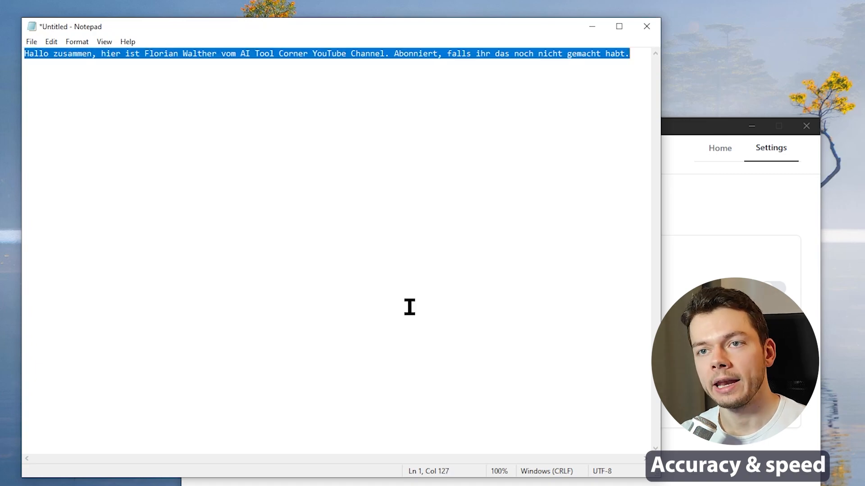
pyautogui.press('Delete')
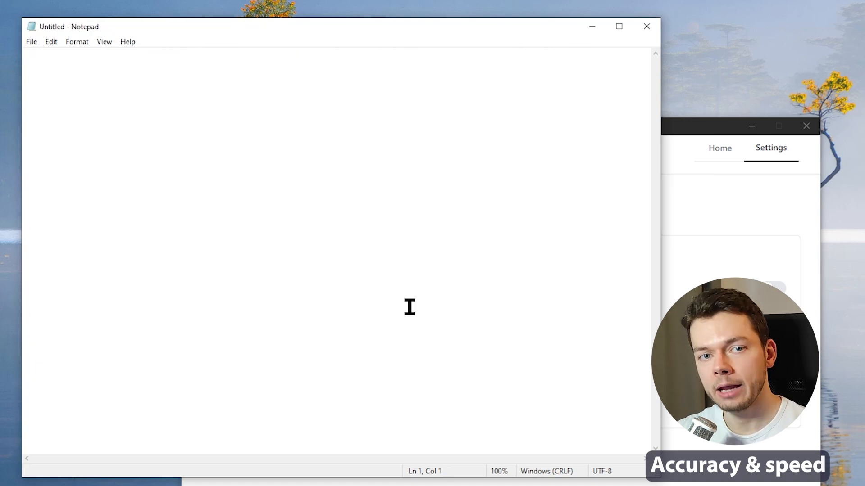
pyautogui.press('alt')
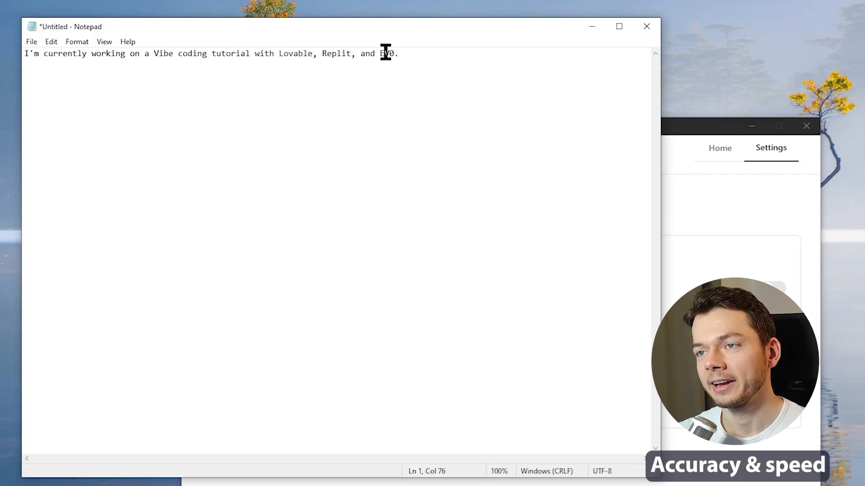
pyautogui.doubleClick(382, 53)
pyautogui.write('v0.')
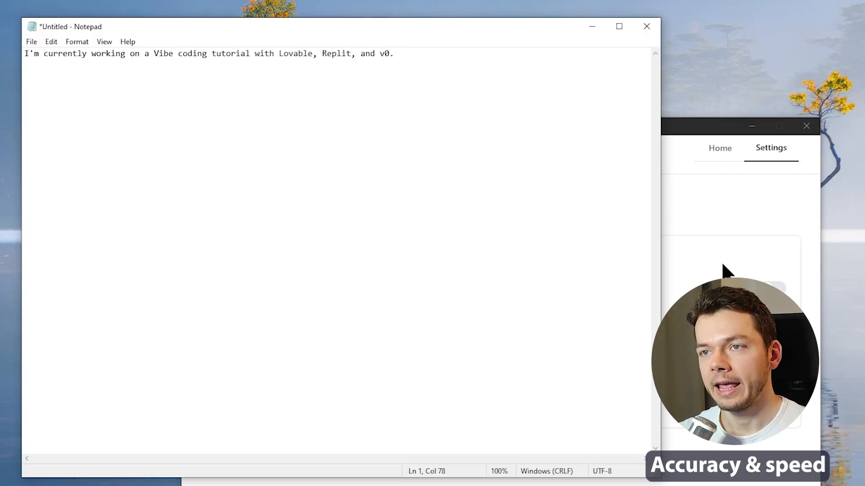
# Step: Add the word "v0" to the VoiceType dictionary
pyautogui.click(686, 140)
pyautogui.click(720, 148)
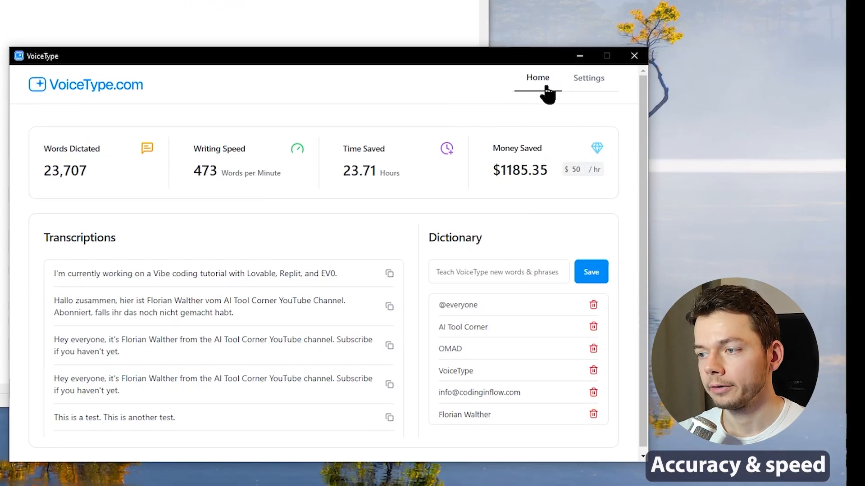
pyautogui.click(499, 266)
pyautogui.write('v0')
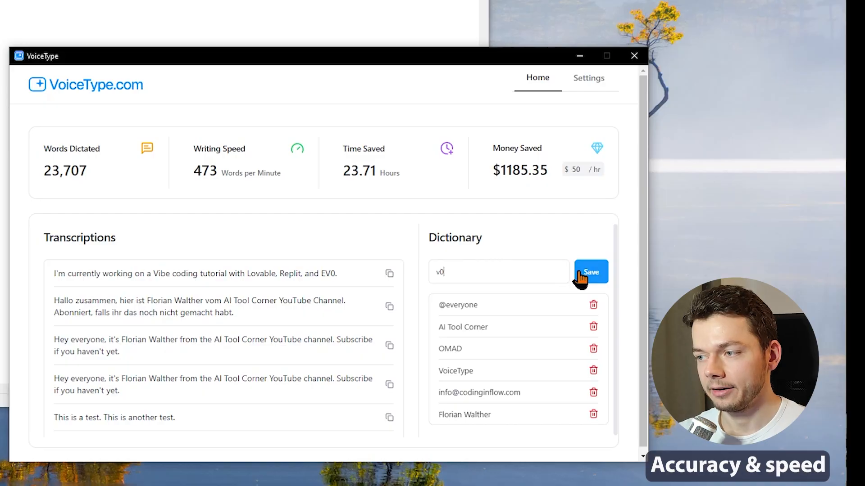
pyautogui.click(582, 275)
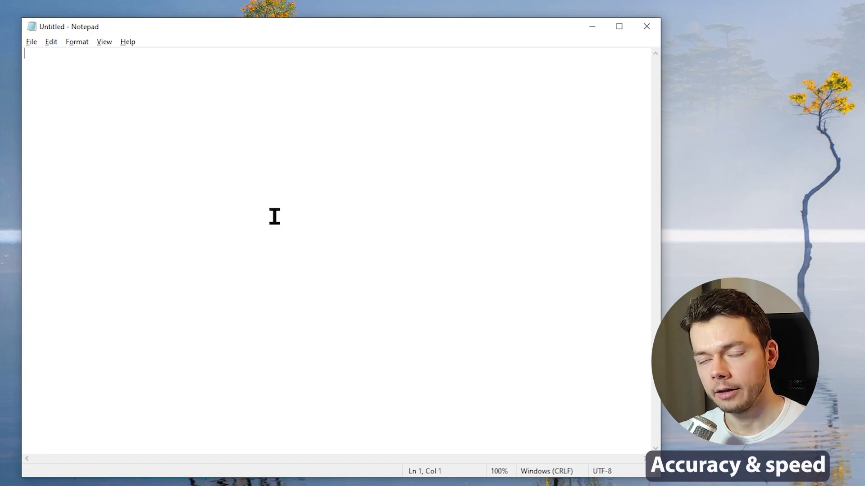
# Step: Dictate the English AI Tool Corner channel greeting in the empty note with Superwhisper, ending "Subscribe if you haven't yet."
pyautogui.press('alt')
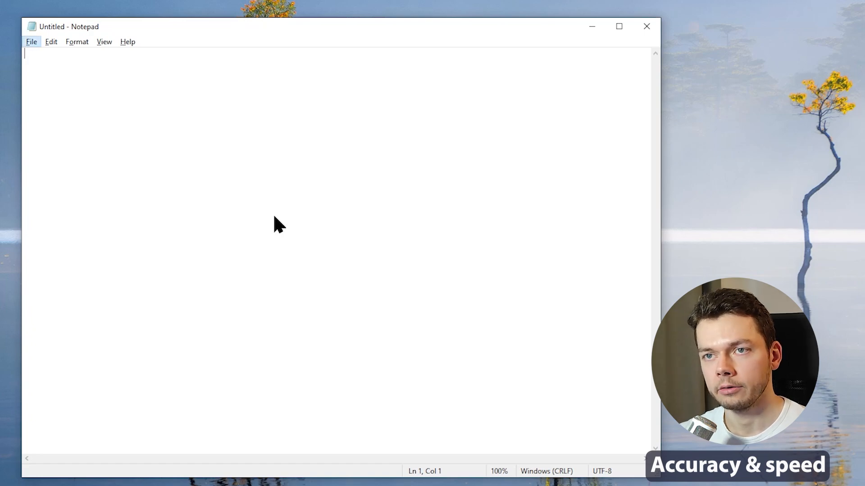
pyautogui.press('alt')
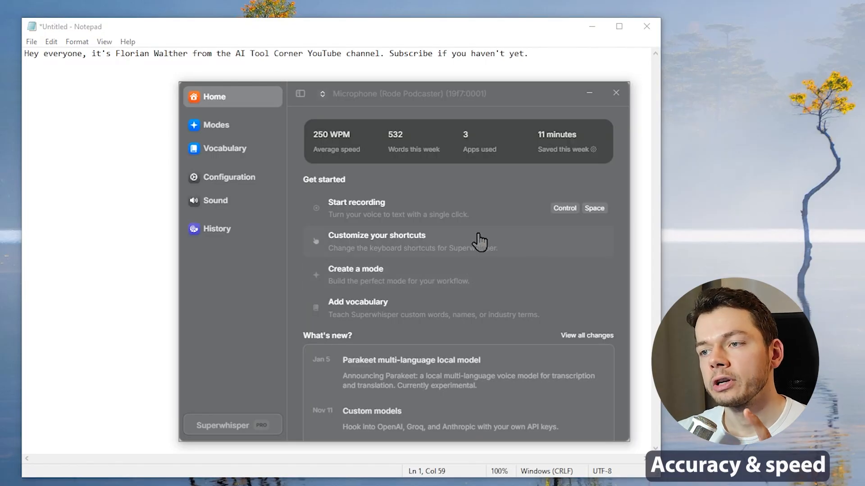
# Step: Look at the language options of the Super mode in Superwhisper
pyautogui.click(219, 125)
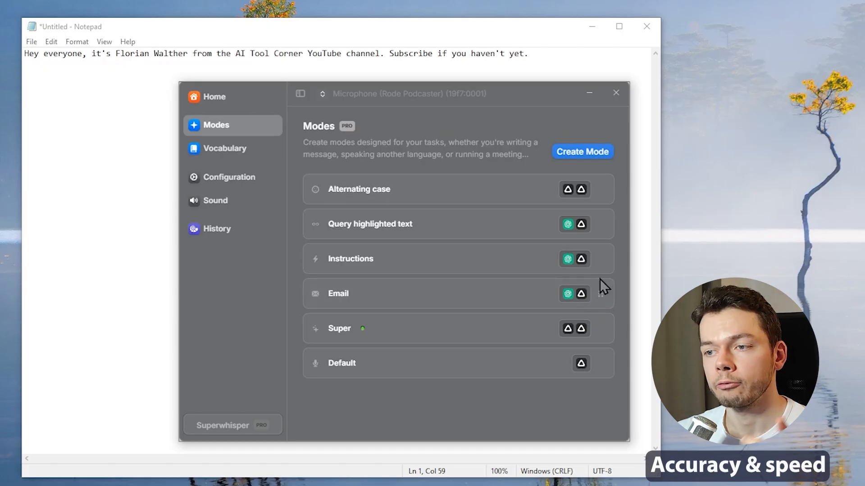
pyautogui.scroll(-1, 491, 319)
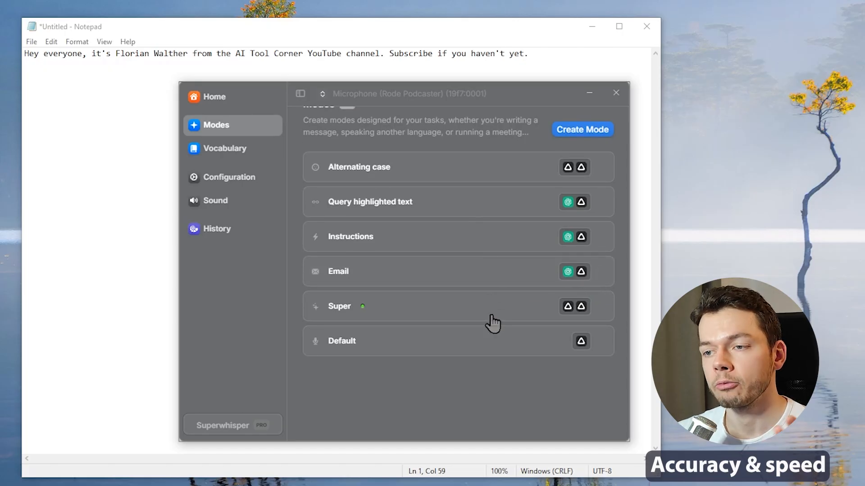
pyautogui.click(539, 312)
pyautogui.scroll(-2, 495, 349)
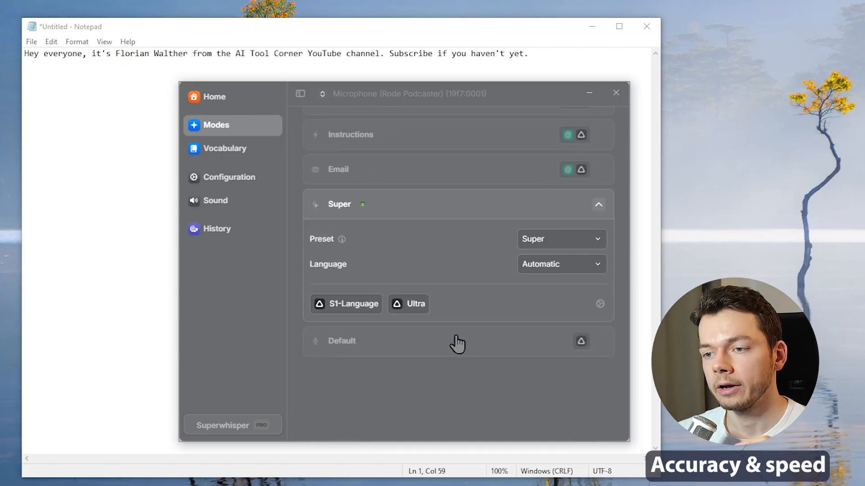
pyautogui.click(551, 269)
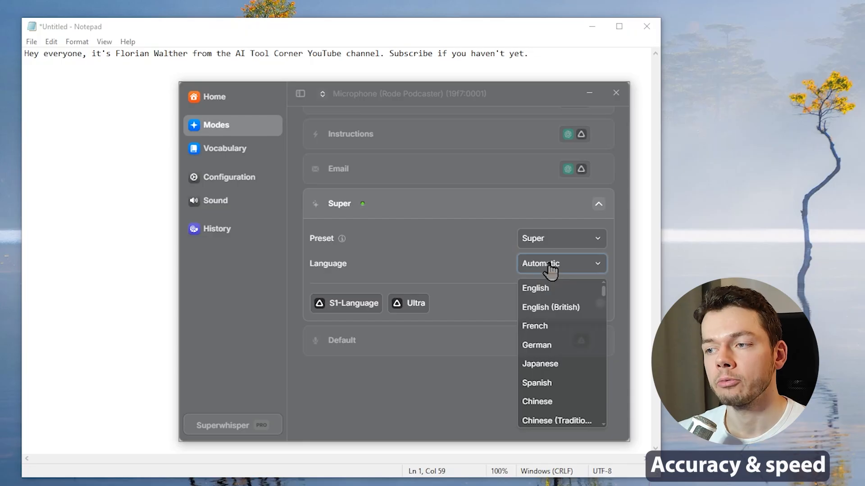
# Step: Replace the note with the channel greeting dictated through Superwhisper, beginning "Hi everyone" and ending "Subscribe if you haven't yet."
pyautogui.click(103, 139)
pyautogui.hotkey('ctrl', 'a')
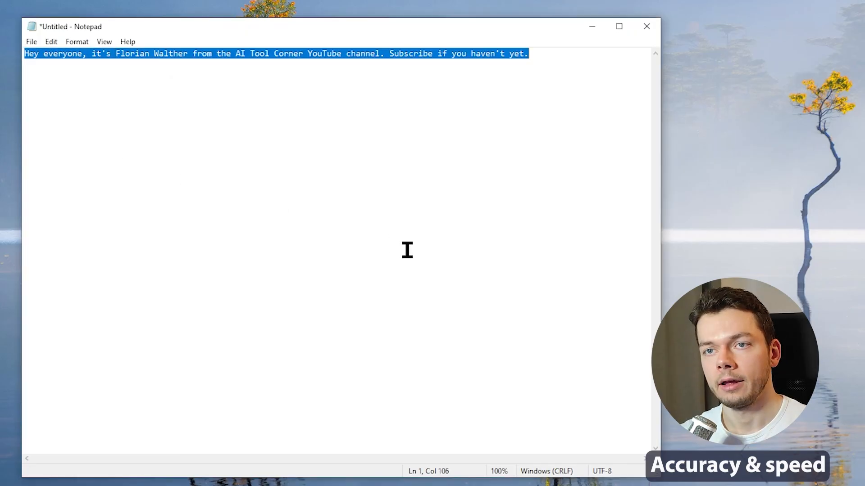
pyautogui.press('Delete')
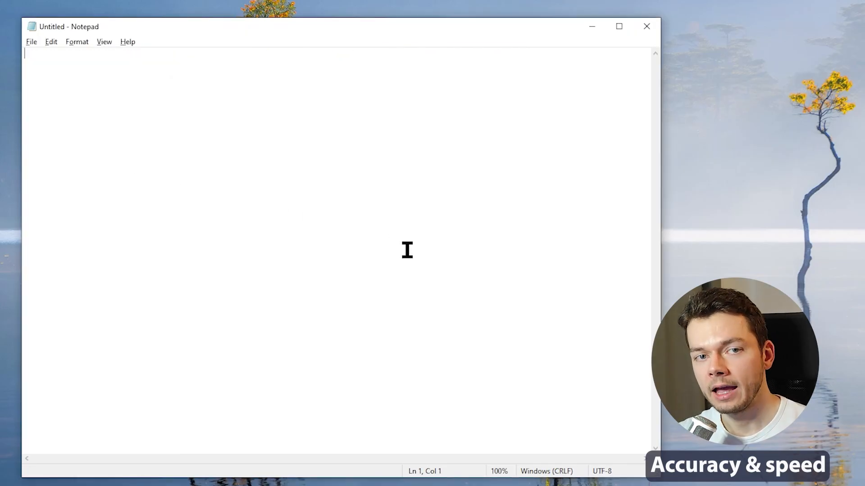
pyautogui.press('alt')
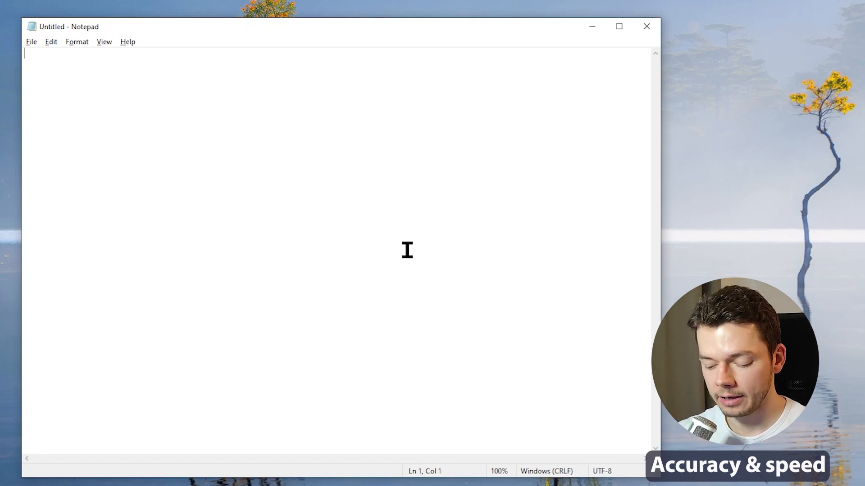
pyautogui.press('alt')
pyautogui.press('alt')
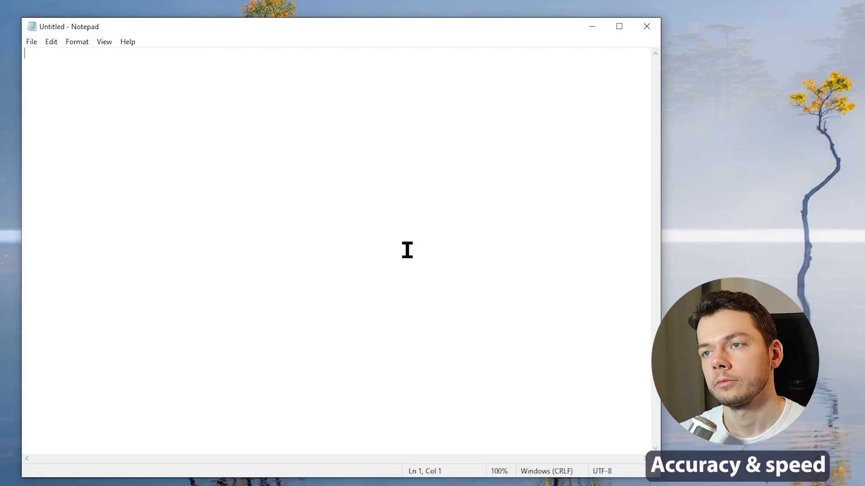
pyautogui.write("Hi everyone, this is Florian Walther from the AI Tool Corner YouTube channel. Subscribe if you haven't yet.")
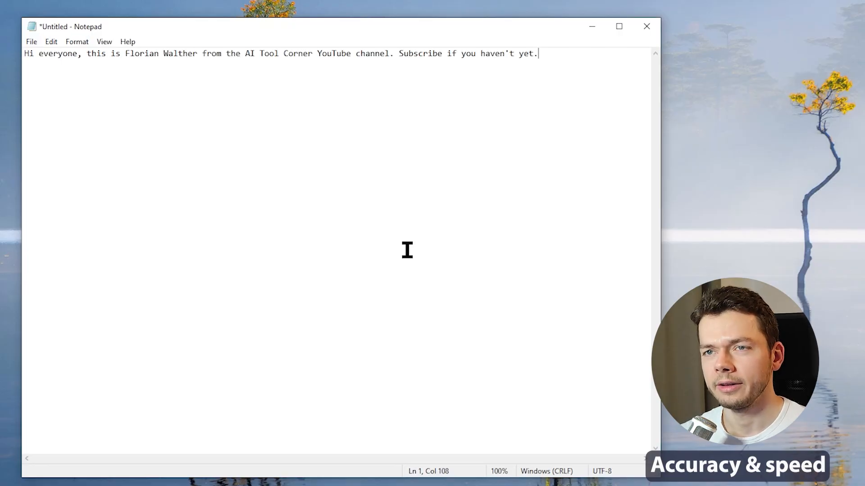
# Step: Copy the dictated greeting, clear the note and paste it back, and close the language list in Superwhisper
pyautogui.hotkey('ctrl', 'a')
pyautogui.hotkey('ctrl', 'c')
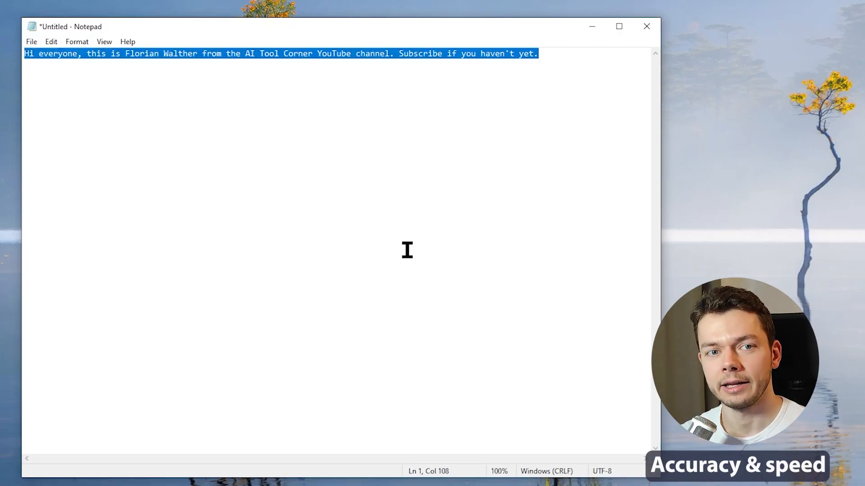
pyautogui.press('Delete')
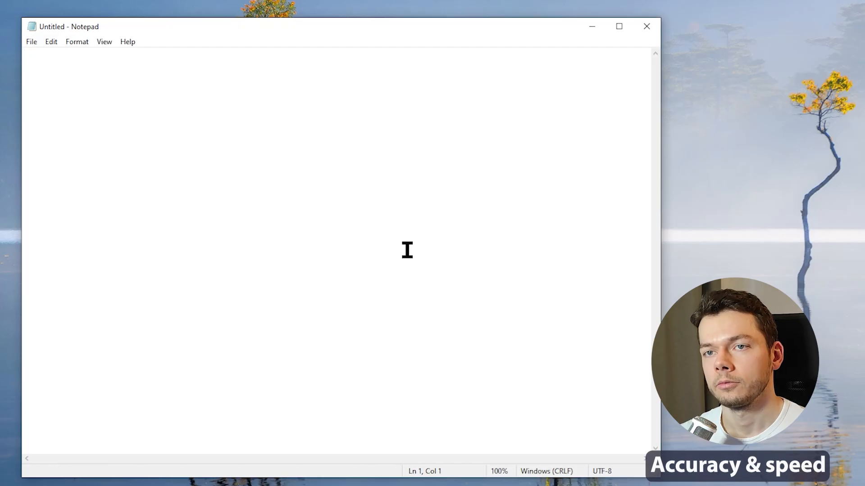
pyautogui.hotkey('ctrl', 'v')
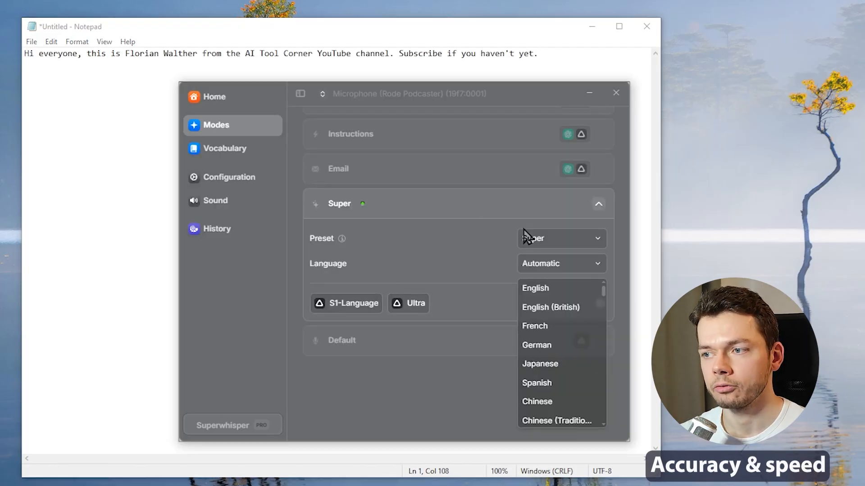
pyautogui.click(298, 308)
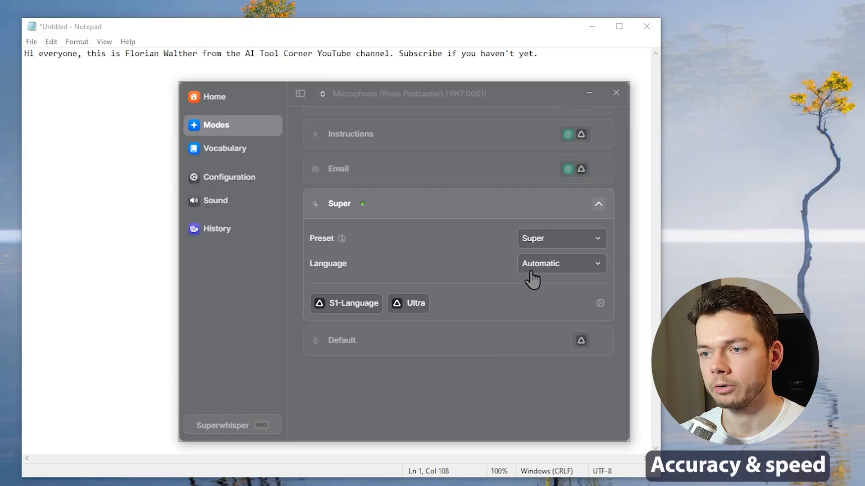
# Step: Replace the note with the Superwhisper dictation "I'm currently working on a Vibe coding tutorial with Lovable, Replit, and v0."
pyautogui.click(102, 154)
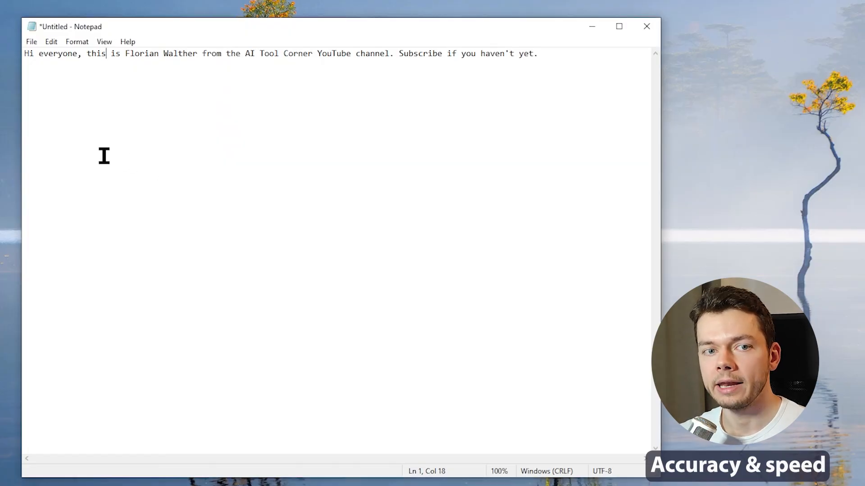
pyautogui.hotkey('ctrl', 'a')
pyautogui.press('Delete')
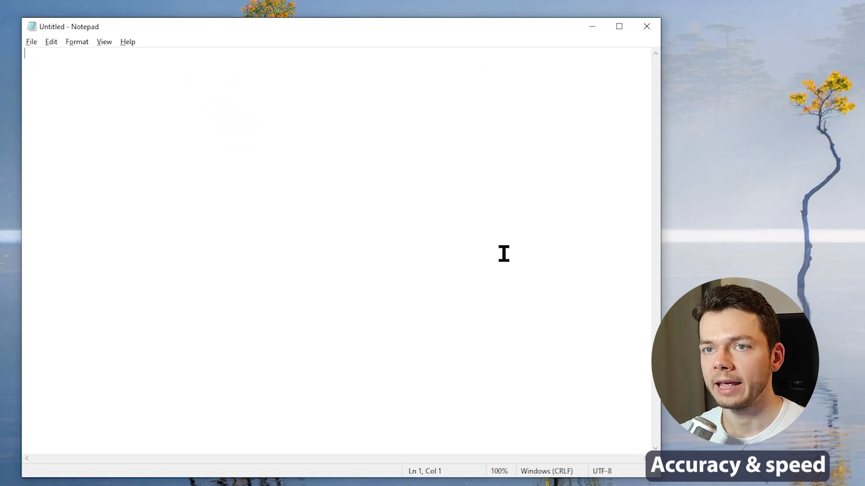
pyautogui.press('alt')
pyautogui.press('alt')
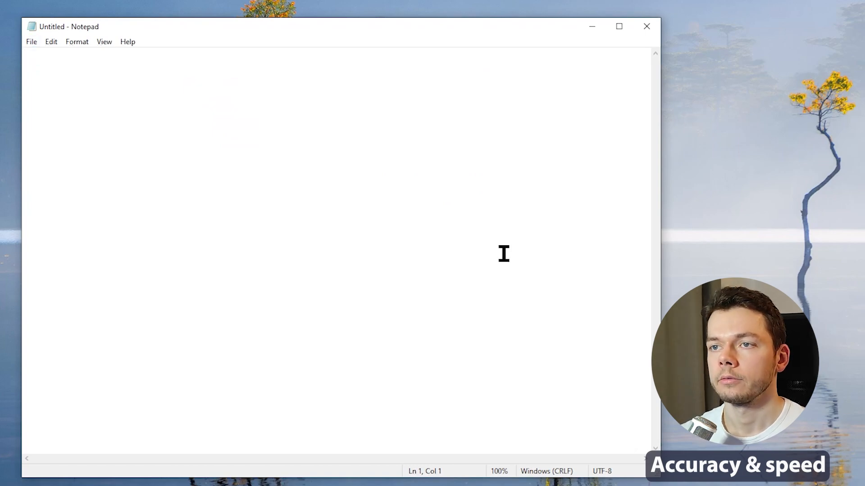
pyautogui.write("I'm currently working on a Vibe coding tutorial with Lovable, Replit, and v0.")
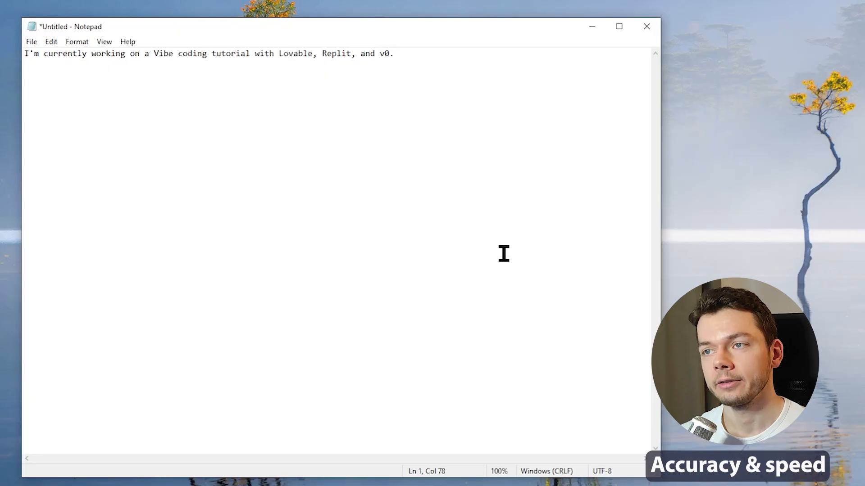
# Step: Highlight the word "v0" in the note and check the custom word list in Superwhisper's Vocabulary
pyautogui.press('Left')
pyautogui.hotkey('shift', 'Left')
pyautogui.hotkey('shift', 'Left')
pyautogui.hotkey('alt', 'Tab')
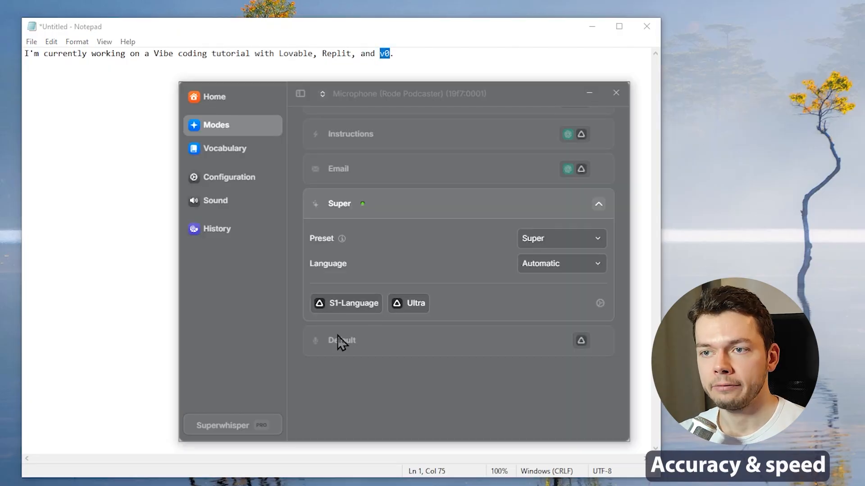
pyautogui.click(238, 149)
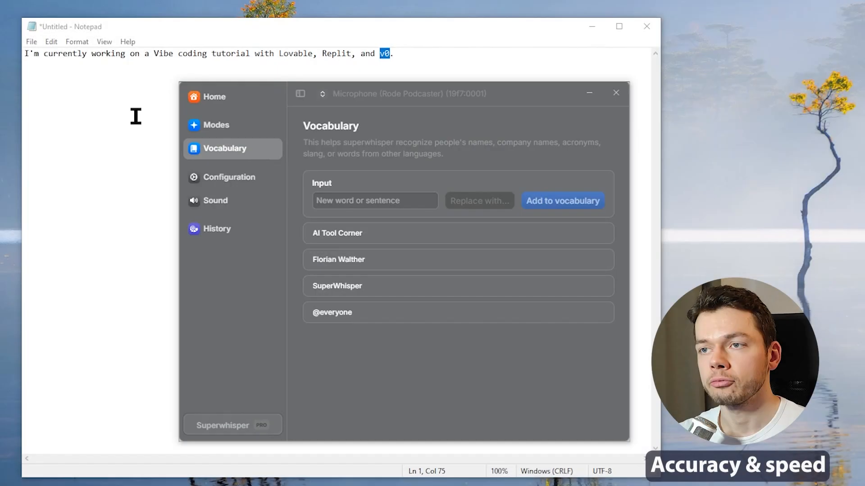
# Step: Replace the note with the dictation "I just want to see how well SuperWhisper works when there is a noisy crowd in the background."
pyautogui.click(135, 116)
pyautogui.hotkey('ctrl', 'a')
pyautogui.press('BackSpace')
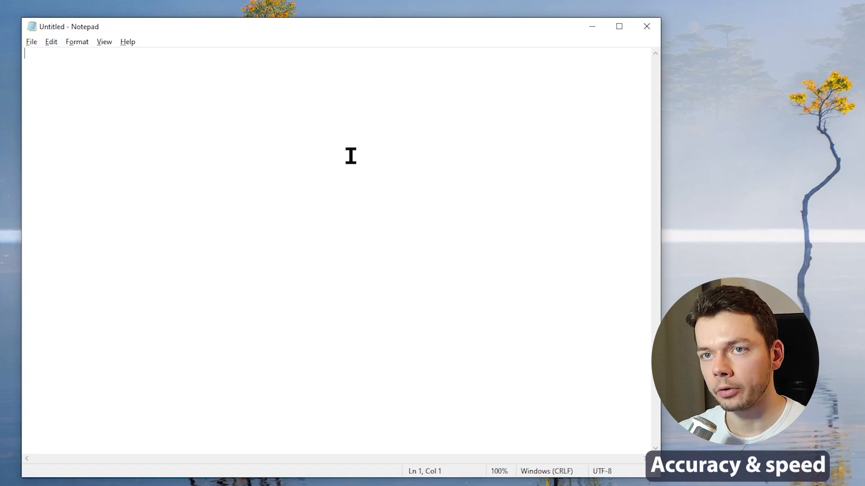
pyautogui.press('alt')
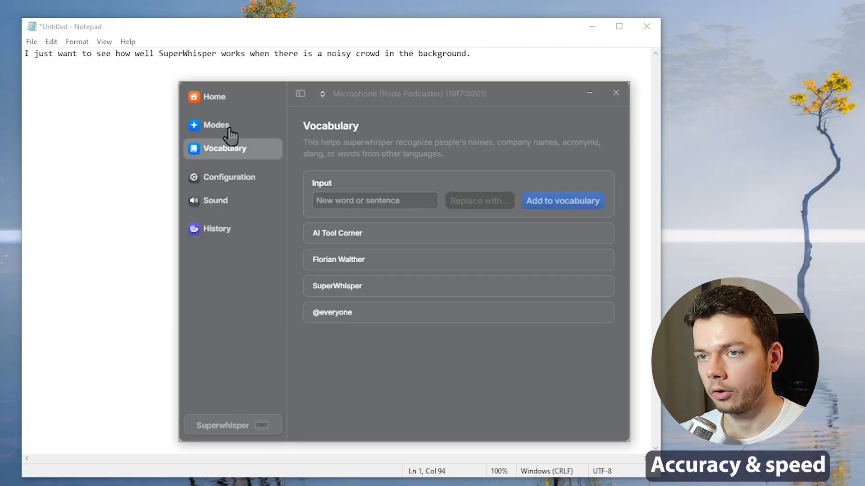
# Step: Open the Super mode's advanced settings in Superwhisper and look through the available voice models
pyautogui.click(225, 128)
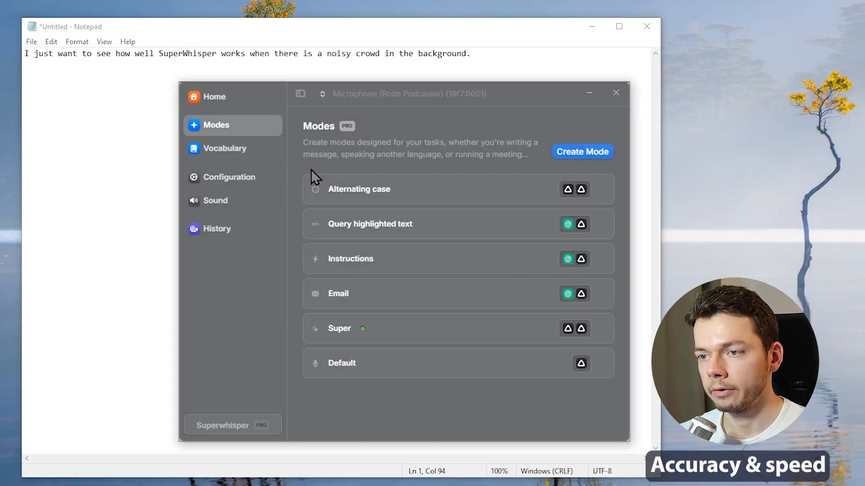
pyautogui.click(560, 331)
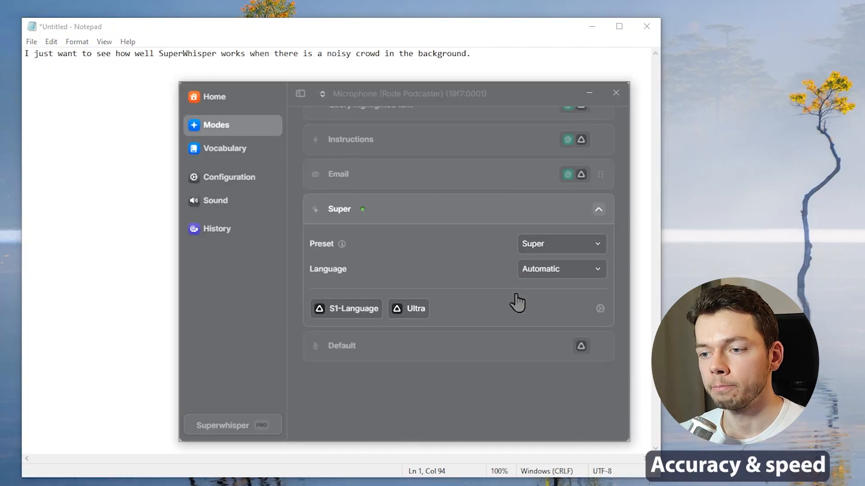
pyautogui.click(365, 306)
pyautogui.click(560, 171)
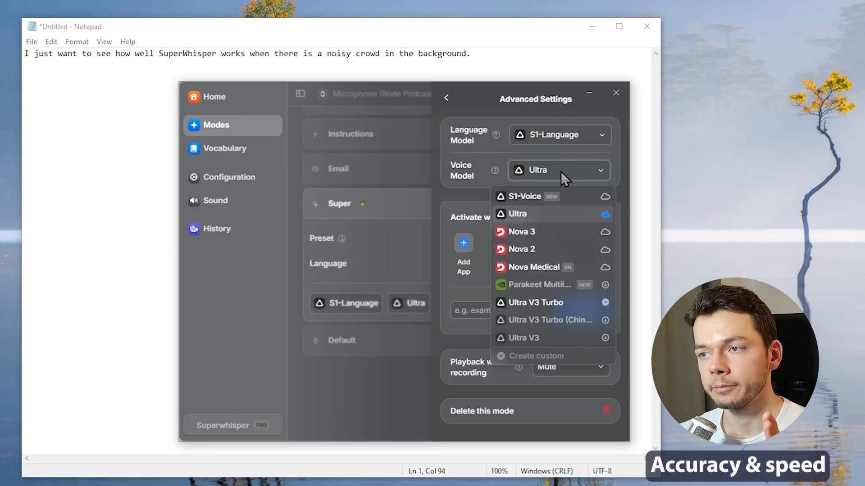
pyautogui.click(561, 171)
# Step: Look through the Super mode's language models and the form for creating a custom one, and leave the form without saving
pyautogui.click(560, 137)
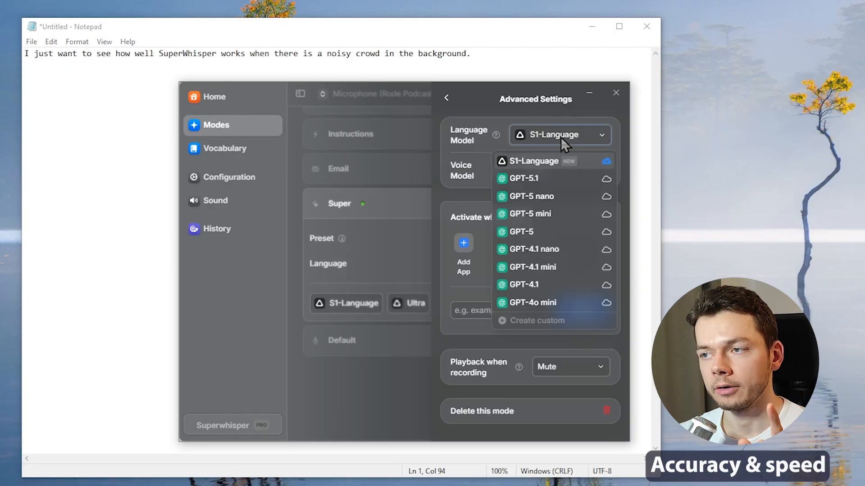
pyautogui.click(553, 323)
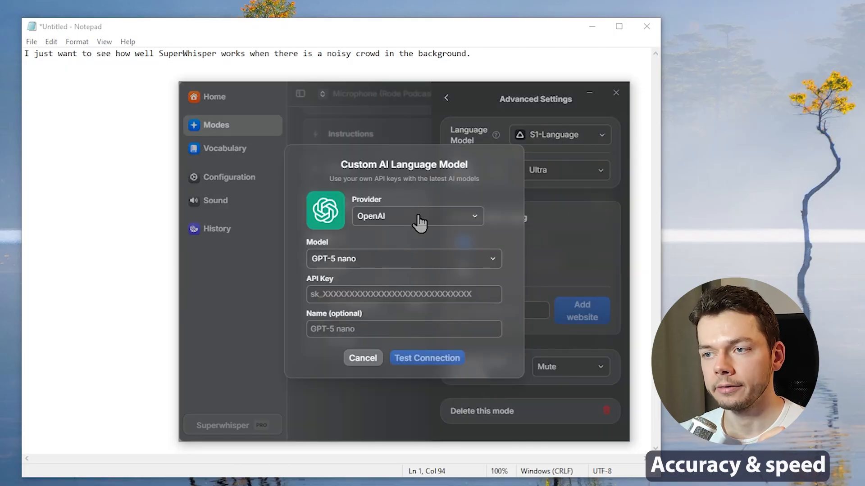
pyautogui.press('Escape')
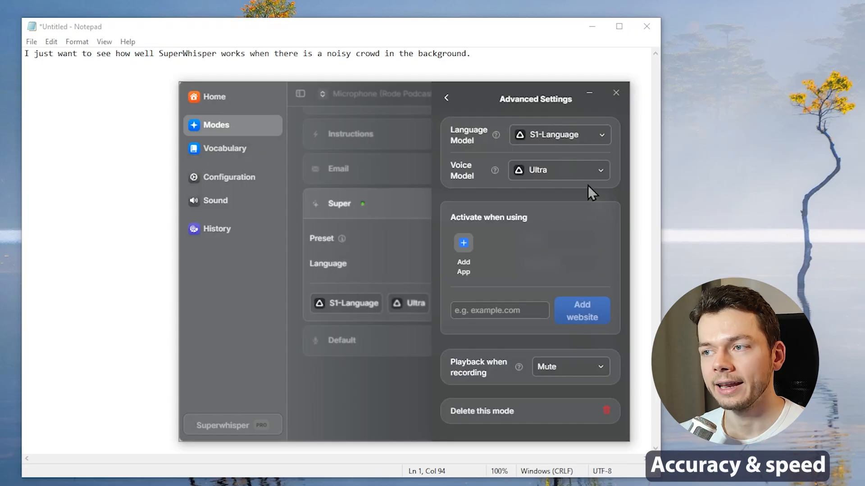
# Step: Inspect the details of the Ultra V3 Turbo voice model and compare them with the language model choices
pyautogui.click(564, 174)
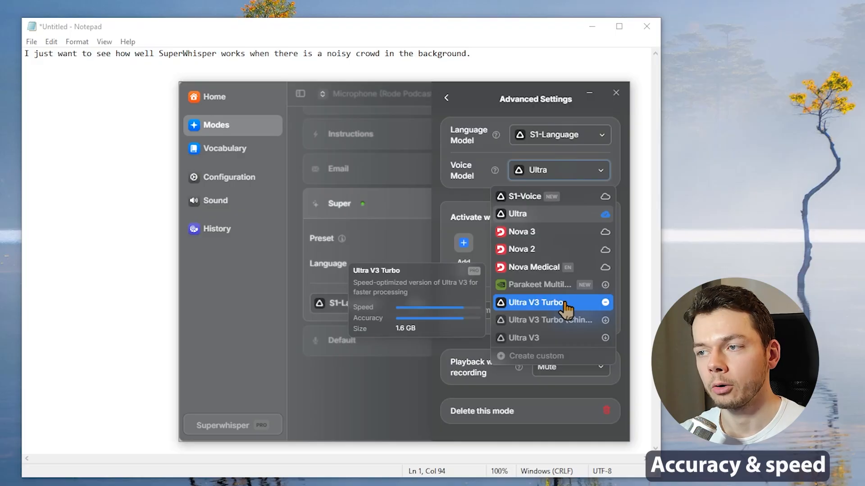
pyautogui.press('Escape')
pyautogui.click(553, 136)
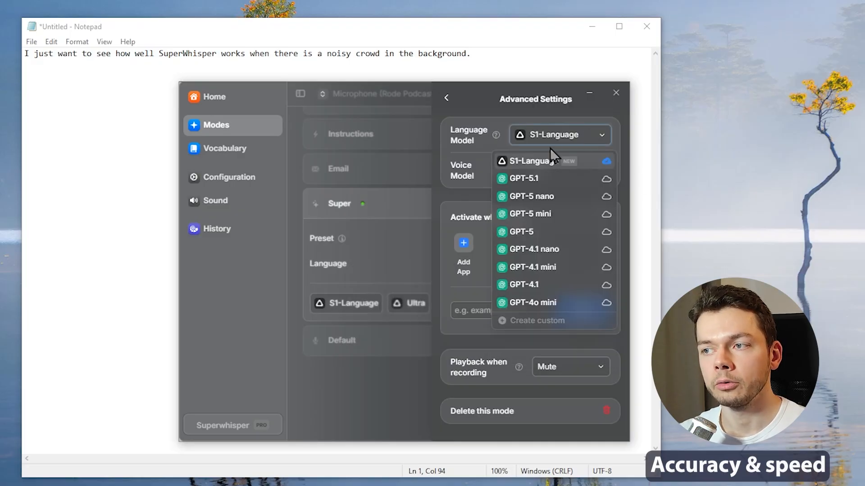
pyautogui.click(570, 137)
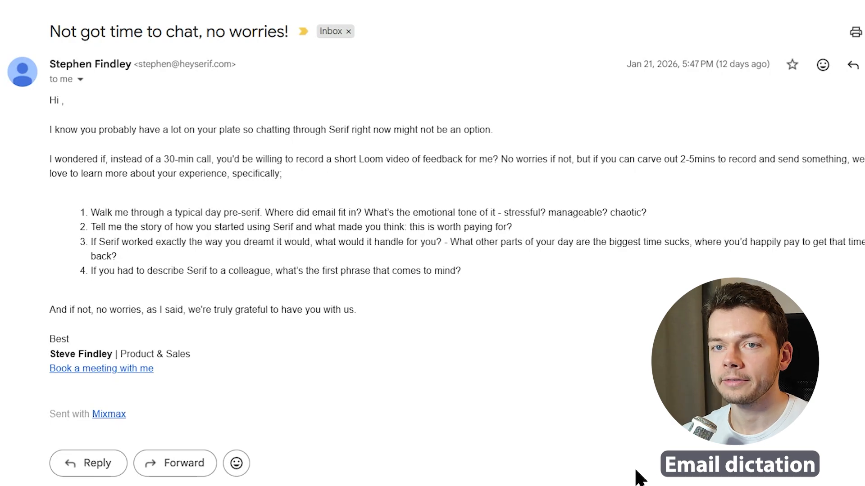
# Step: Start a reply to the Serif feedback email and dictate it with Wispr Flow, agreeing to a Loom video and listing three numbered complaints
pyautogui.click(108, 466)
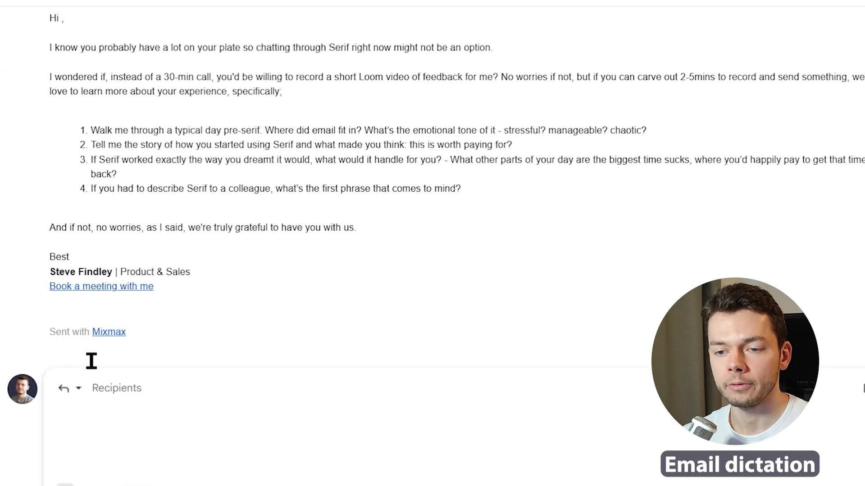
pyautogui.hotkey('alt', 'Tab')
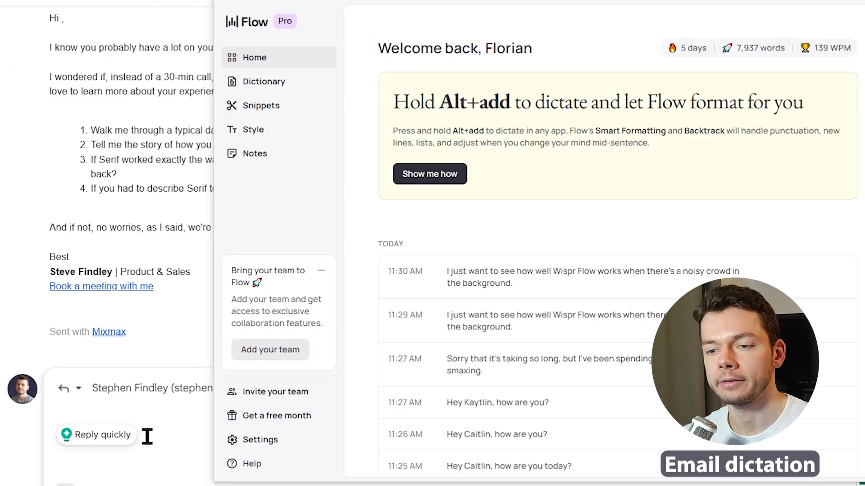
pyautogui.click(159, 405)
pyautogui.scroll(-1, 276, 359)
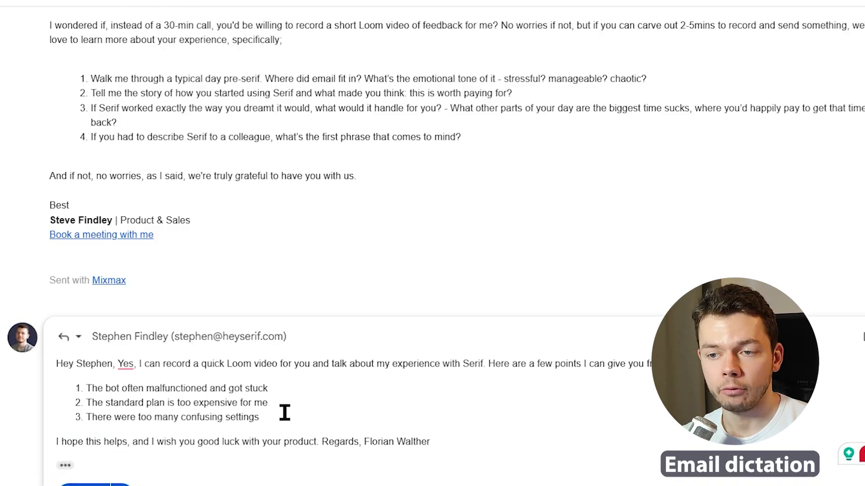
pyautogui.moveTo(254, 402); pyautogui.dragTo(286, 417)
pyautogui.click(313, 419)
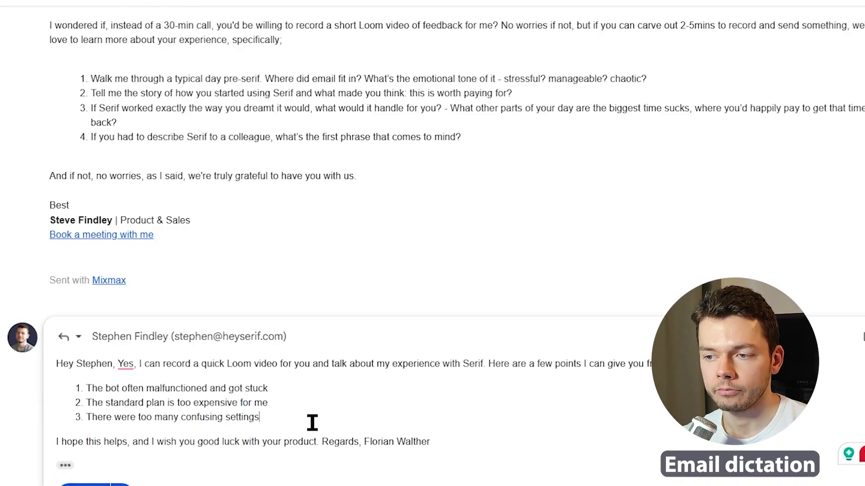
# Step: Split the reply's closing into a separate paragraph, with "Regards," on one line and the sender's name on the next
pyautogui.click(328, 442)
pyautogui.press('Left')
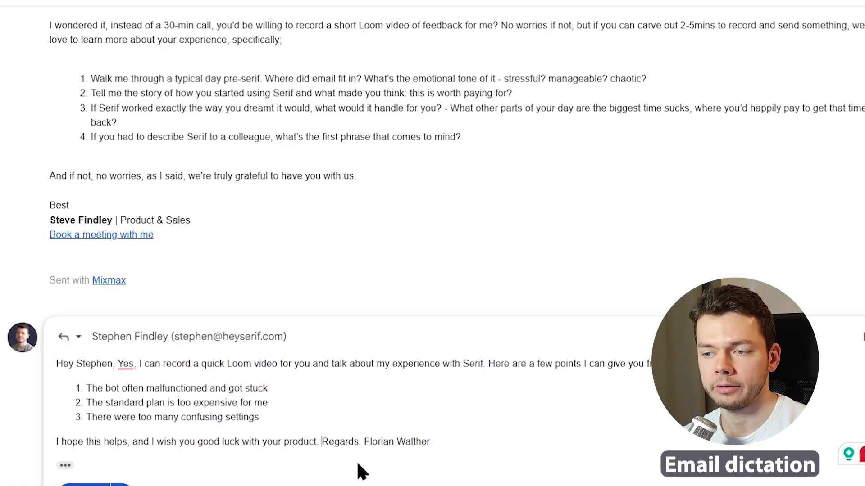
pyautogui.press('Return')
pyautogui.press('Return')
pyautogui.click(101, 459)
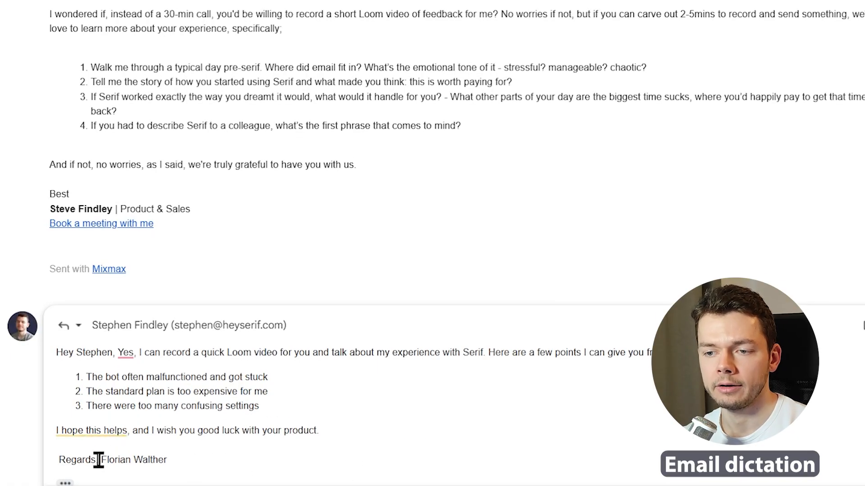
pyautogui.press('Return')
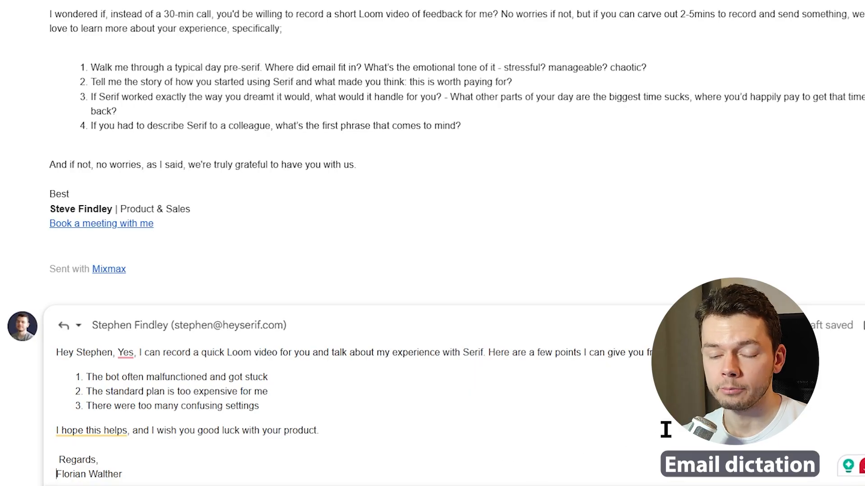
# Step: Highlight the recipient's first name and the product name "Serif" in the reply to check their spelling
pyautogui.click(92, 353)
pyautogui.doubleClick(93, 353)
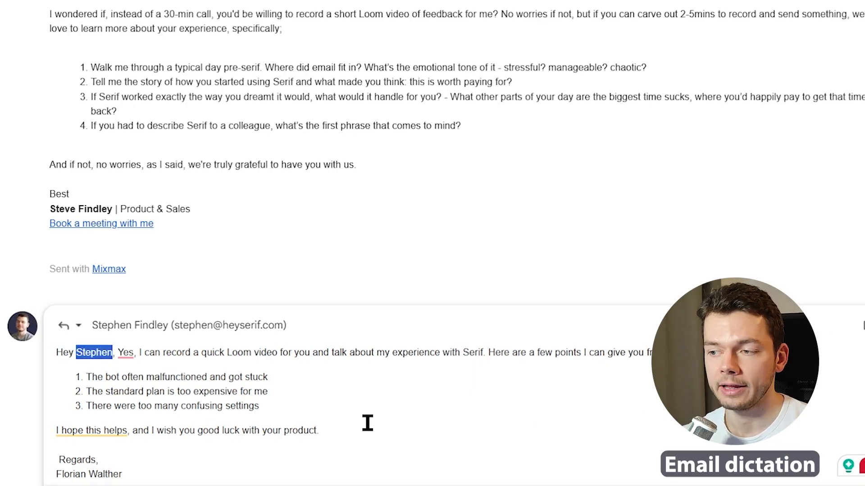
pyautogui.doubleClick(470, 352)
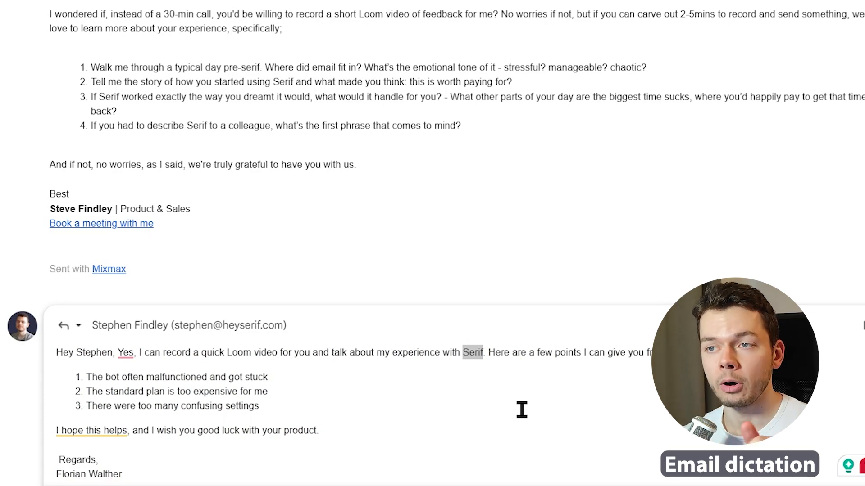
# Step: Highlight the sender's first name and "Serif" in the original email to compare their spelling with the reply
pyautogui.scroll(3, 187, 120)
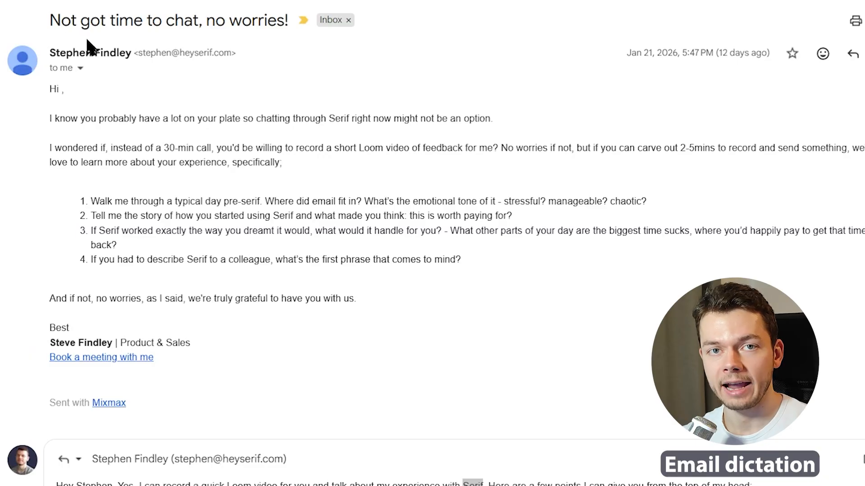
pyautogui.doubleClick(79, 54)
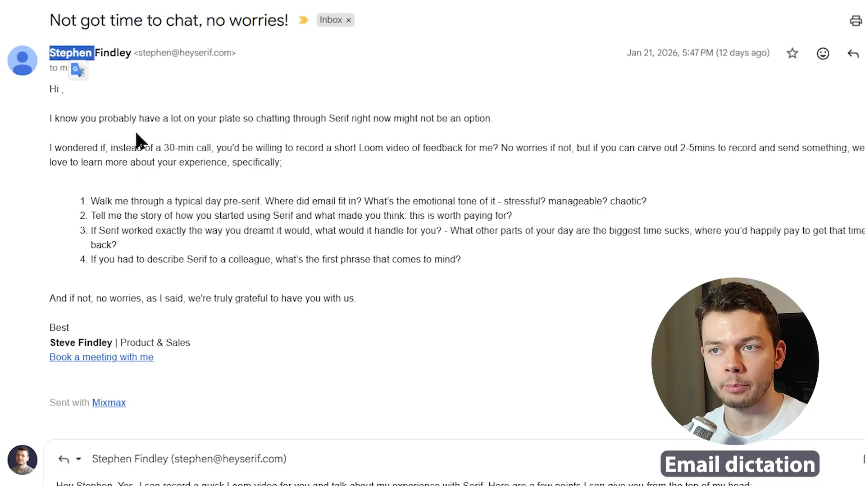
pyautogui.doubleClick(339, 119)
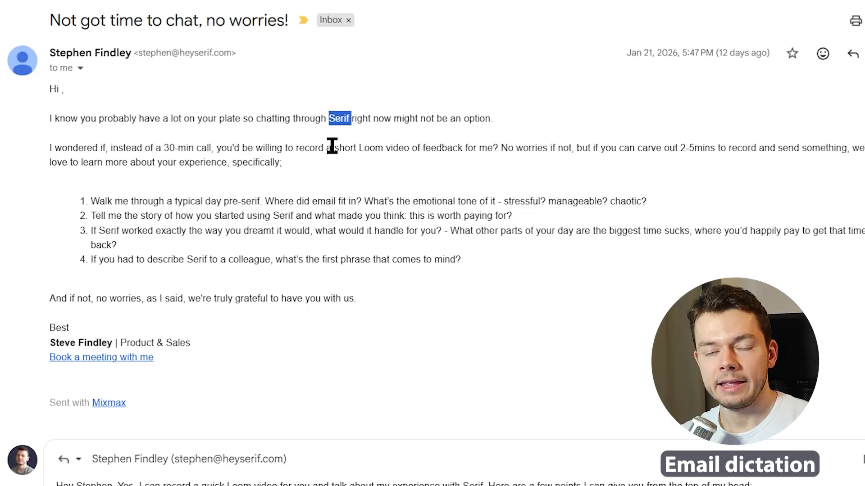
pyautogui.scroll(-5, 89, 276)
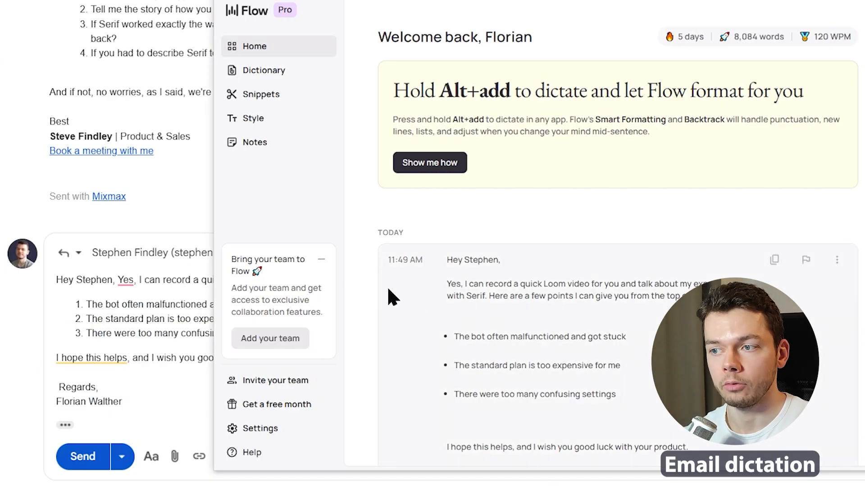
# Step: Review Smart Formatting in Wispr Flow's system settings and highlight the Context awareness description under Data and Privacy
pyautogui.click(278, 430)
pyautogui.click(334, 92)
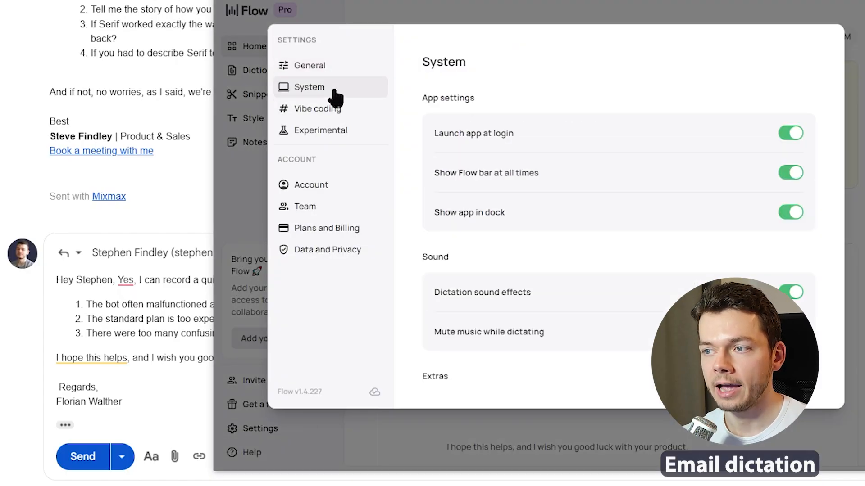
pyautogui.scroll(-5, 488, 189)
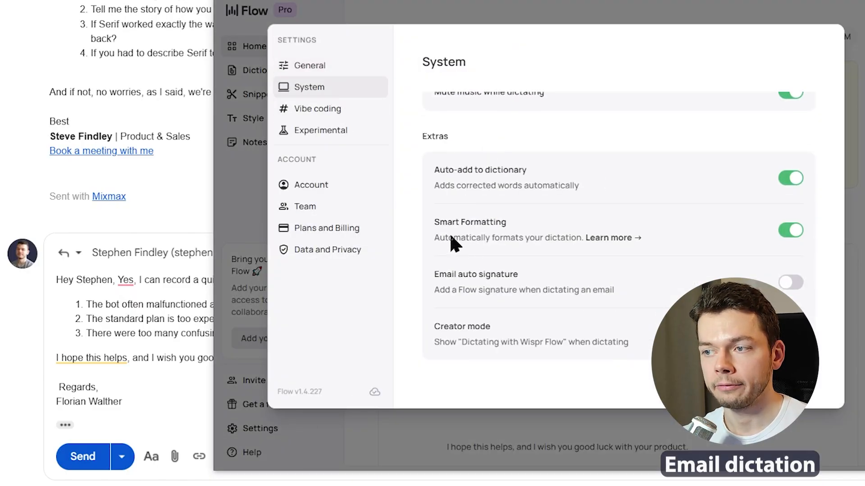
pyautogui.scroll(-1, 444, 248)
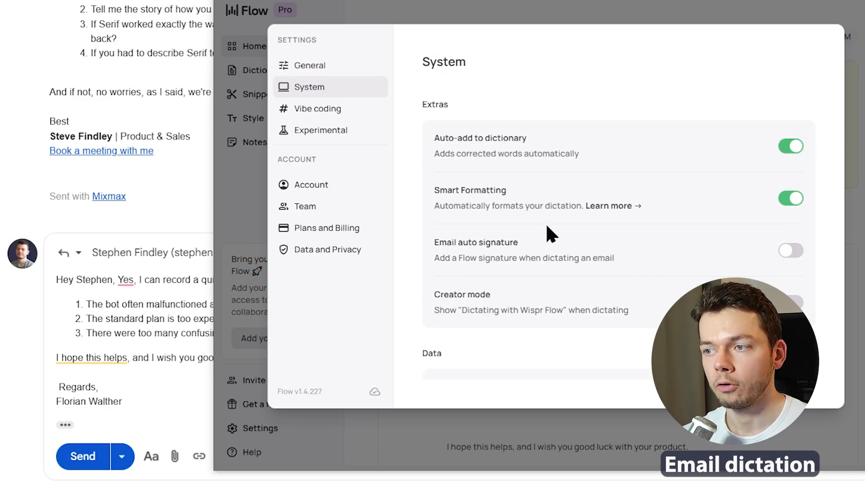
pyautogui.click(323, 255)
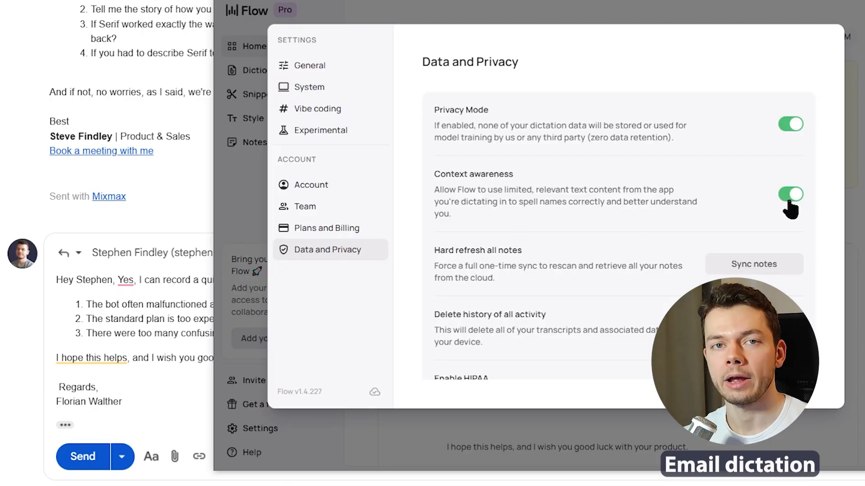
pyautogui.moveTo(424, 168); pyautogui.dragTo(497, 212)
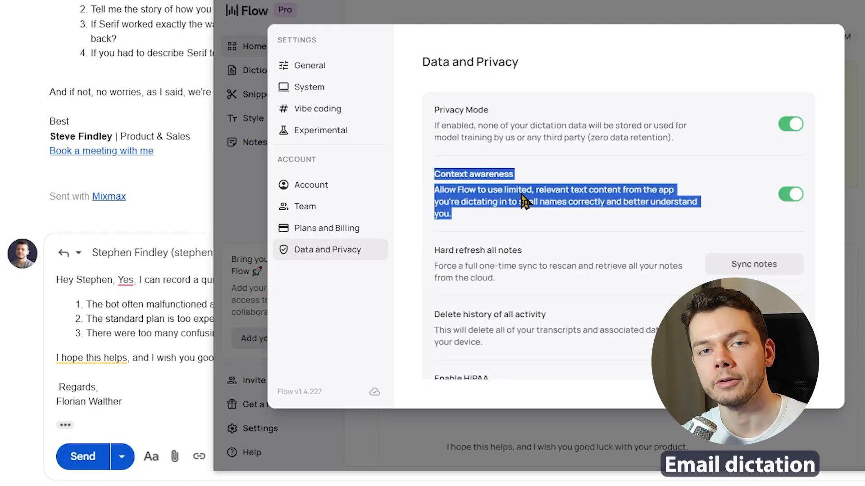
# Step: Close the settings and view the writing styles that Wispr Flow offers for email
pyautogui.click(261, 110)
pyautogui.click(264, 121)
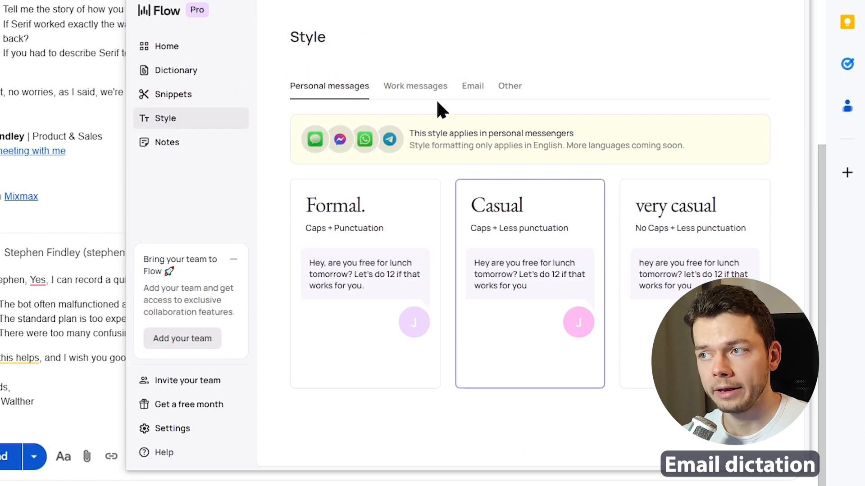
pyautogui.click(473, 88)
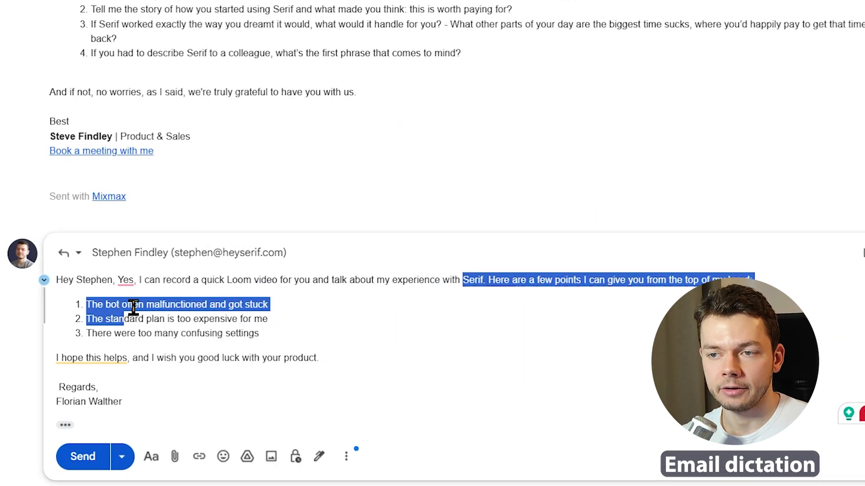
# Step: Highlight the greeting and opening sentence in the Gmail reply to examine how they are laid out
pyautogui.click(87, 276)
pyautogui.moveTo(129, 280); pyautogui.dragTo(270, 281)
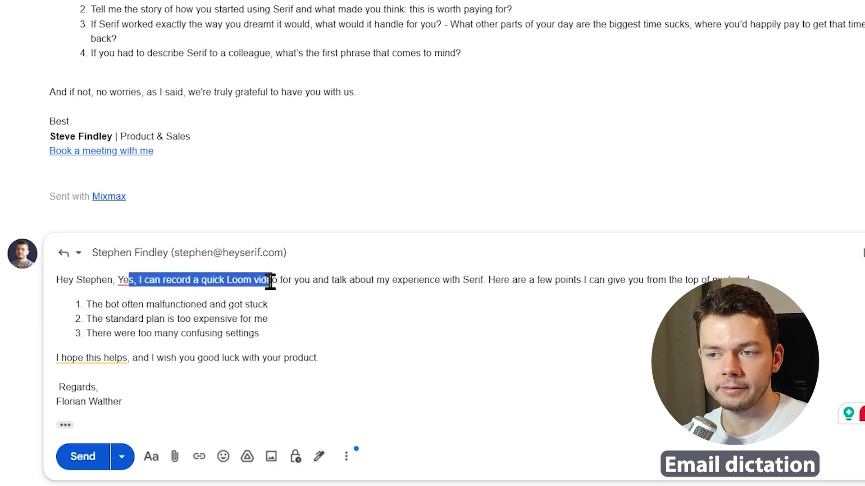
pyautogui.moveTo(63, 280); pyautogui.dragTo(283, 279)
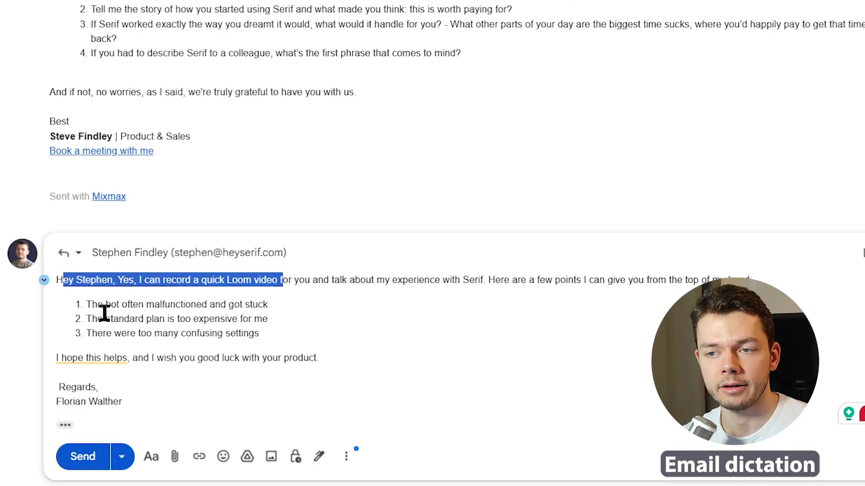
# Step: Remove the line breaks before "Regards," and the sender's name so the closing follows the reply's last sentence
pyautogui.click(361, 360)
pyautogui.press('Delete')
pyautogui.press('Delete')
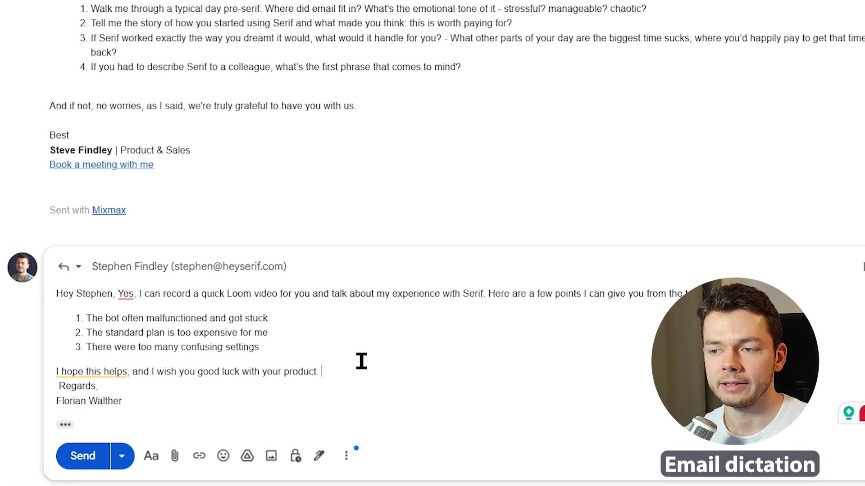
pyautogui.press('Delete')
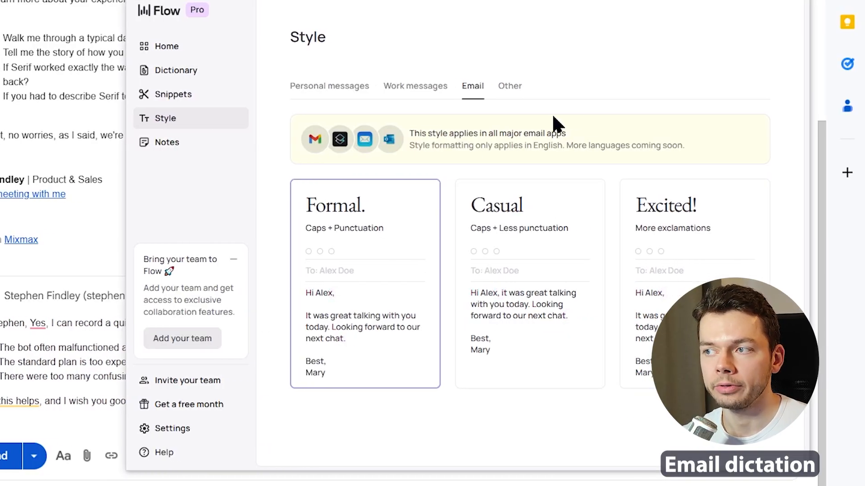
# Step: Compare Wispr Flow's styles for work messages, personal messages, email and other apps, and select Excited! for other apps
pyautogui.click(418, 87)
pyautogui.click(338, 88)
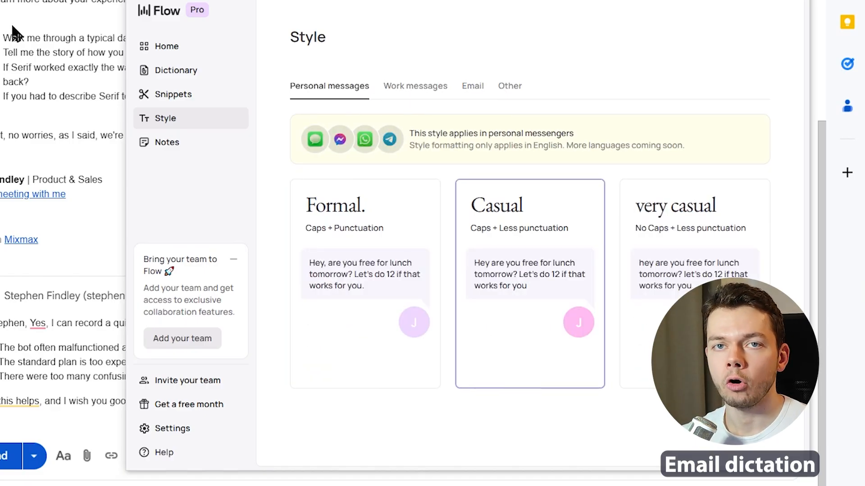
pyautogui.click(473, 96)
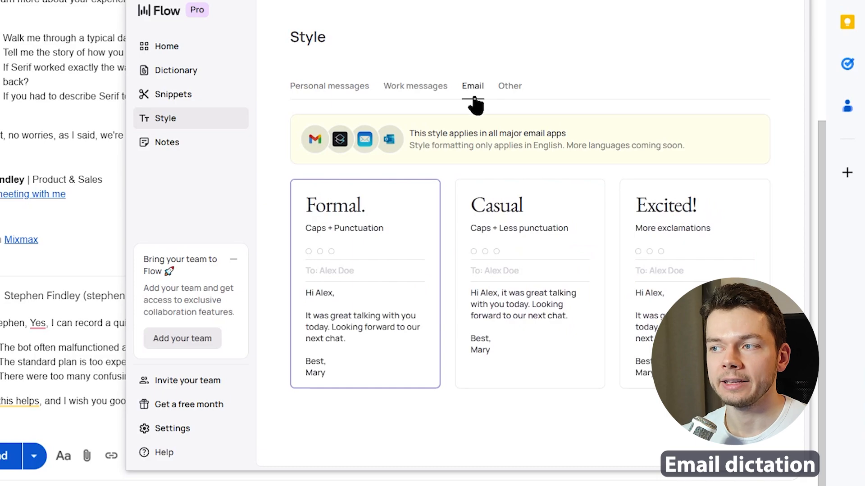
pyautogui.click(516, 91)
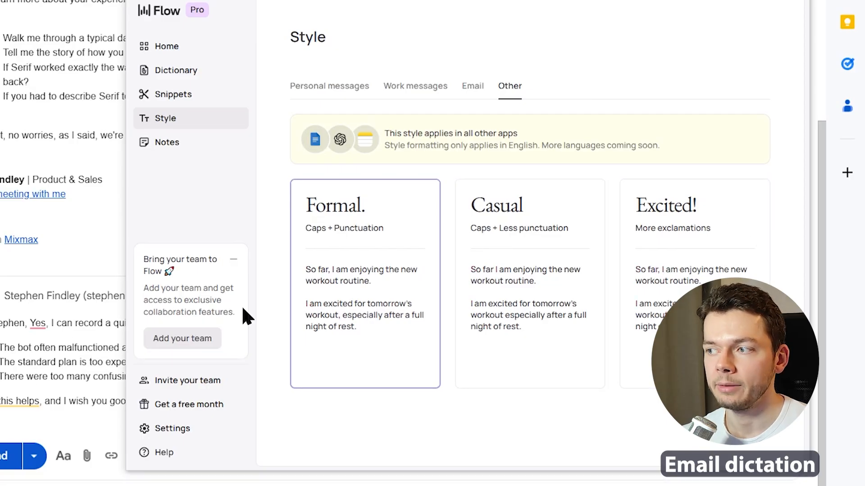
pyautogui.click(685, 258)
# Step: Replace the reply with a short dictated message praising the great idea, giving thanks and looking forward to talking next time
pyautogui.click(21, 331)
pyautogui.hotkey('ctrl', 'a')
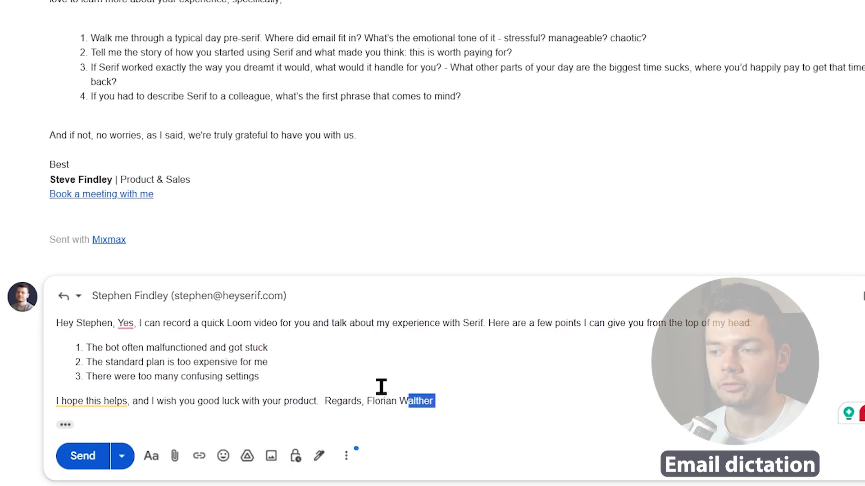
pyautogui.press('BackSpace')
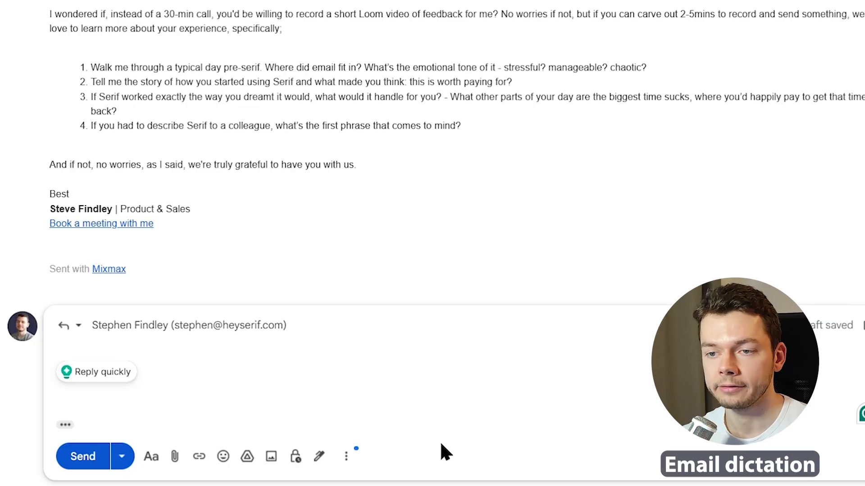
pyautogui.write("Hey Stephen, this sounds like a great idea! Thank you very much. I'm looking forward to talking to you next time.")
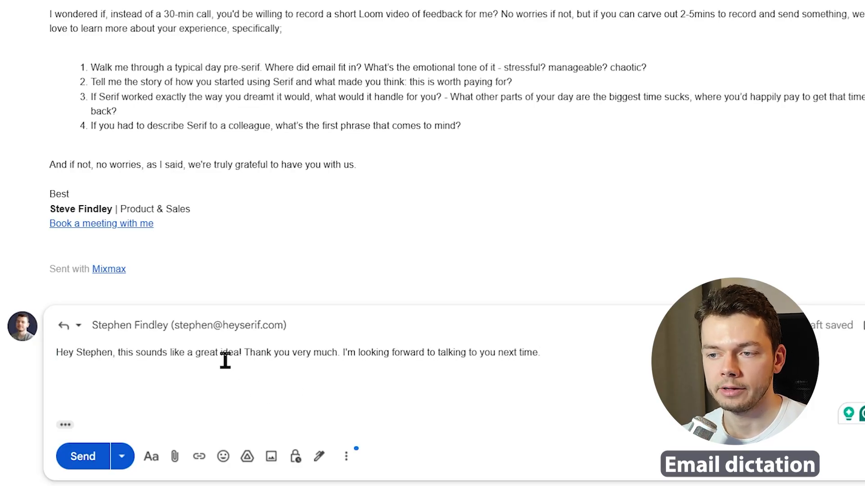
pyautogui.doubleClick(225, 360)
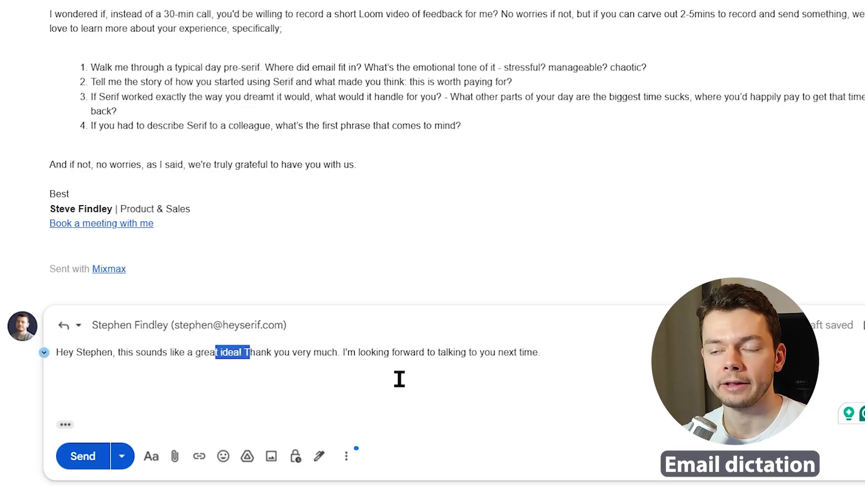
# Step: Set Wispr Flow's style for other apps to Formal
pyautogui.hotkey('alt', 'Tab')
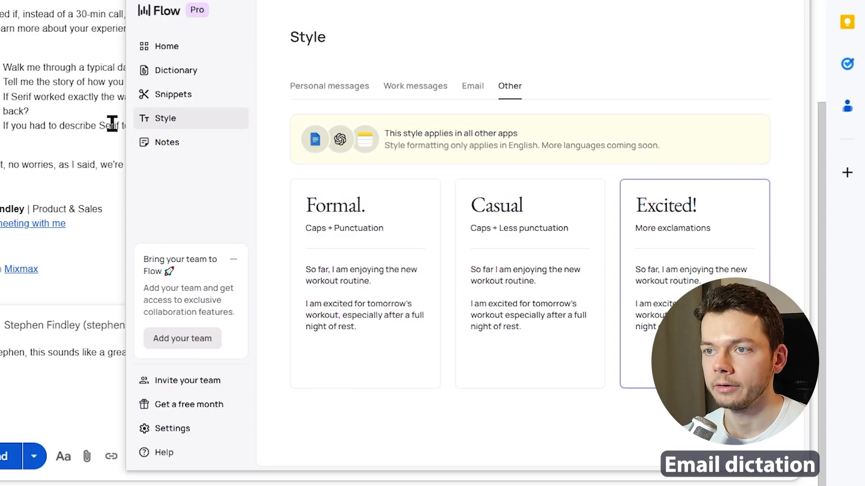
pyautogui.click(332, 231)
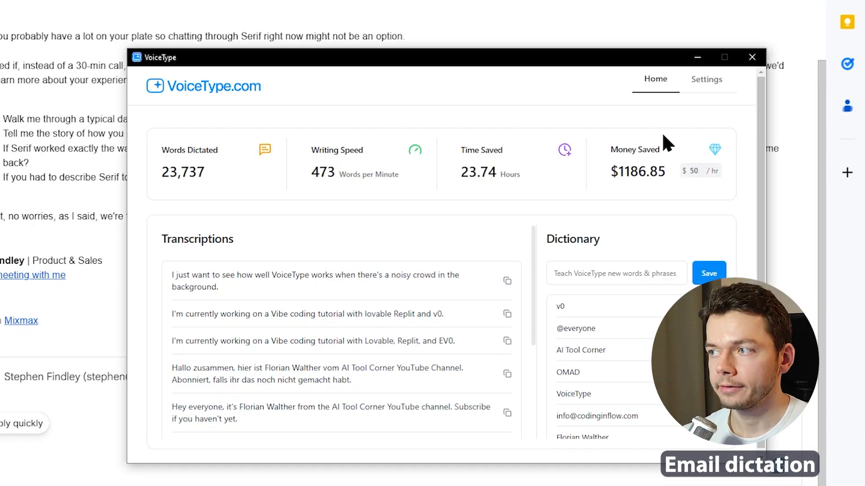
# Step: Open VoiceType's general settings and inspect the Format Transcriptions option
pyautogui.click(707, 80)
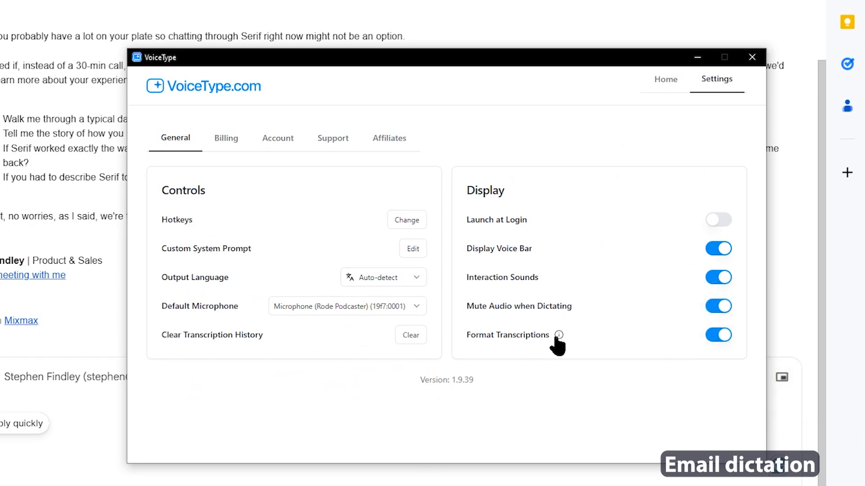
pyautogui.moveTo(557, 338)
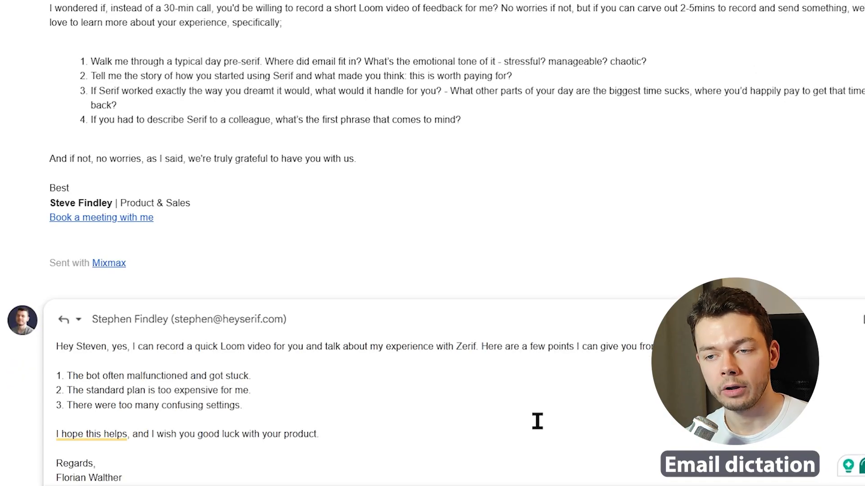
# Step: Highlight the recipient's first name and the product name in the VoiceType reply and check them against the original email
pyautogui.doubleClick(98, 345)
pyautogui.doubleClick(463, 345)
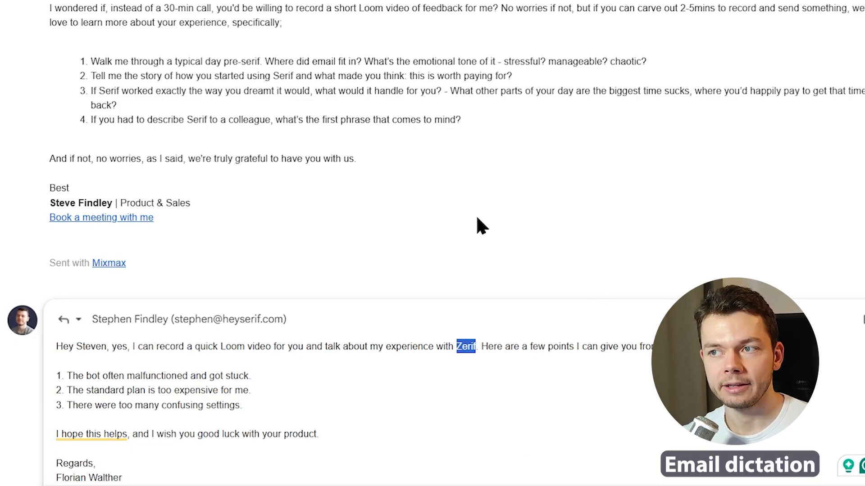
pyautogui.scroll(3, 334, 162)
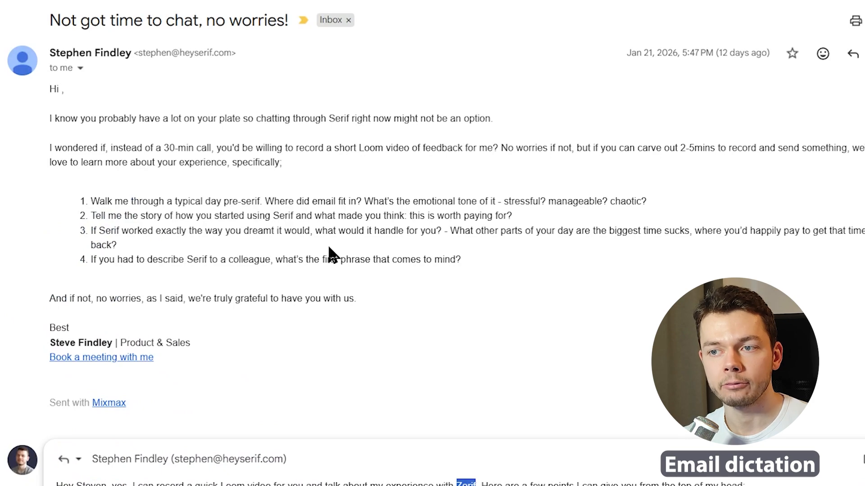
pyautogui.scroll(-4, 331, 256)
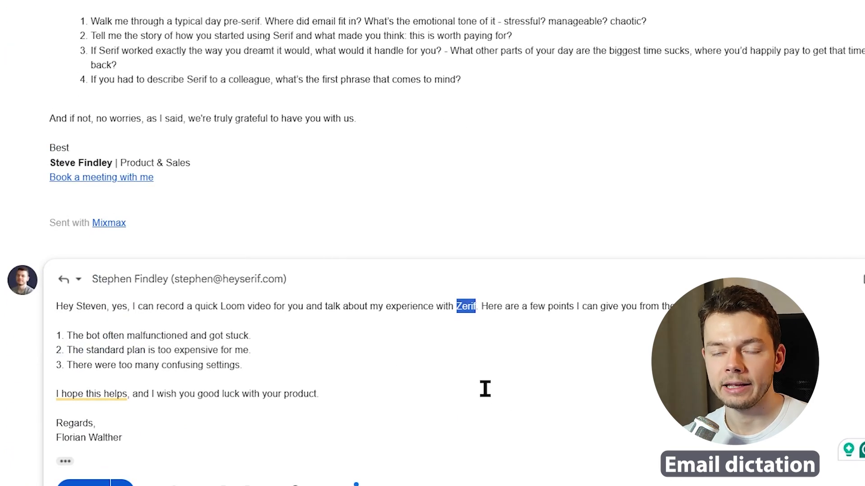
# Step: Correct the spelling of the recipient's first name in the greeting and change the product name to "Serif"
pyautogui.click(95, 307)
pyautogui.press('BackSpace')
pyautogui.write('ph')
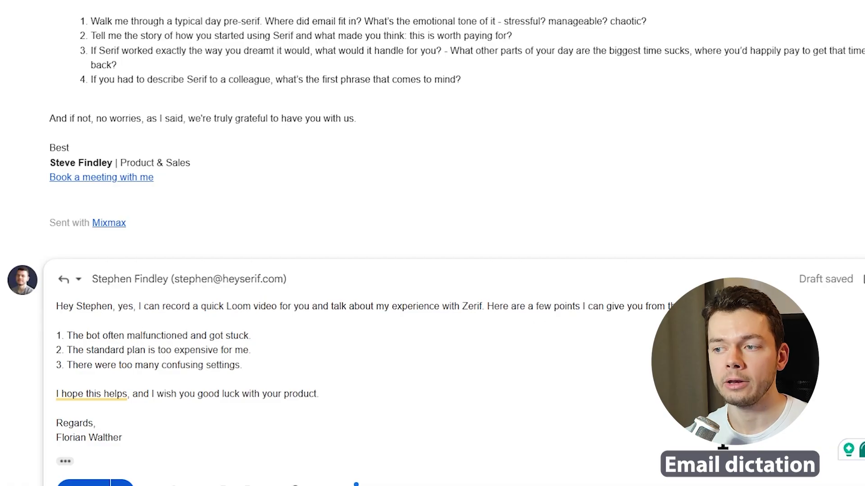
pyautogui.press('Delete')
pyautogui.write('S')
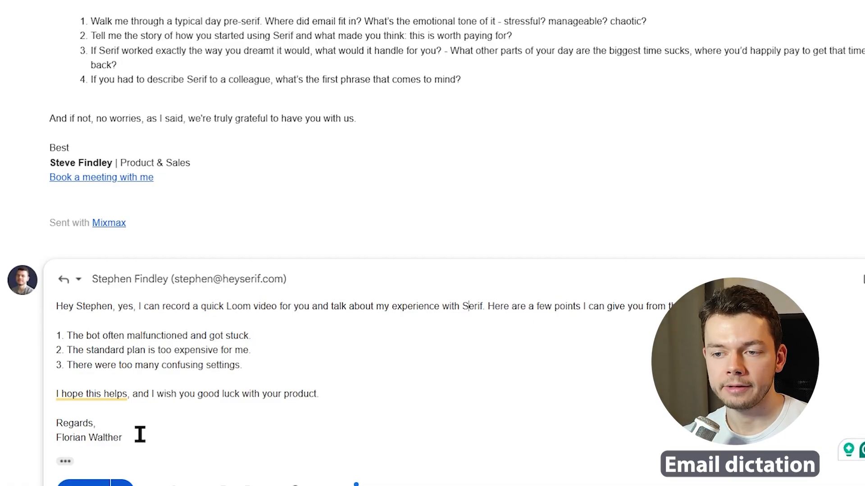
# Step: Highlight the reply's closing lines and its three-item numbered list to examine their formatting
pyautogui.hotkey('ctrl', 'a')
pyautogui.click(251, 397)
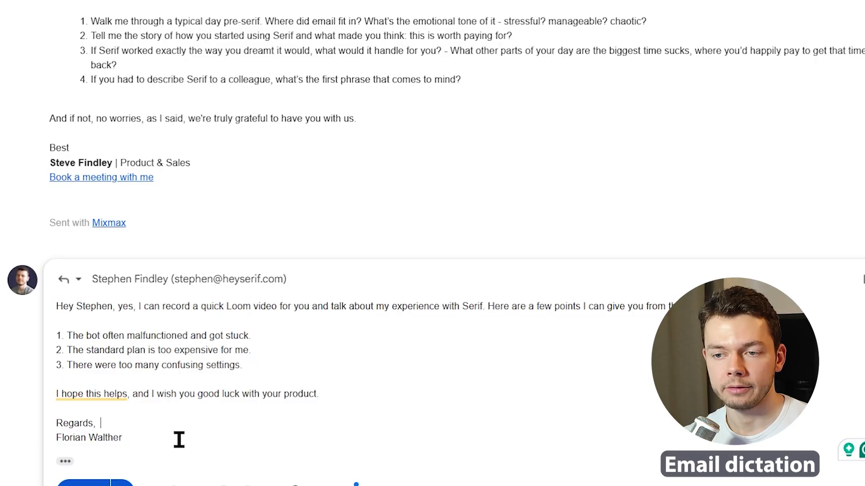
pyautogui.moveTo(179, 440); pyautogui.dragTo(25, 393)
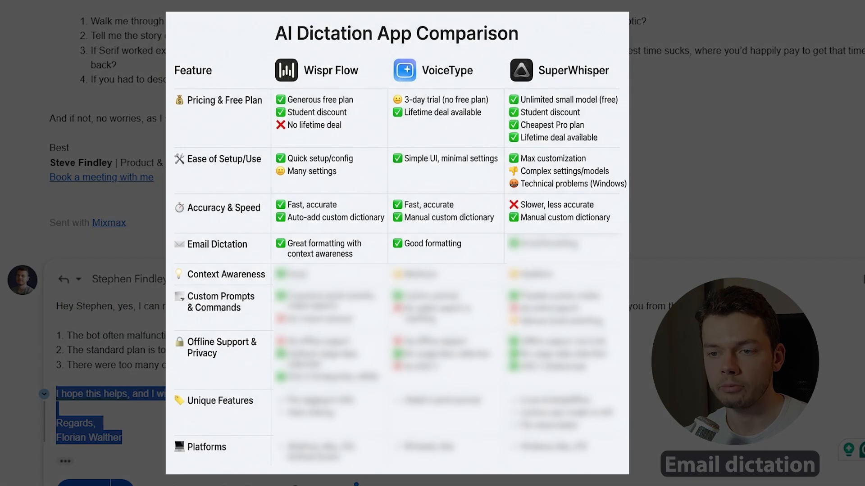
pyautogui.click(252, 396)
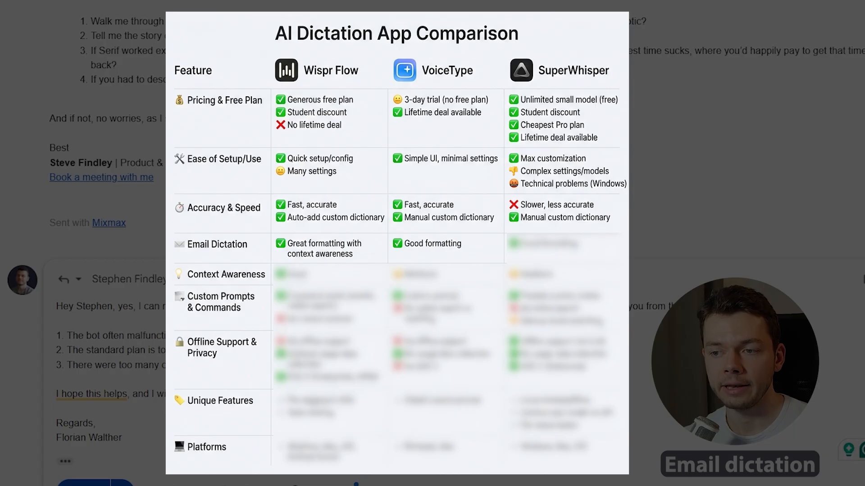
pyautogui.moveTo(244, 366); pyautogui.dragTo(3, 325)
pyautogui.moveTo(107, 336); pyautogui.dragTo(269, 370)
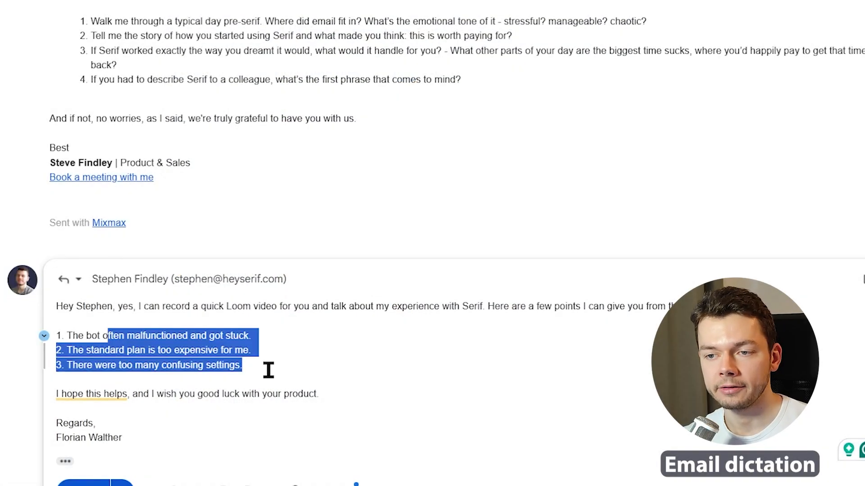
# Step: Switch to VoiceType and enter "Use casual formatting whenever I dictate an email." as the custom system prompt
pyautogui.click(269, 371)
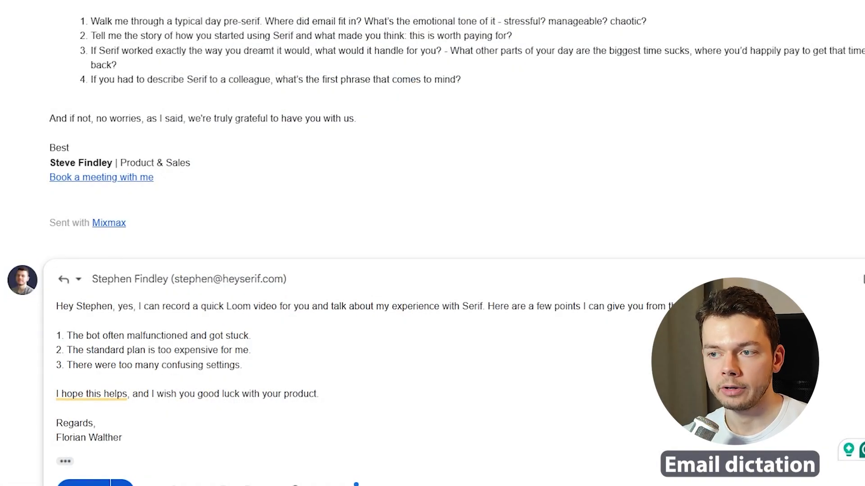
pyautogui.hotkey('alt', 'Tab')
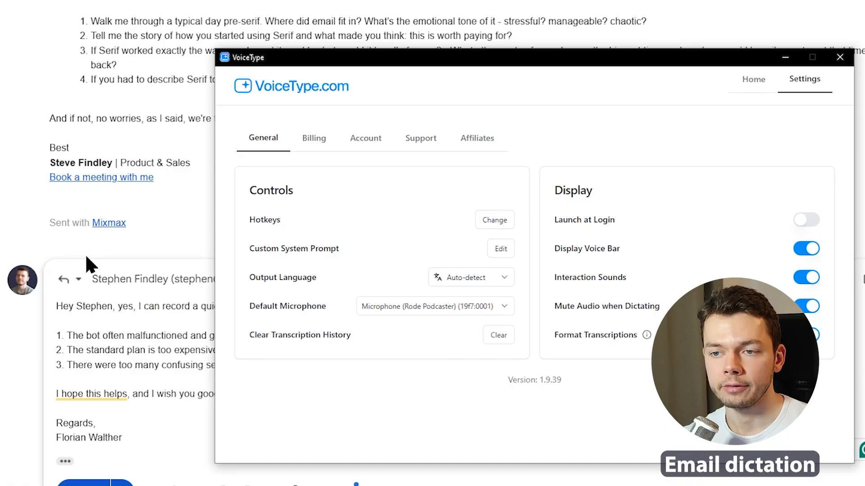
pyautogui.click(501, 248)
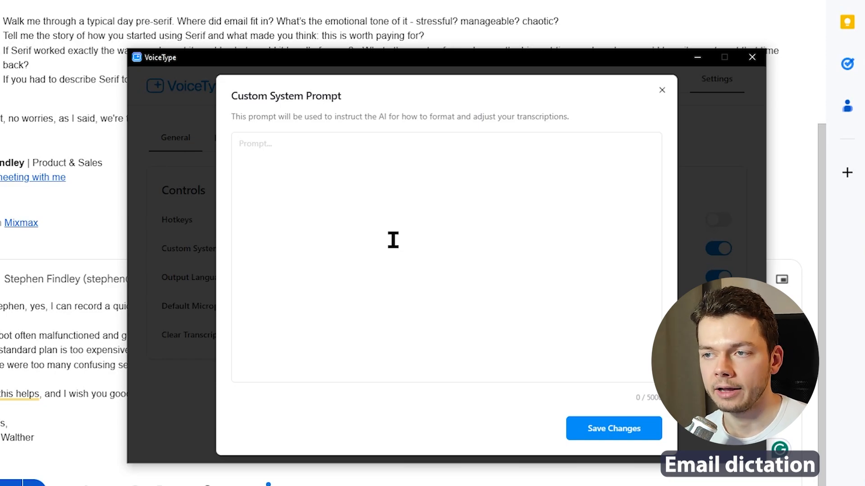
pyautogui.write('Use casual formatting whenever I dictate an email.')
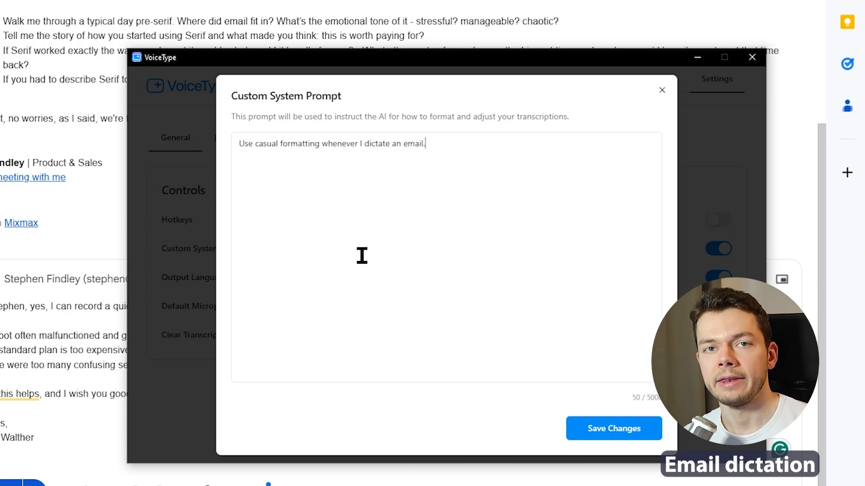
# Step: Clear the text of VoiceType's custom system prompt and save the changes
pyautogui.moveTo(464, 171); pyautogui.dragTo(238, 144)
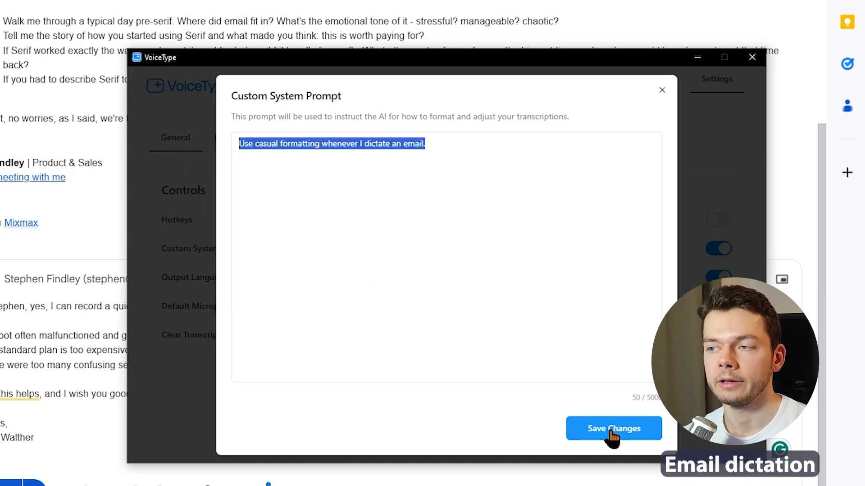
pyautogui.press('BackSpace')
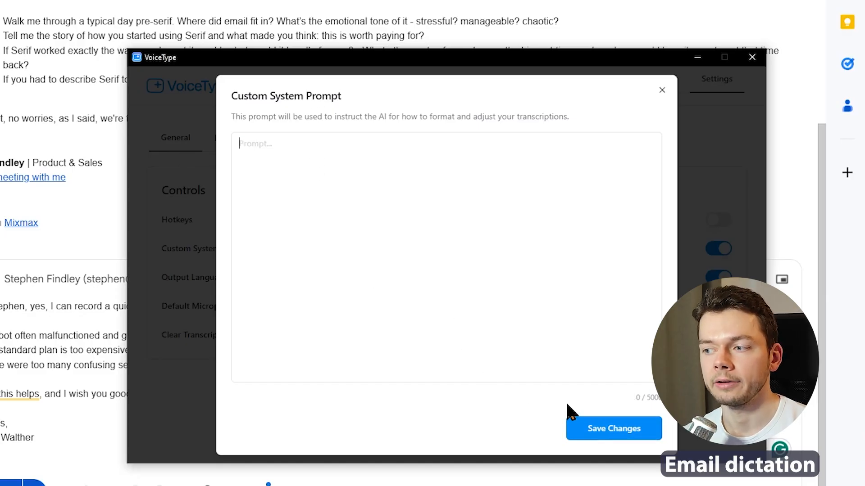
pyautogui.click(617, 428)
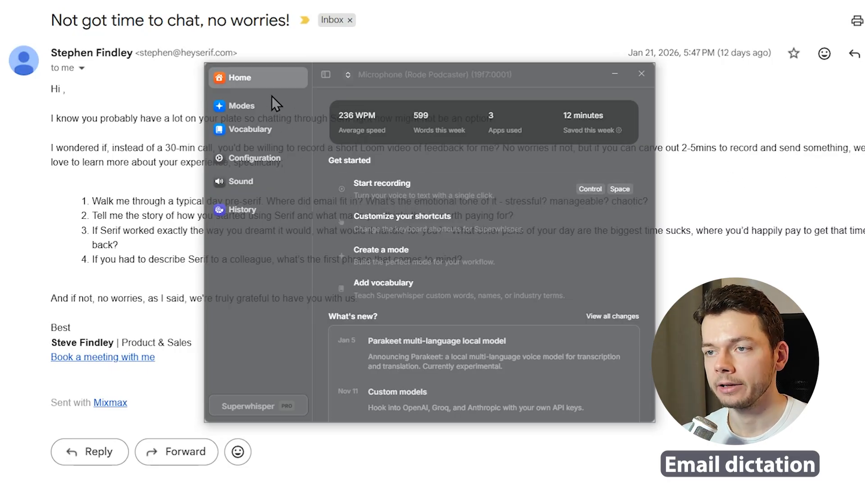
# Step: Create a new Mail mode in Superwhisper and delete that same mode through its advanced settings
pyautogui.click(274, 110)
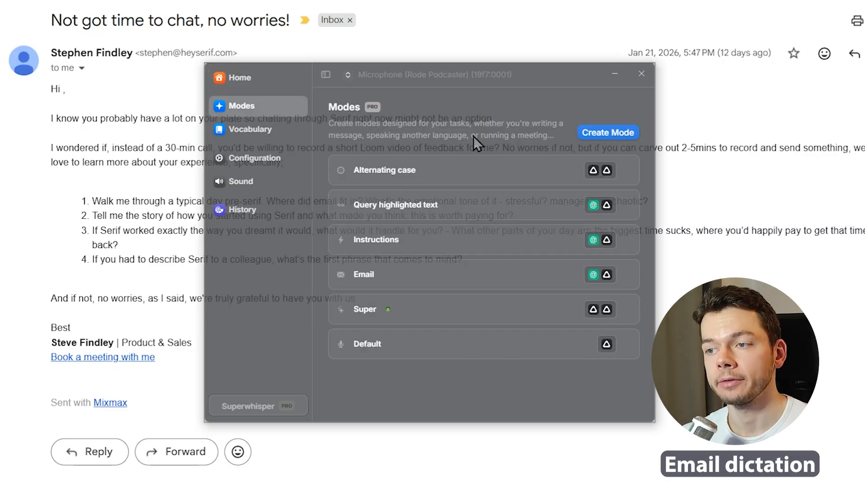
pyautogui.click(618, 133)
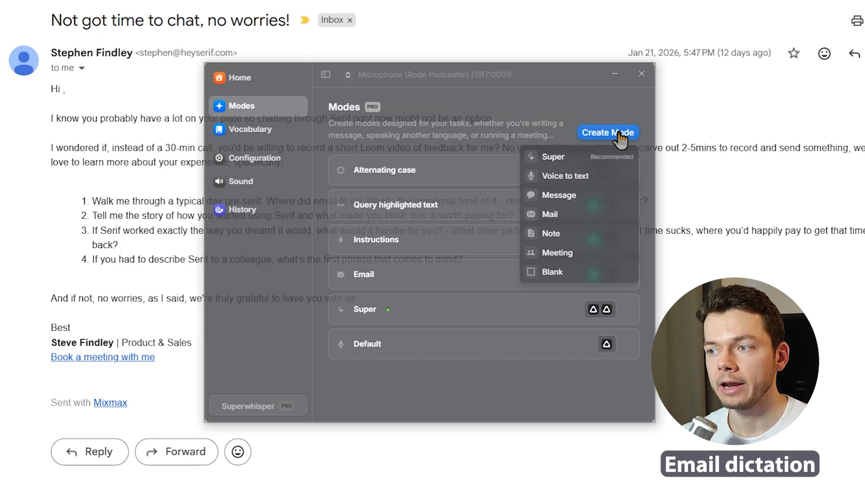
pyautogui.click(567, 217)
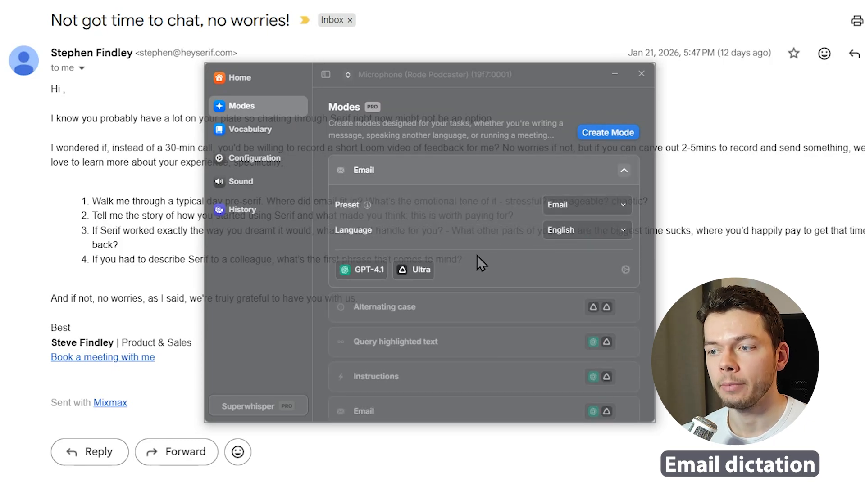
pyautogui.click(625, 269)
pyautogui.click(631, 392)
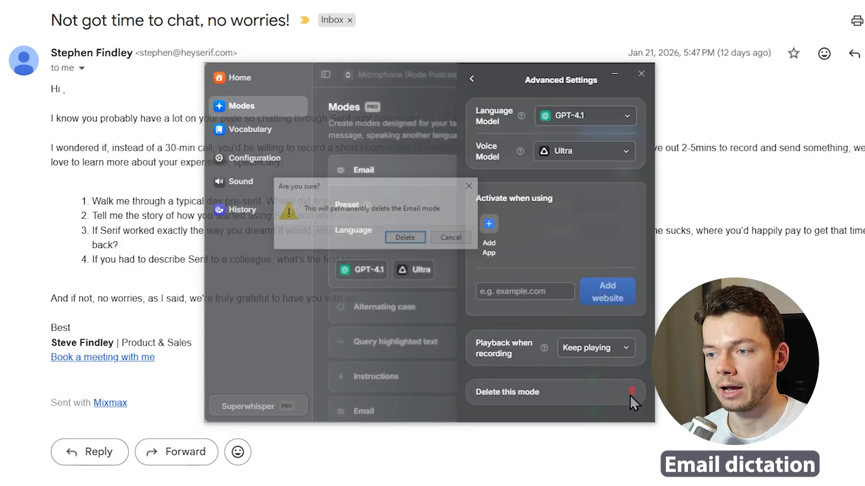
pyautogui.click(405, 237)
# Step: Inspect the language models and activation websites of Superwhisper's existing Email mode, and check the mode-select shortcut in the configuration
pyautogui.click(410, 274)
pyautogui.scroll(-3, 464, 291)
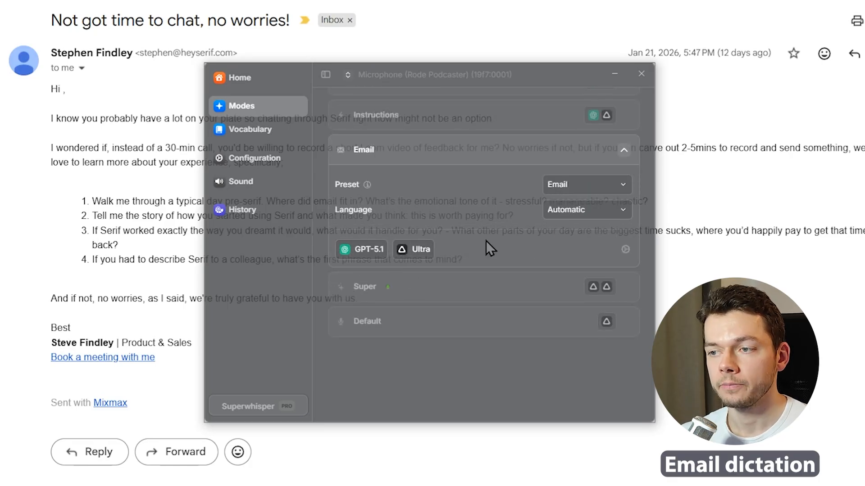
pyautogui.click(416, 250)
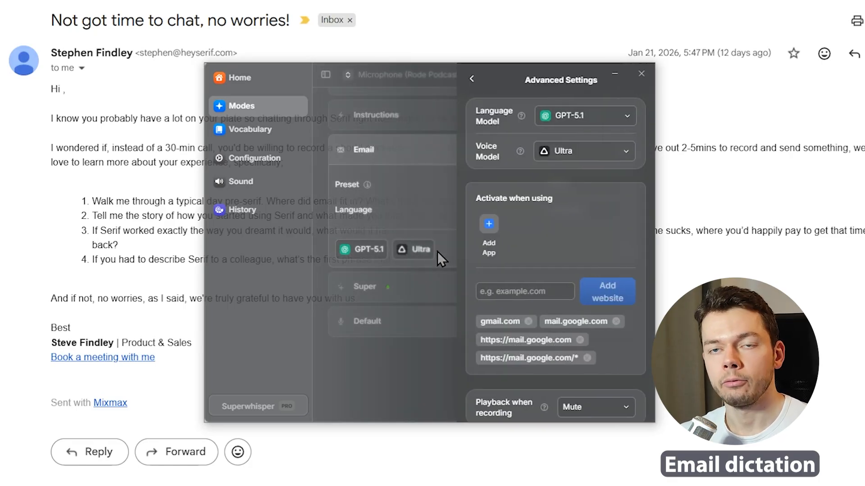
pyautogui.click(603, 114)
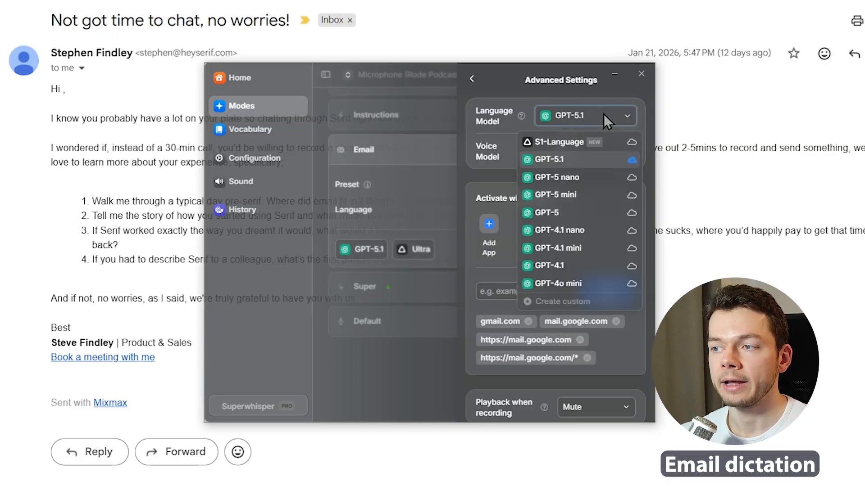
pyautogui.click(577, 167)
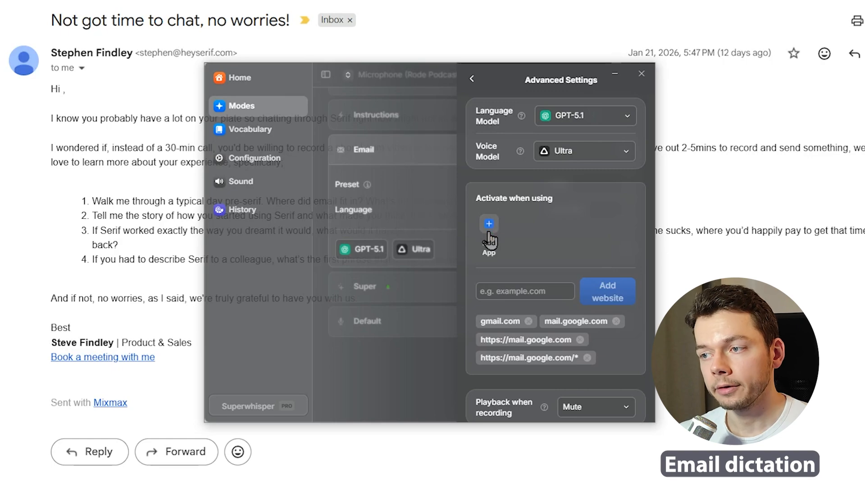
pyautogui.scroll(-3, 553, 217)
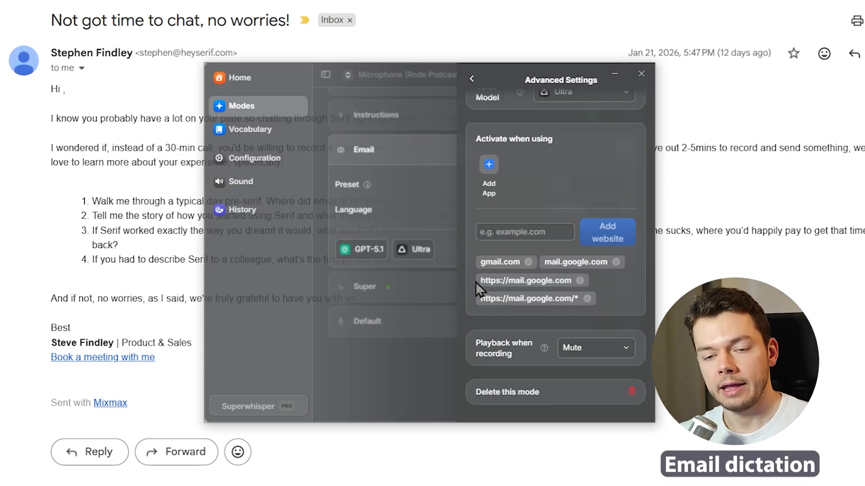
pyautogui.click(272, 162)
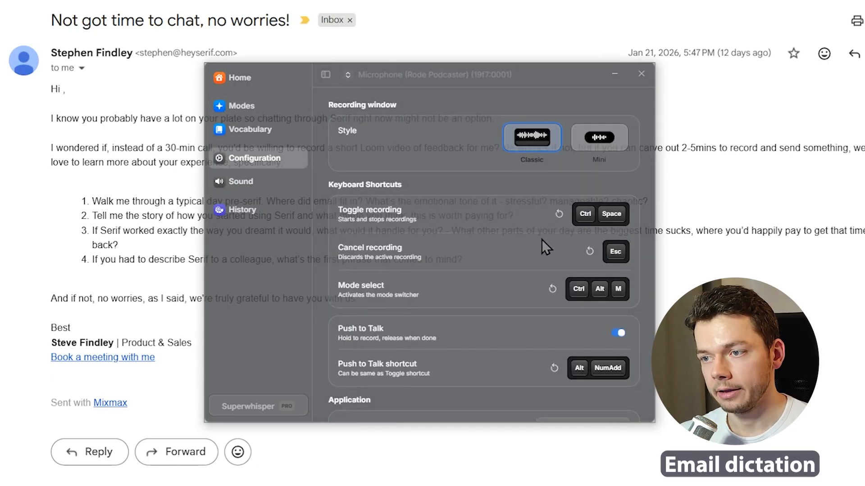
pyautogui.scroll(-4, 540, 253)
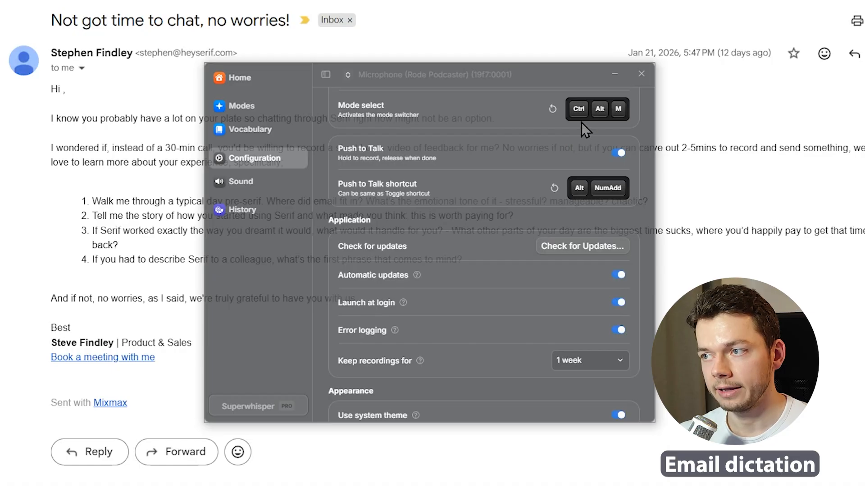
# Step: Activate Superwhisper's Email mode and dictate a reply about recording a Loom video, with three numbered feedback points
pyautogui.hotkey('ctrl', 'alt', 'm')
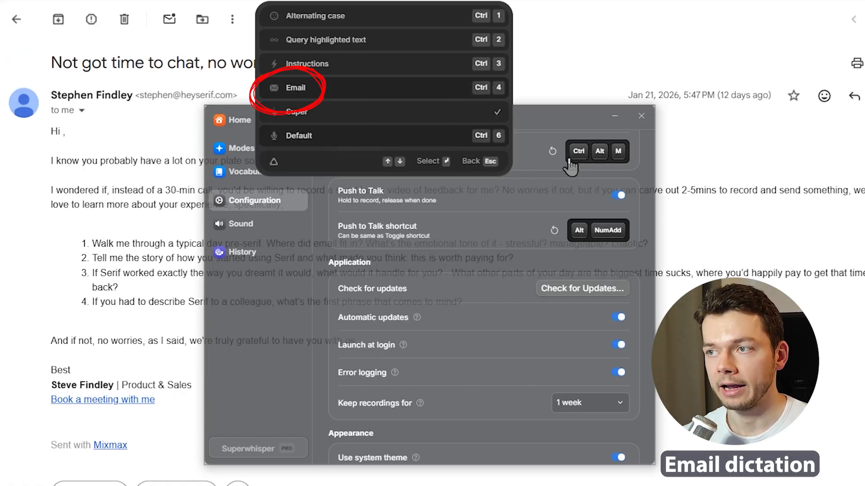
pyautogui.hotkey('ctrl', '4')
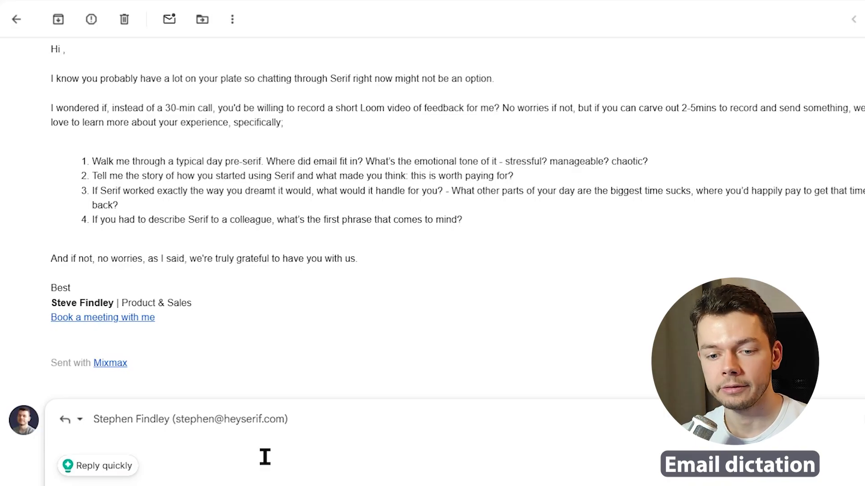
pyautogui.hotkey('ctrl', 'space')
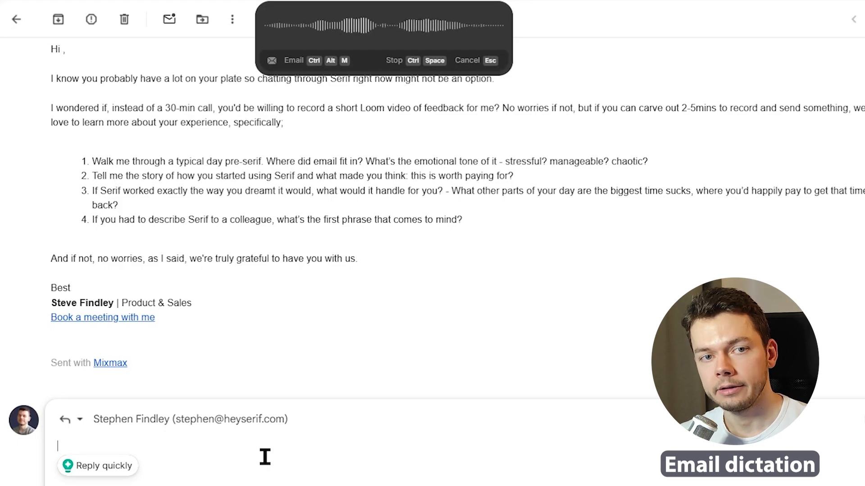
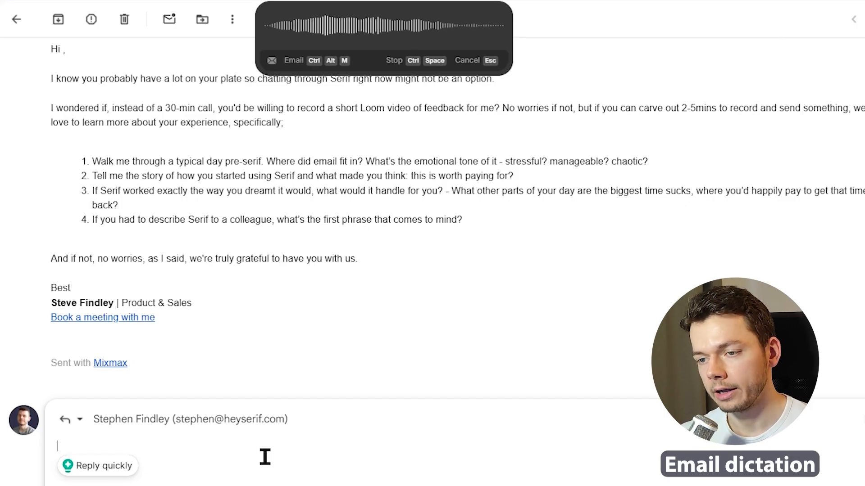
pyautogui.hotkey('ctrl', 'space')
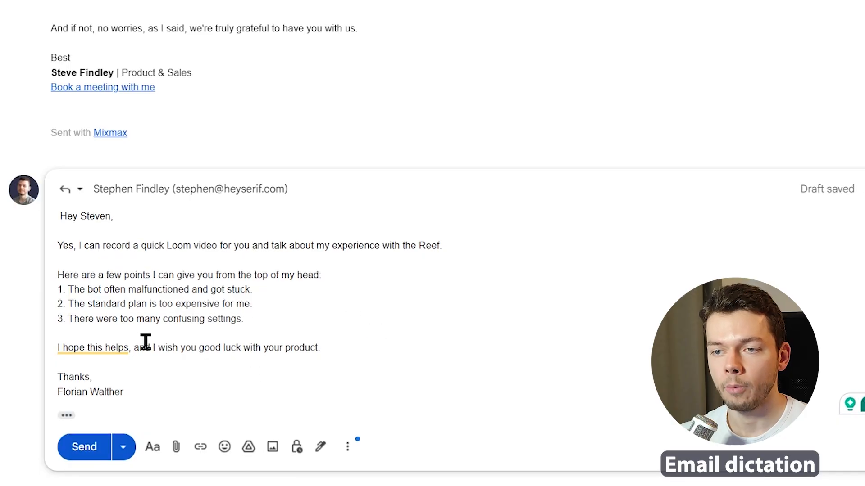
# Step: Highlight the recipient's first name and the product name in the Superwhisper reply, compare them with the original email, and examine the list formatting
pyautogui.doubleClick(94, 217)
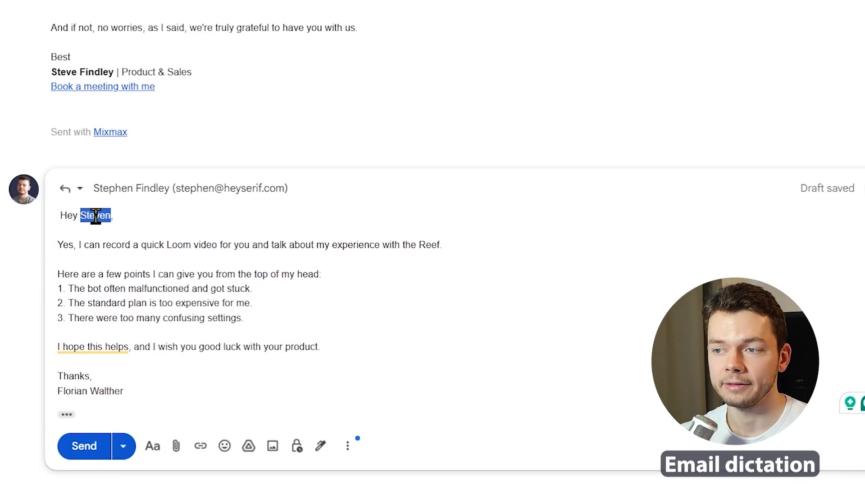
pyautogui.doubleClick(439, 245)
pyautogui.scroll(6, 160, 193)
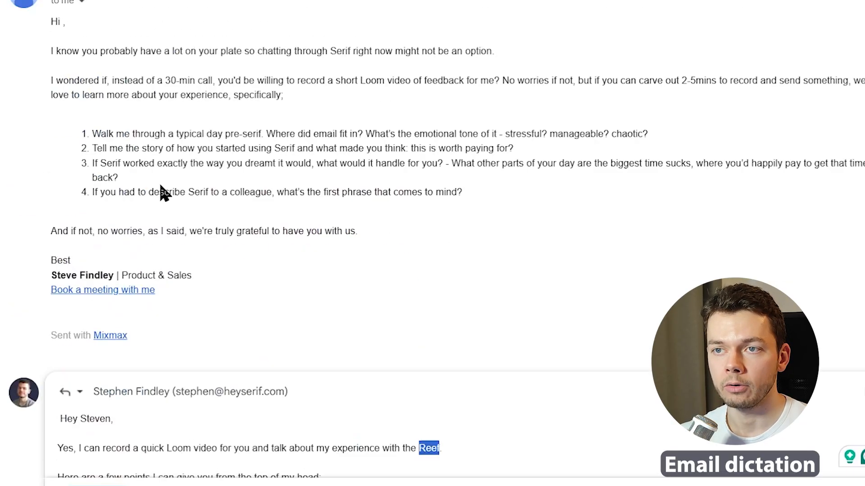
pyautogui.scroll(-5, 286, 283)
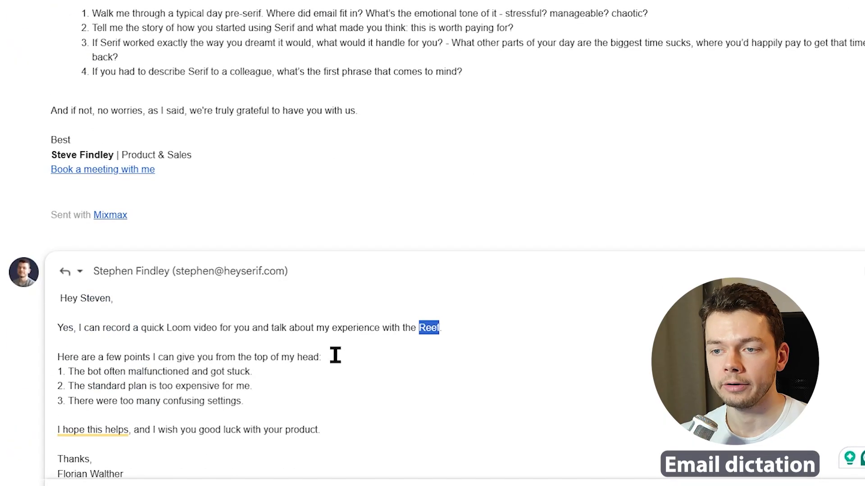
pyautogui.moveTo(248, 375); pyautogui.dragTo(129, 234)
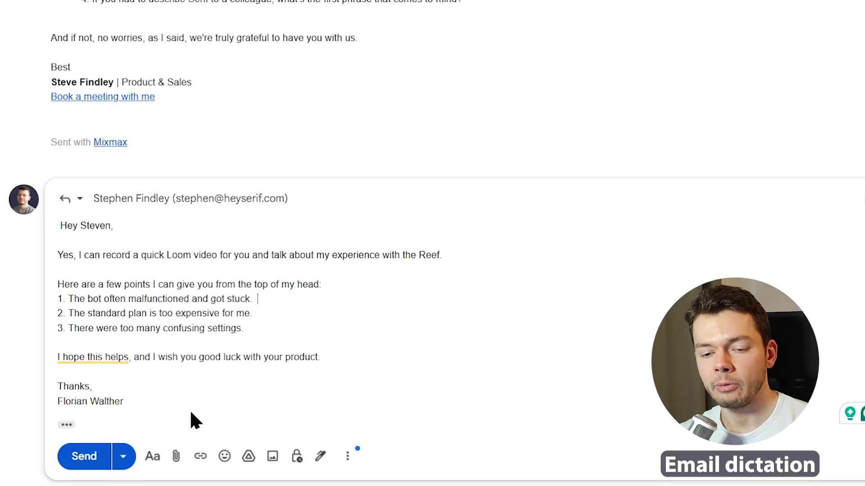
# Step: Replace the reply by dictating the same email text in Superwhisper's Default mode
pyautogui.hotkey('alt', 'shift', 'k')
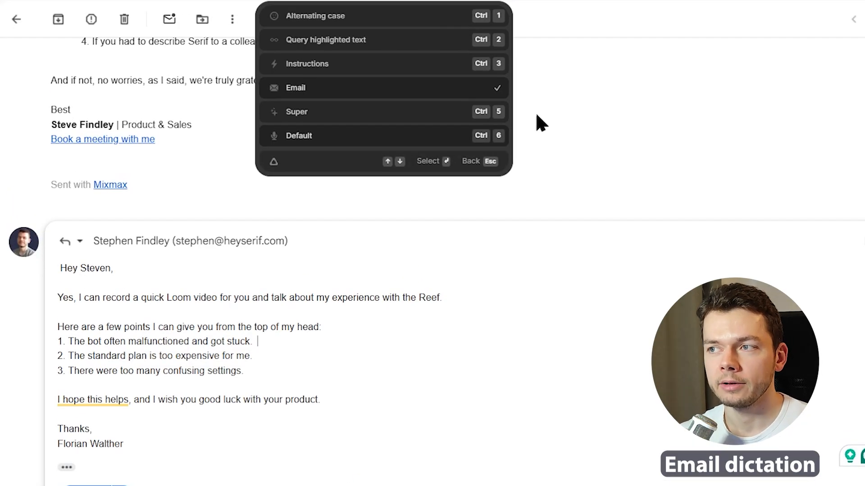
pyautogui.hotkey('ctrl', 'End')
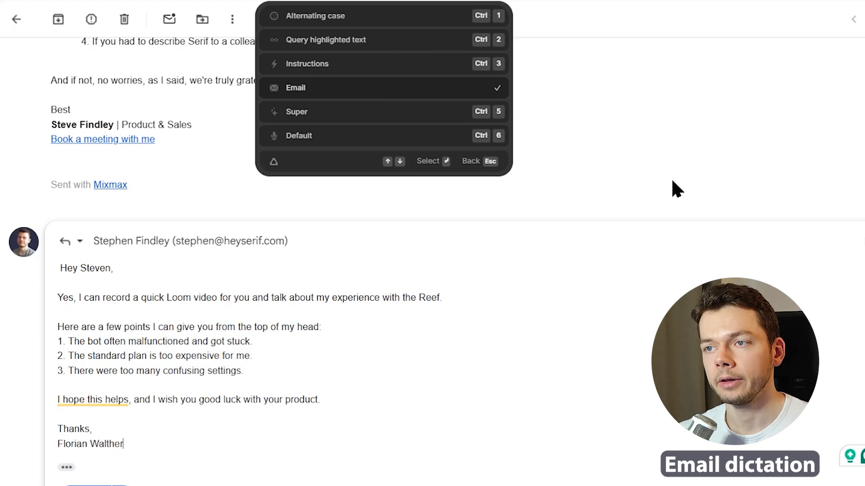
pyautogui.click(342, 137)
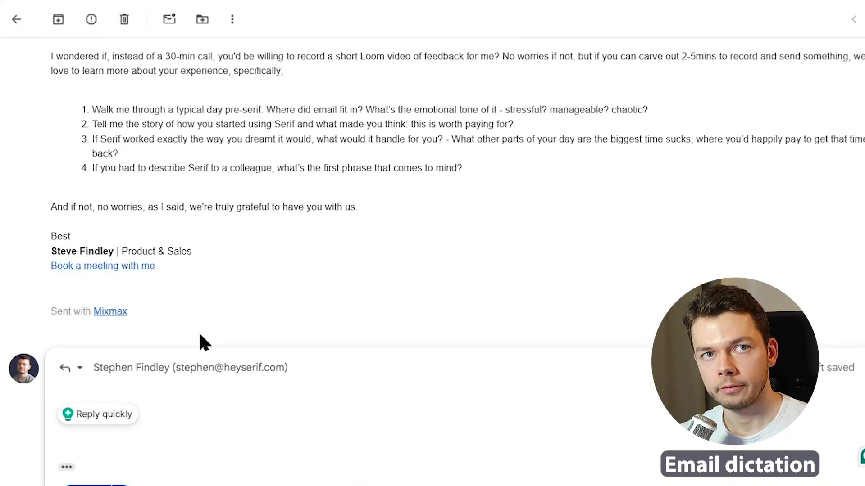
pyautogui.hotkey('ctrl', 'alt', 'm')
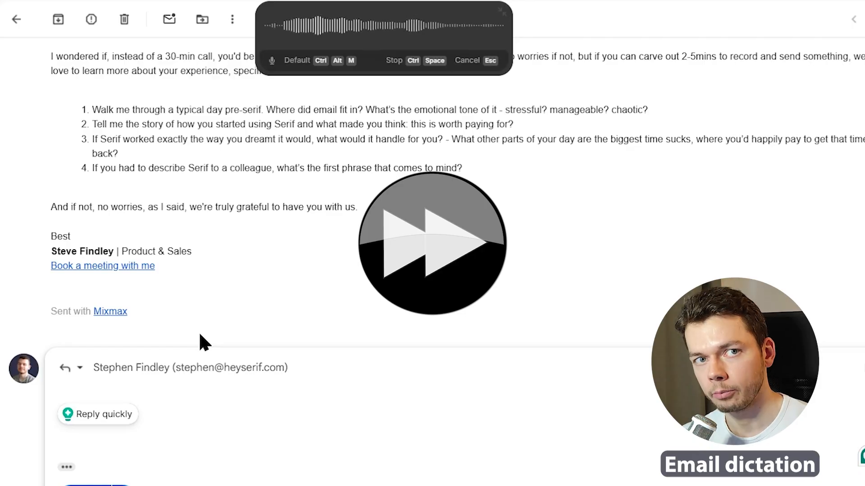
pyautogui.hotkey('ctrl', 'space')
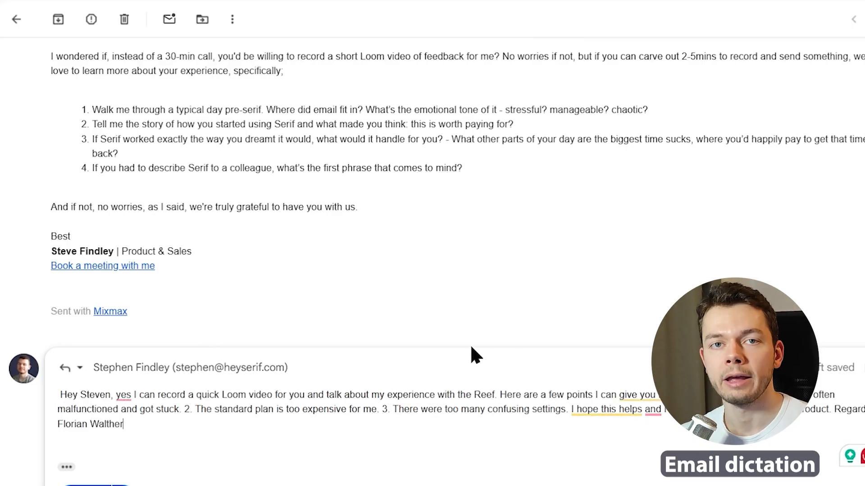
# Step: Open the Super mode in Superwhisper's modes list and read the description of its preset
pyautogui.hotkey('alt', 'shift', 'k')
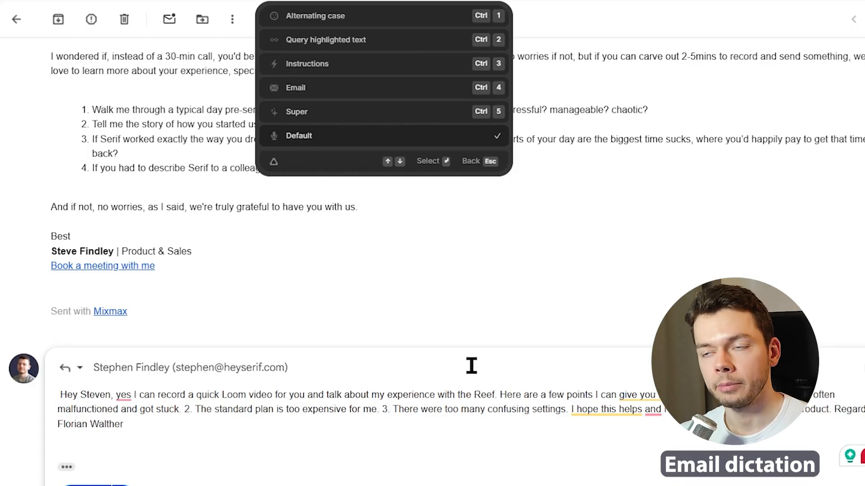
pyautogui.hotkey('alt', 'Tab')
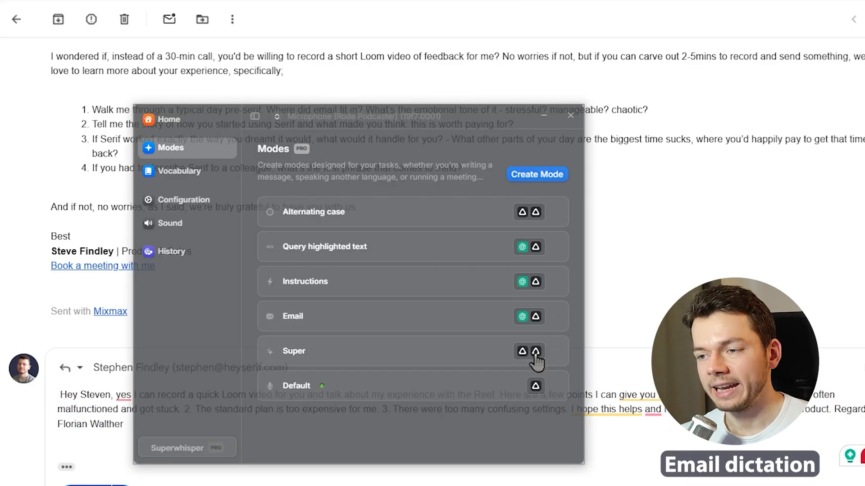
pyautogui.click(419, 356)
pyautogui.scroll(-3, 387, 302)
pyautogui.moveTo(296, 260)
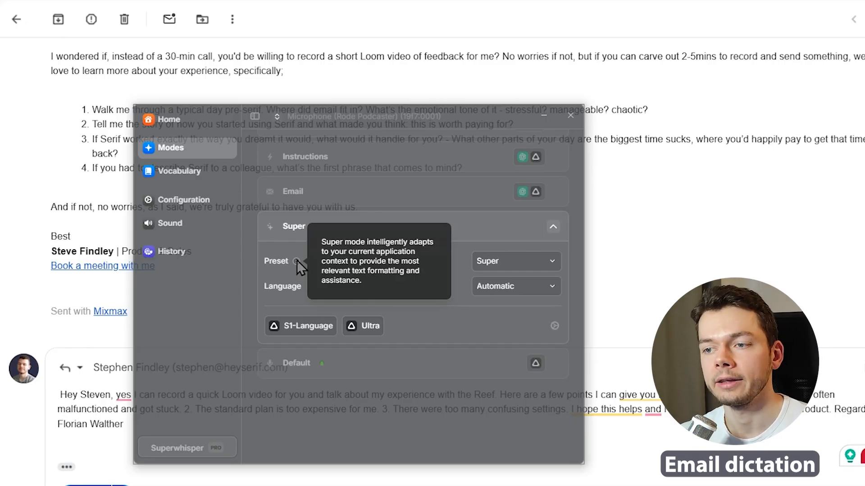
pyautogui.scroll(3, 301, 280)
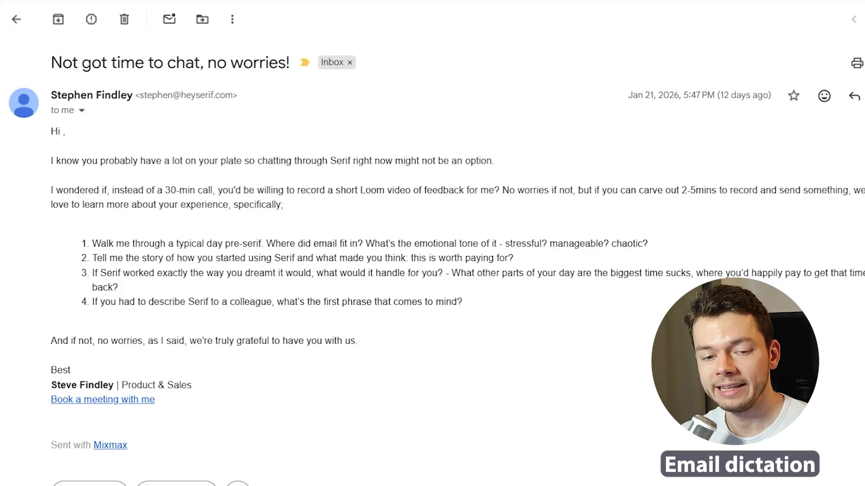
# Step: Switch to the Discord conversation for the messaging test
pyautogui.hotkey('alt', 'Tab')
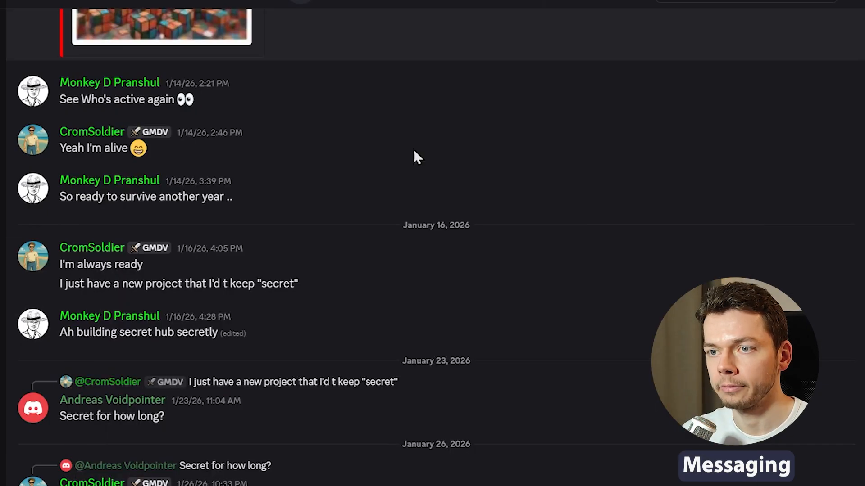
# Step: Dictate a reply to the sender of the Rubik's cube video, addressing them by username and saying "that video is hilarious"
pyautogui.scroll(8, 276, 332)
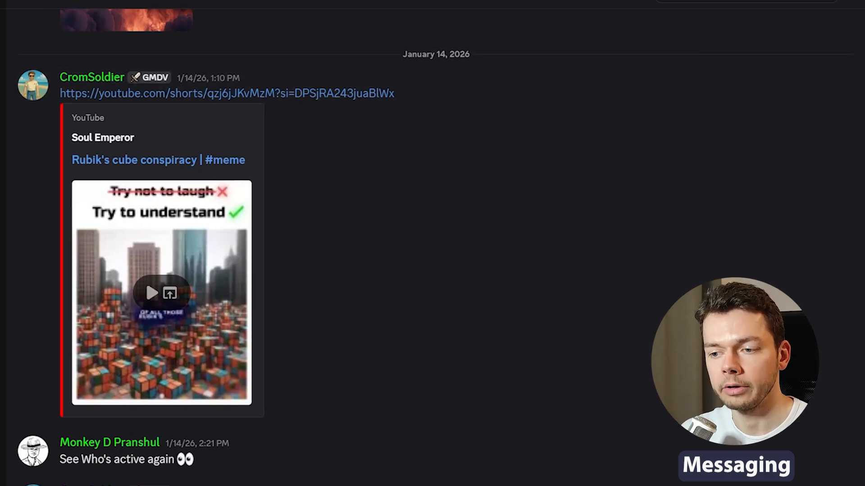
pyautogui.press('ctrl+super')
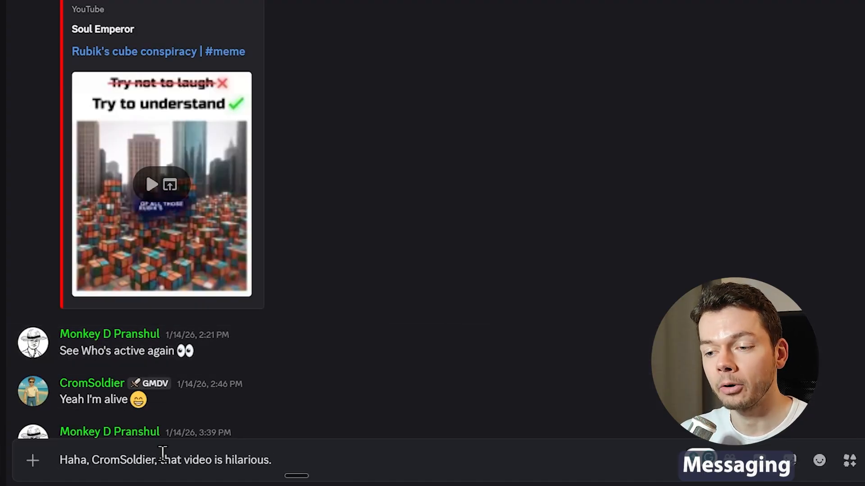
pyautogui.doubleClick(97, 454)
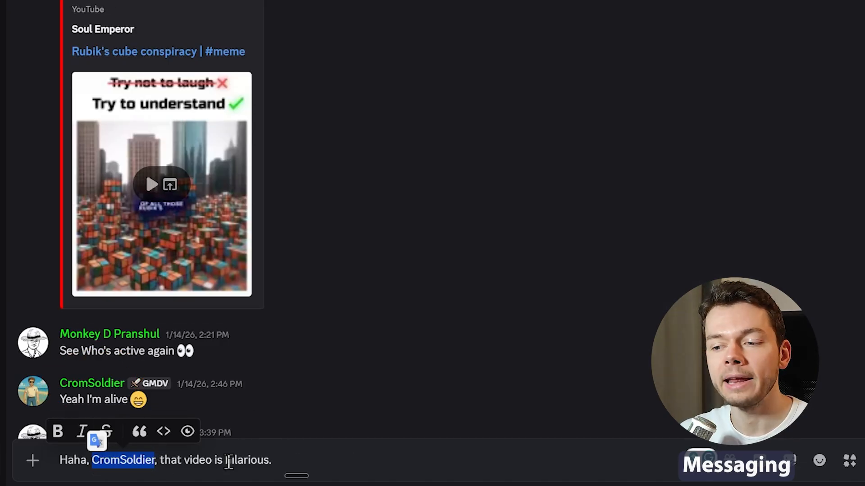
pyautogui.click(323, 455)
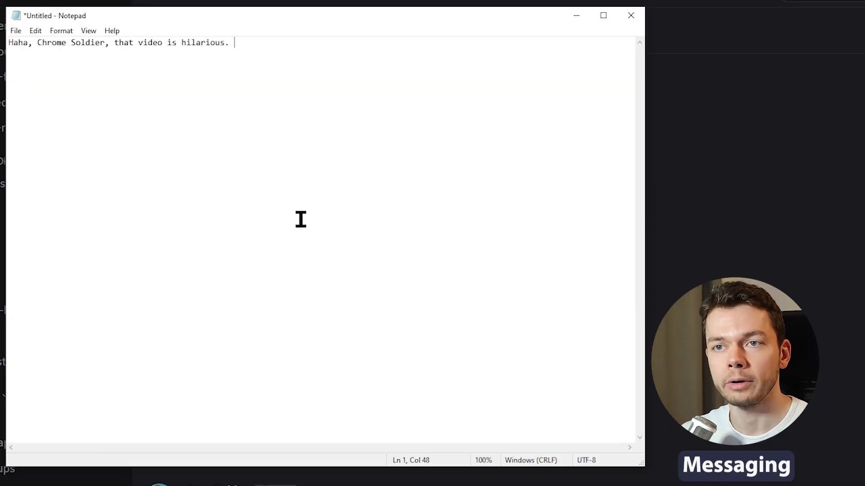
# Step: Clear the dictated test sentence from the untitled Notepad document
pyautogui.hotkey('ctrl', 'a')
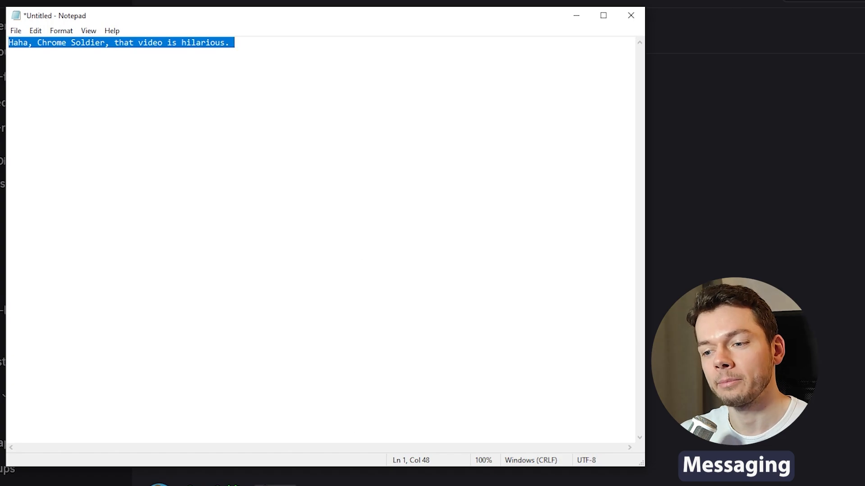
pyautogui.press('BackSpace')
pyautogui.hotkey('alt', 'Tab')
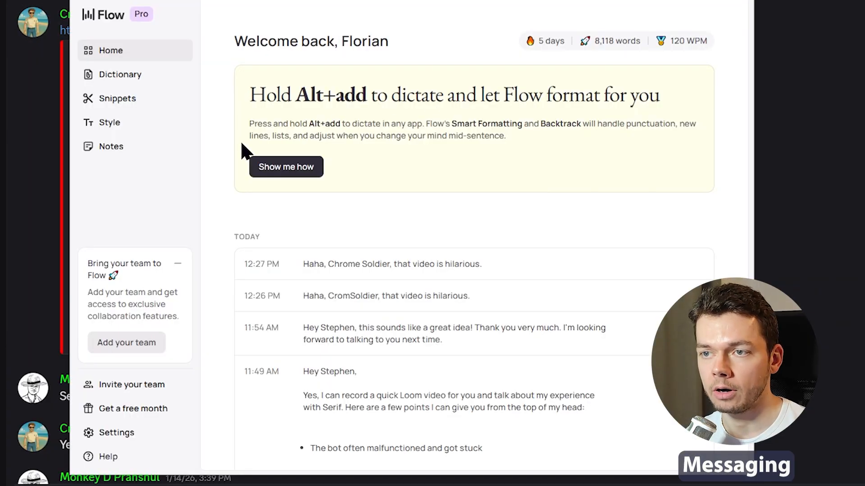
pyautogui.click(162, 79)
pyautogui.click(695, 48)
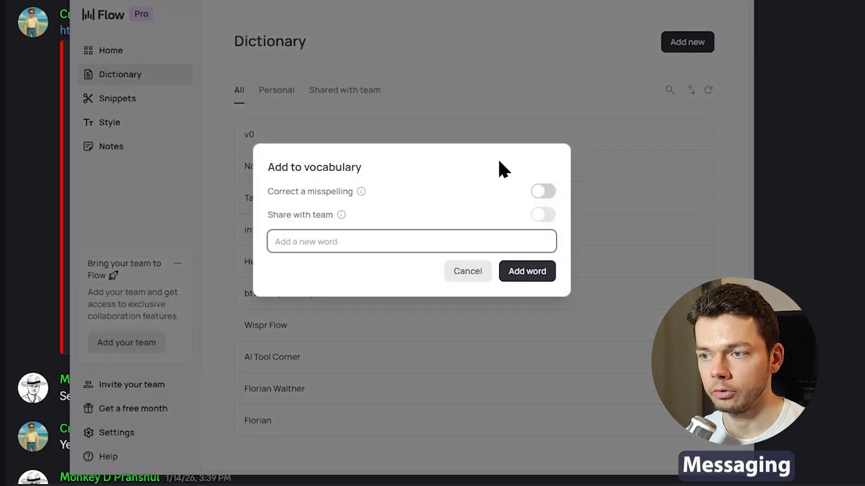
pyautogui.write('@everyone')
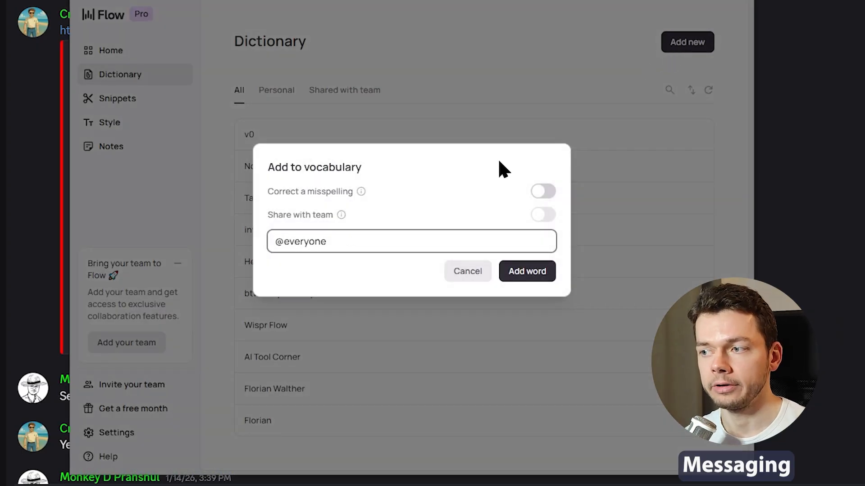
pyautogui.click(522, 272)
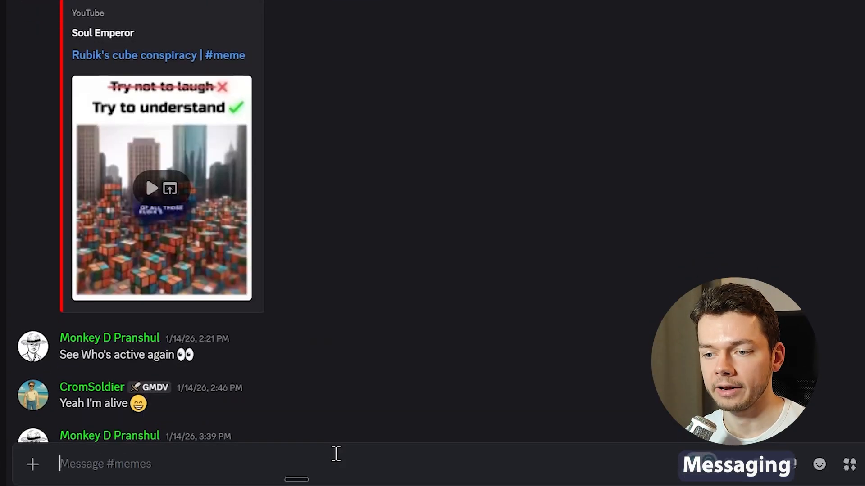
pyautogui.press('ctrl+super')
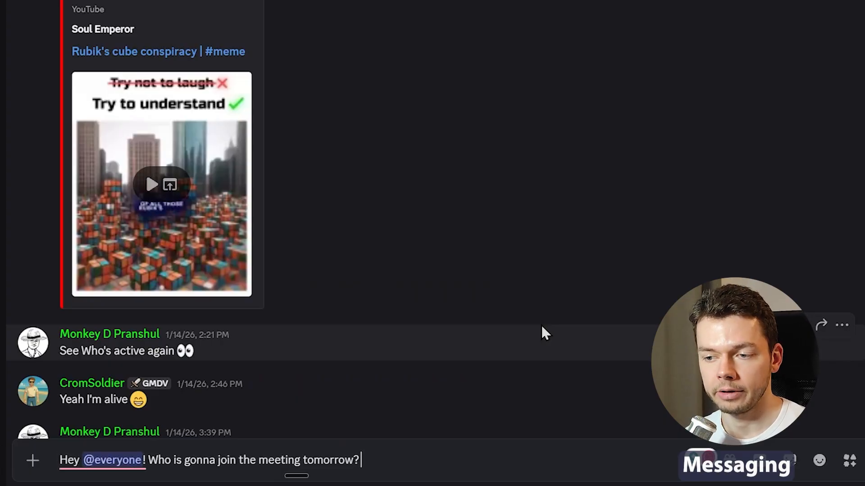
pyautogui.press('Left')
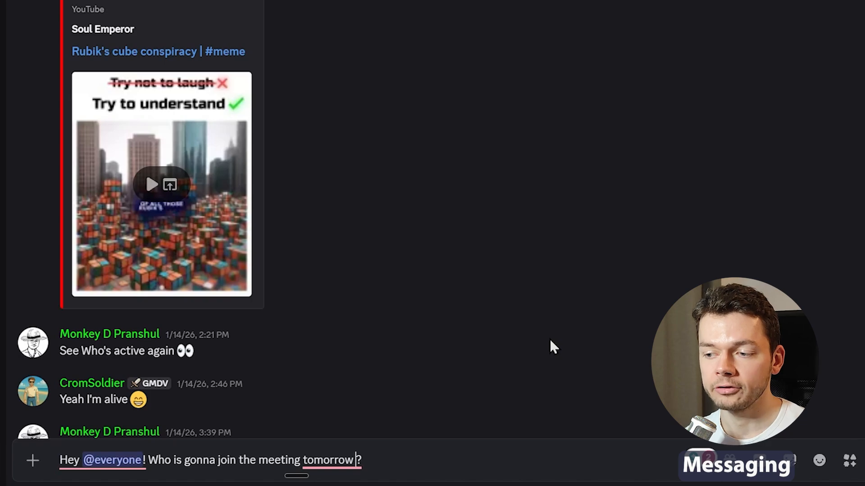
pyautogui.press('ctrl+super')
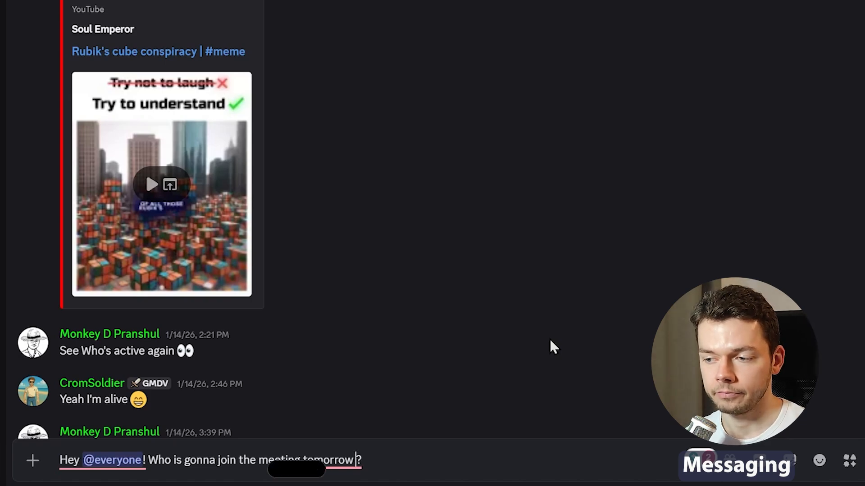
# Step: Examine the inserted phrase "morning at 7am", especially the capitalization of its first letter
pyautogui.hotkey('ctrl', 'shift', 'Left')
pyautogui.hotkey('ctrl', 'shift', 'Left')
pyautogui.hotkey('ctrl', 'shift', 'Left')
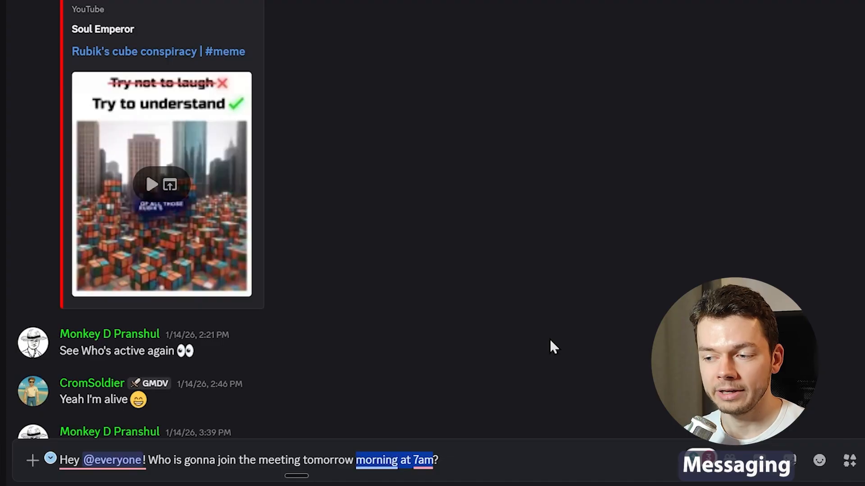
pyautogui.press('Left')
pyautogui.hotkey('shift', 'Right')
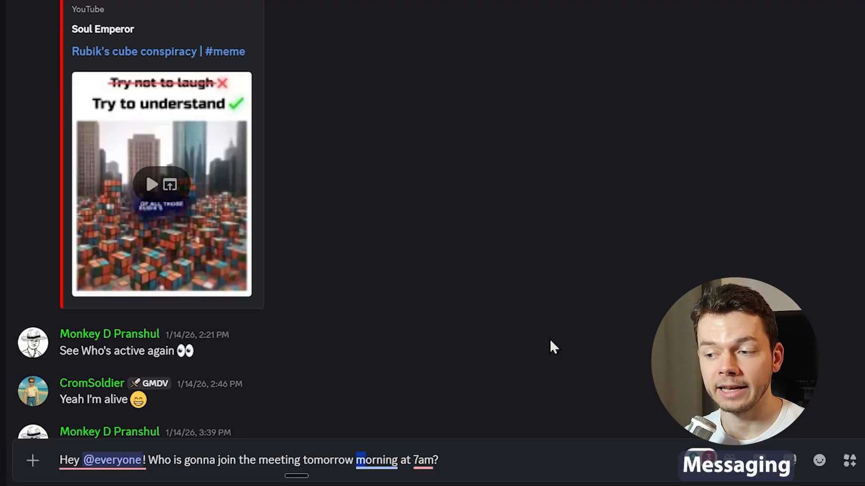
pyautogui.press('End')
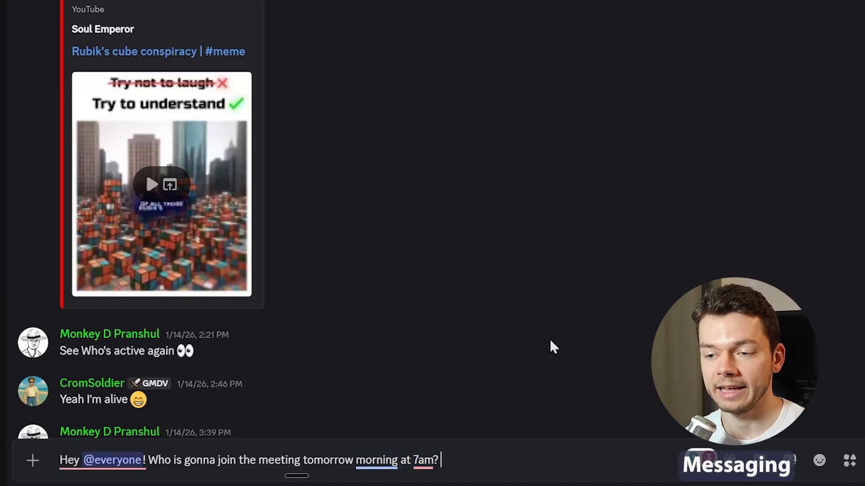
# Step: Clear the meeting message and dictate a new reply to the video's sender that says "that video is hilarious."
pyautogui.hotkey('ctrl', 'a')
pyautogui.press('BackSpace')
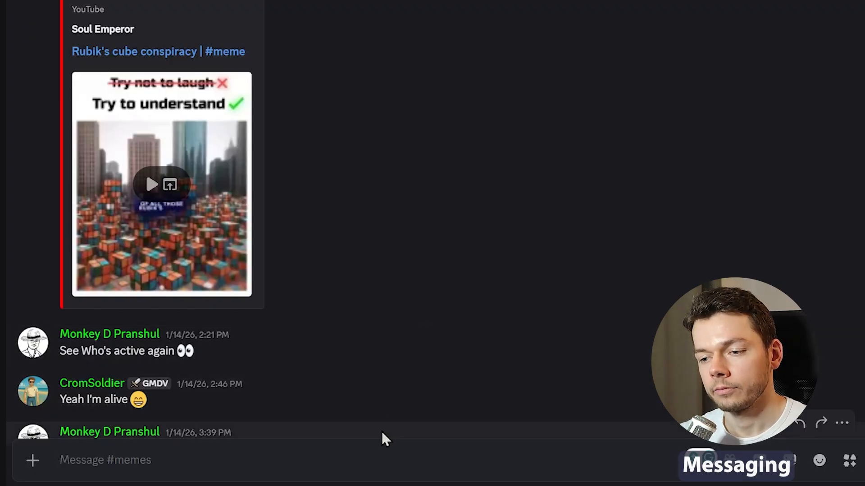
pyautogui.write('Haha, Chrome Soldier, that video is hilarious.')
# Step: Correct the misheard start of the username in the reply so it matches the sender's own spelling
pyautogui.doubleClick(116, 459)
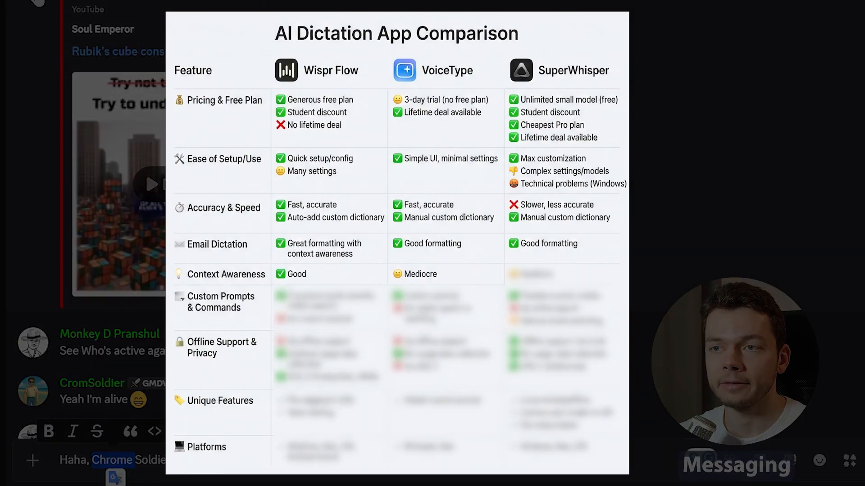
pyautogui.press('Right')
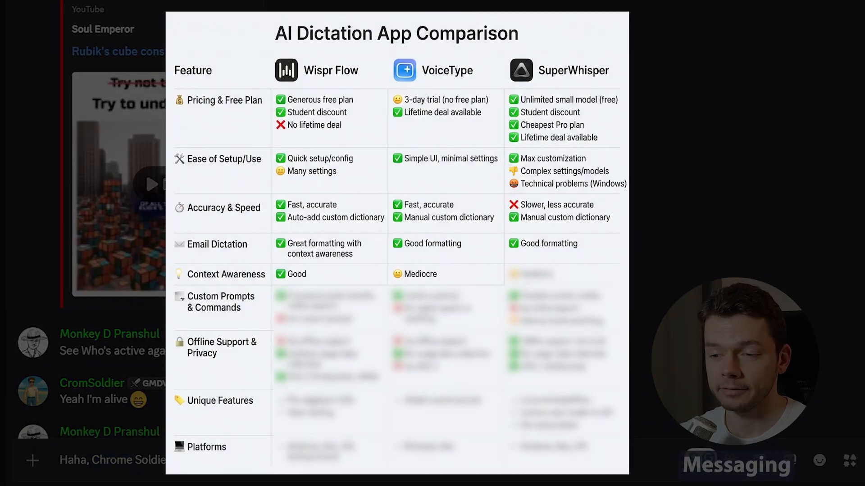
pyautogui.press('Delete')
pyautogui.hotkey('ctrl', 'BackSpace')
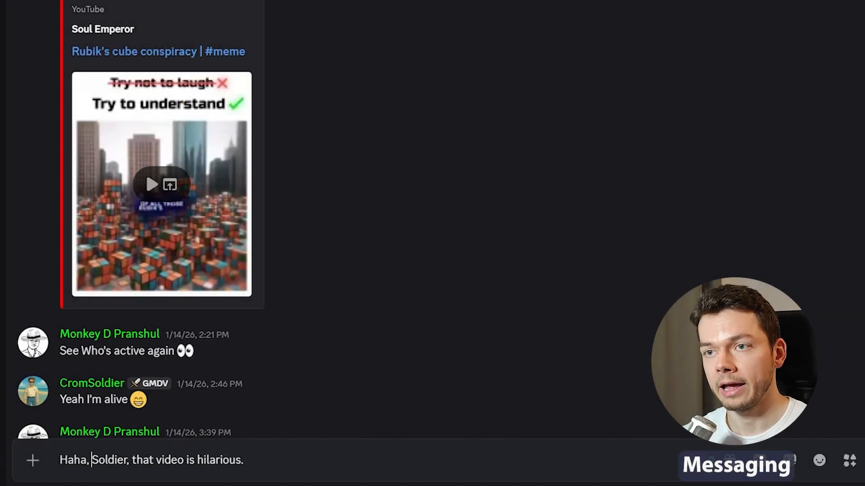
pyautogui.write('Crom')
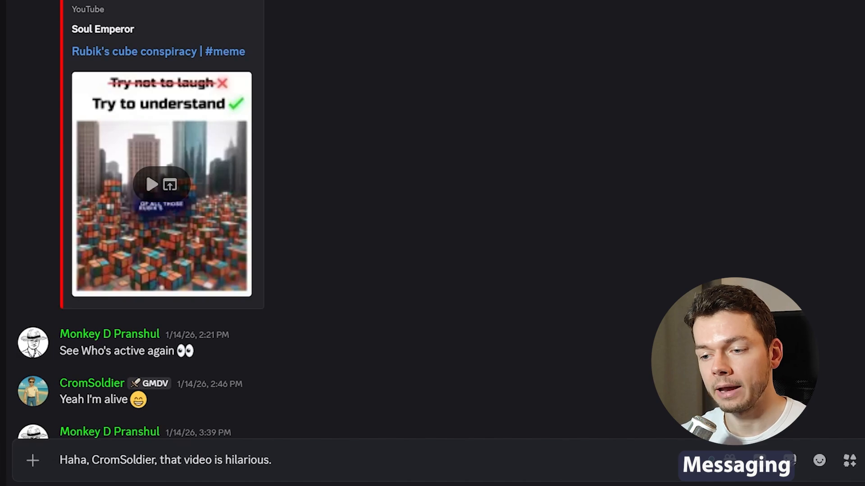
# Step: Compare the corrected username in the reply with the transcription history in VoiceType
pyautogui.doubleClick(126, 459)
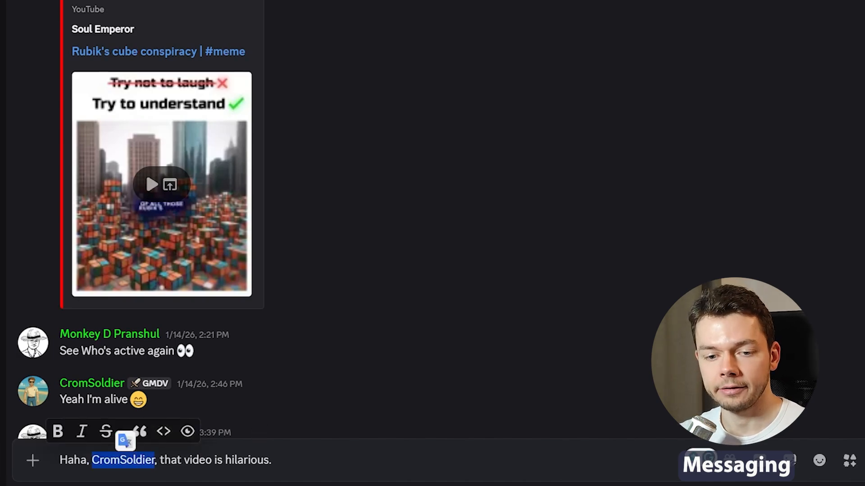
pyautogui.hotkey('alt', 'Tab')
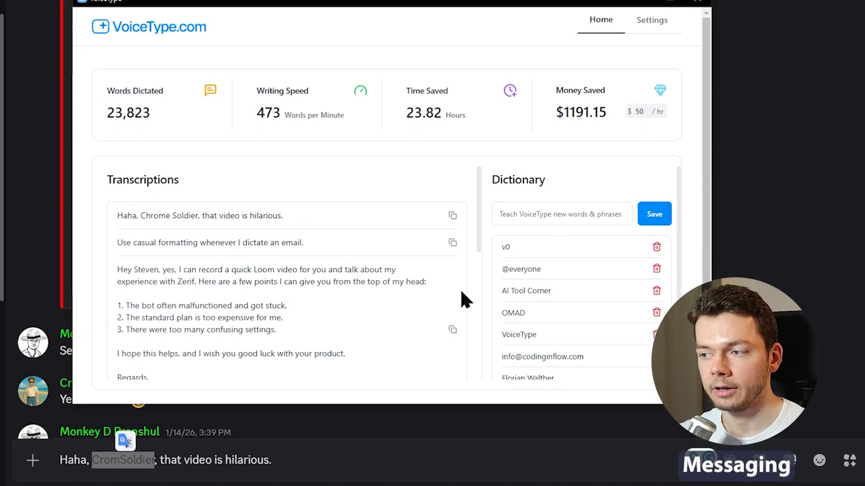
pyautogui.click(348, 446)
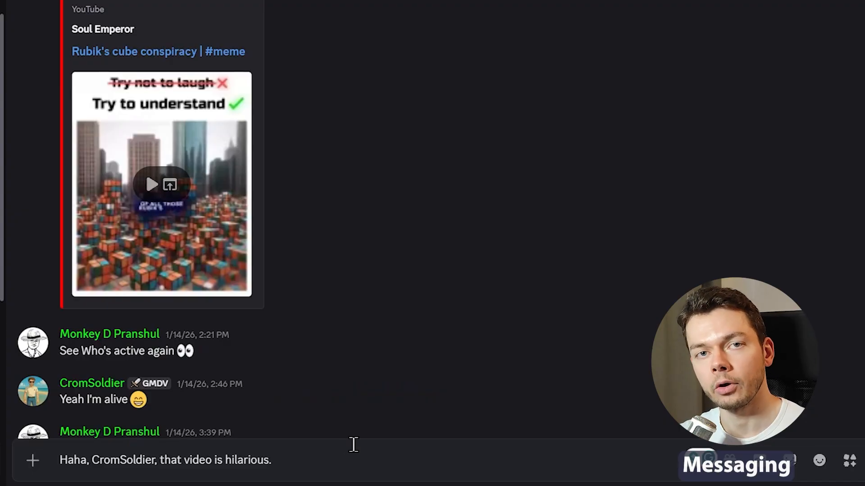
pyautogui.hotkey('ctrl', 'a')
pyautogui.press('BackSpace')
pyautogui.hotkey('alt', 'Tab')
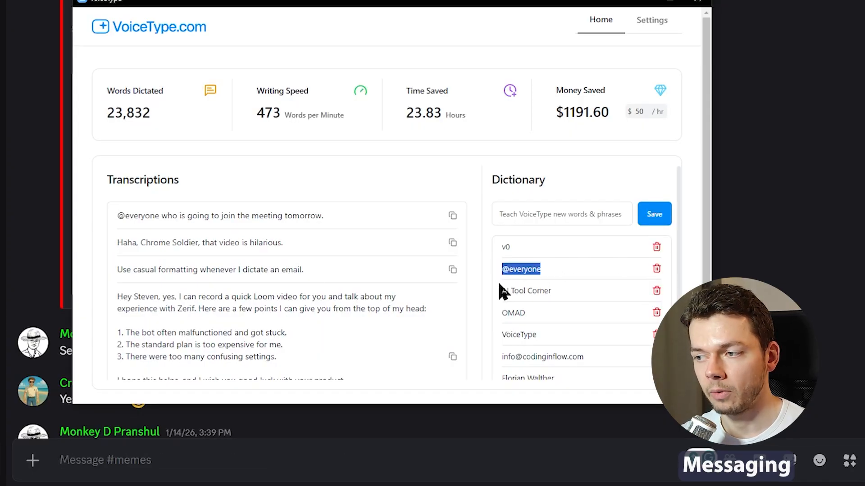
pyautogui.click(574, 253)
pyautogui.click(168, 452)
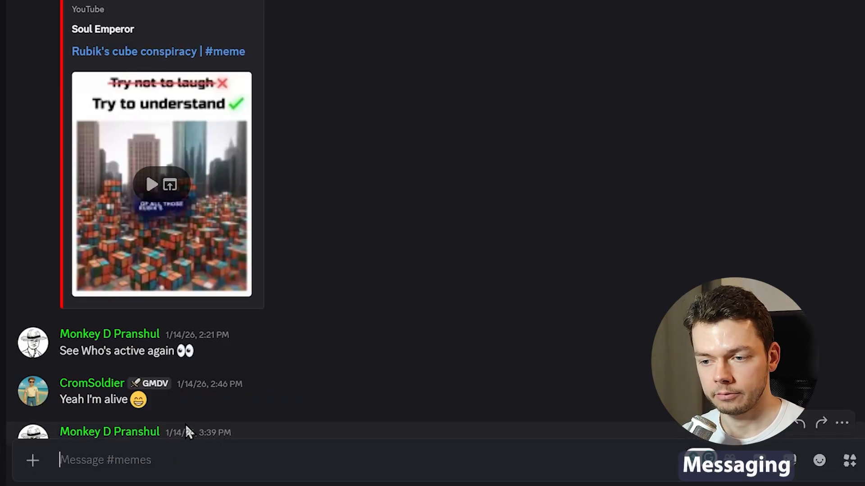
pyautogui.write('Hey @everyone, who is gonna join the meeting tomorrow?')
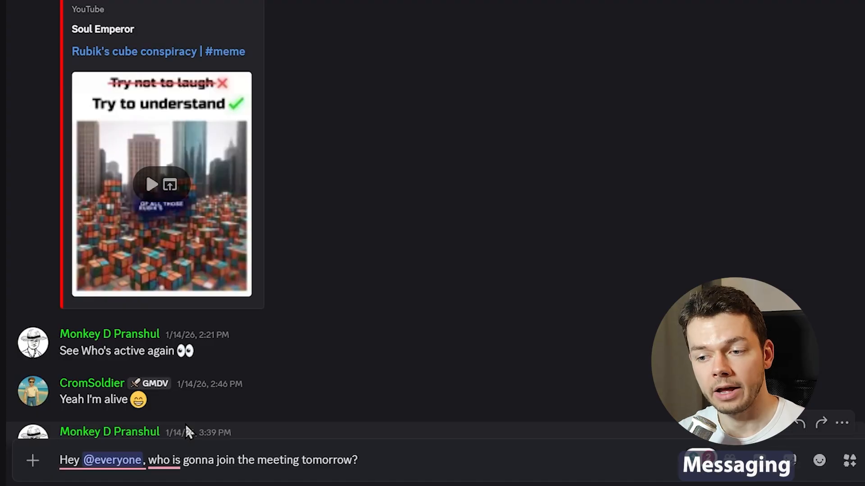
pyautogui.press('Left')
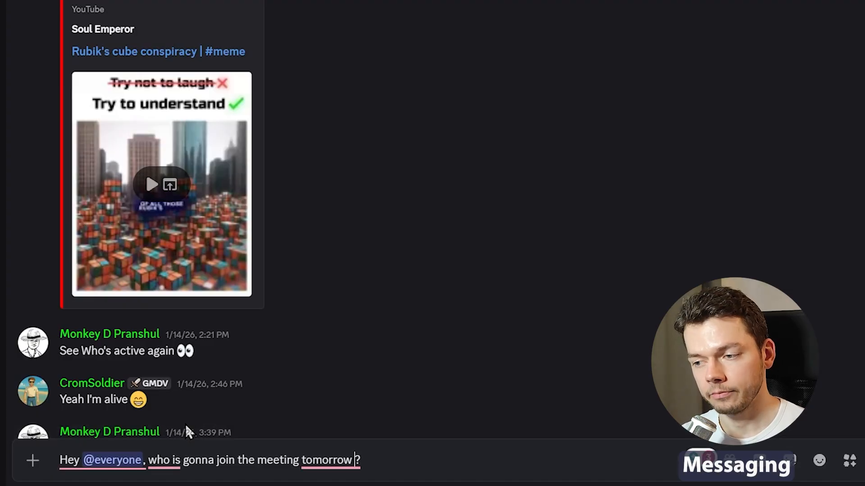
pyautogui.write('Morning at 7 a.m.')
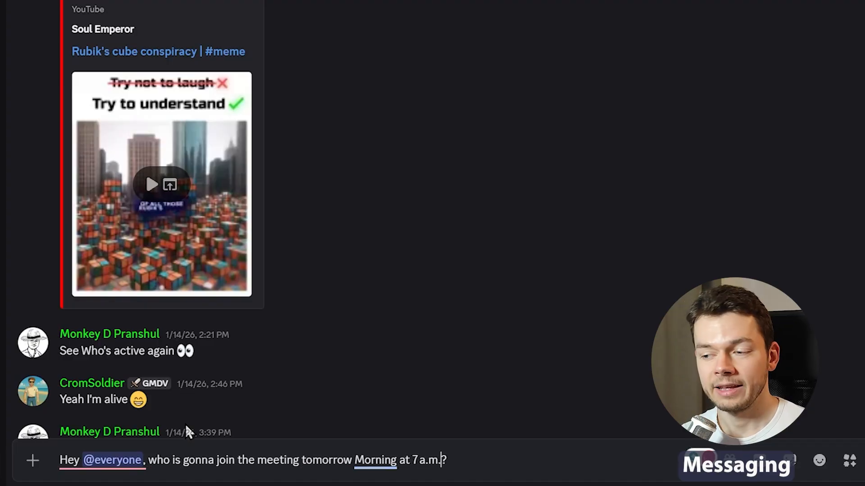
# Step: Examine the capitalization of "Morning" in the message by selecting its first letter
pyautogui.hotkey('ctrl', 'Left')
pyautogui.hotkey('ctrl', 'Left')
pyautogui.hotkey('ctrl', 'Left')
pyautogui.hotkey('ctrl', 'Left')
pyautogui.hotkey('ctrl', 'Left')
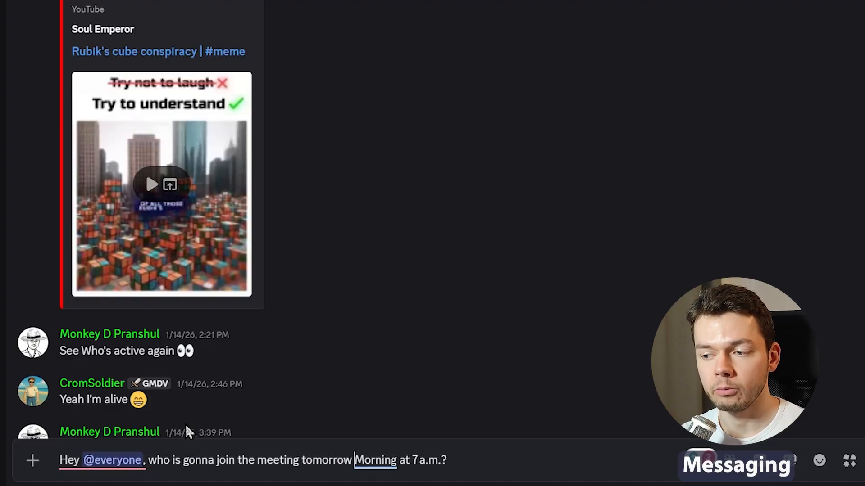
pyautogui.hotkey('shift', 'Right')
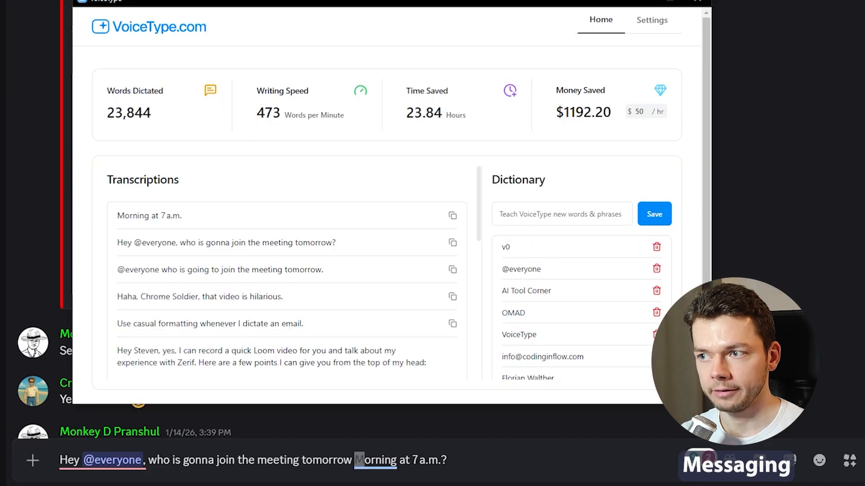
# Step: Save VoiceType's custom system prompt as "If I don't spell a complete sentence, start the transcription with a lowercase first letter."
pyautogui.click(661, 24)
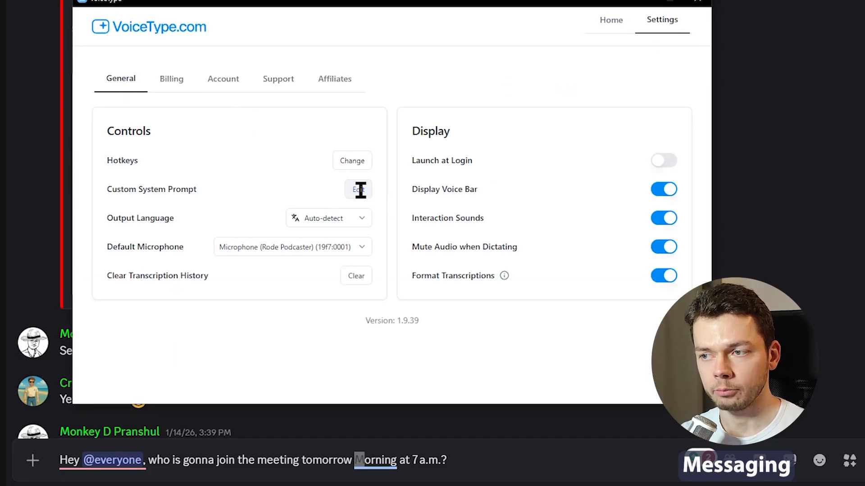
pyautogui.click(359, 189)
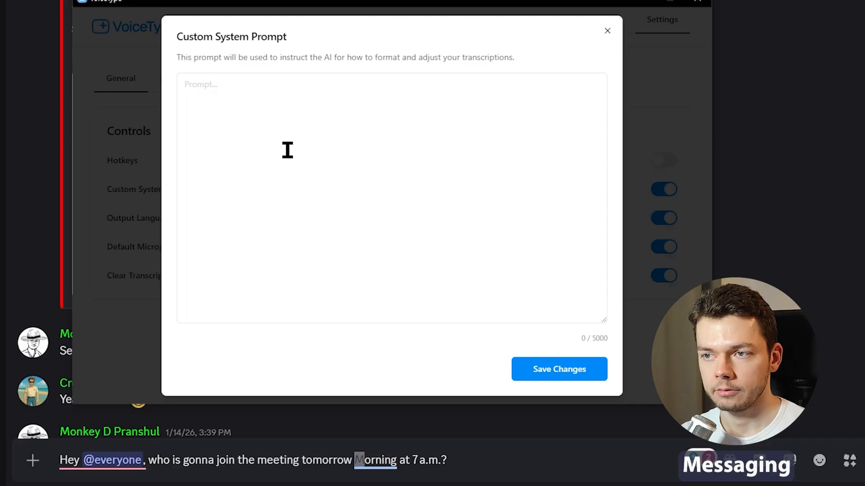
pyautogui.write("If I don't spell a complete sentence, start a transcription with a lowercase first letter.")
pyautogui.click(337, 86)
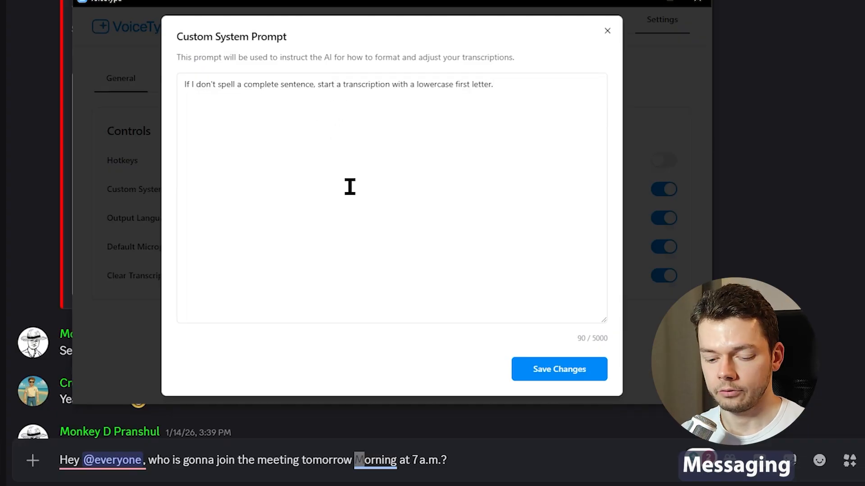
pyautogui.press('BackSpace')
pyautogui.write('the')
pyautogui.click(554, 374)
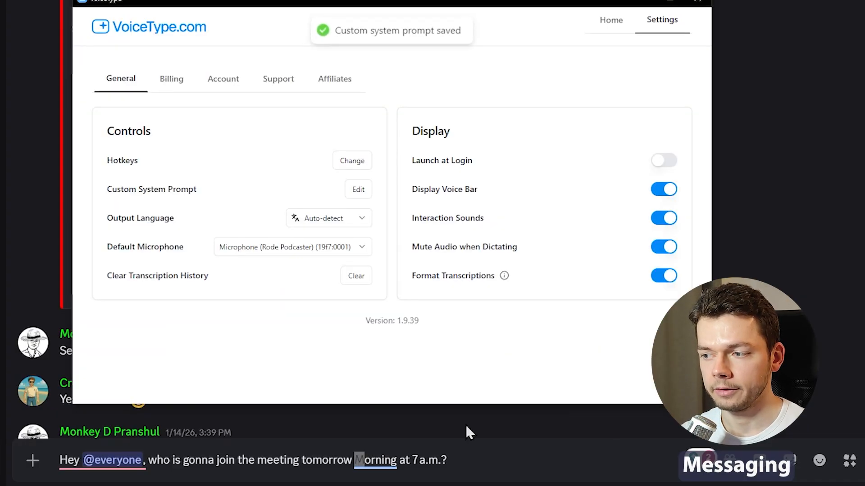
# Step: Return to the Discord message and replace the inserted phrase with a lowercase "morning at 7 a.m." before the question mark
pyautogui.click(465, 464)
pyautogui.hotkey('ctrl', 'z')
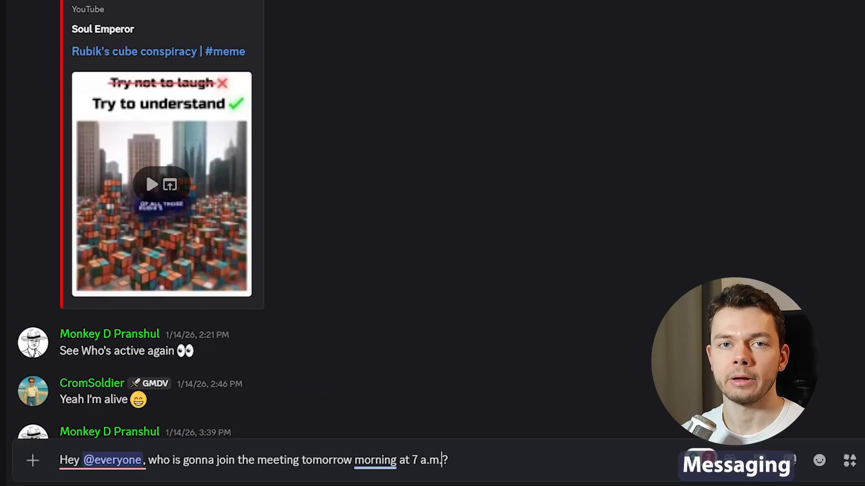
pyautogui.press('End')
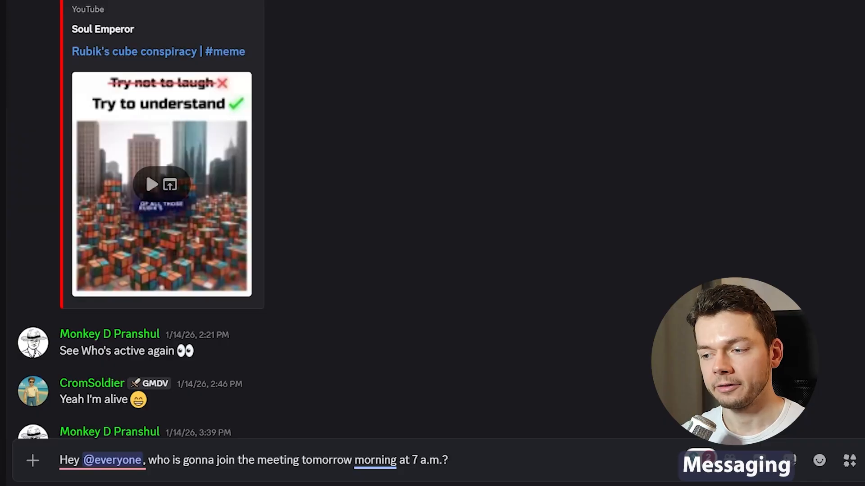
pyautogui.hotkey('shift', 'Return')
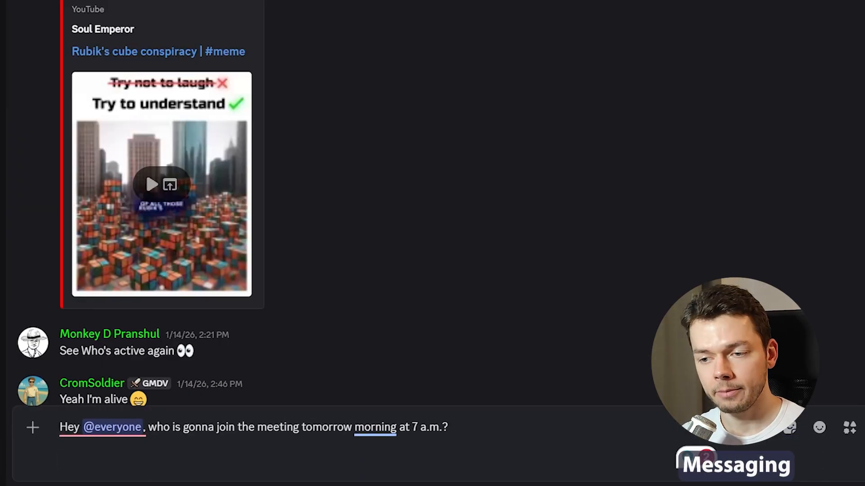
pyautogui.write('morning at 7 a.m.')
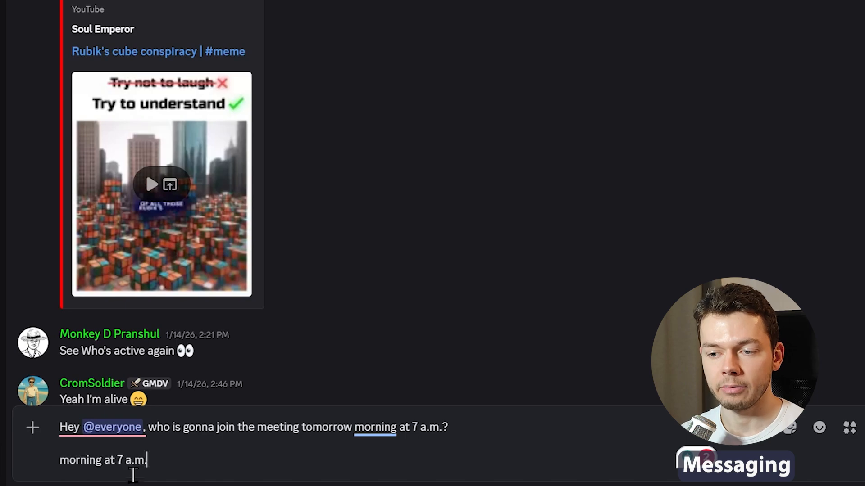
pyautogui.tripleClick(170, 460)
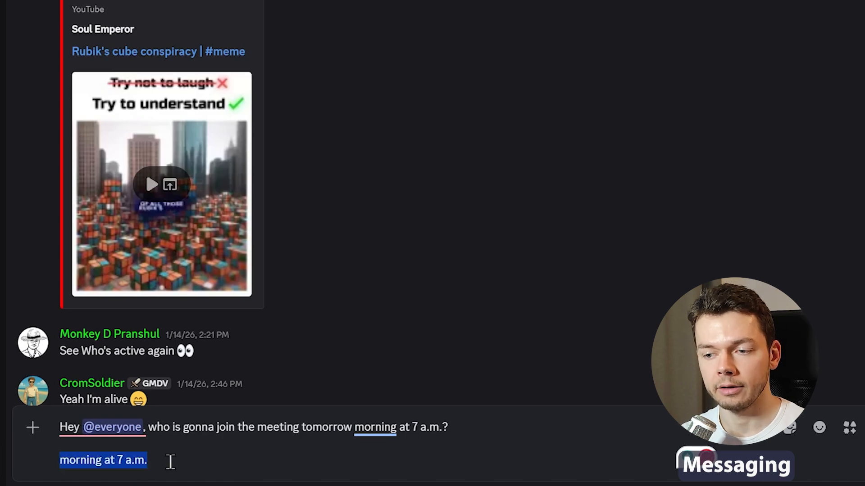
pyautogui.hotkey('ctrl', 'a')
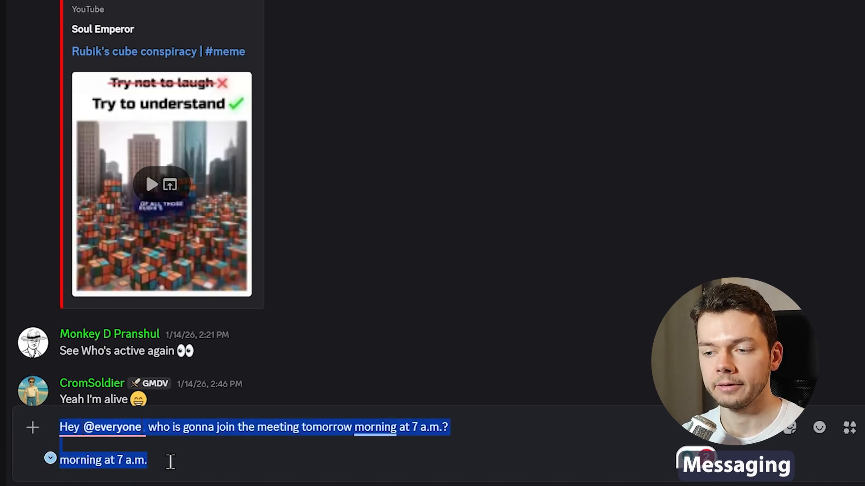
pyautogui.press('Return')
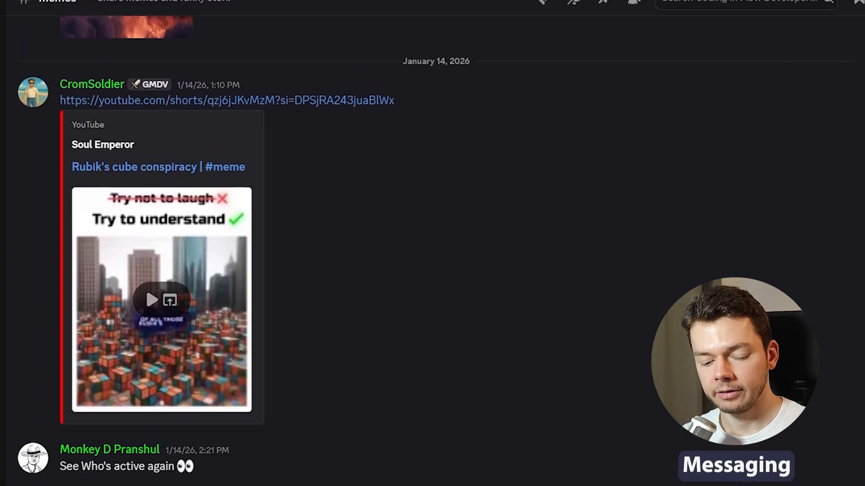
# Step: Switch Superwhisper to Super mode and dictate "Haha Chrome soldier, that video is hilarious." into the Discord message
pyautogui.hotkey('alt', 'shift', 'k')
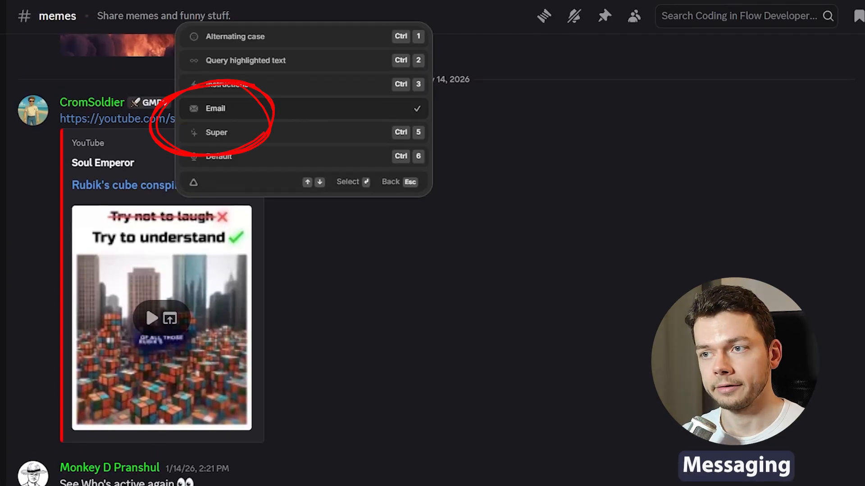
pyautogui.hotkey('ctrl', '5')
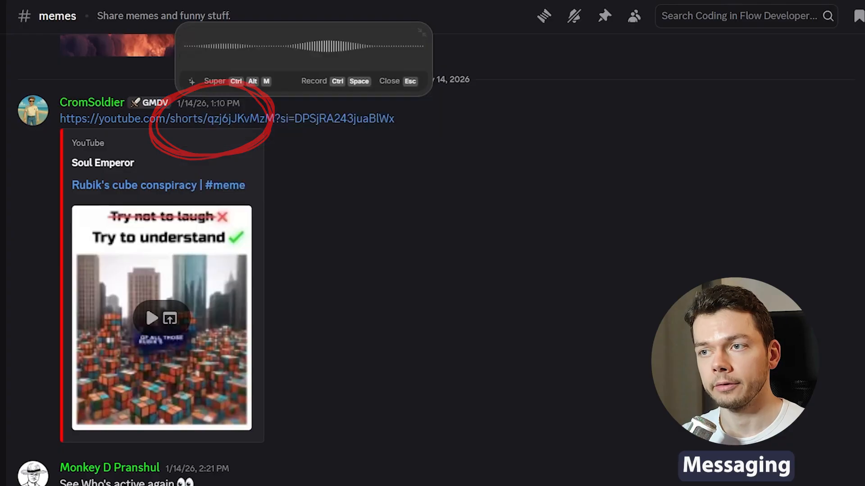
pyautogui.press('Escape')
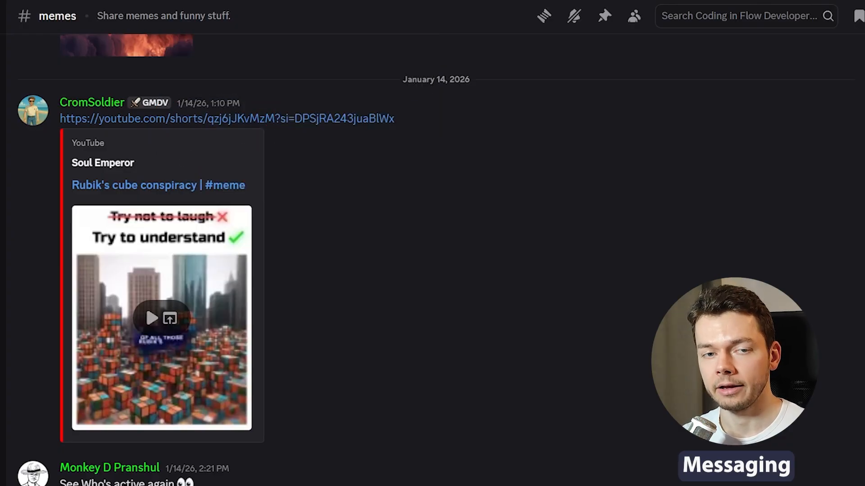
pyautogui.hotkey('ctrl', 'alt', 'm')
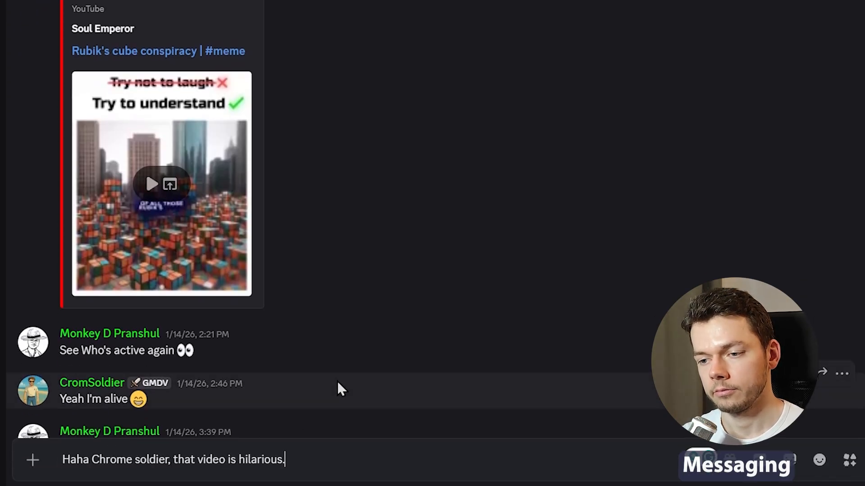
pyautogui.click(103, 460)
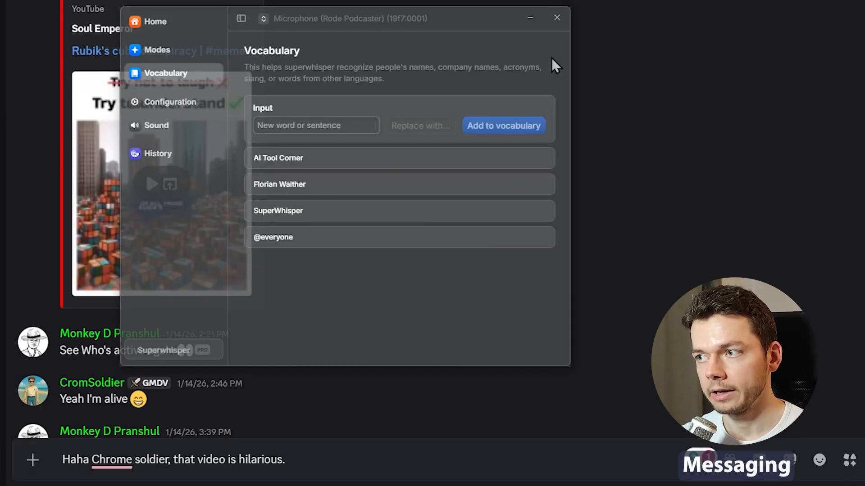
# Step: Clear the message and dictate "Hey everyone, who's gonna join the meeting tomorrow" in its place, repeating the dictation once
pyautogui.click(308, 443)
pyautogui.press('Return')
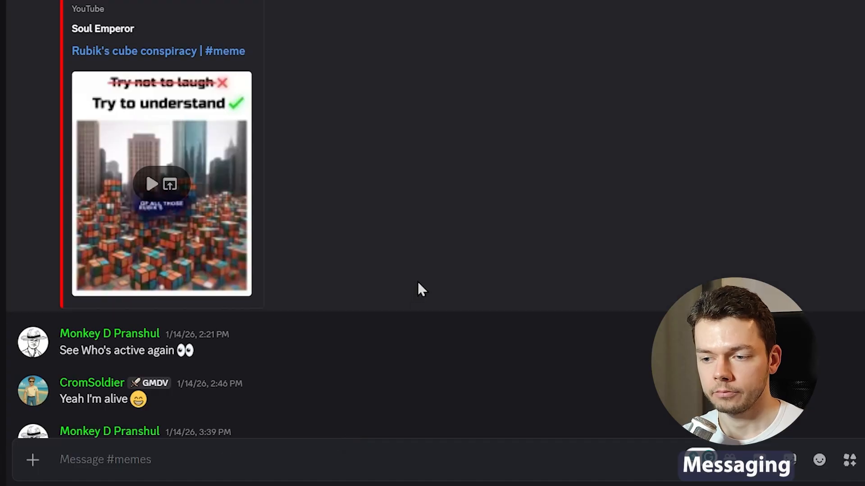
pyautogui.hotkey('ctrl', 'a')
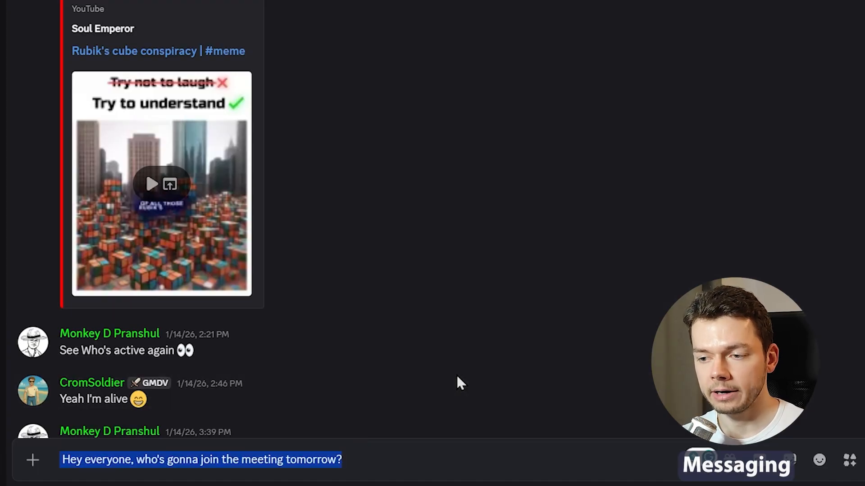
pyautogui.press('BackSpace')
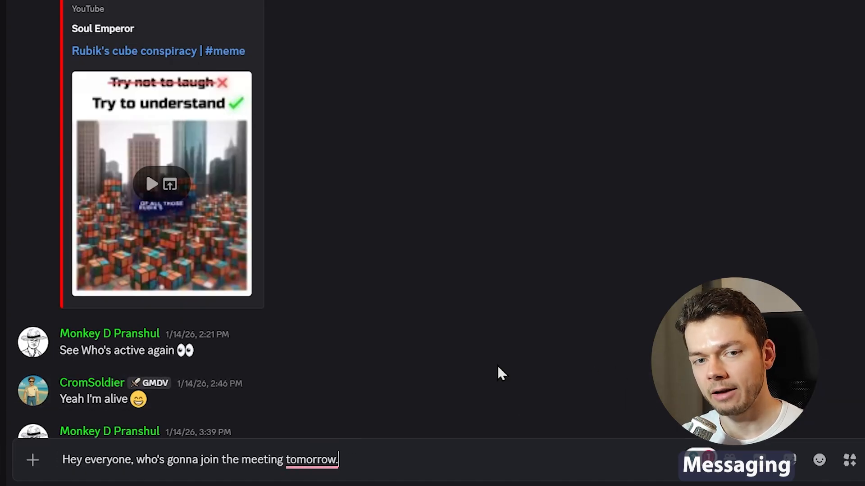
pyautogui.hotkey('alt', 'Tab')
pyautogui.click(310, 128)
pyautogui.write('@everyone')
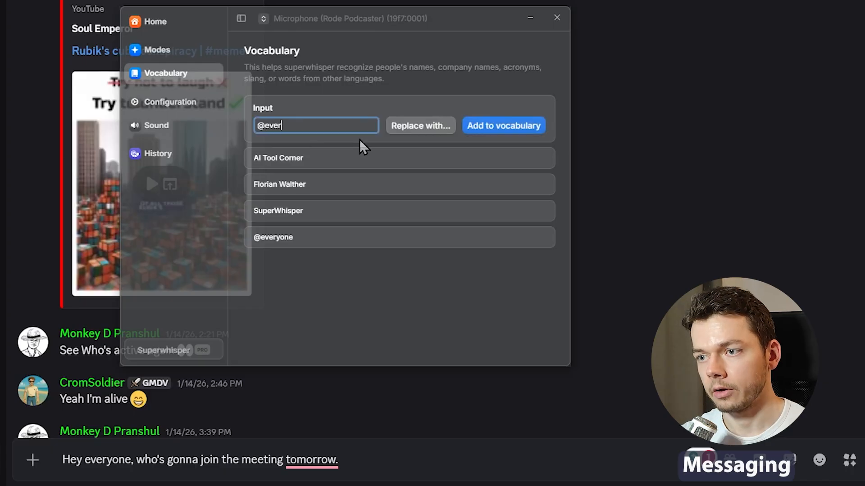
pyautogui.click(421, 127)
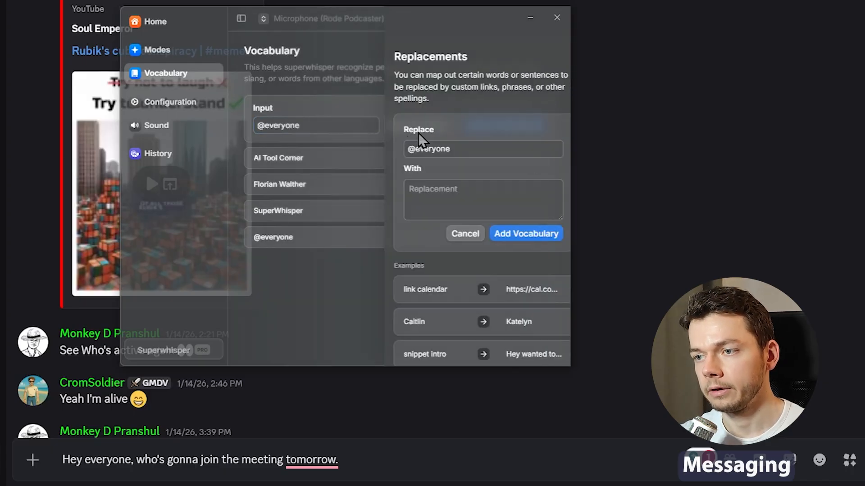
pyautogui.click(455, 155)
pyautogui.press('BackSpace')
pyautogui.press('BackSpace')
pyautogui.press('BackSpace')
pyautogui.press('BackSpace')
pyautogui.press('BackSpace')
pyautogui.press('BackSpace')
pyautogui.press('BackSpace')
pyautogui.press('BackSpace')
pyautogui.press('BackSpace')
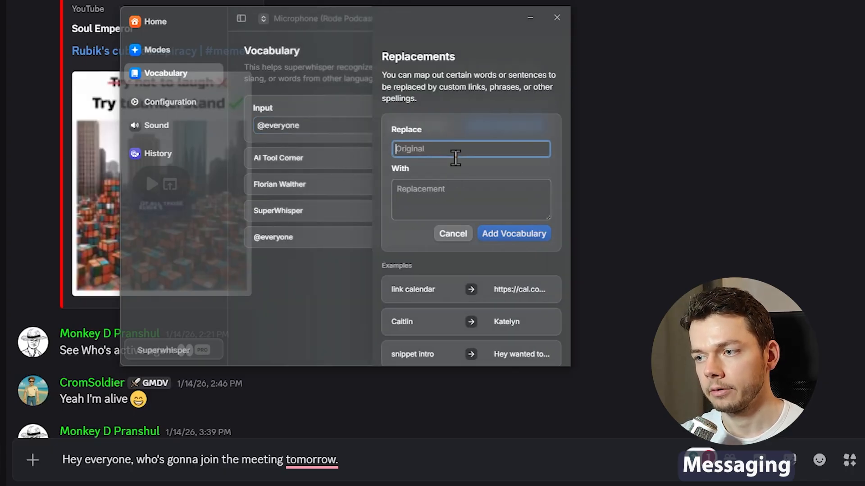
pyautogui.write('at everyone')
pyautogui.click(439, 198)
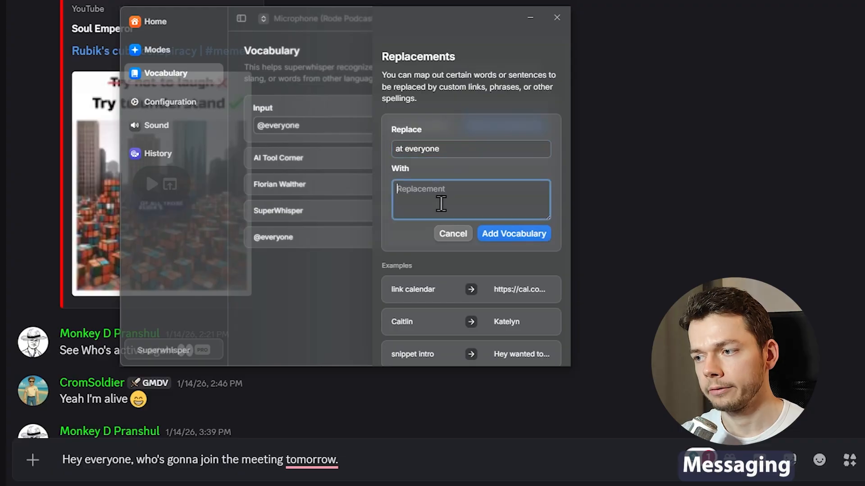
pyautogui.write('@everyone')
pyautogui.click(506, 236)
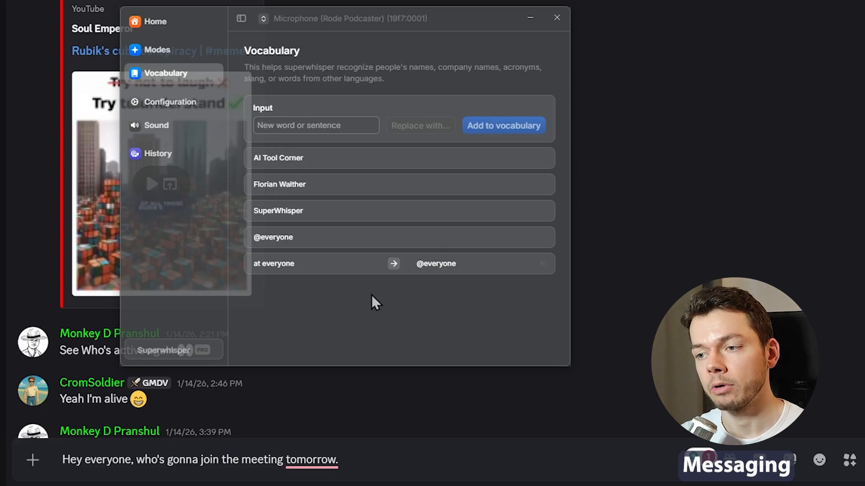
# Step: Return to the Discord message, clear it and dictate "Hey everyone who's gonna join the meeting tomorrow."
pyautogui.hotkey('ctrl', 'a')
pyautogui.press('BackSpace')
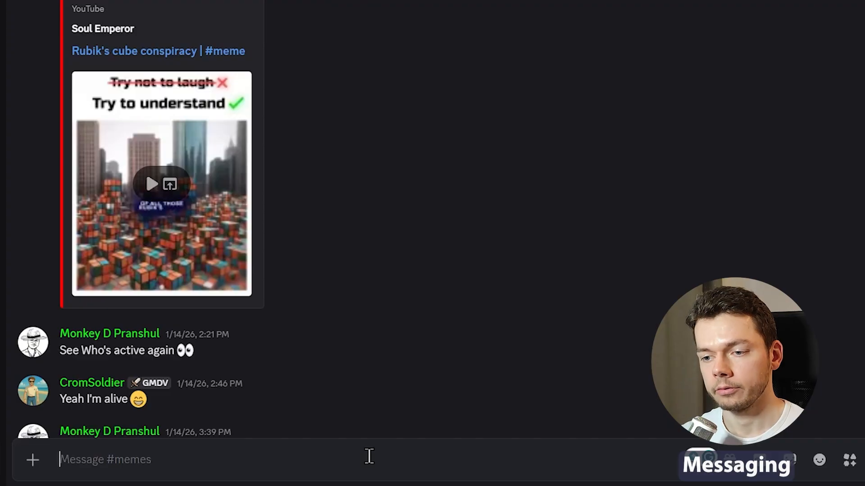
pyautogui.write("Hey everyone who's gonna join the meeting tomorrow.")
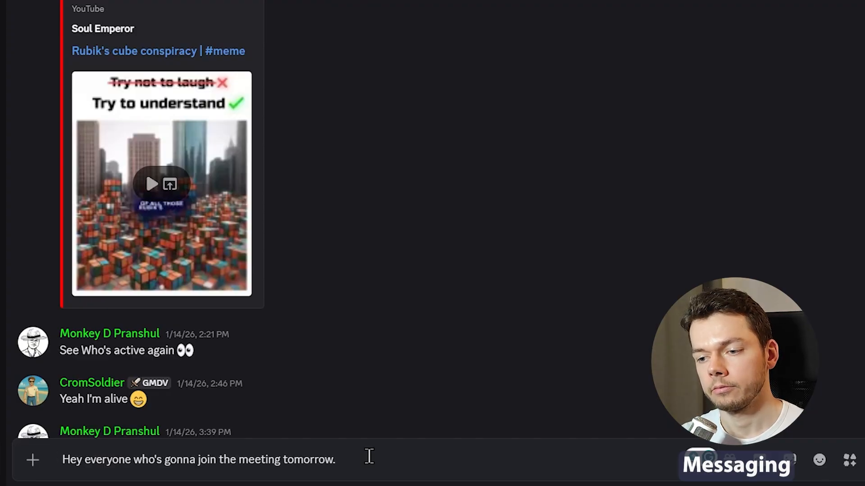
# Step: Try to insert the dictated phrase "morning at 7am" after "tomorrow", before the message's final period
pyautogui.press('Left')
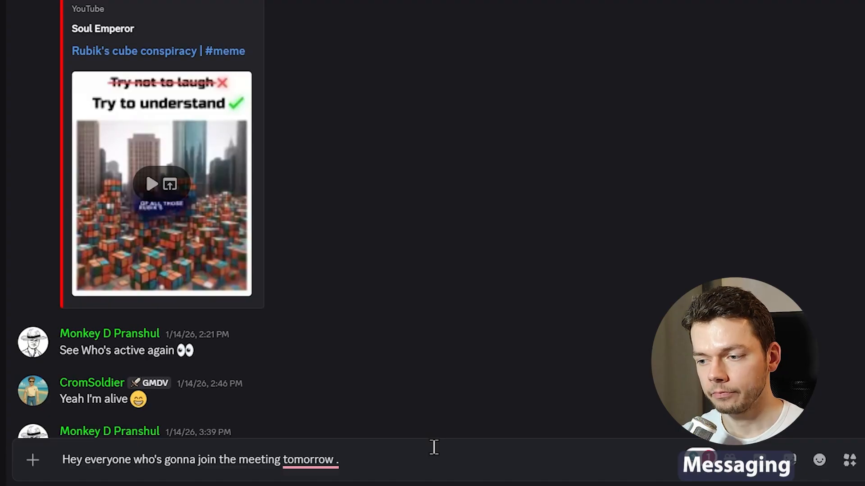
pyautogui.press('Left')
pyautogui.write("Hey everyone who's gonna join the meeting tomorrow morning at 7am")
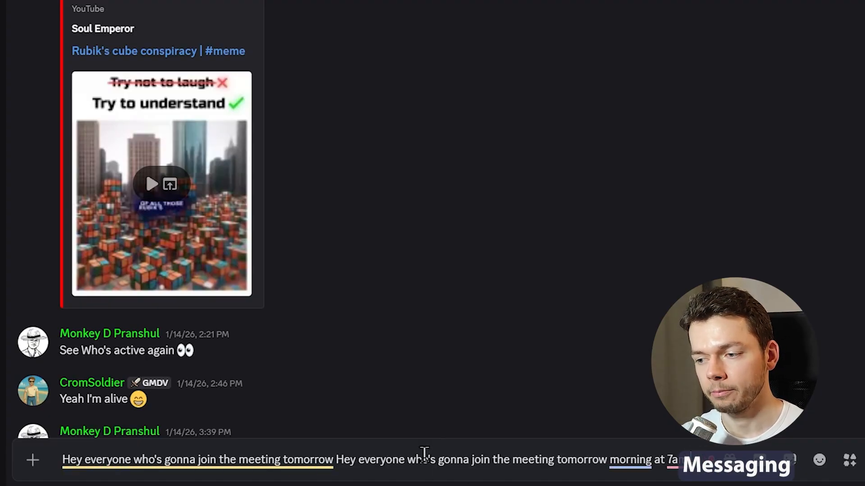
# Step: Select the duplicated dictation text and delete the entire message draft
pyautogui.click(337, 459)
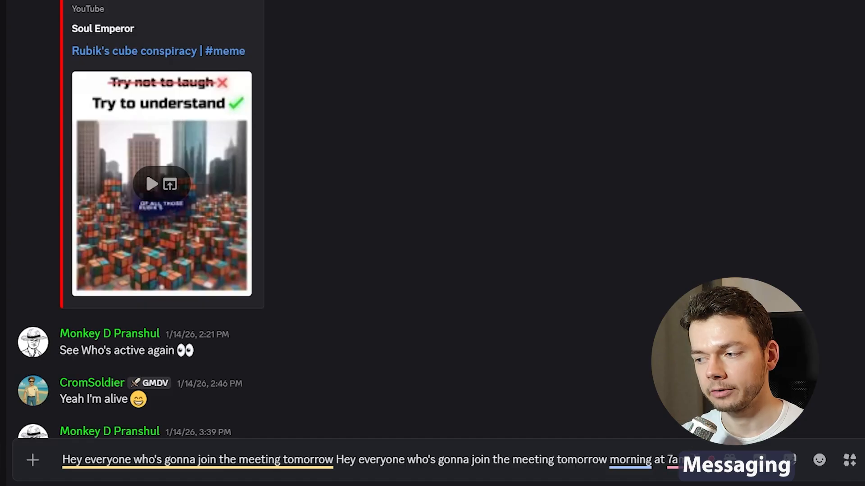
pyautogui.keyDown('shift'); pyautogui.click(684, 452); pyautogui.keyUp('shift')
pyautogui.hotkey('ctrl', 'a')
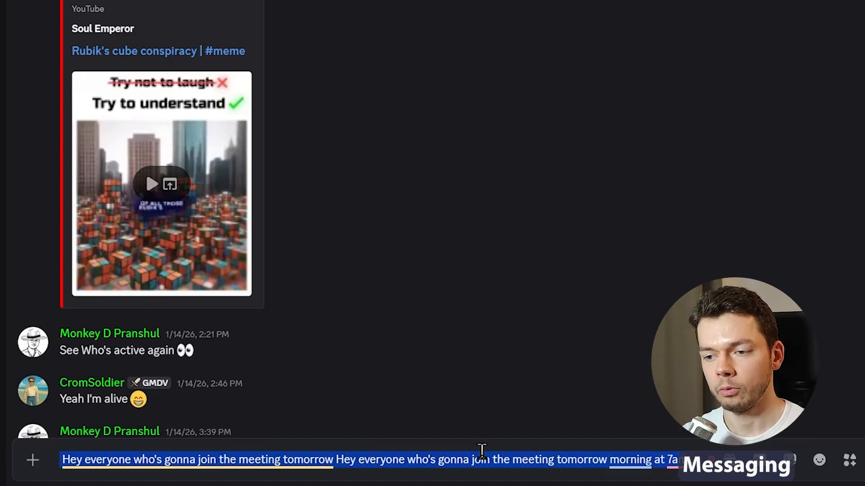
pyautogui.press('BackSpace')
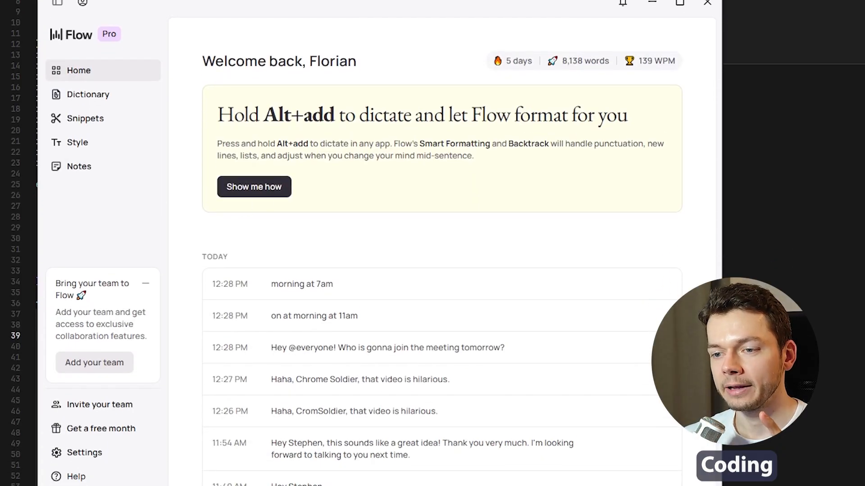
# Step: Review the variable recognition and file tagging options in Wispr Flow's Vibe coding settings, and return to a new Cursor chat
pyautogui.click(86, 452)
pyautogui.click(148, 133)
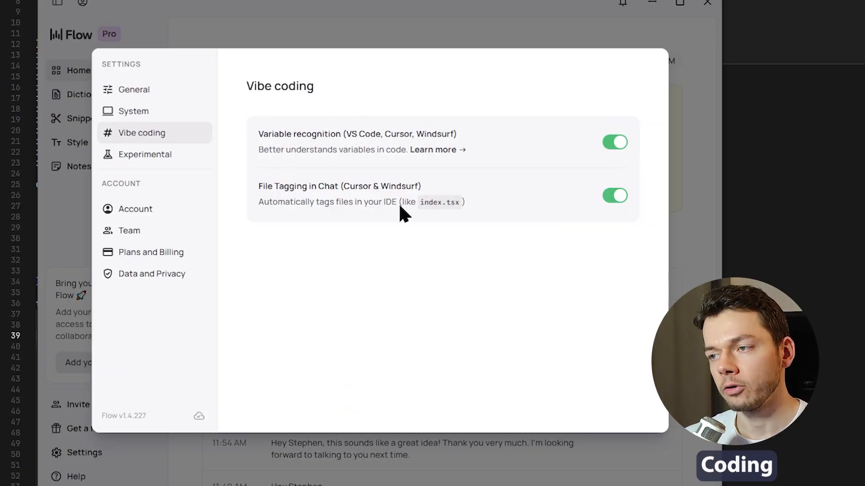
pyautogui.click(690, 211)
pyautogui.click(757, 153)
pyautogui.click(658, 52)
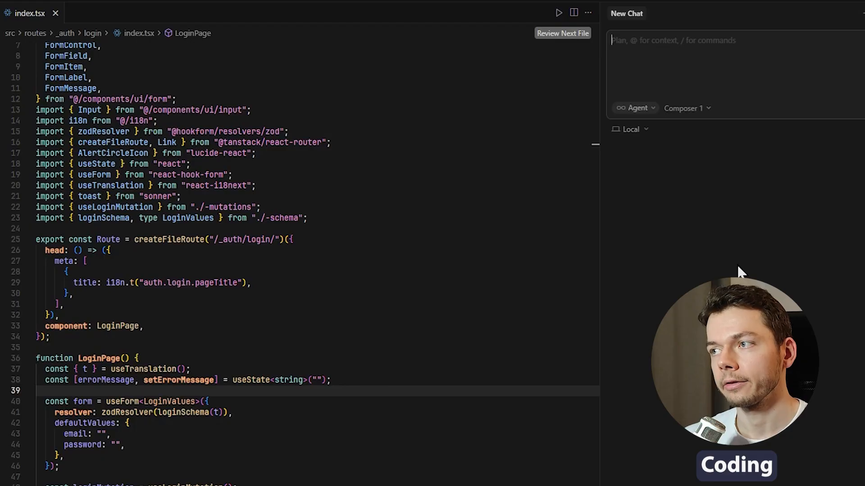
pyautogui.scroll(2, 471, 170)
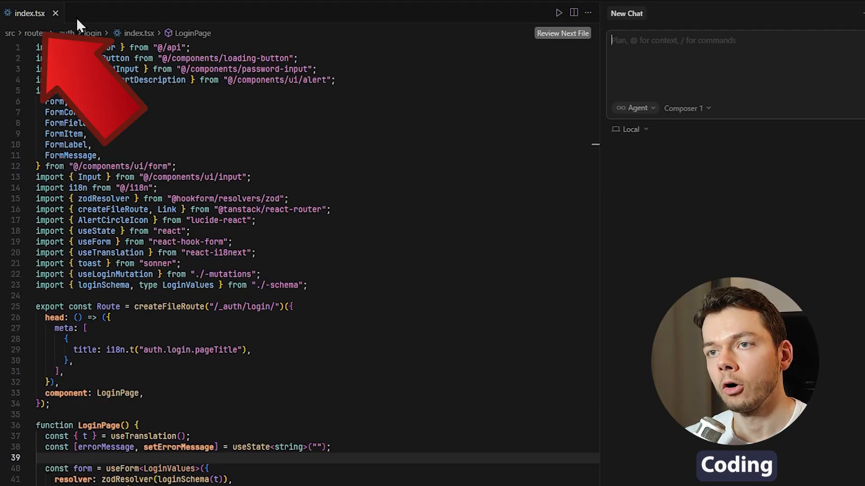
pyautogui.scroll(-13, 286, 277)
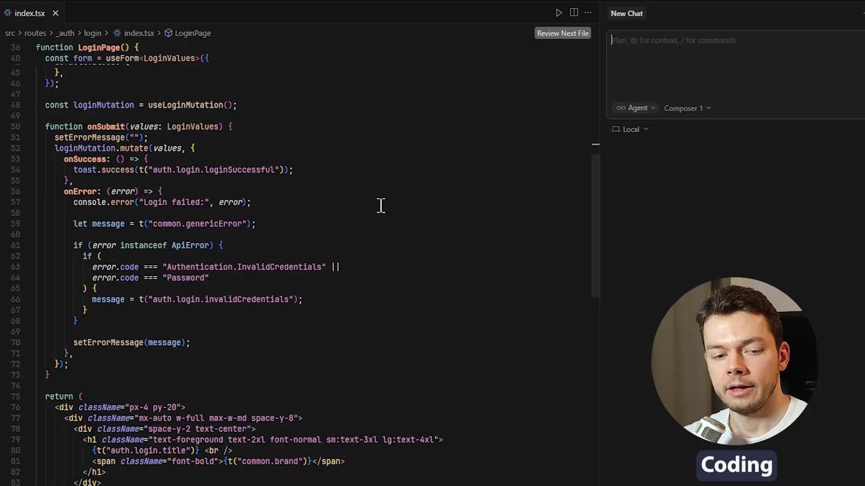
pyautogui.scroll(-6, 380, 204)
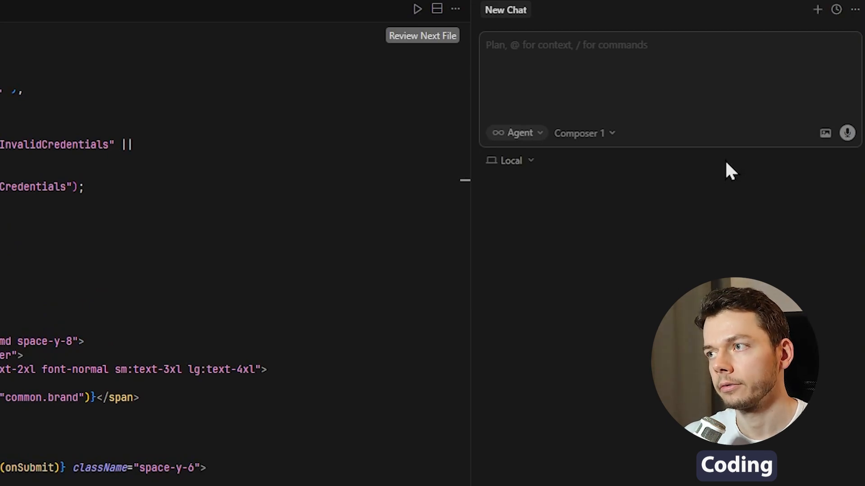
pyautogui.write('Go into the @index.tsx')
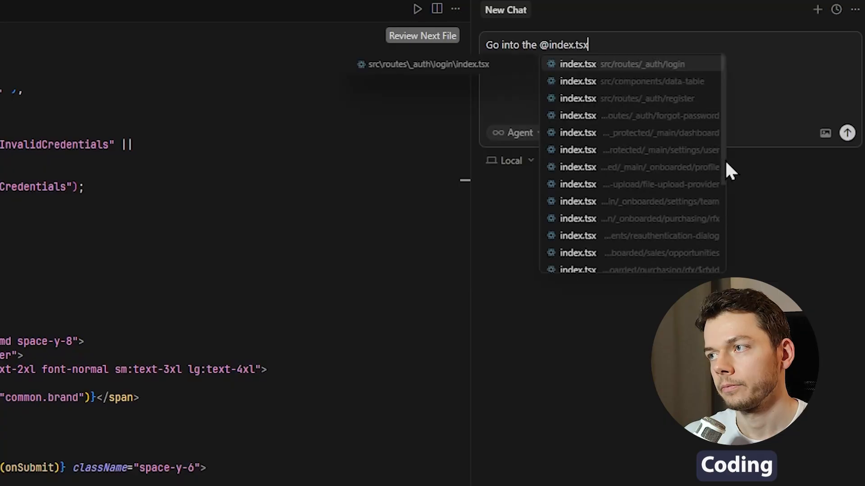
pyautogui.press('Return')
pyautogui.write('and increase the horizontal padding to 6.')
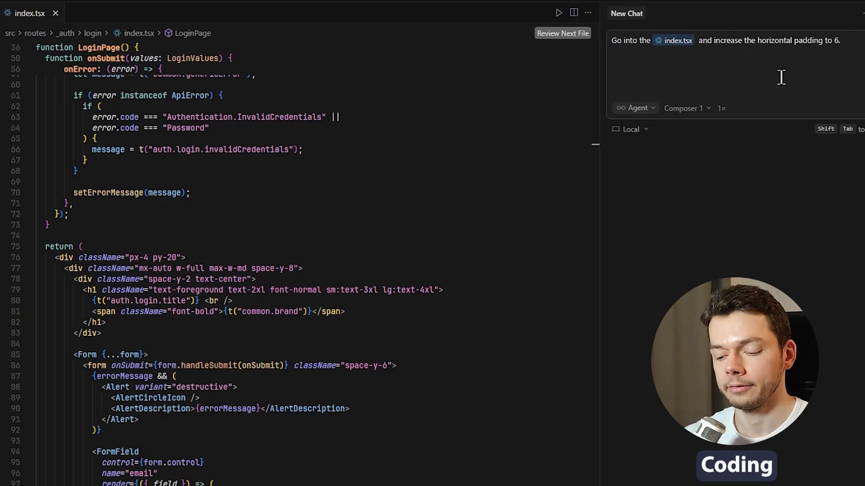
pyautogui.press('Return')
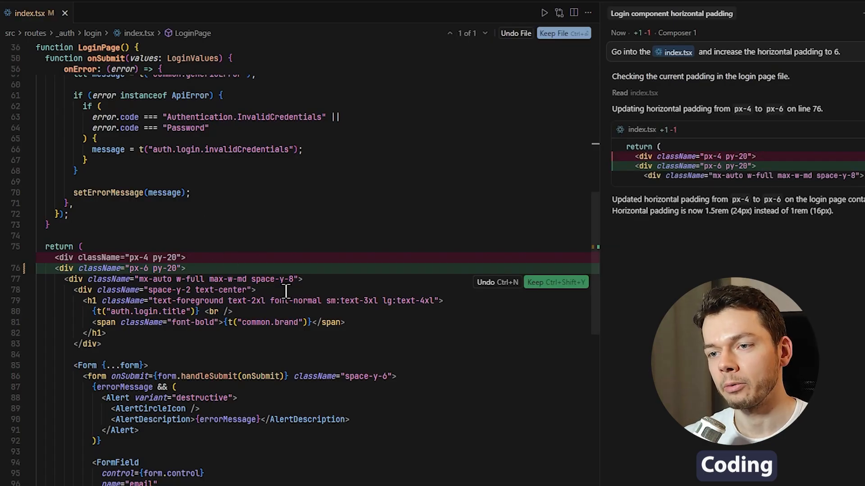
pyautogui.click(144, 268)
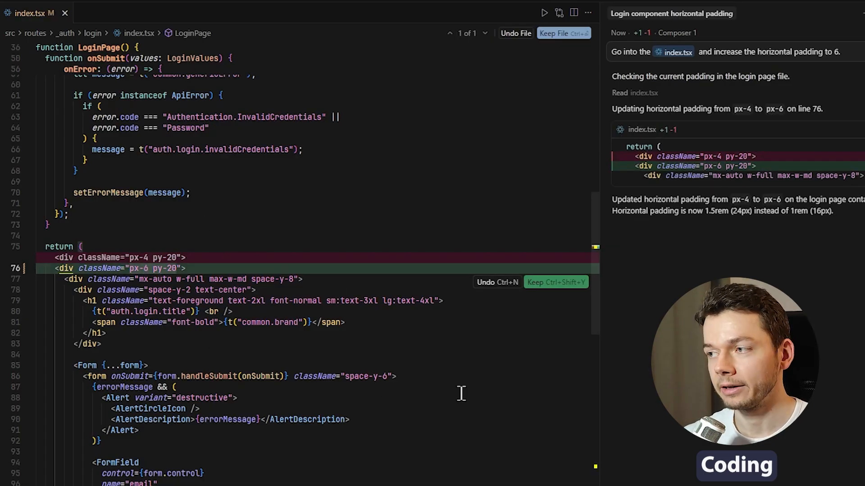
# Step: Reopen the sent padding prompt for editing and clear its text, highlighting useLoginMutation in the login page code as the reference variable
pyautogui.scroll(5, 405, 309)
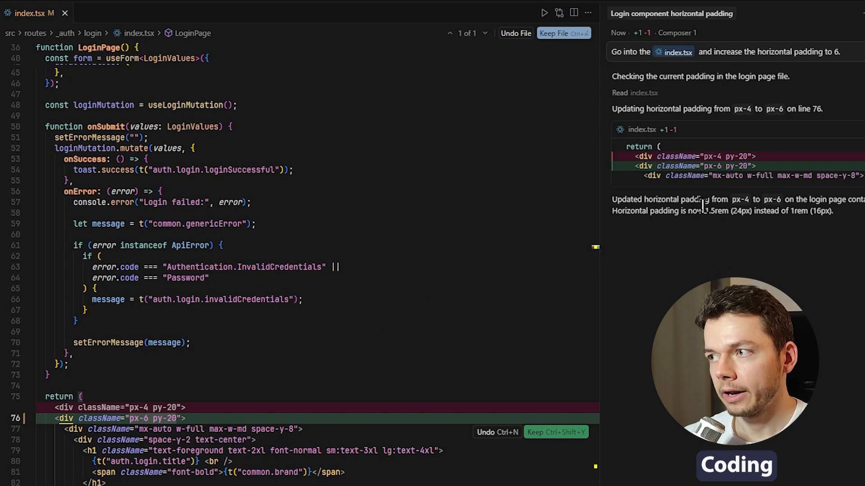
pyautogui.click(833, 81)
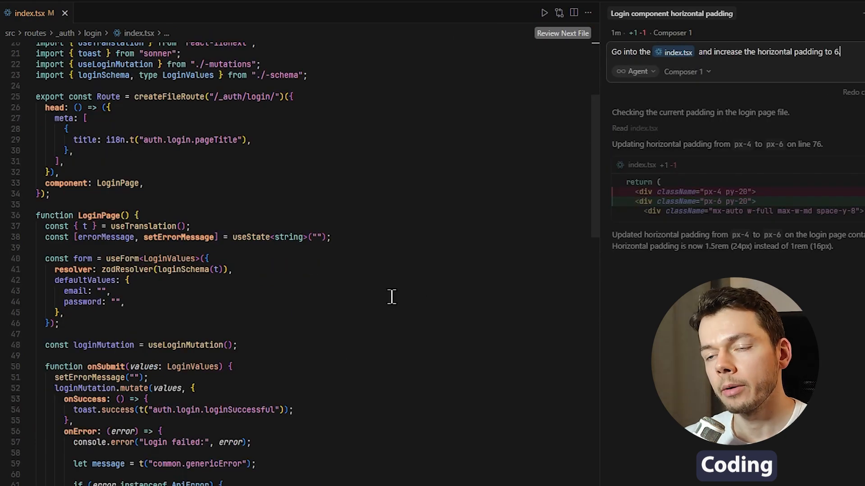
pyautogui.doubleClick(182, 346)
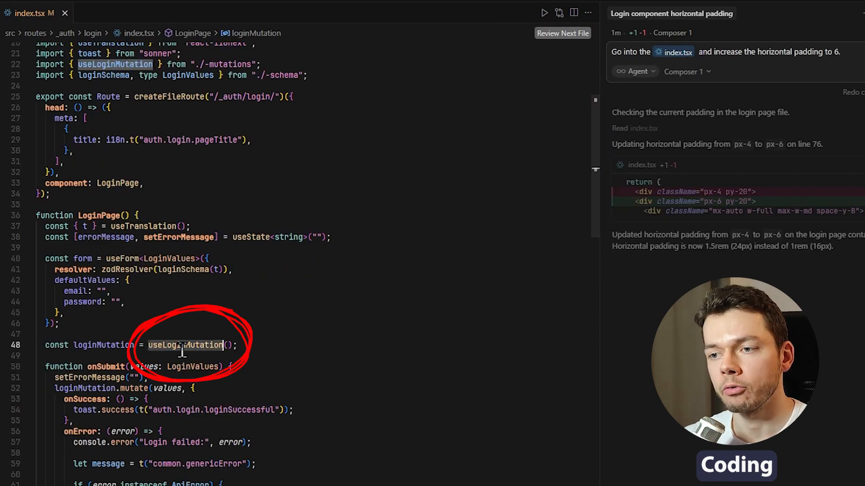
pyautogui.tripleClick(806, 53)
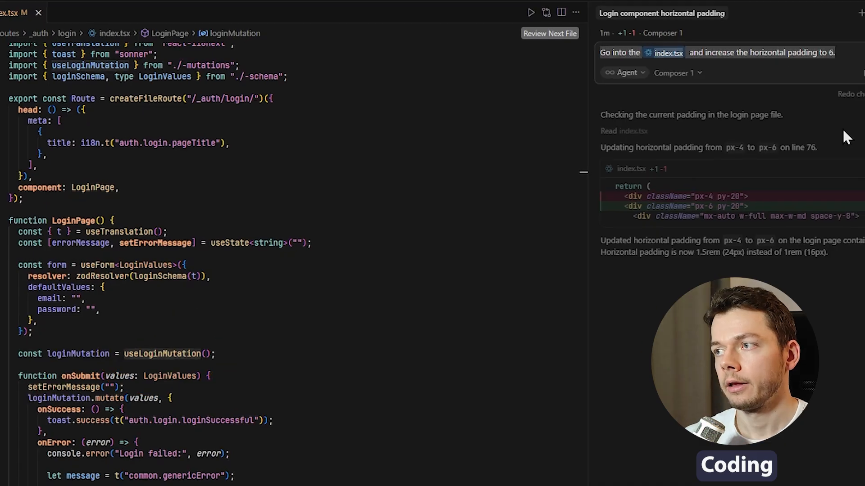
pyautogui.press('BackSpace')
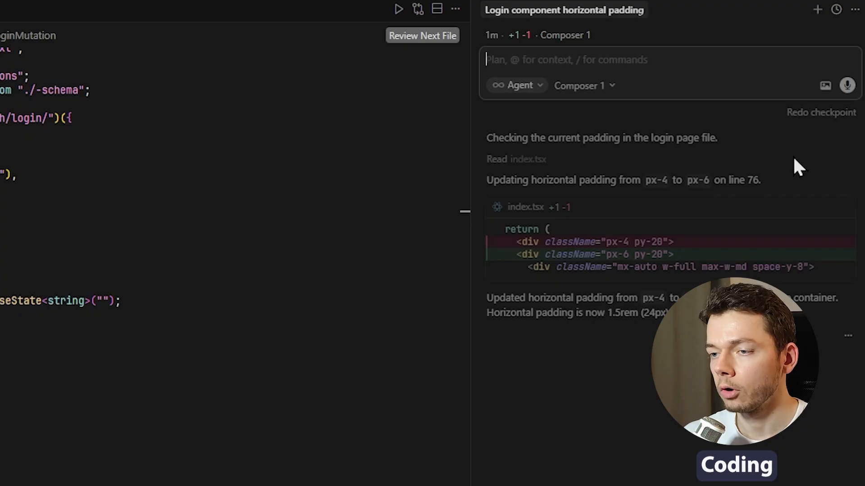
pyautogui.write('Go into the @index.tsx')
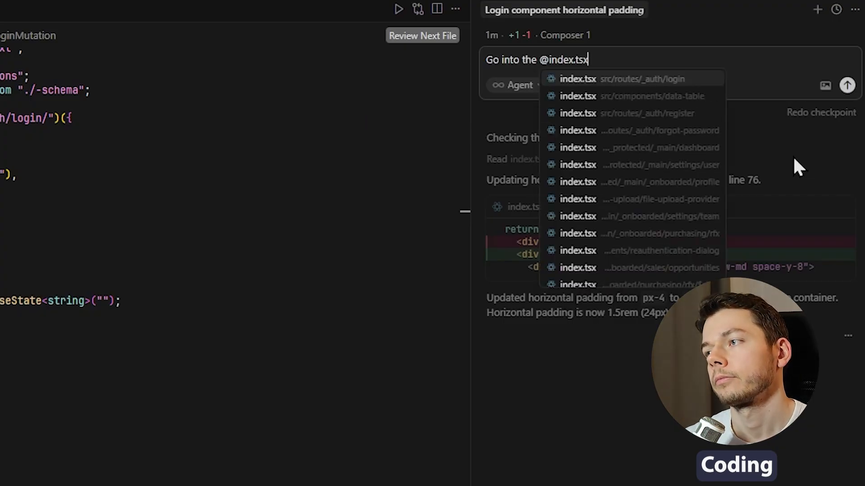
pyautogui.press('Return')
pyautogui.write('file and comment out the useLoginMutation.')
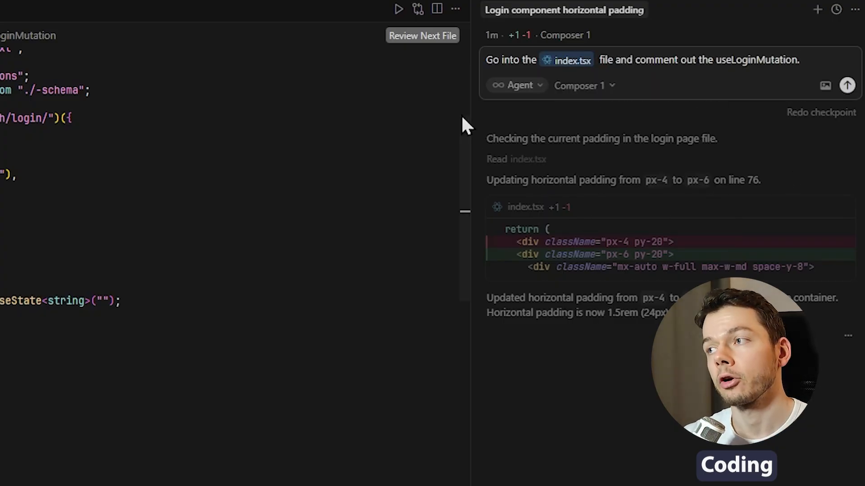
pyautogui.doubleClick(736, 59)
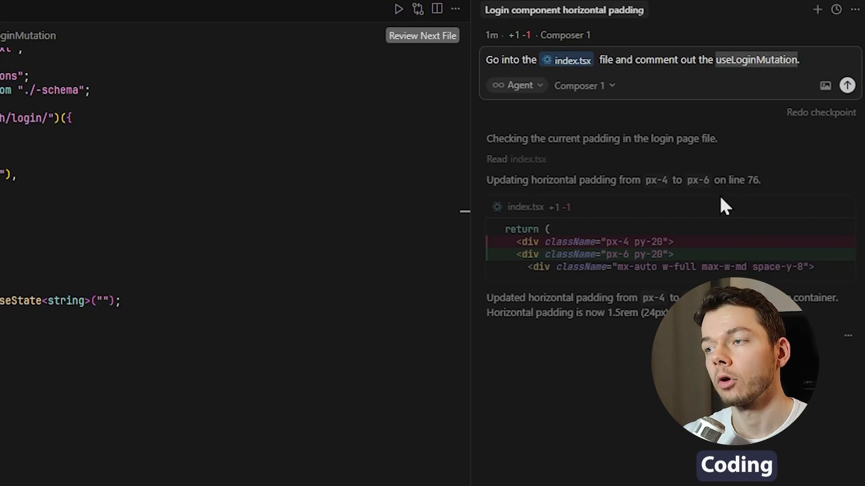
pyautogui.doubleClick(159, 346)
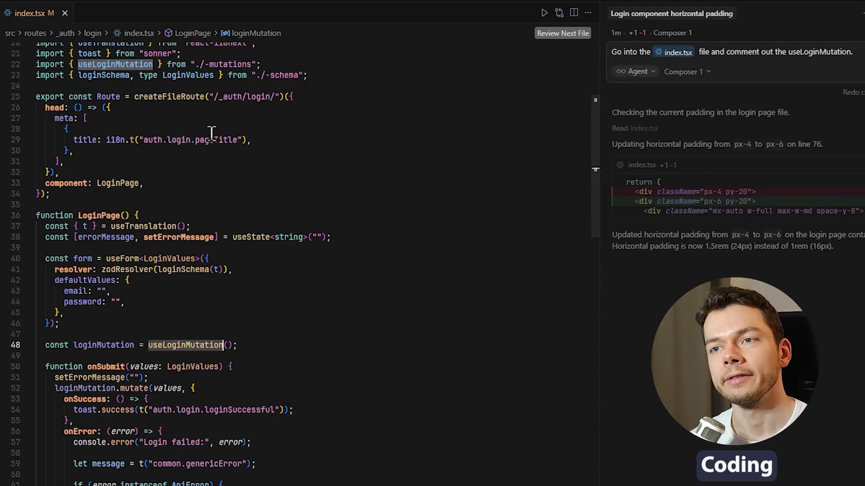
# Step: Search the project's files for "index" to examine which folders contain an index.tsx, and close the search
pyautogui.moveTo(211, 141)
pyautogui.click(340, 184)
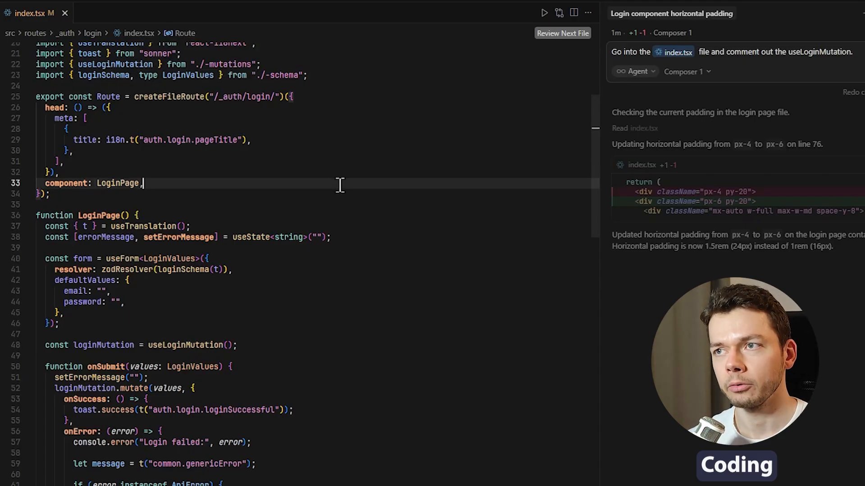
pyautogui.hotkey('ctrl', 'p')
pyautogui.write('index')
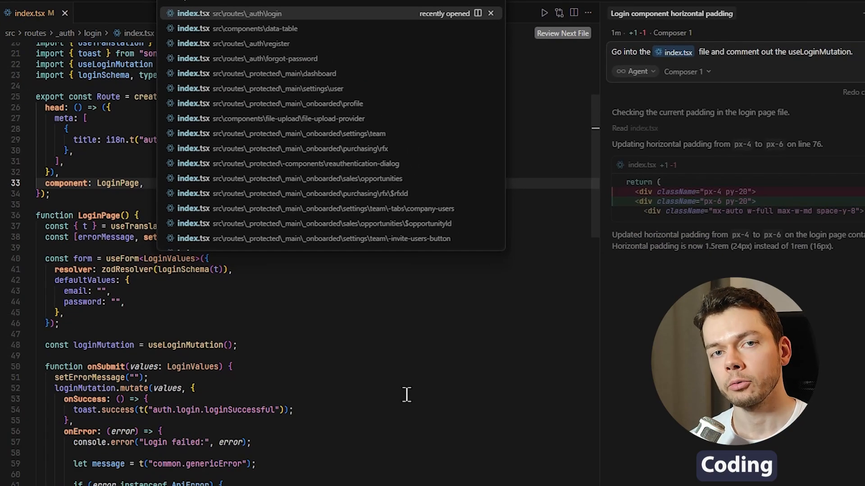
pyautogui.press('Escape')
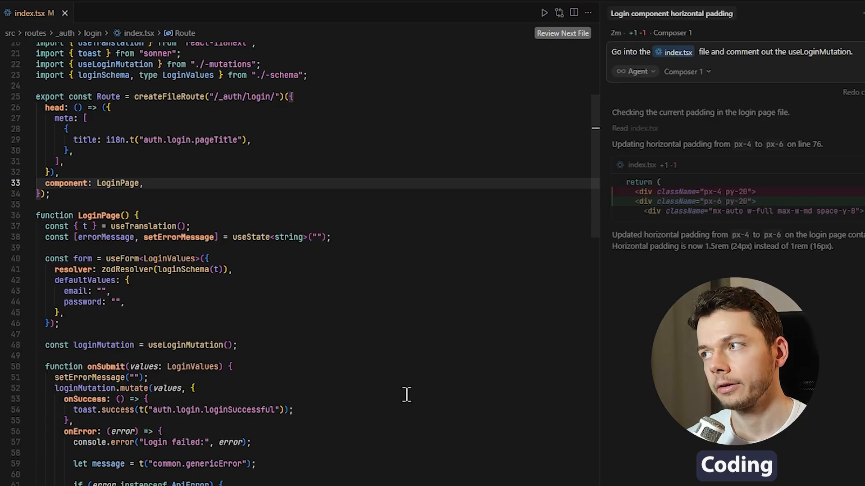
# Step: Replace the prompt draft with the dictated text "Go into the index.tsx file and comment out the useLogin mutation."
pyautogui.tripleClick(852, 51)
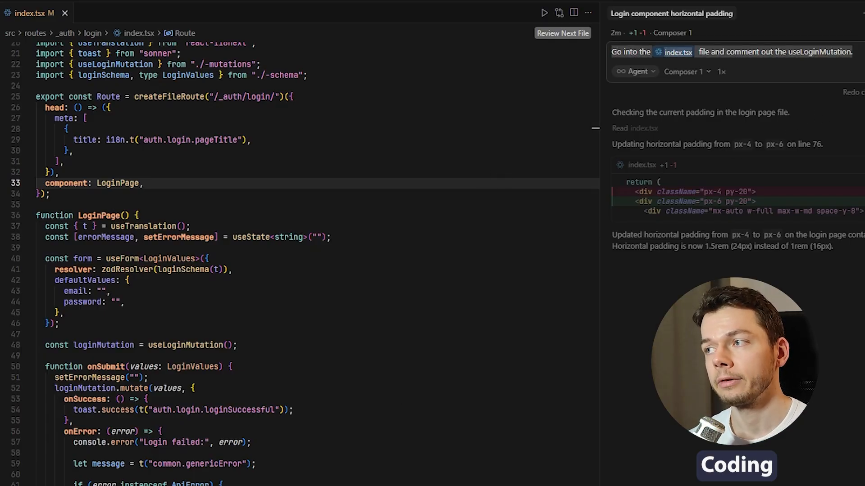
pyautogui.press('BackSpace')
pyautogui.click(405, 89)
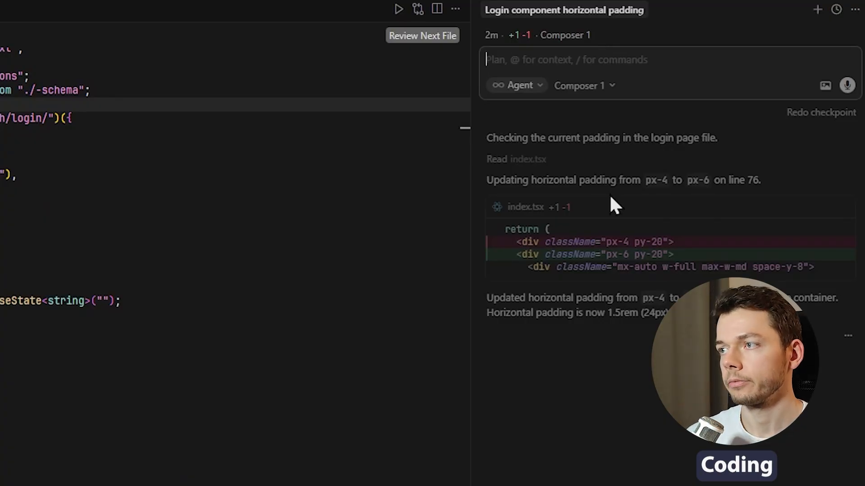
pyautogui.write('Go into the index.tsx file and comment out the useLogin mutation.')
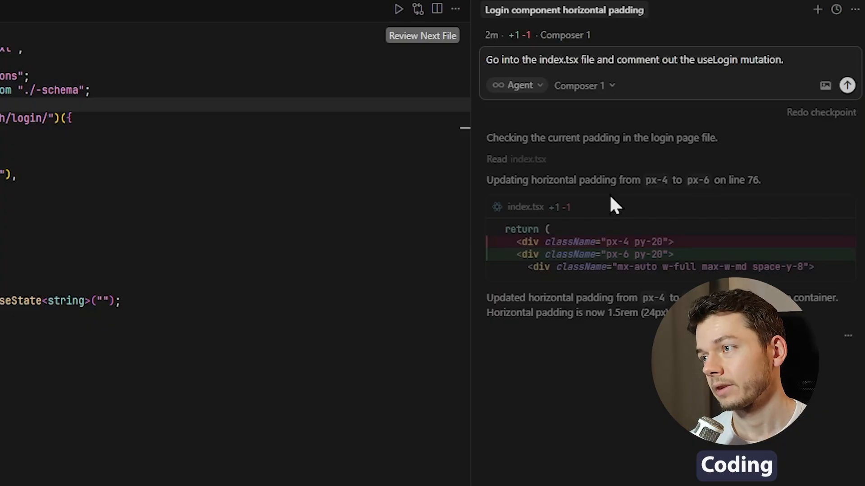
# Step: Check how the dictated prompt renders the file reference index.tsx and the spacing in "useLogin mutation"
pyautogui.click(578, 61)
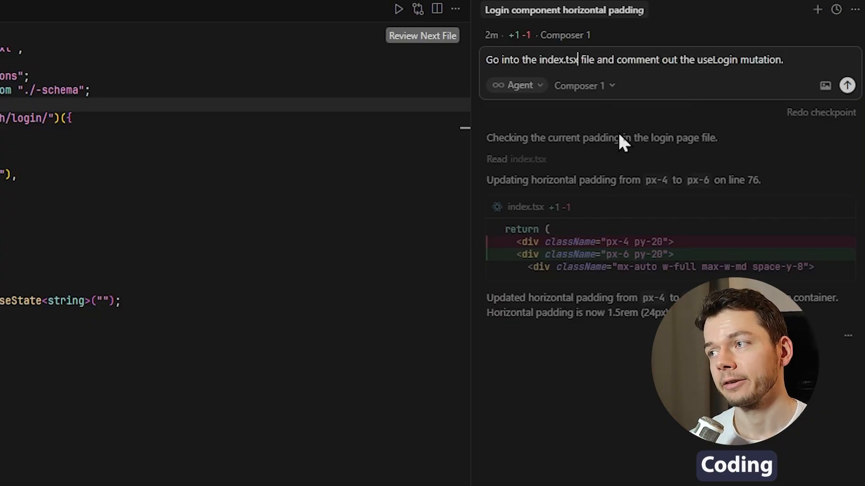
pyautogui.hotkey('ctrl', 'shift', 'Left')
pyautogui.hotkey('ctrl', 'shift', 'Left')
pyautogui.hotkey('ctrl', 'shift', 'Left')
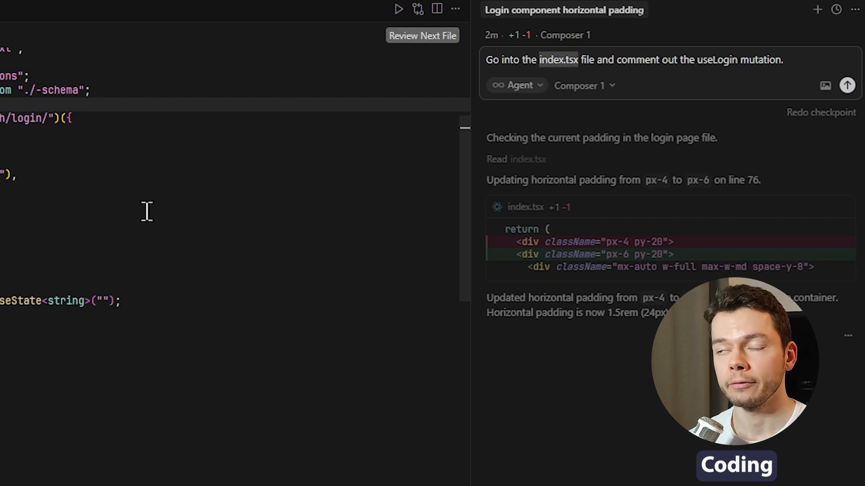
pyautogui.click(731, 61)
pyautogui.press('Right')
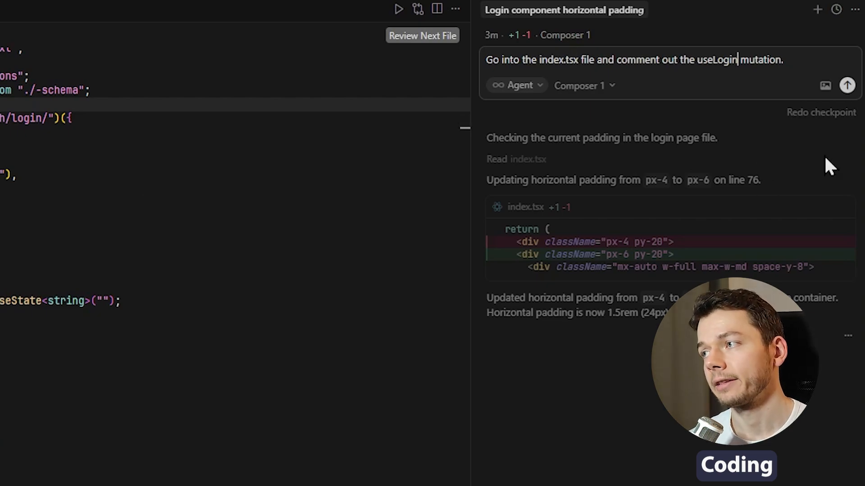
# Step: Clear the draft, dictate "Go into the index.tsx file and comment out the useLoginMutation." with Superwhisper, and highlight the variable name
pyautogui.hotkey('ctrl', 'a')
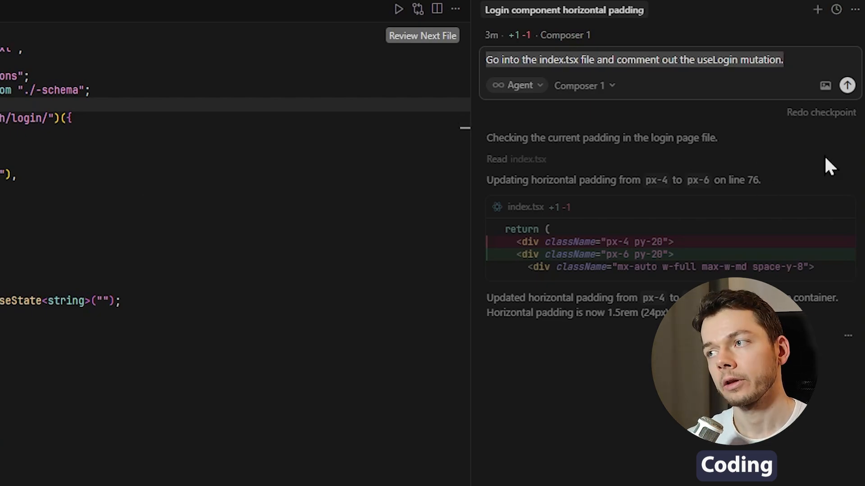
pyautogui.press('BackSpace')
pyautogui.hotkey('alt', 'Tab')
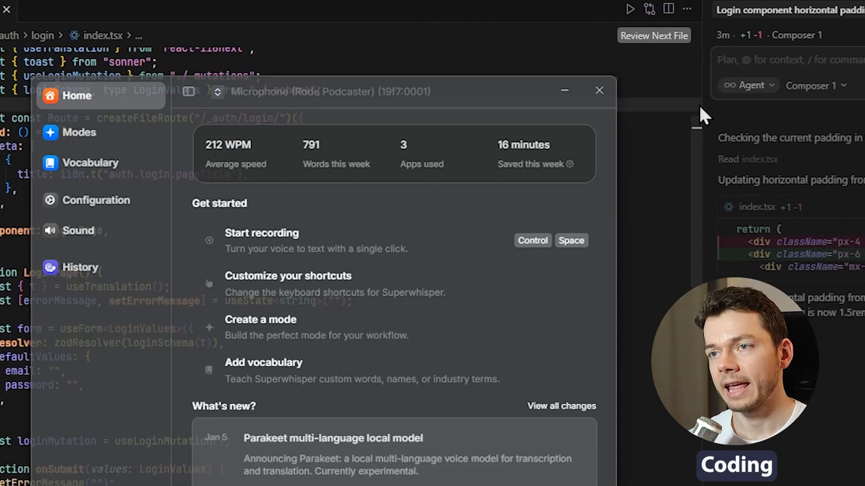
pyautogui.click(760, 63)
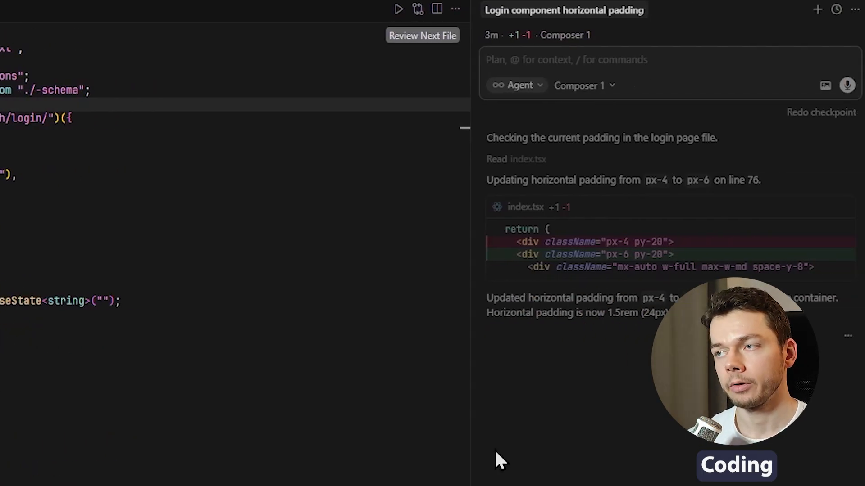
pyautogui.hotkey('ctrl', 'space')
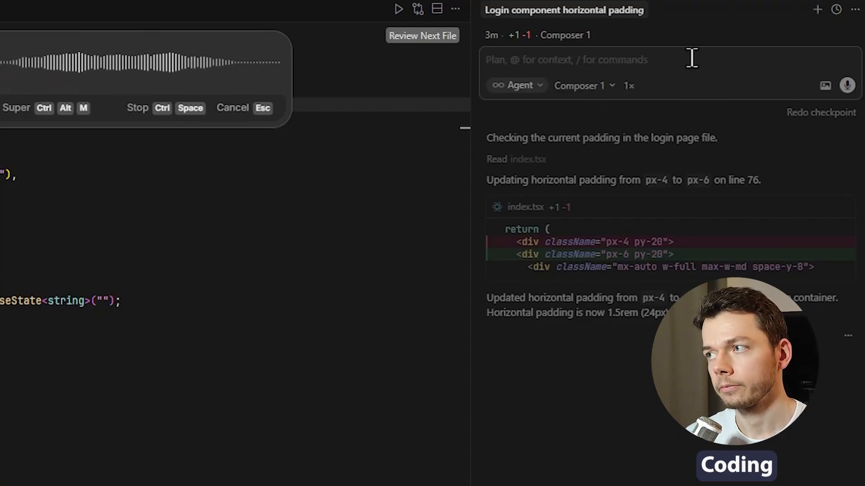
pyautogui.hotkey('ctrl', 'space')
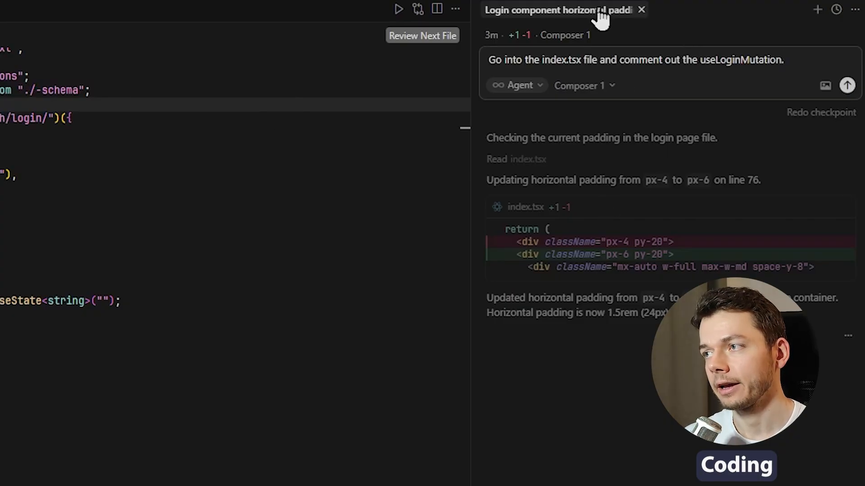
pyautogui.doubleClick(742, 59)
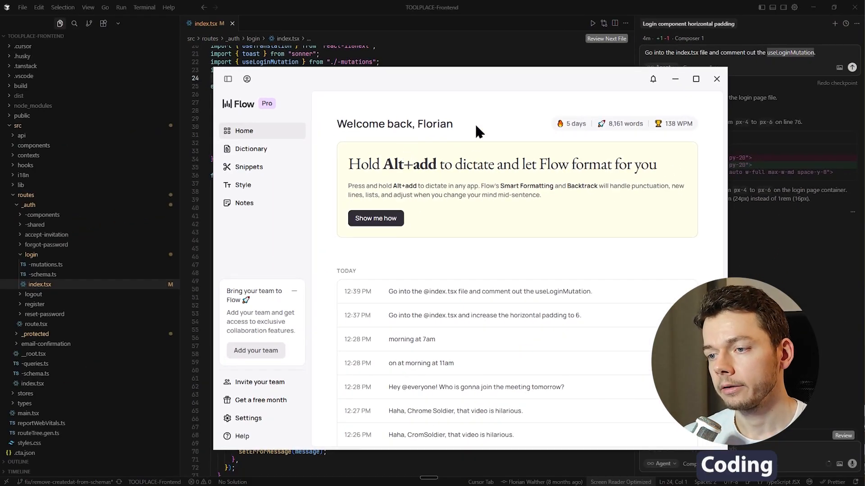
# Step: Switch to Wispr Flow and start a new snippet with the trigger phrase "insert email template"
pyautogui.click(479, 54)
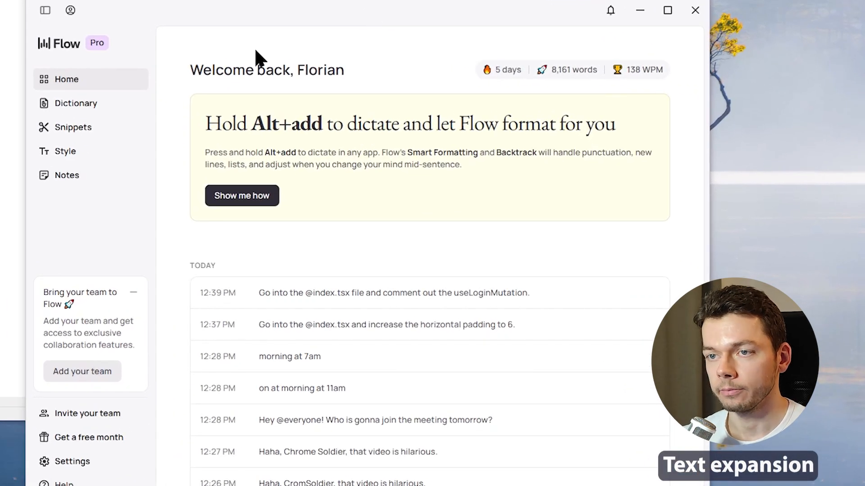
pyautogui.click(98, 129)
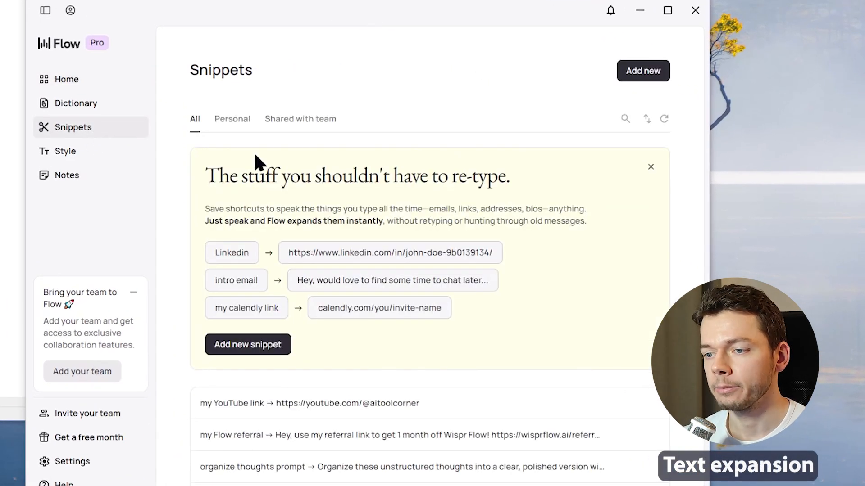
pyautogui.click(622, 79)
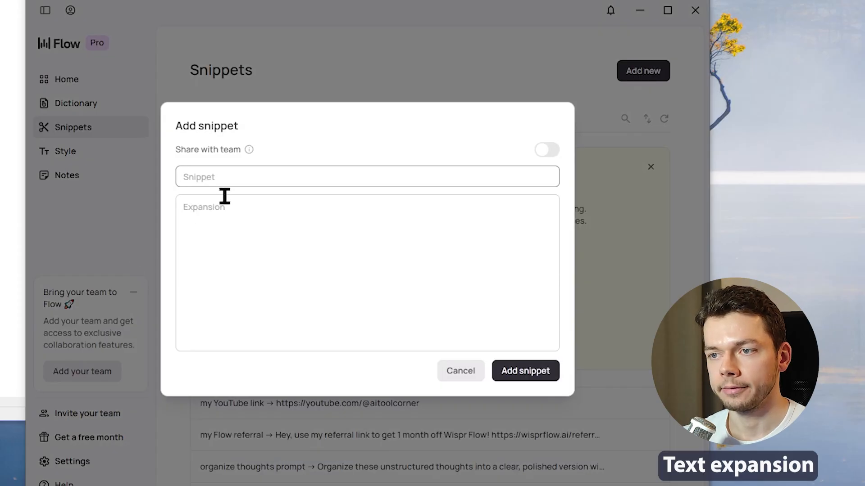
pyautogui.click(228, 251)
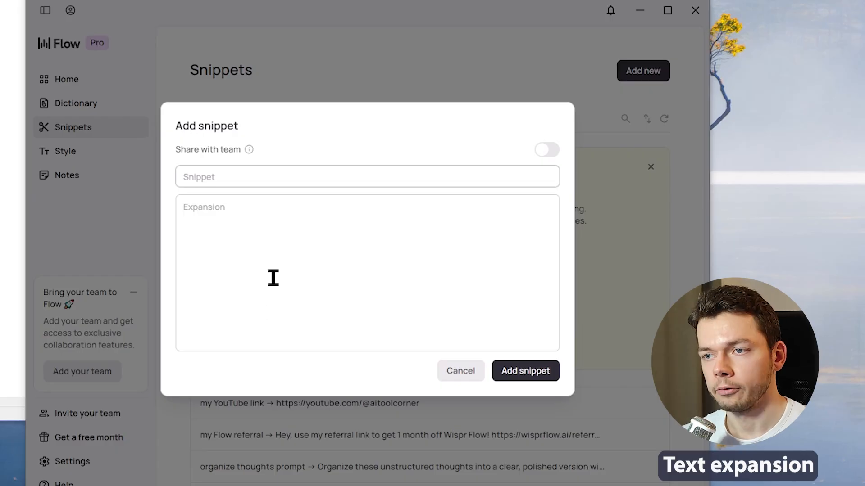
pyautogui.click(261, 177)
pyautogui.write('insert email tempa')
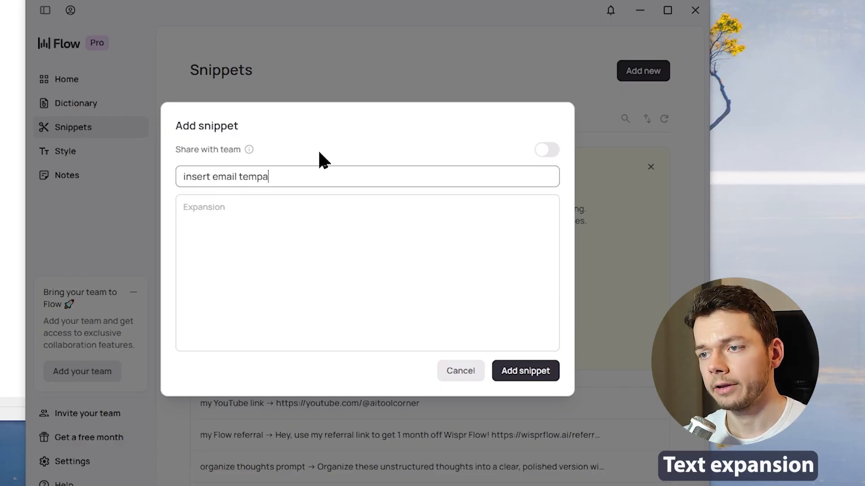
pyautogui.press('BackSpace')
pyautogui.write('late')
# Step: Paste the email template starting with "Hi {{FirstName}}," as the snippet's expansion, and save the snippet
pyautogui.click(303, 276)
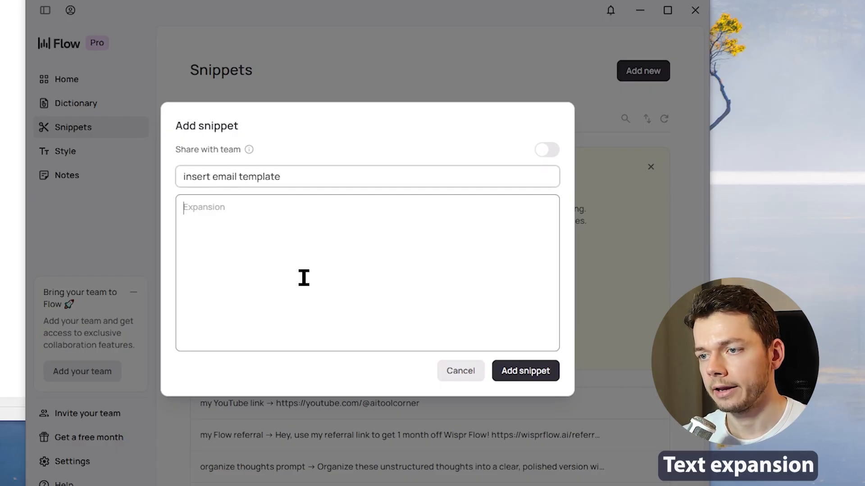
pyautogui.hotkey('ctrl', 'v')
pyautogui.scroll(3, 343, 303)
pyautogui.moveTo(214, 208); pyautogui.dragTo(296, 210)
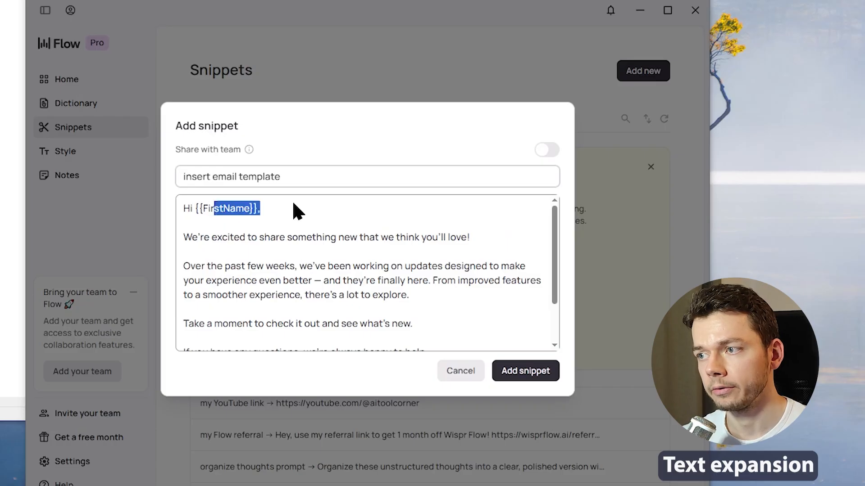
pyautogui.click(545, 377)
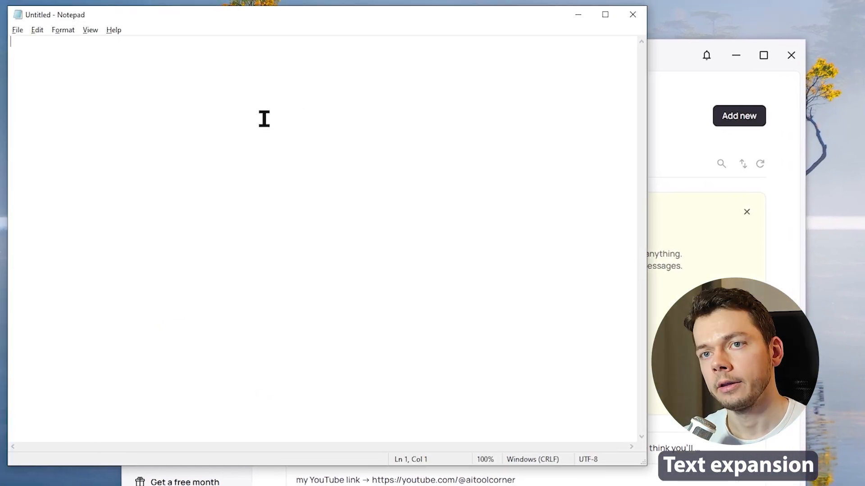
# Step: Expand the email template snippet in the empty Notepad document, and highlight the "my YouTube link" entry in Flow's snippet list
pyautogui.write('/email')
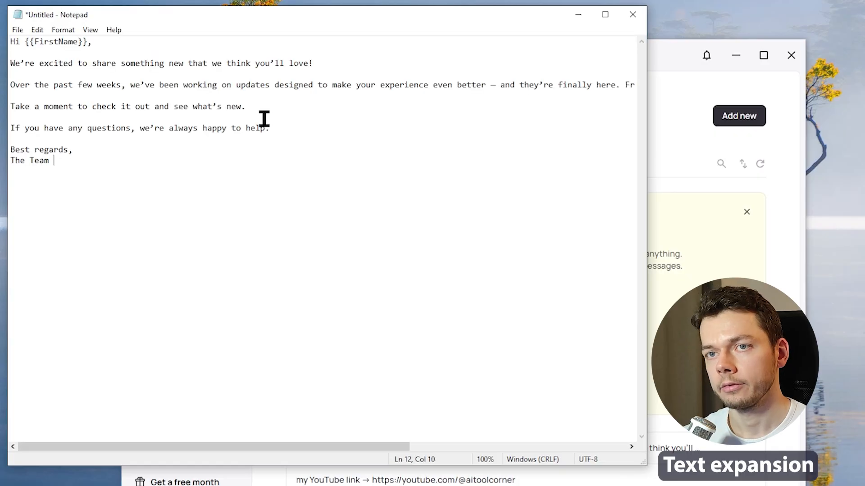
pyautogui.click(670, 50)
pyautogui.scroll(-2, 585, 419)
pyautogui.moveTo(296, 418); pyautogui.dragTo(528, 418)
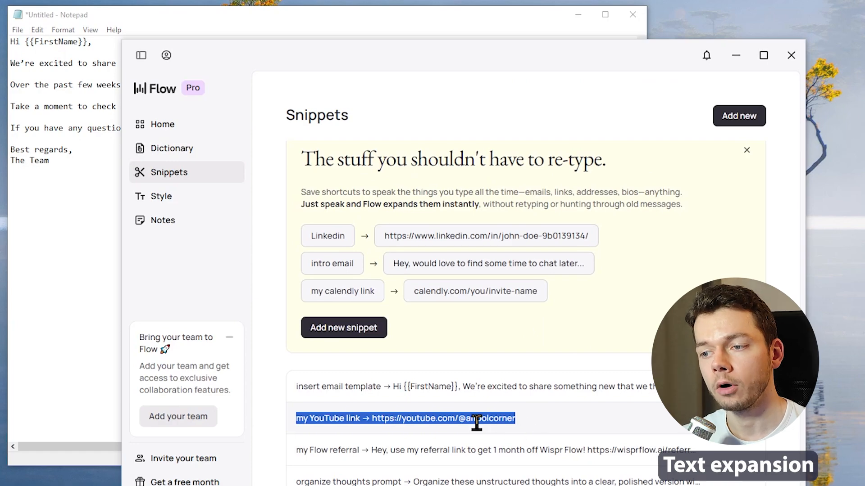
pyautogui.click(54, 258)
pyautogui.hotkey('ctrl', 'a')
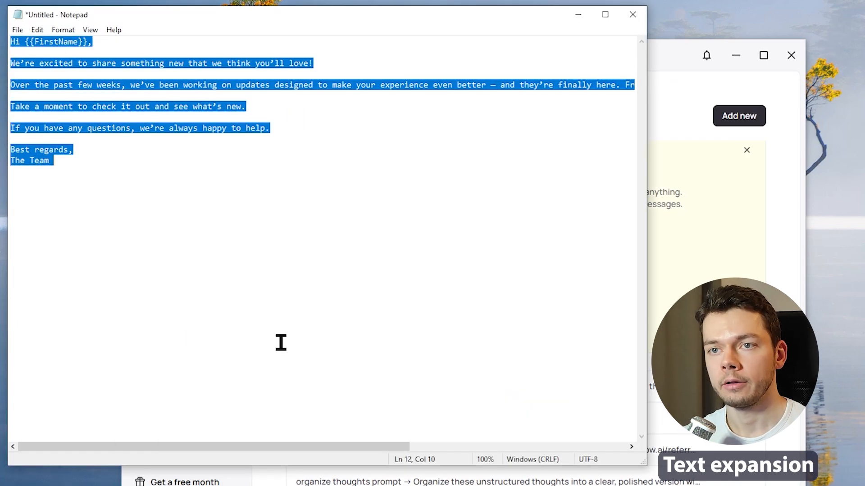
pyautogui.press('BackSpace')
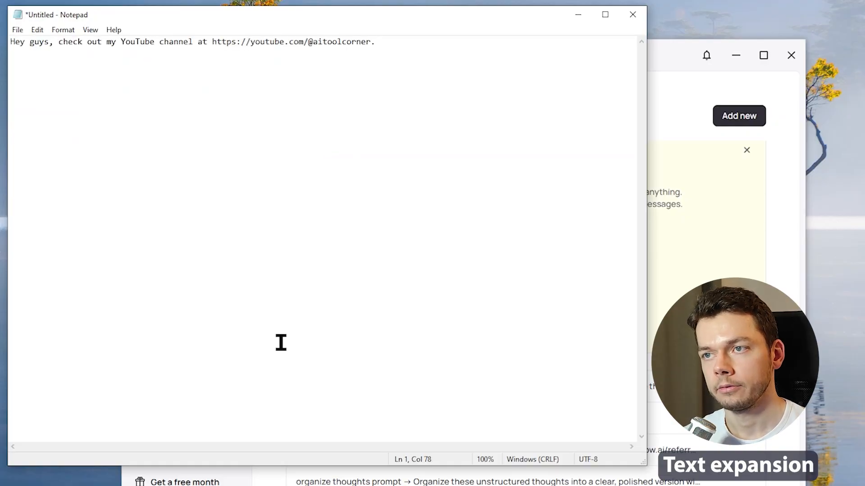
pyautogui.hotkey('ctrl', 'shift', 'Left')
pyautogui.hotkey('ctrl', 'shift', 'Left')
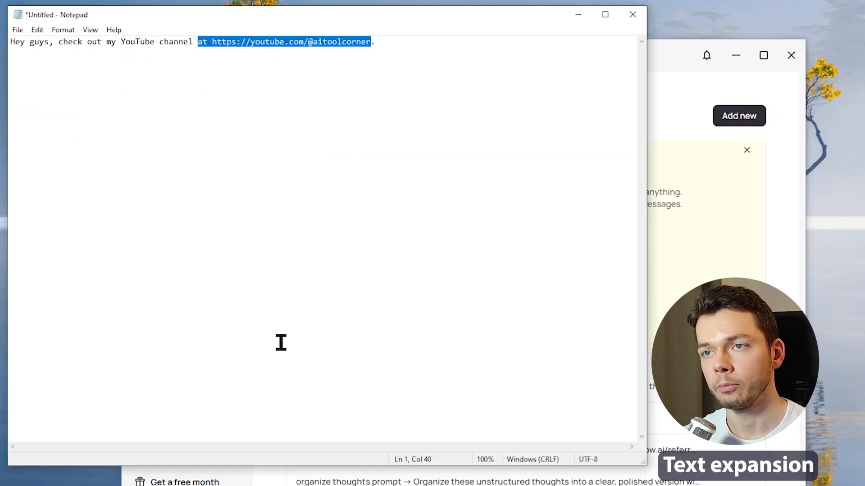
pyautogui.hotkey('ctrl', 'shift', 'Right')
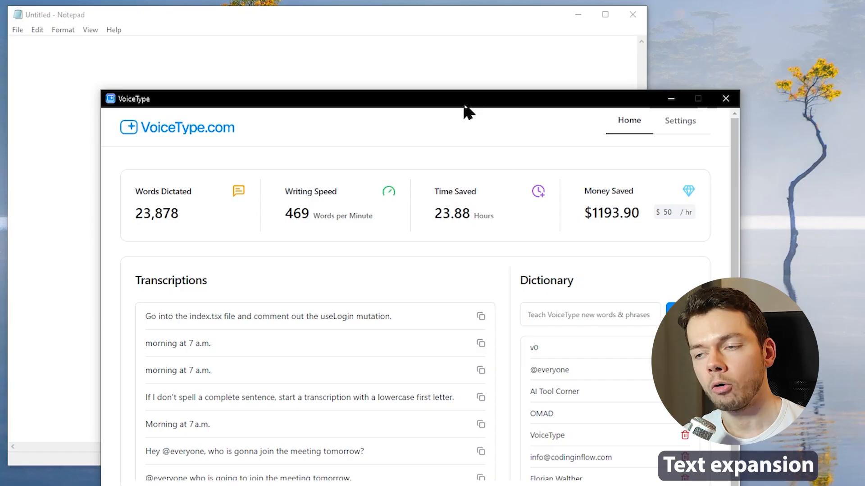
pyautogui.click(678, 121)
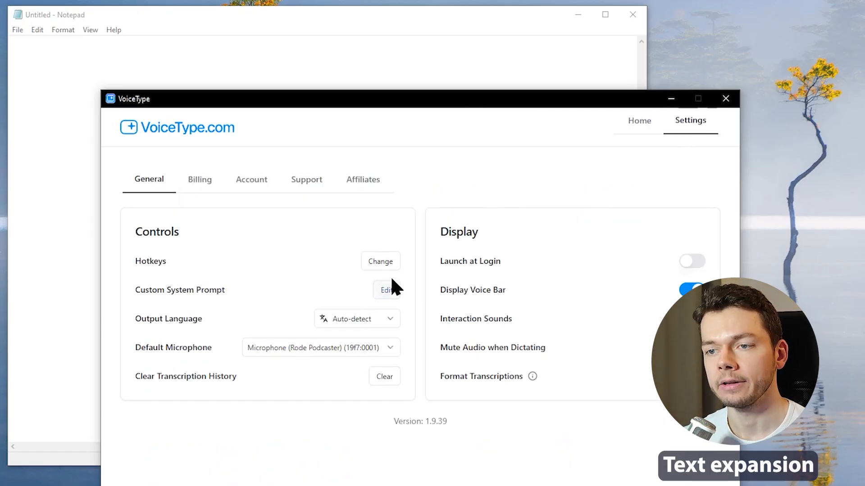
pyautogui.click(387, 291)
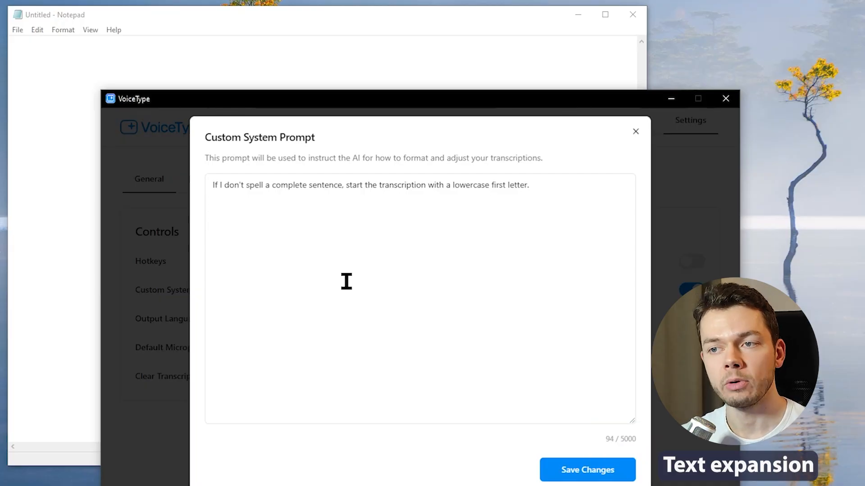
pyautogui.write('When I say "my YouTube link" replace it with: "https://youtube.com/@aitoolcorner"')
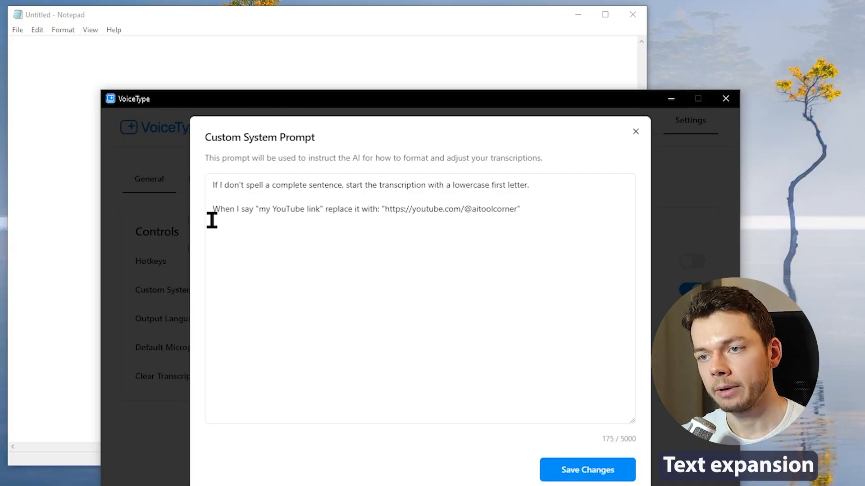
pyautogui.moveTo(210, 218); pyautogui.dragTo(543, 228)
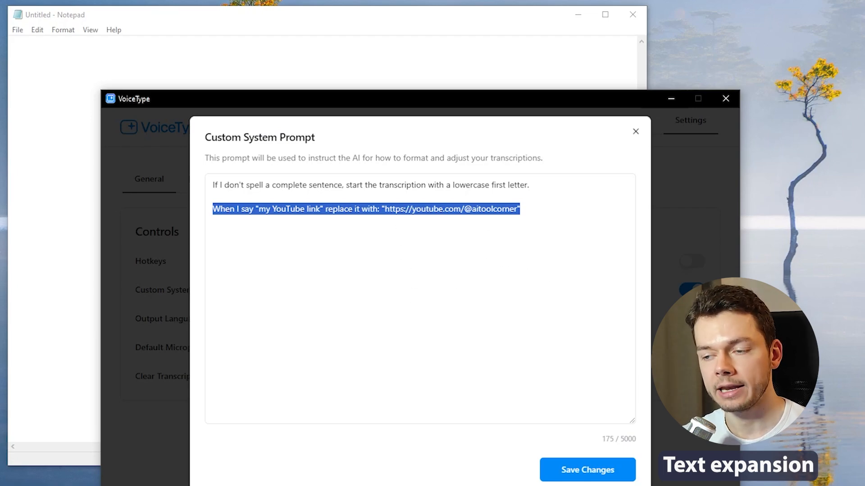
pyautogui.click(586, 473)
pyautogui.click(265, 61)
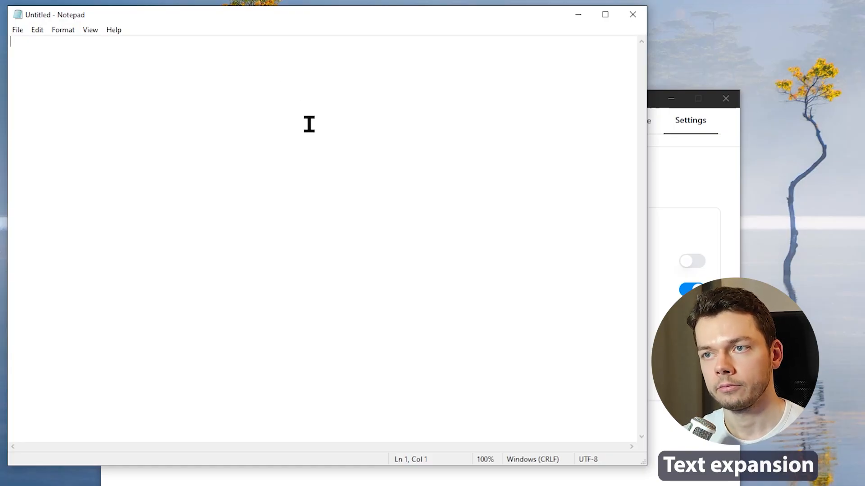
pyautogui.write('yt')
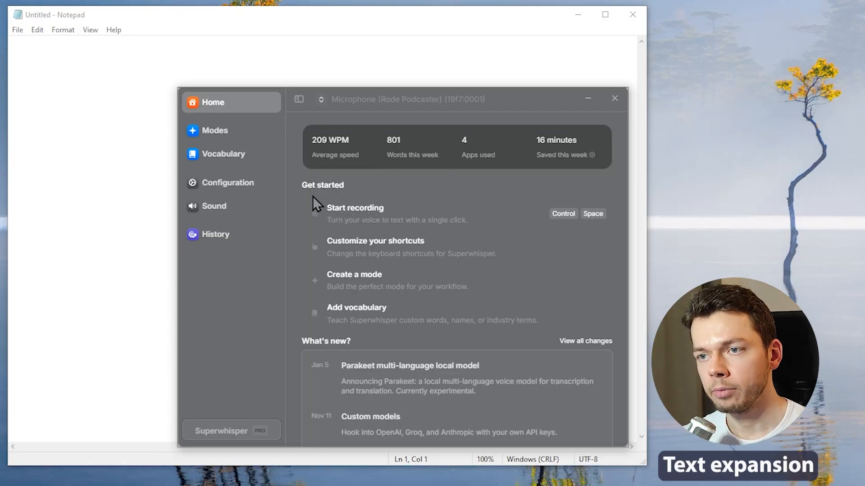
pyautogui.click(236, 162)
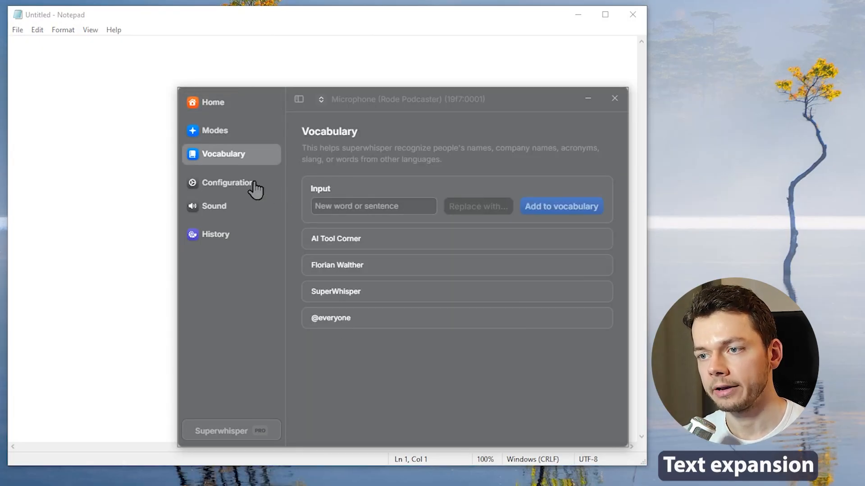
pyautogui.click(390, 205)
pyautogui.write('m')
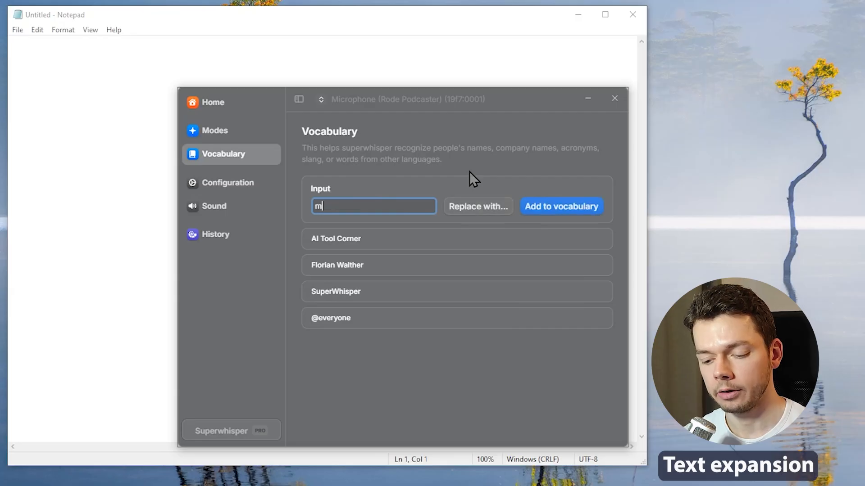
pyautogui.write('y YouTube link')
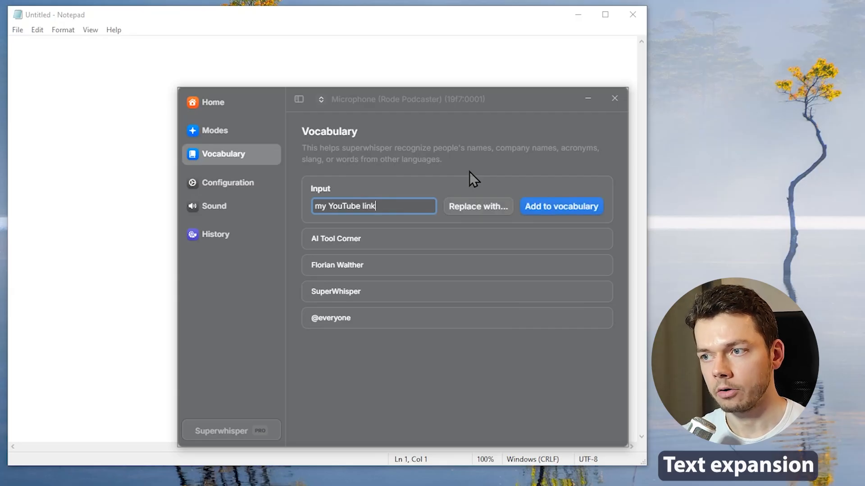
pyautogui.click(469, 211)
pyautogui.click(477, 275)
pyautogui.write('https://youtube.com/@aitoolcorner')
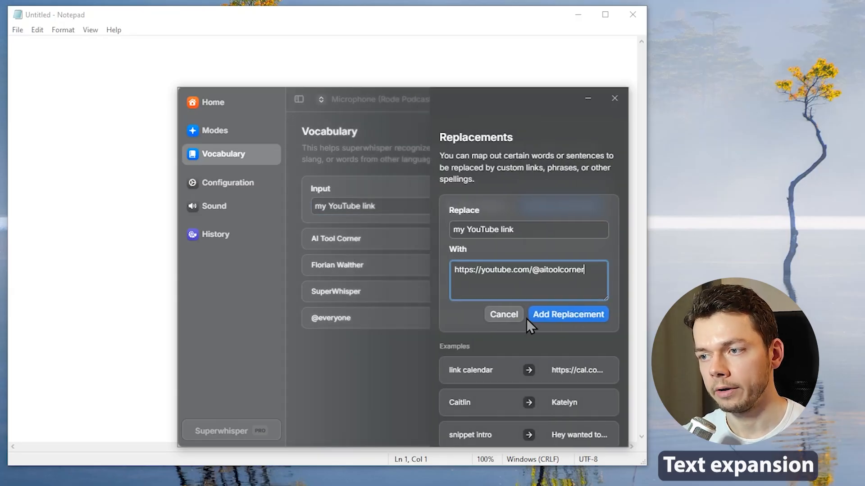
pyautogui.click(575, 314)
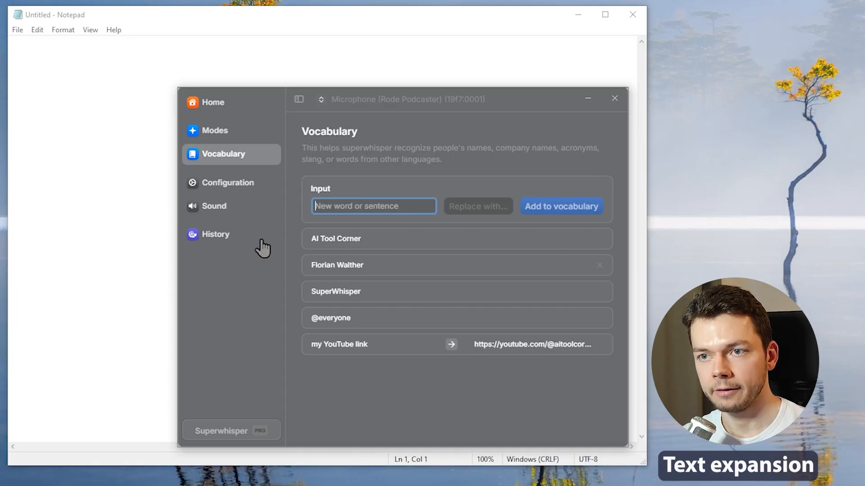
# Step: Record a test dictation into the empty Notepad document with Superwhisper
pyautogui.click(120, 165)
pyautogui.hotkey('ctrl', 'space')
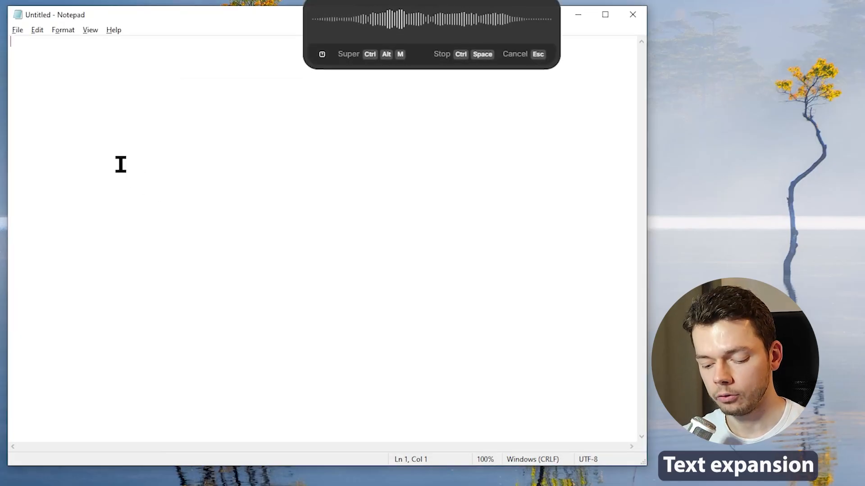
pyautogui.hotkey('ctrl', 'space')
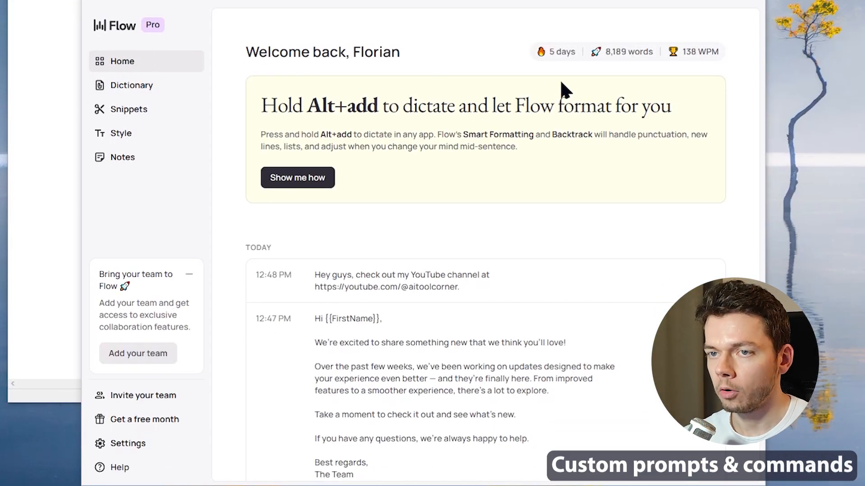
# Step: In Wispr Flow's settings, check the experimental Command Mode option and the keyboard shortcut assigned to it
pyautogui.click(156, 443)
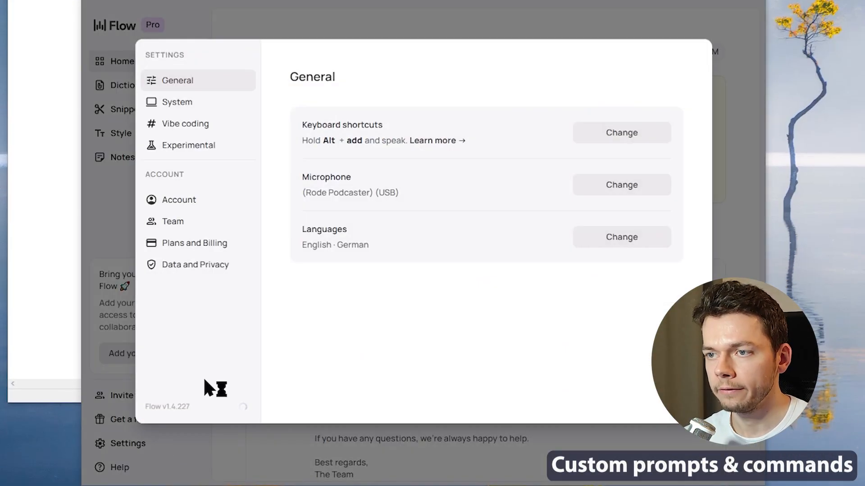
pyautogui.click(212, 155)
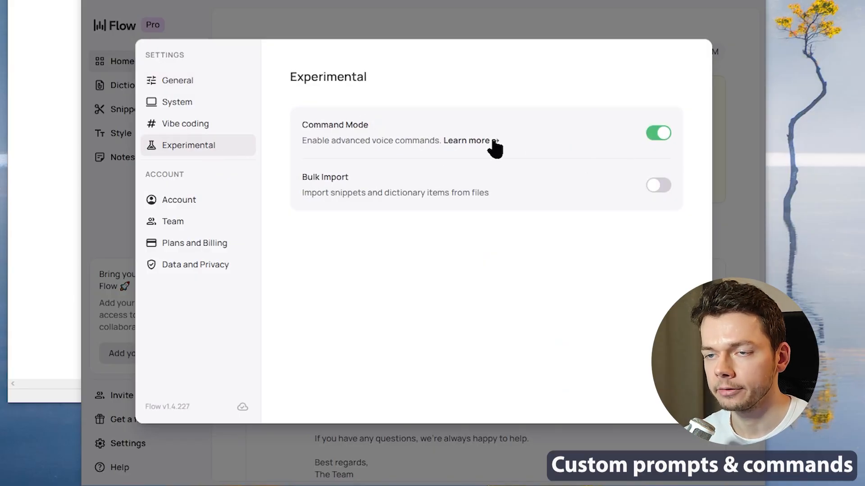
pyautogui.click(198, 84)
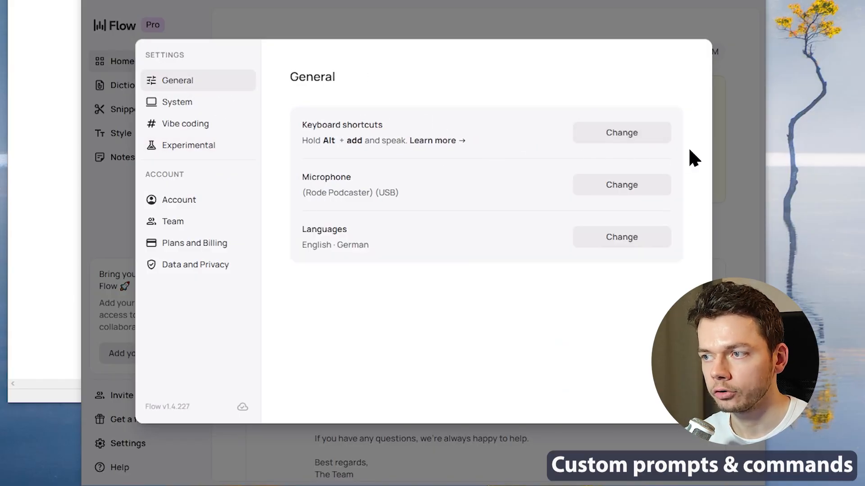
pyautogui.click(657, 135)
pyautogui.scroll(-3, 518, 189)
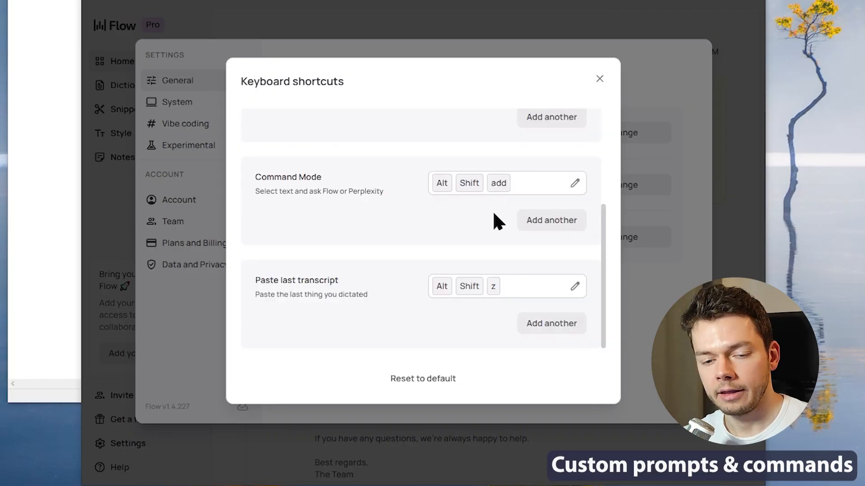
pyautogui.click(677, 145)
pyautogui.click(742, 129)
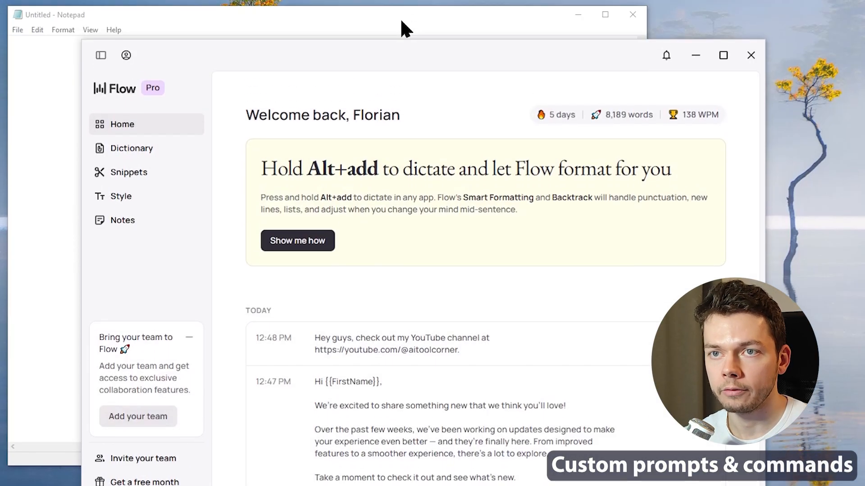
# Step: Dictate a short email reply into Notepad with Wispr Flow, thanking the recipient and agreeing to the idea, and select the whole text
pyautogui.click(401, 21)
pyautogui.press('alt+KP_Add')
pyautogui.hotkey('ctrl', 'a')
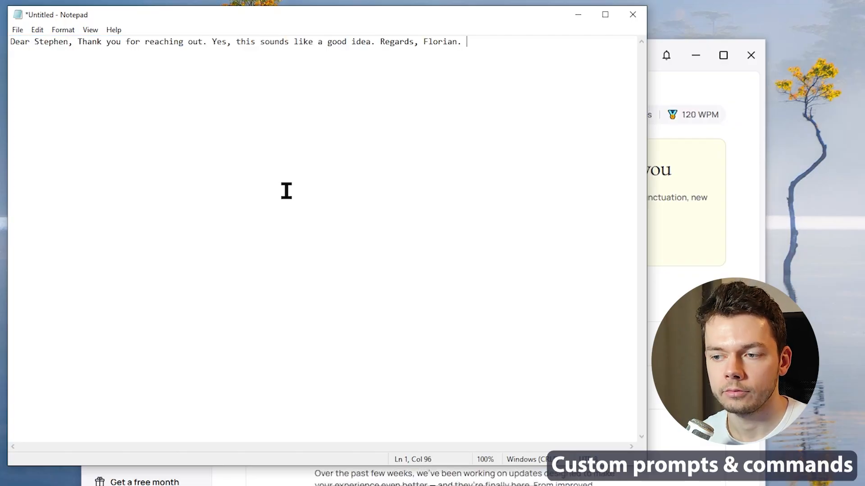
pyautogui.hotkey('ctrl', 'a')
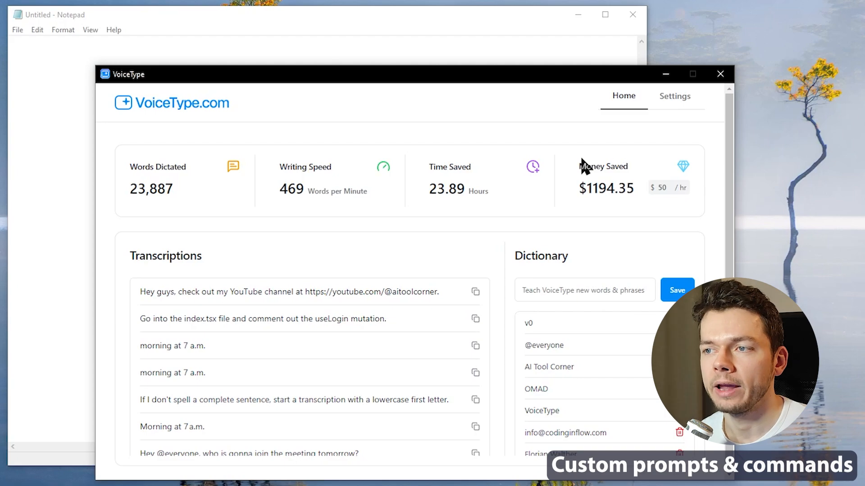
# Step: Add to VoiceType's custom system prompt that dictation starting with Hey VoiceType is treated as instructions rather than verbatim dictation
pyautogui.click(674, 107)
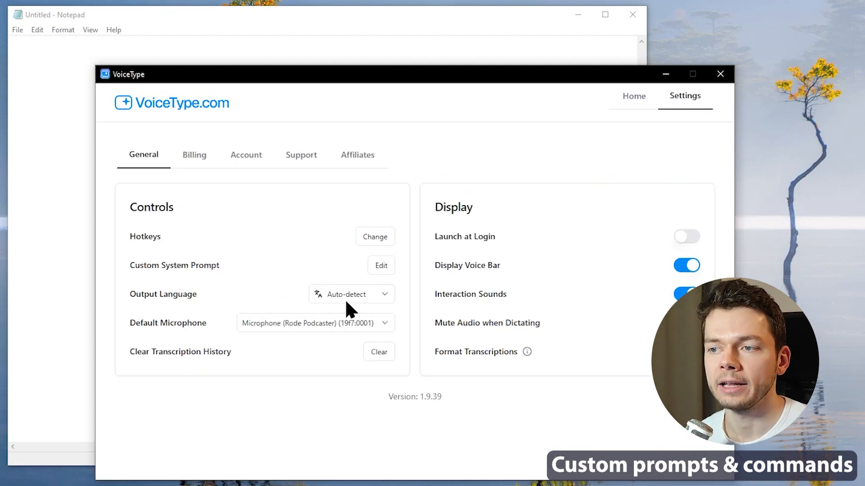
pyautogui.click(381, 266)
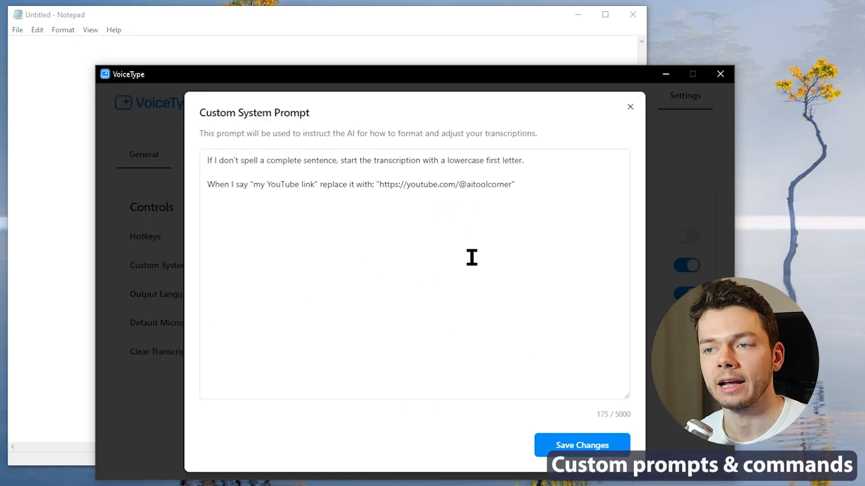
pyautogui.press('Return')
pyautogui.press('Return')
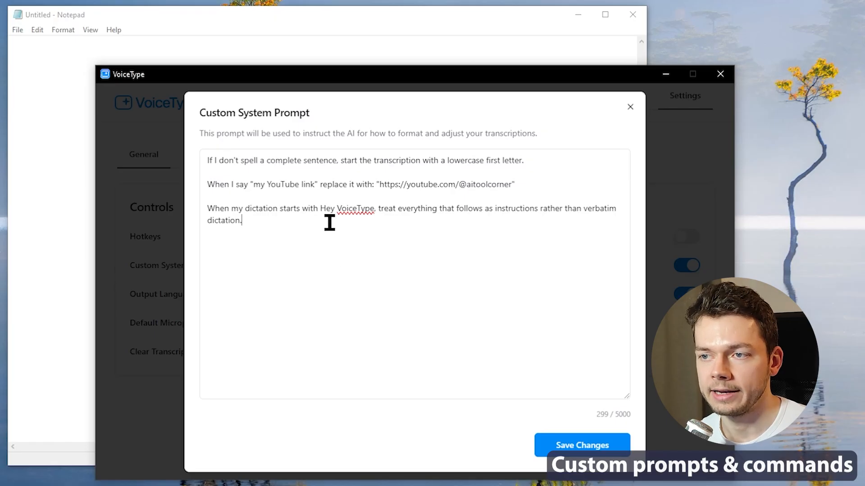
# Step: Change the trigger phrase in the new rule to "Hey VoiceType ..." with quotation marks and an ellipsis, and save the custom system prompt
pyautogui.click(321, 208)
pyautogui.write('"')
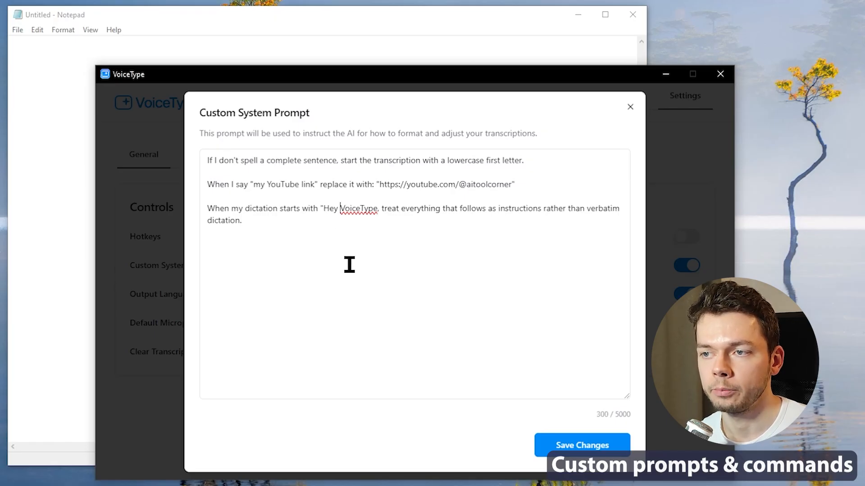
pyautogui.write('"')
pyautogui.press('Left')
pyautogui.write('...')
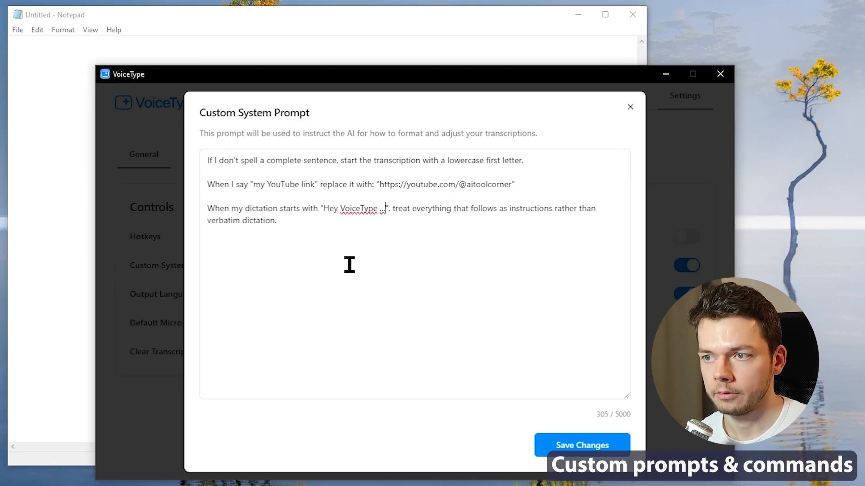
pyautogui.click(550, 446)
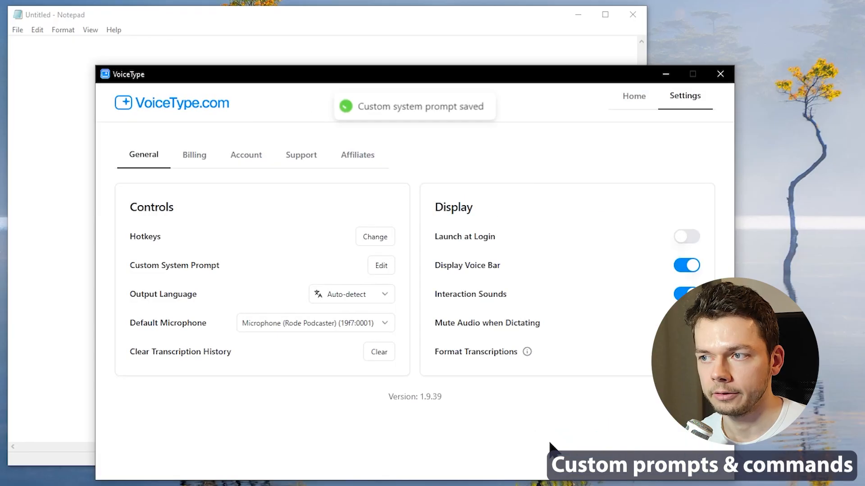
# Step: Generate a grocery list with emojis for Apples, Broccoli, Bread, Cheese and Bananas in Notepad using VoiceType, and highlight it briefly
pyautogui.hotkey('alt', 'Tab')
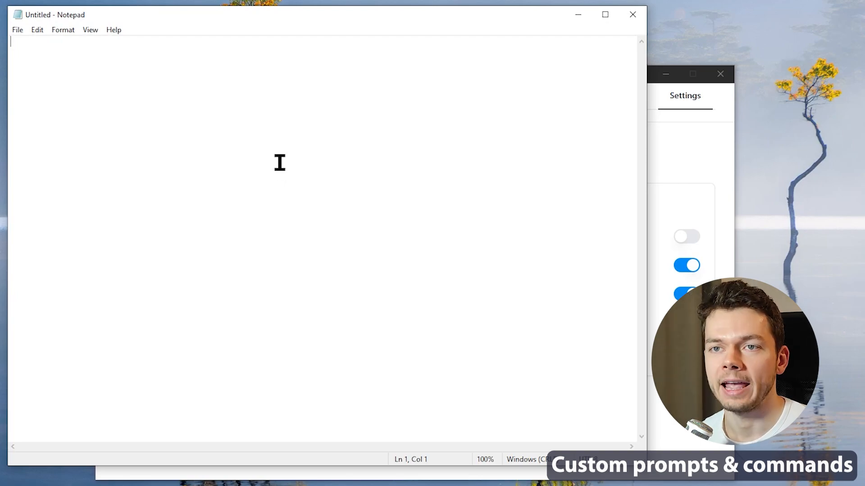
pyautogui.write('🍎 Apples 🥦 Broccoli 🥖 Bread 🧀 Cheese 🍌 Bananas')
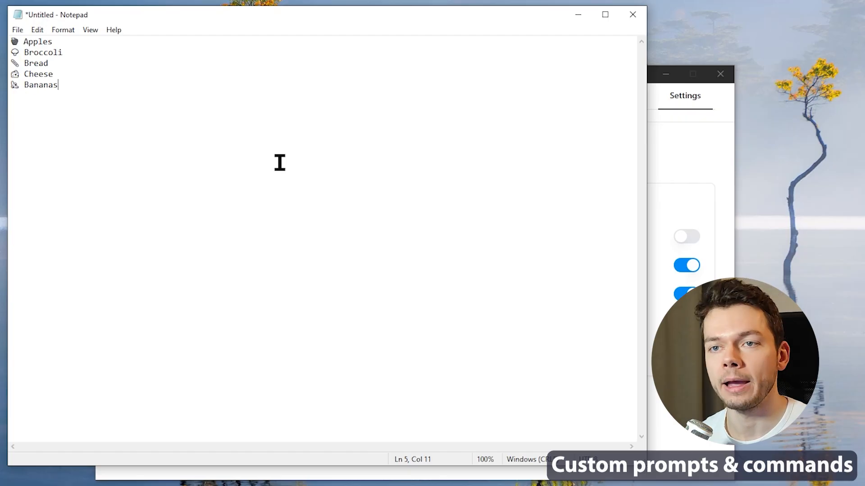
pyautogui.hotkey('ctrl', 'a')
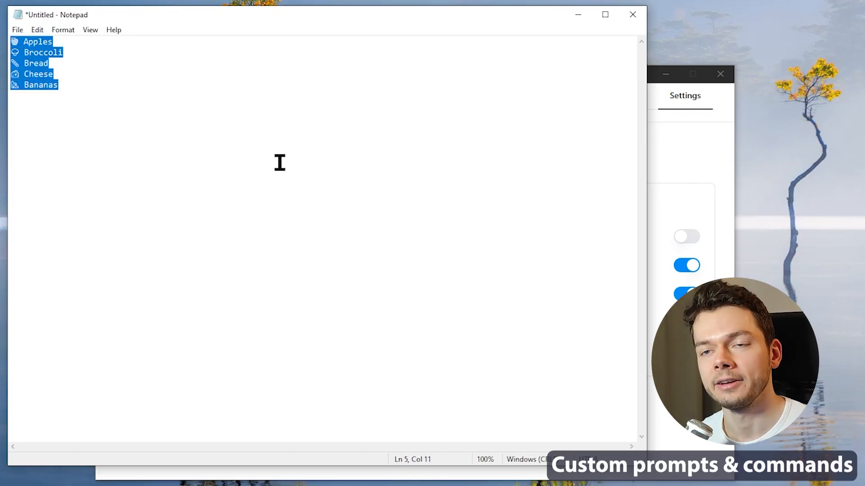
pyautogui.click(279, 162)
# Step: Add the line "Avoid m-dashes" to VoiceType's custom system prompt and save the changes
pyautogui.hotkey('alt', 'Tab')
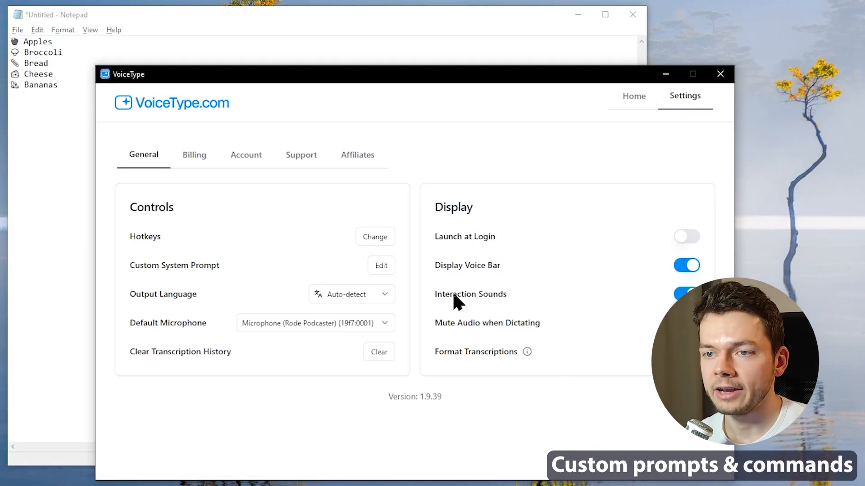
pyautogui.click(379, 266)
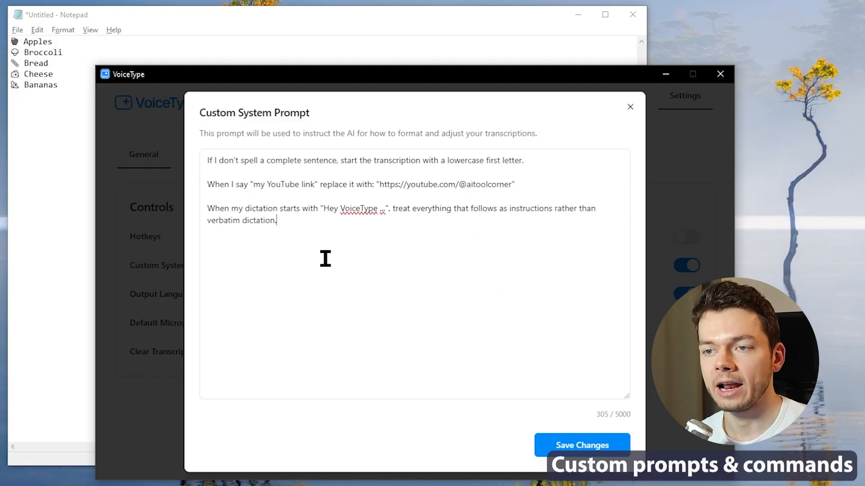
pyautogui.write('Avoid m-dashes')
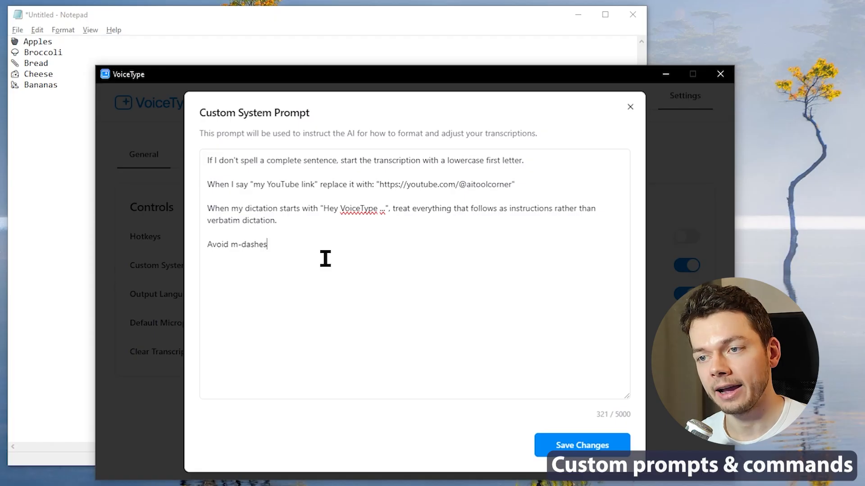
pyautogui.click(585, 445)
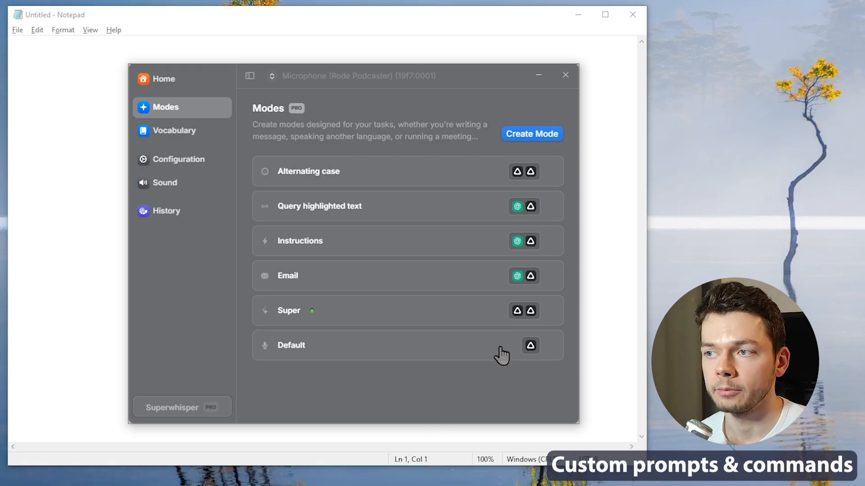
# Step: Create a blank Superwhisper mode with copied text and selection text as prompt context, and delete that mode again
pyautogui.click(541, 140)
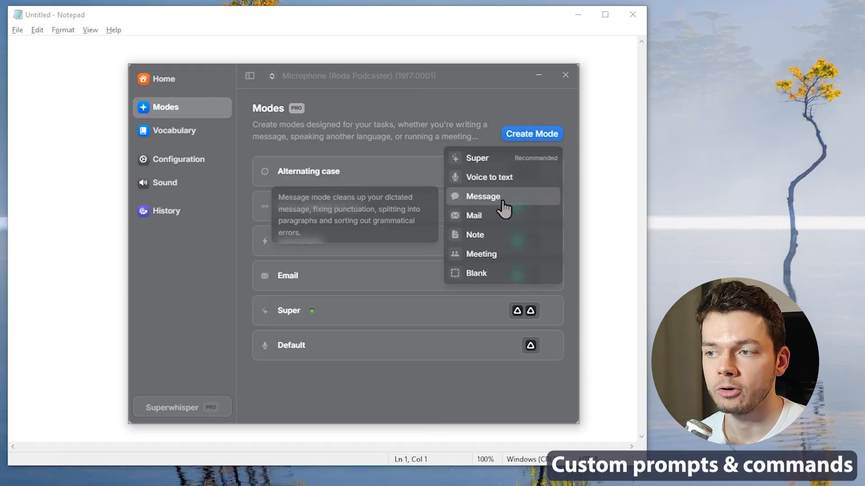
pyautogui.click(488, 273)
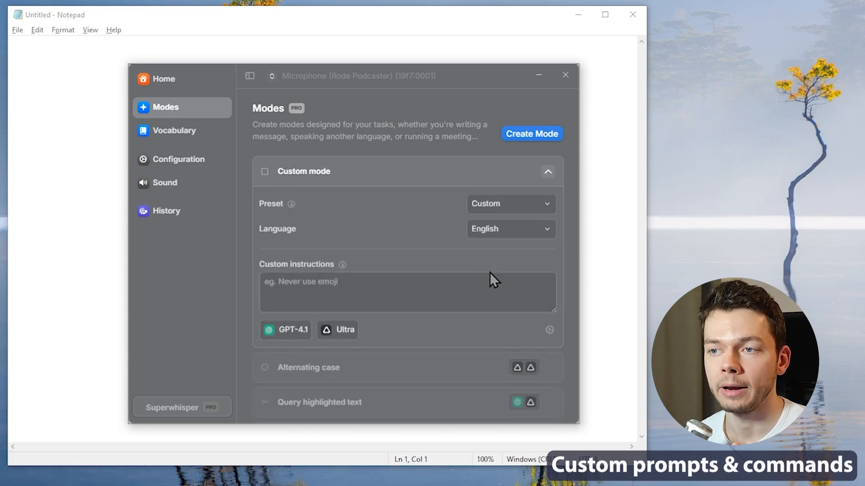
pyautogui.click(324, 291)
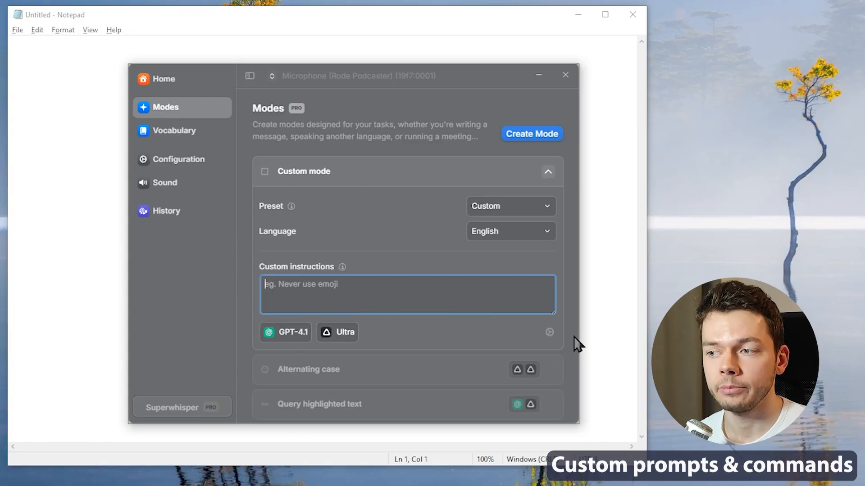
pyautogui.click(549, 333)
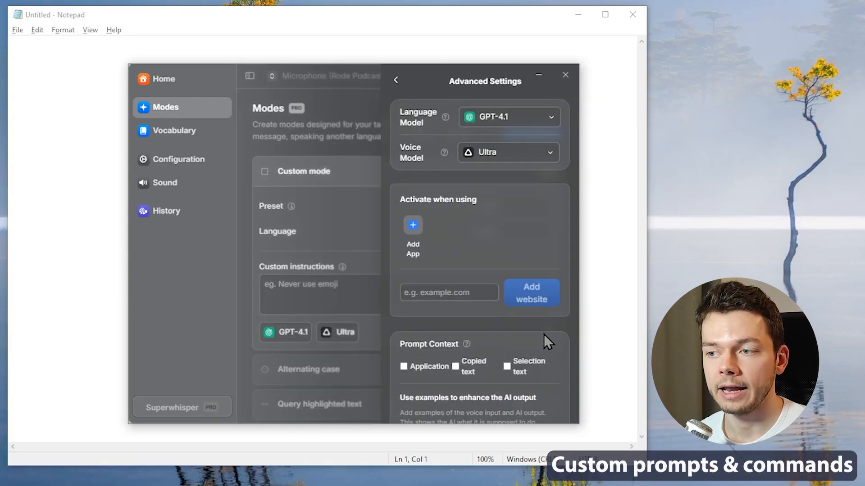
pyautogui.scroll(-3, 436, 271)
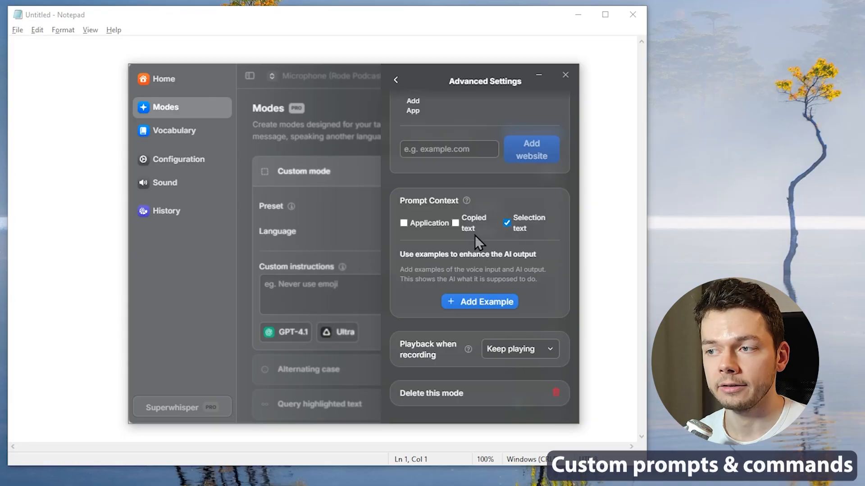
pyautogui.click(465, 228)
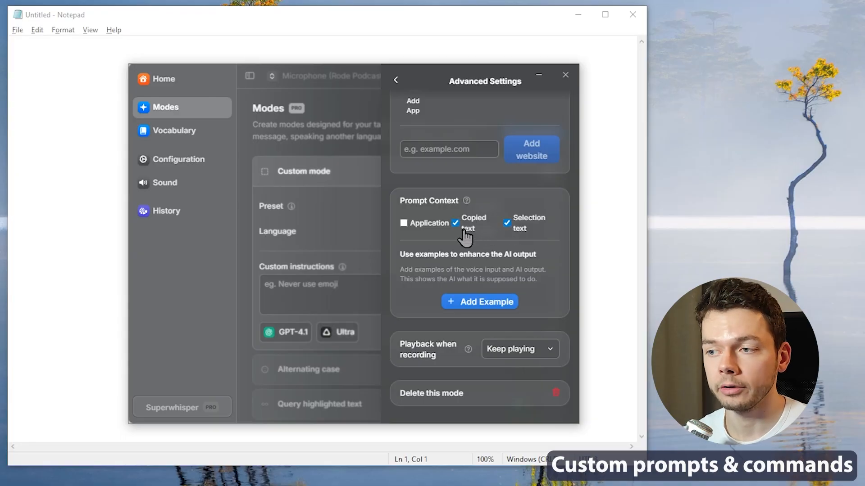
pyautogui.click(555, 394)
pyautogui.click(455, 276)
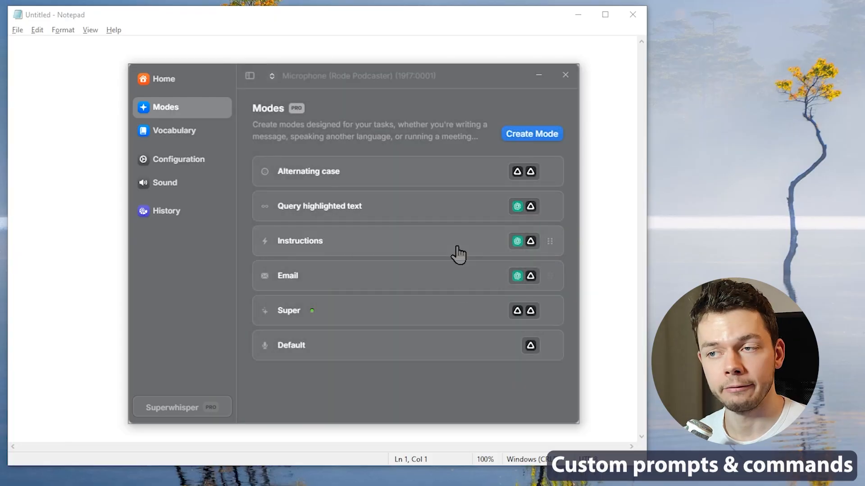
# Step: Switch Superwhisper's active mode to Query highlighted text
pyautogui.hotkey('alt', 'shift', 'k')
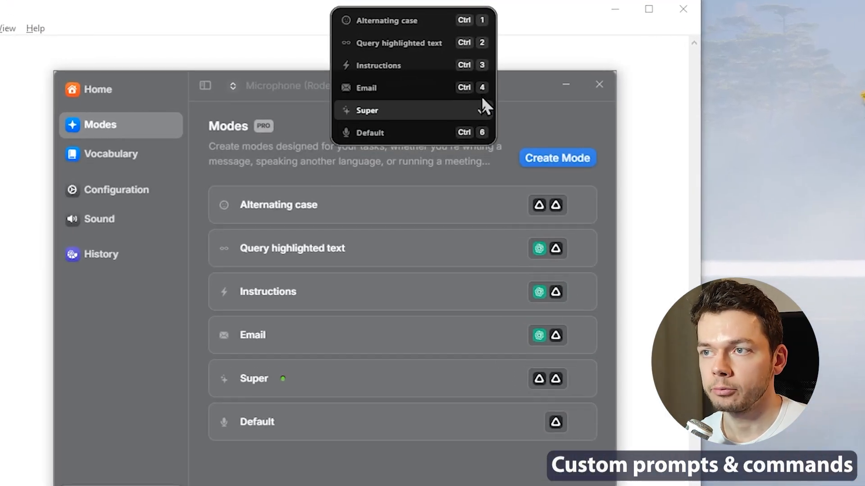
pyautogui.press('Up')
pyautogui.press('Up')
pyautogui.press('Up')
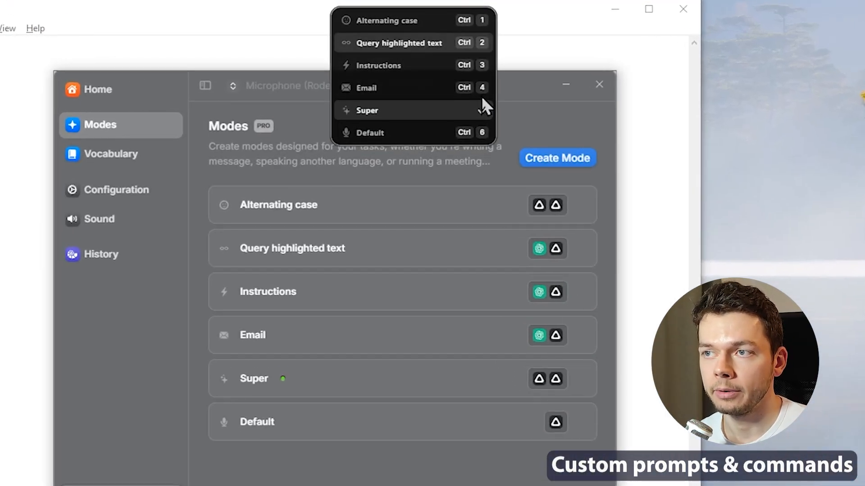
pyautogui.press('Return')
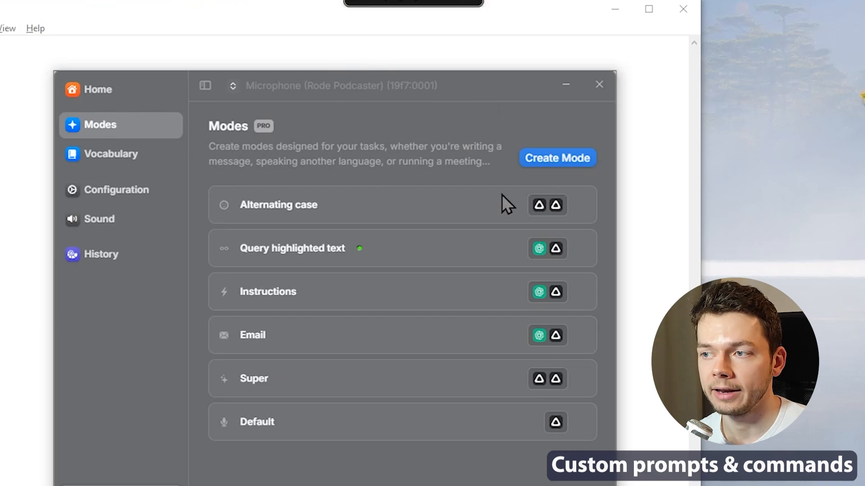
# Step: Examine the custom instructions of the Query highlighted text mode
pyautogui.click(482, 264)
pyautogui.click(320, 395)
pyautogui.hotkey('ctrl', 'a')
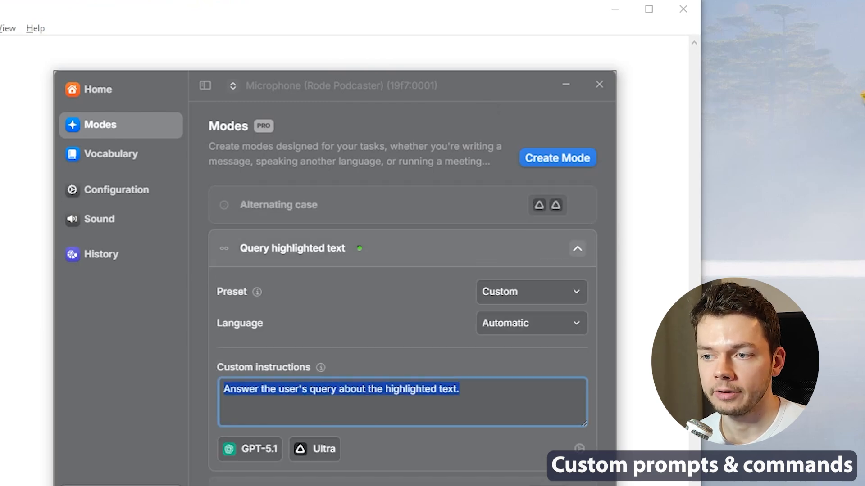
pyautogui.click(506, 407)
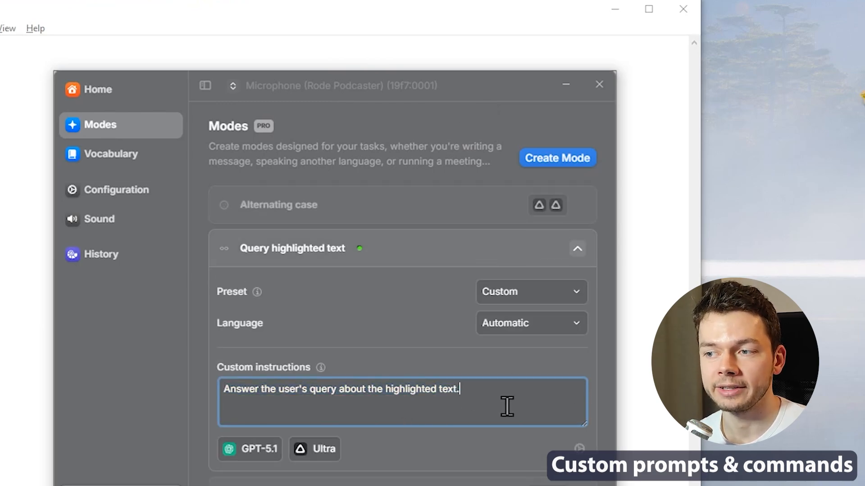
# Step: Enter "looksmaxxing" in Notepad, select it, and ask Superwhisper by voice about the highlighted word
pyautogui.click(27, 158)
pyautogui.write('lo')
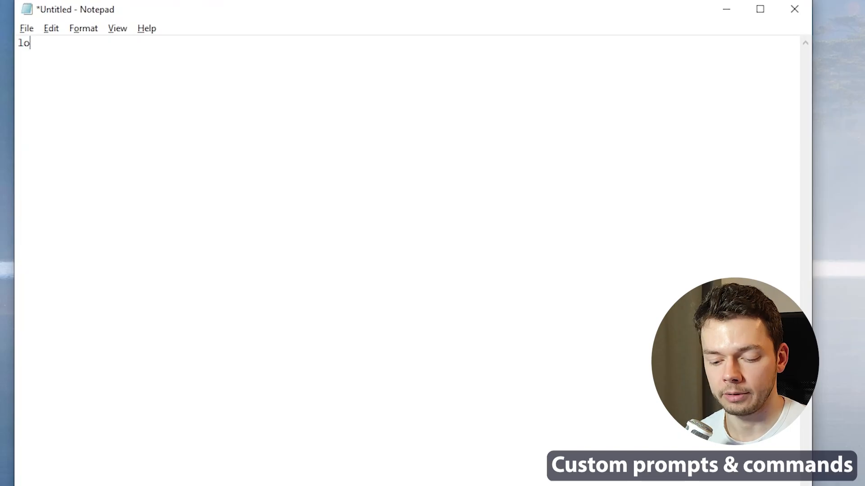
pyautogui.write('oksmaxxing')
pyautogui.hotkey('ctrl', 'a')
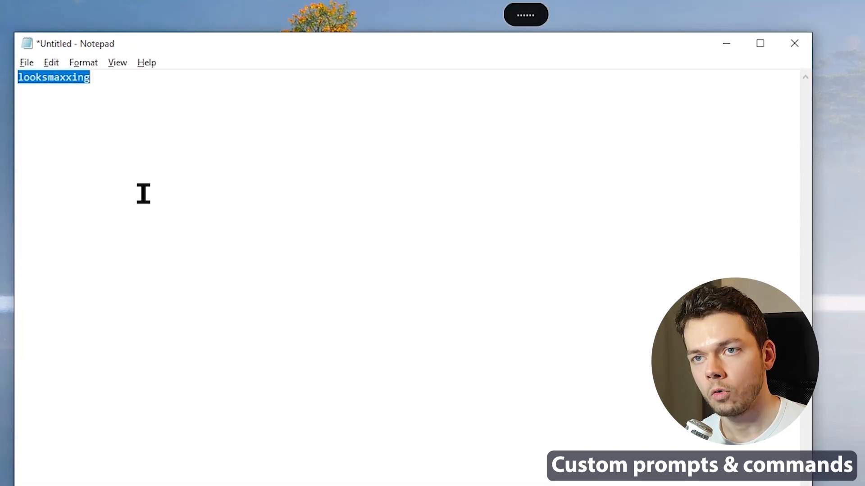
pyautogui.press('alt')
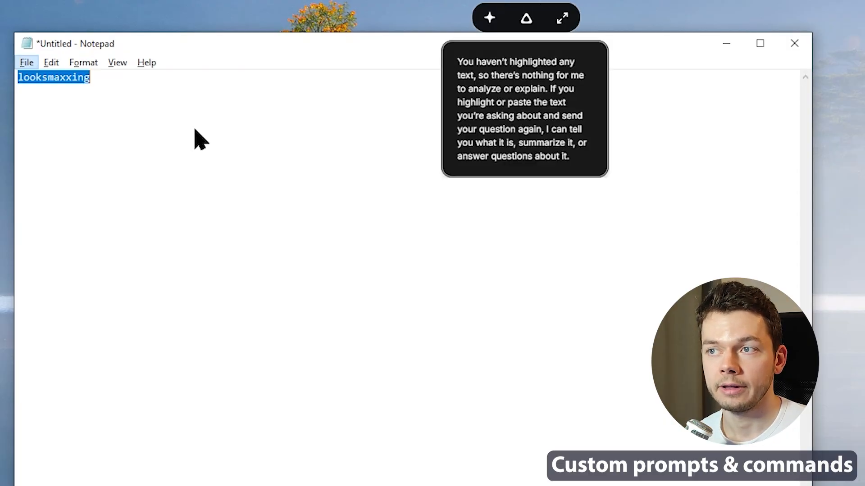
pyautogui.moveTo(491, 75); pyautogui.dragTo(593, 174)
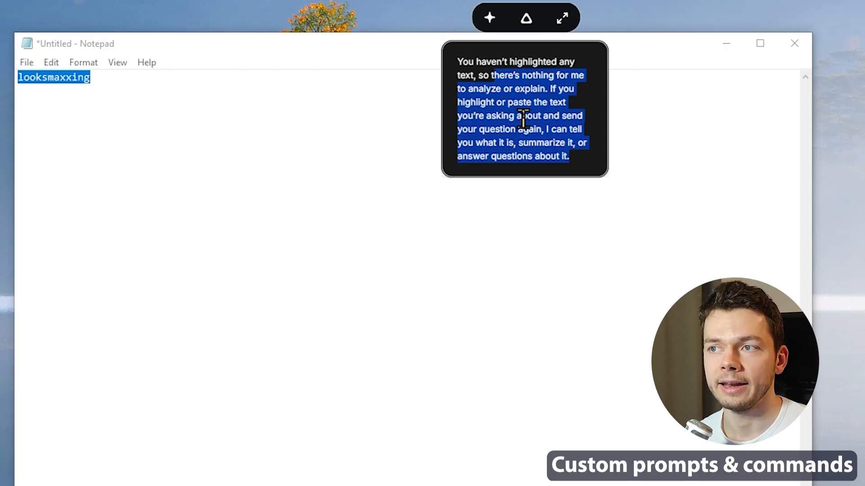
pyautogui.click(181, 133)
pyautogui.hotkey('ctrl', 'a')
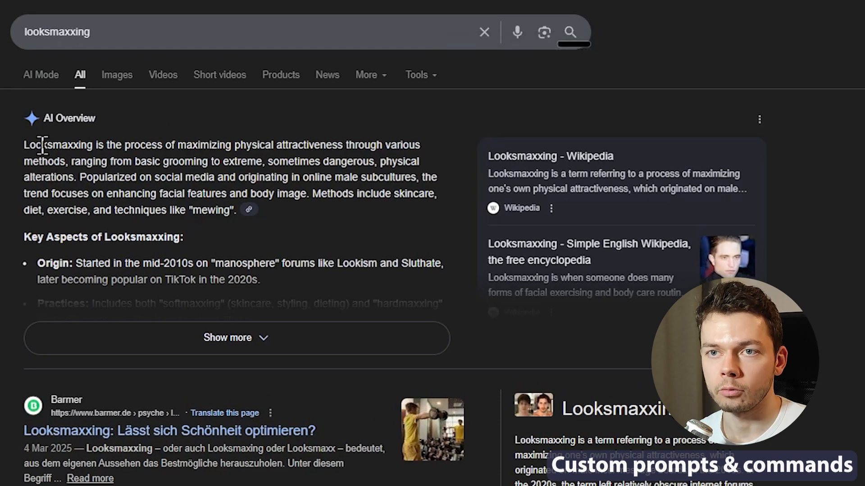
# Step: Query Superwhisper by voice about highlighted AI Overview text and the word Looksmaxxing in the Google results, and review the answer
pyautogui.doubleClick(42, 145)
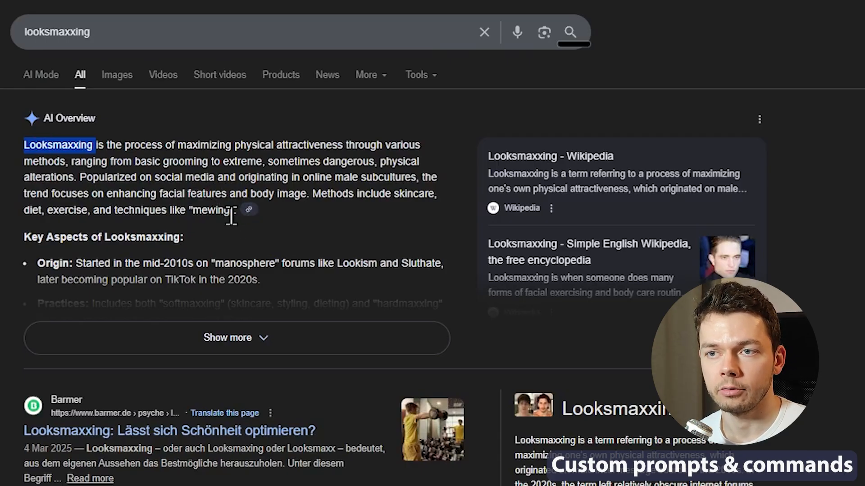
pyautogui.moveTo(228, 216); pyautogui.dragTo(371, 406)
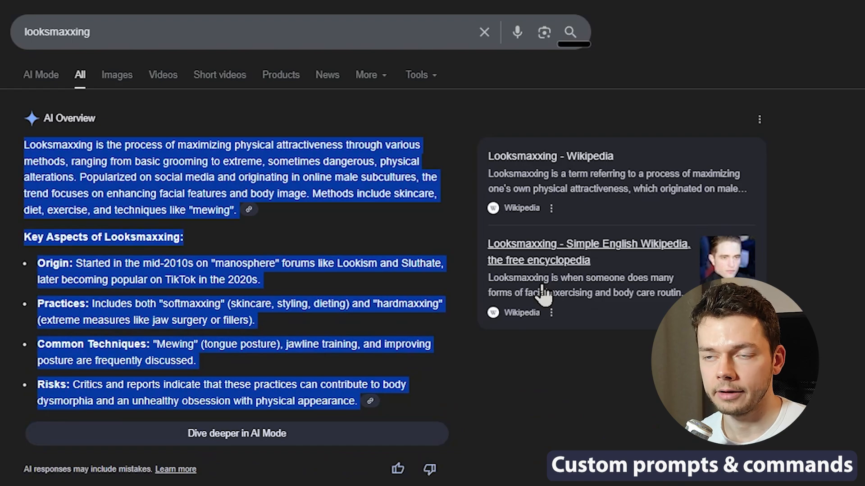
pyautogui.press('ctrl+super')
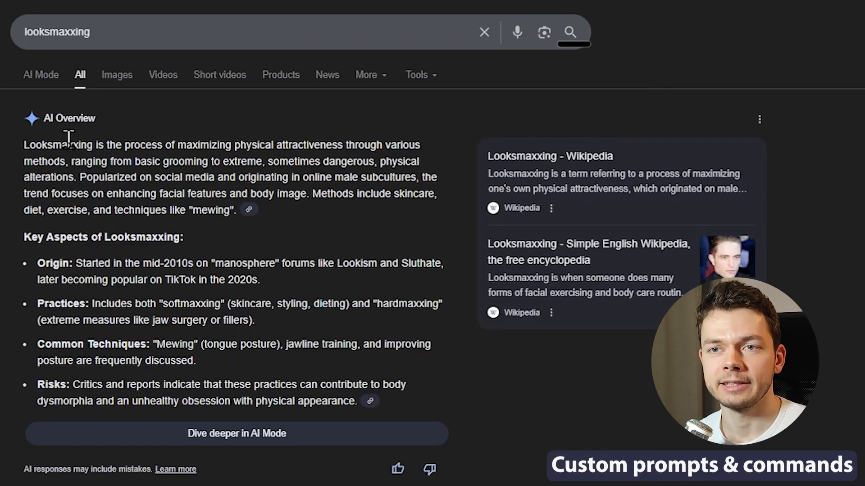
pyautogui.doubleClick(69, 141)
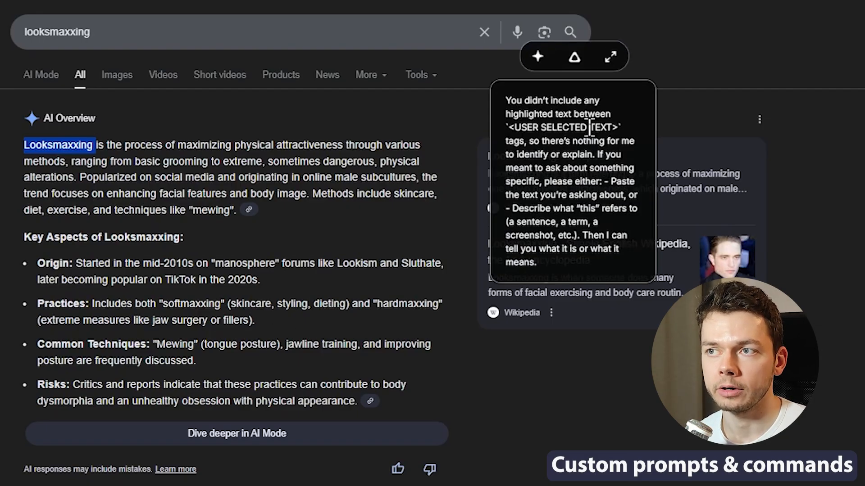
pyautogui.moveTo(521, 100); pyautogui.dragTo(595, 286)
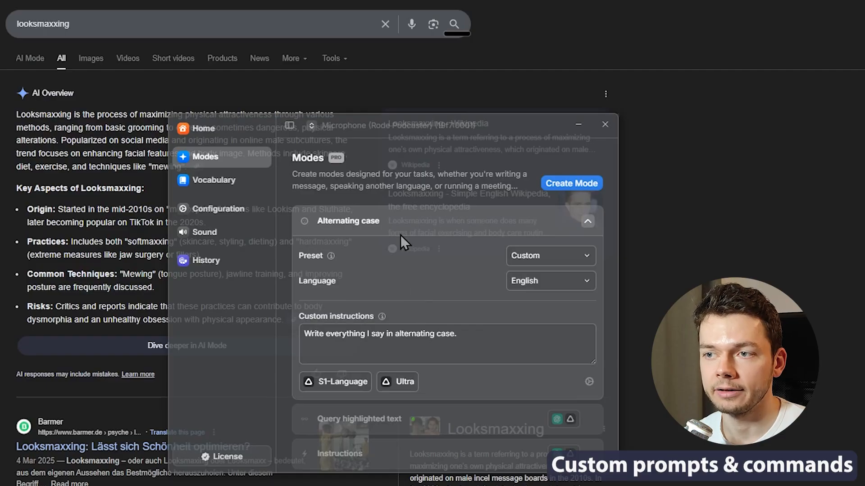
# Step: Examine the Alternating case mode's custom instructions and its example of spoken input and AI output
pyautogui.moveTo(452, 359); pyautogui.dragTo(270, 345)
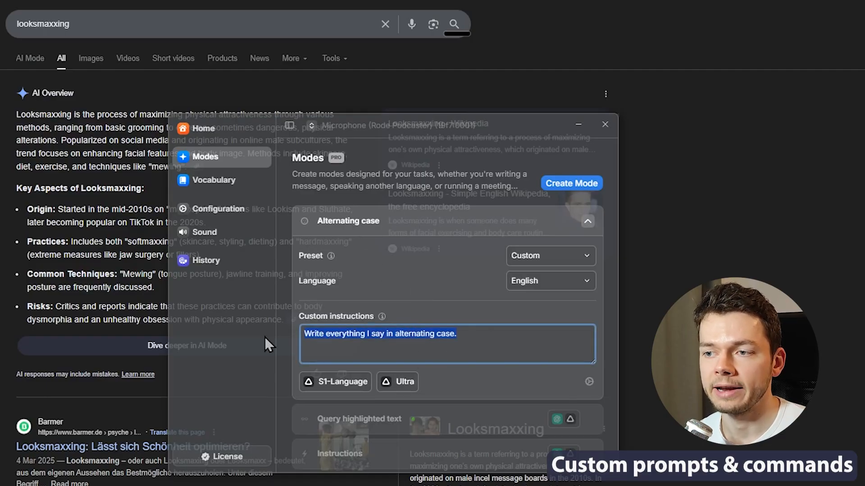
pyautogui.click(523, 348)
pyautogui.click(589, 381)
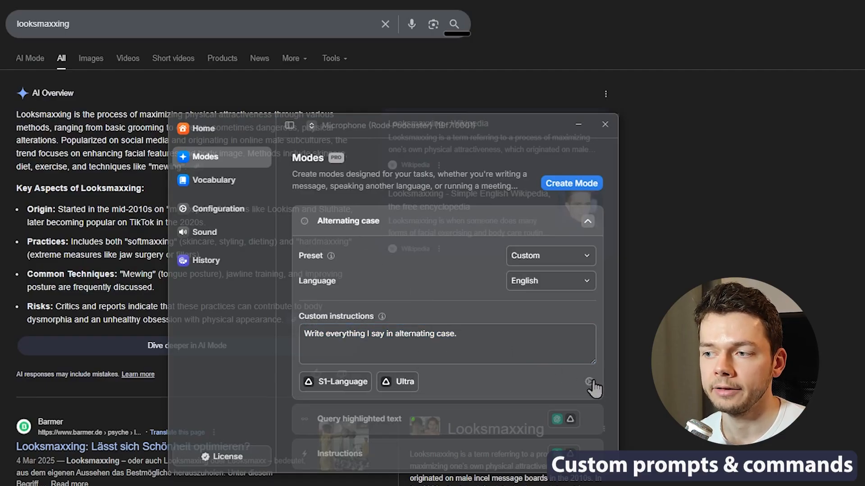
pyautogui.scroll(-4, 561, 284)
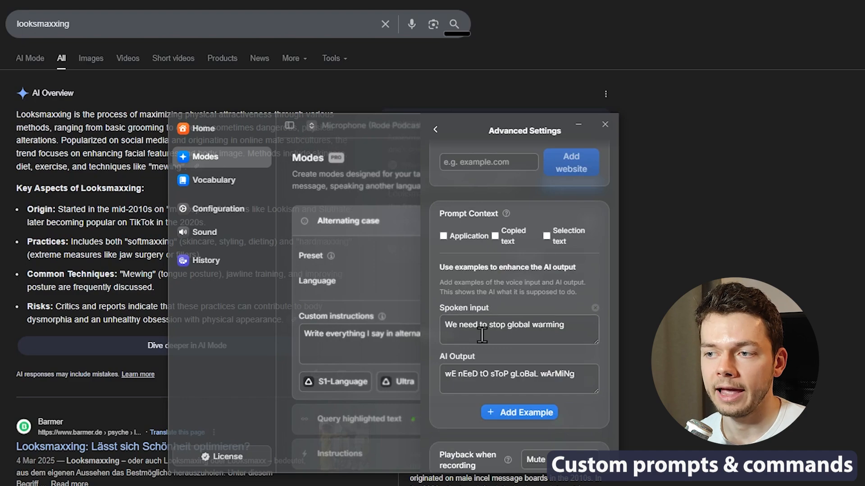
pyautogui.tripleClick(574, 325)
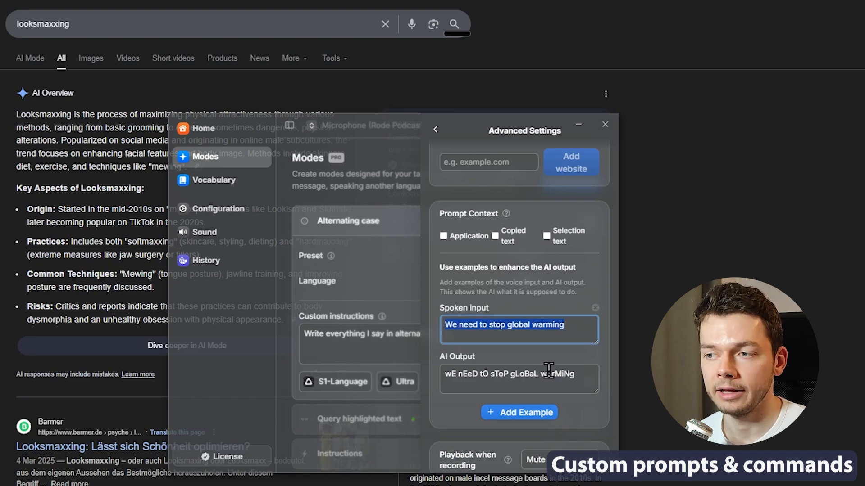
pyautogui.tripleClick(531, 387)
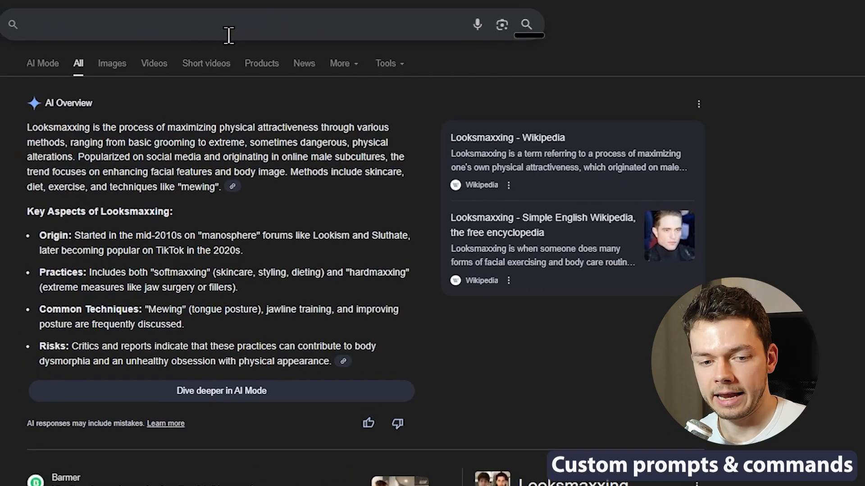
# Step: Activate Superwhisper's Alternating case mode and dictate a phrase into the empty Google search box
pyautogui.hotkey('ctrl', '1')
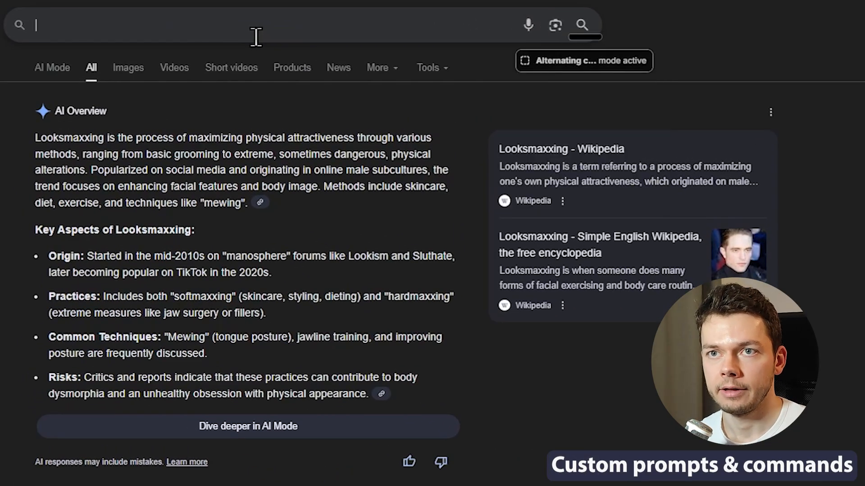
pyautogui.press('ctrl+super')
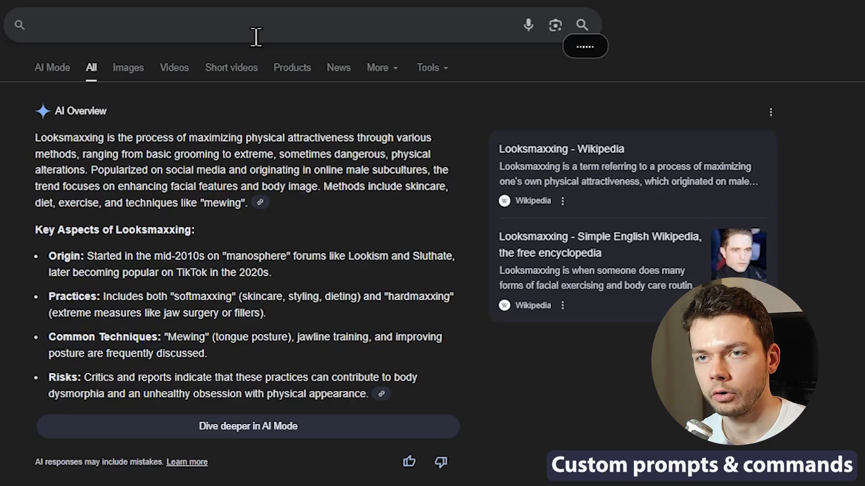
pyautogui.press('ctrl+super')
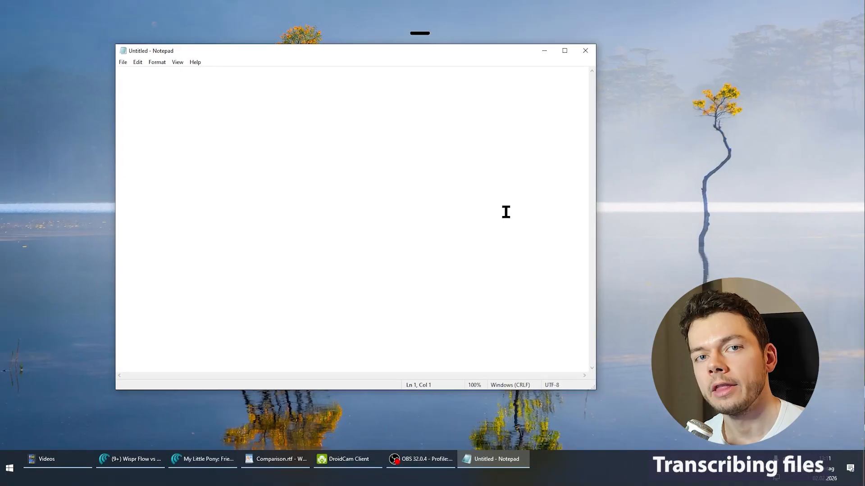
# Step: Transcribe the ENG_UK voice sample MP3 from Downloads with Superwhisper's file transcription and select the resulting text
pyautogui.click(766, 458)
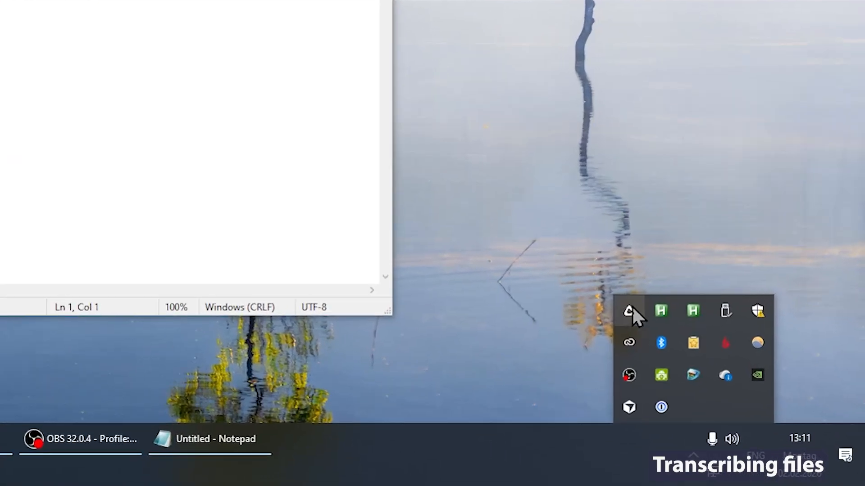
pyautogui.rightClick(631, 307)
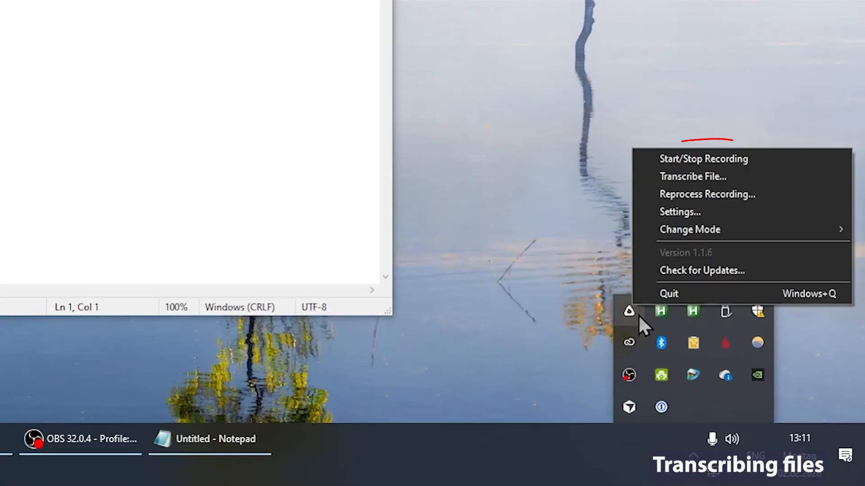
pyautogui.click(708, 176)
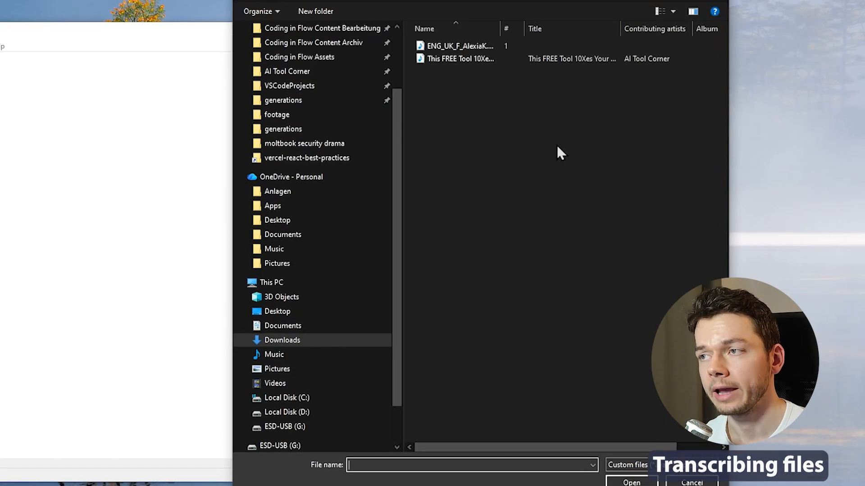
pyautogui.moveTo(500, 26); pyautogui.dragTo(551, 26)
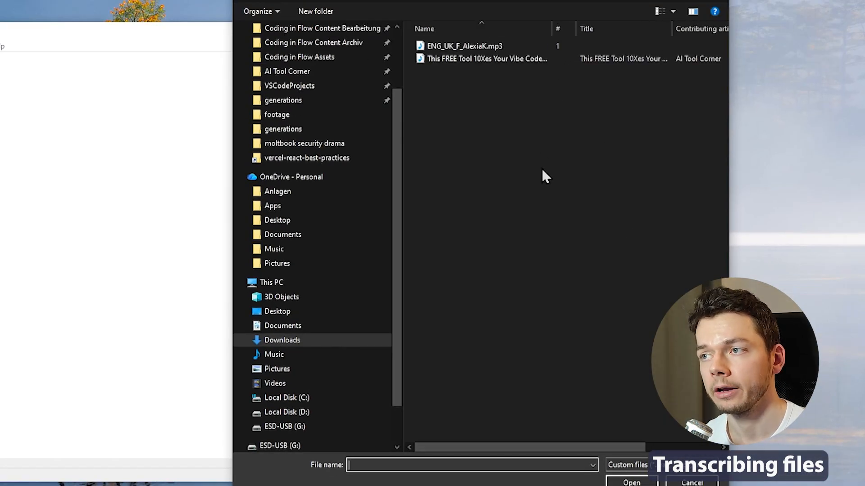
pyautogui.doubleClick(458, 49)
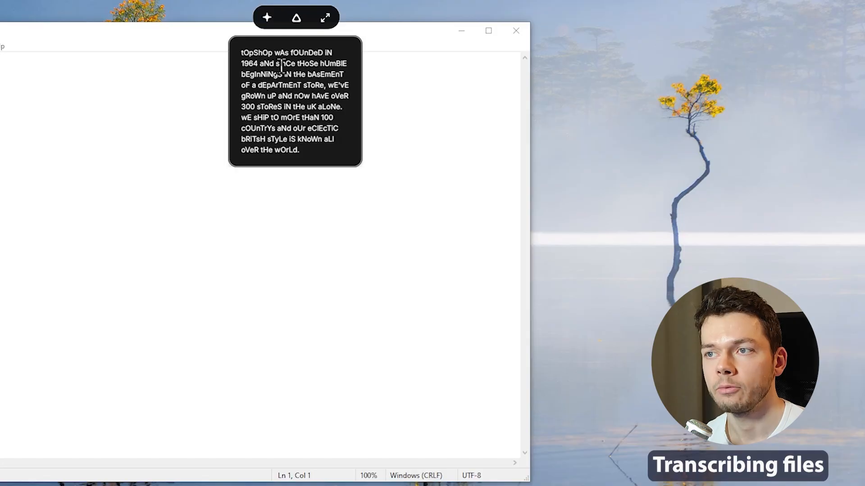
pyautogui.moveTo(249, 53); pyautogui.dragTo(330, 170)
pyautogui.click(330, 149)
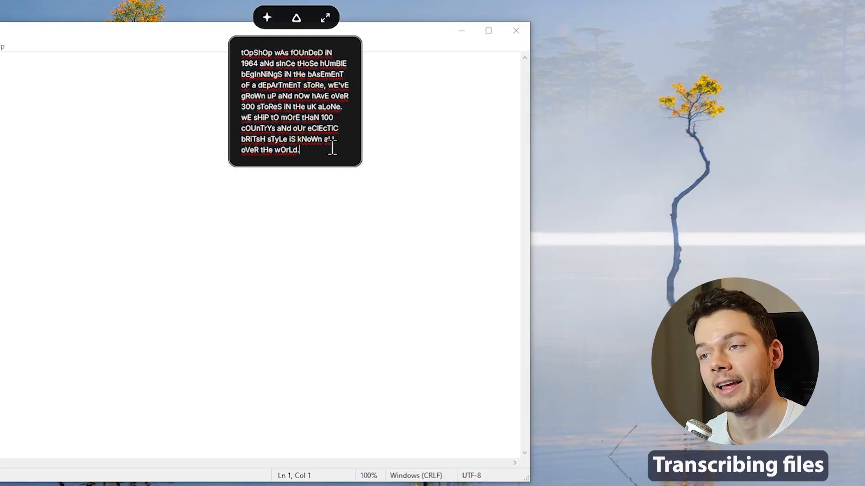
# Step: Switch Superwhisper to Super mode, transcribe the same ENG_UK voice sample MP3 again, and review the text
pyautogui.hotkey('alt', 'shift', 'k')
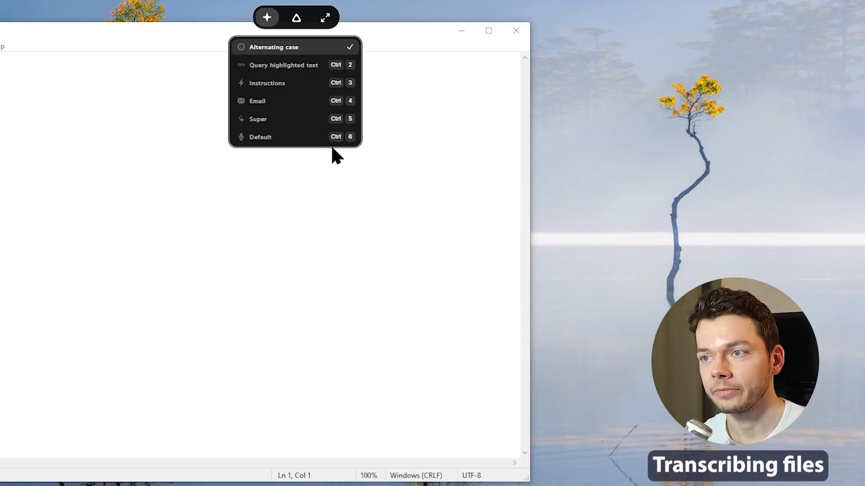
pyautogui.click(270, 120)
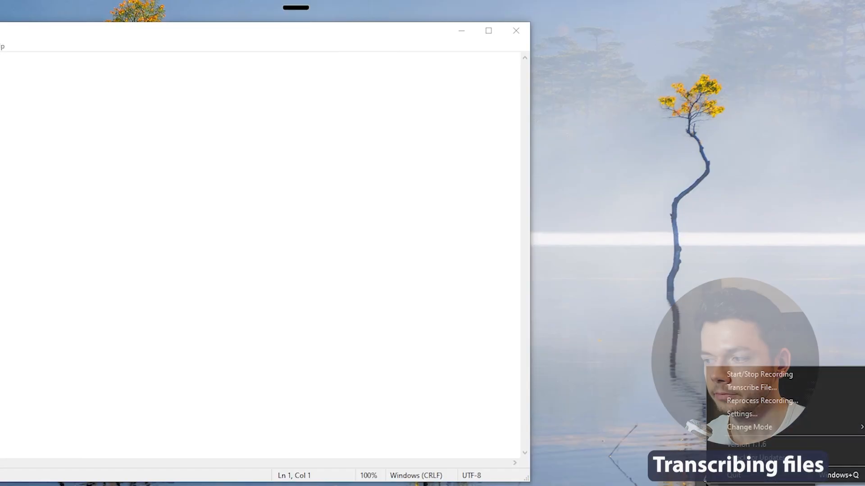
pyautogui.click(766, 390)
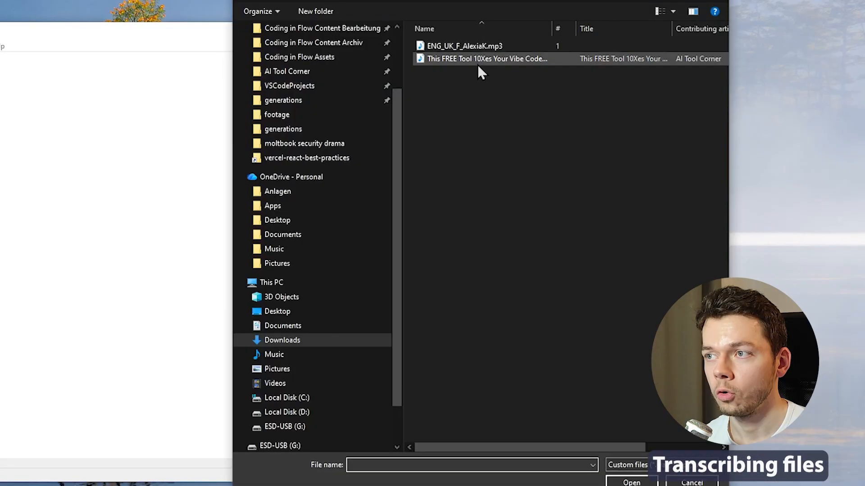
pyautogui.click(463, 47)
pyautogui.doubleClick(464, 46)
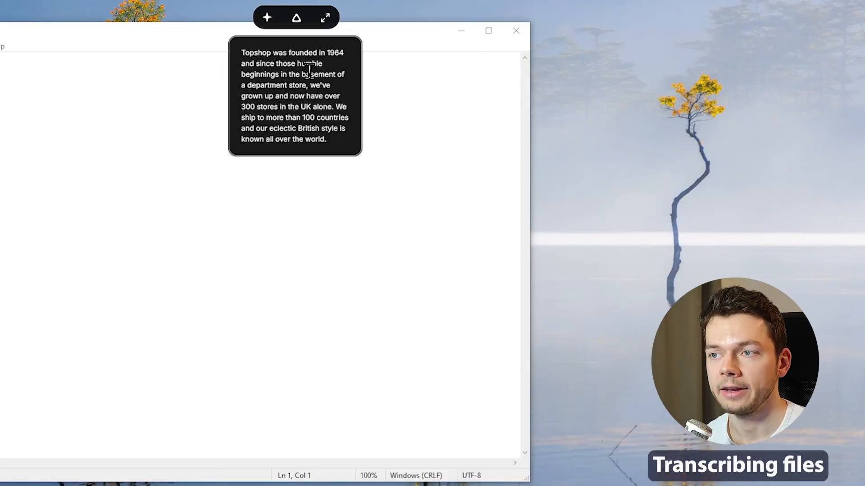
pyautogui.moveTo(242, 53); pyautogui.dragTo(344, 157)
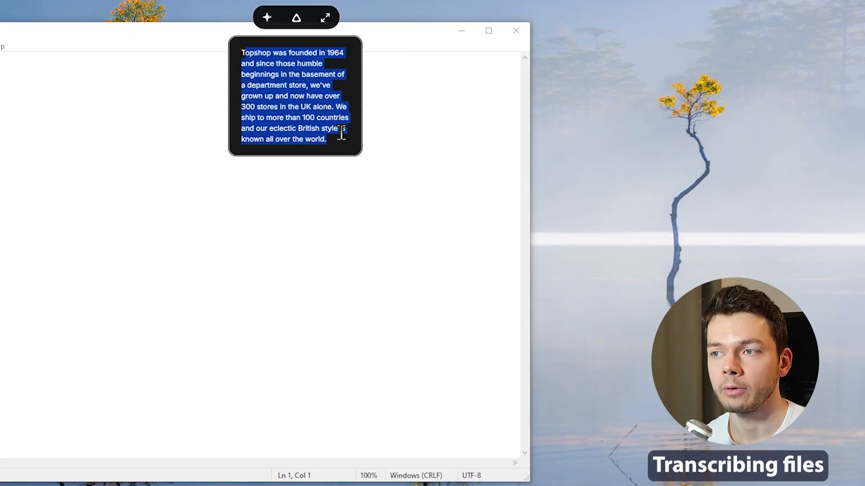
pyautogui.click(338, 138)
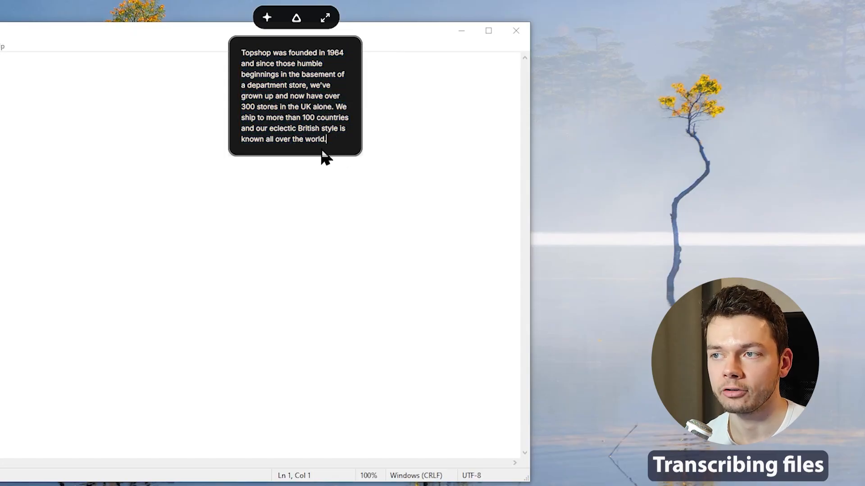
pyautogui.click(384, 144)
# Step: Transcribe the "This FREE Tool 10Xes Your Vibe Coded Website Designs" audio file with Superwhisper and read through the transcript
pyautogui.rightClick(706, 482)
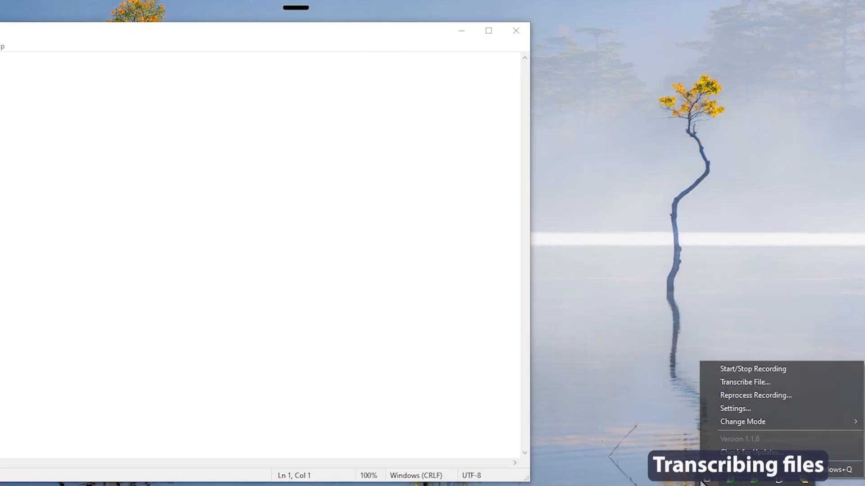
pyautogui.click(759, 387)
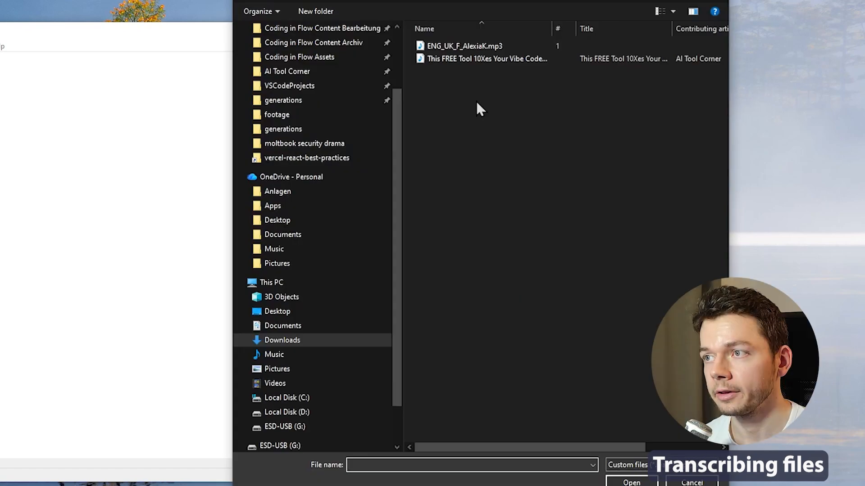
pyautogui.click(434, 60)
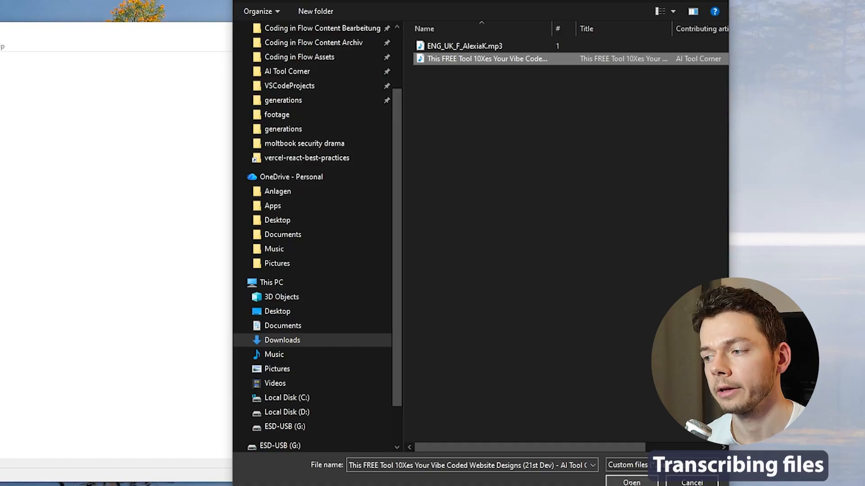
pyautogui.click(632, 482)
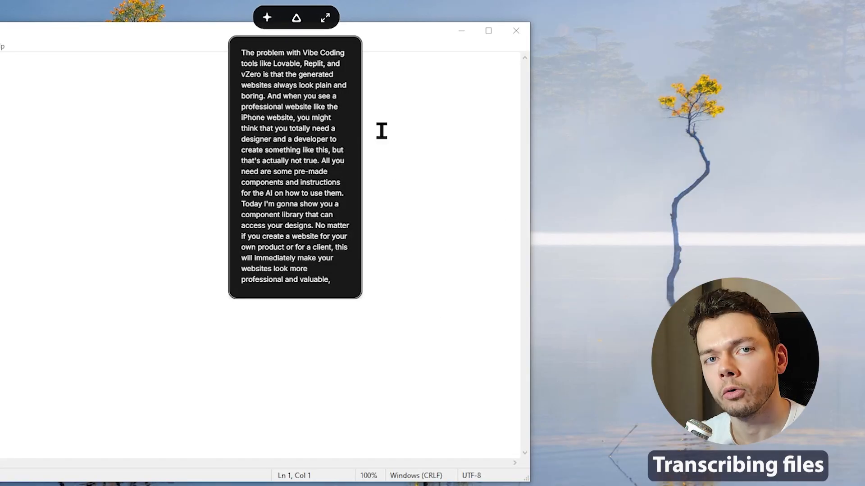
pyautogui.scroll(-20, 276, 187)
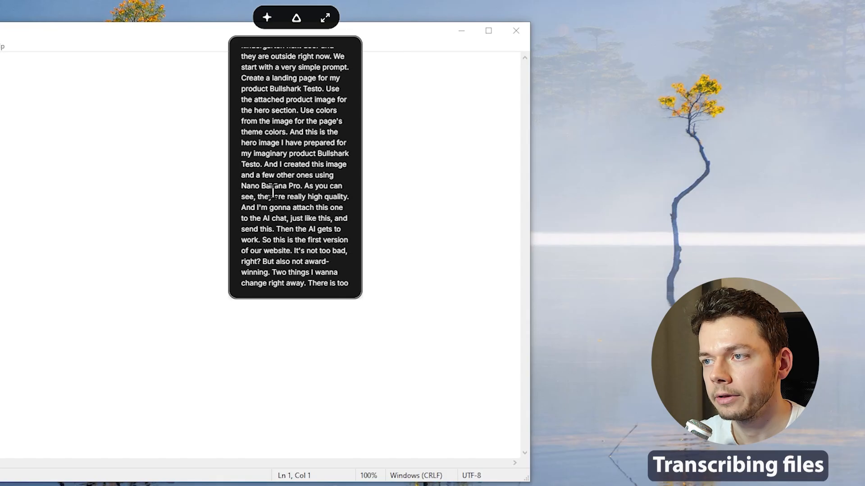
pyautogui.scroll(-10, 273, 191)
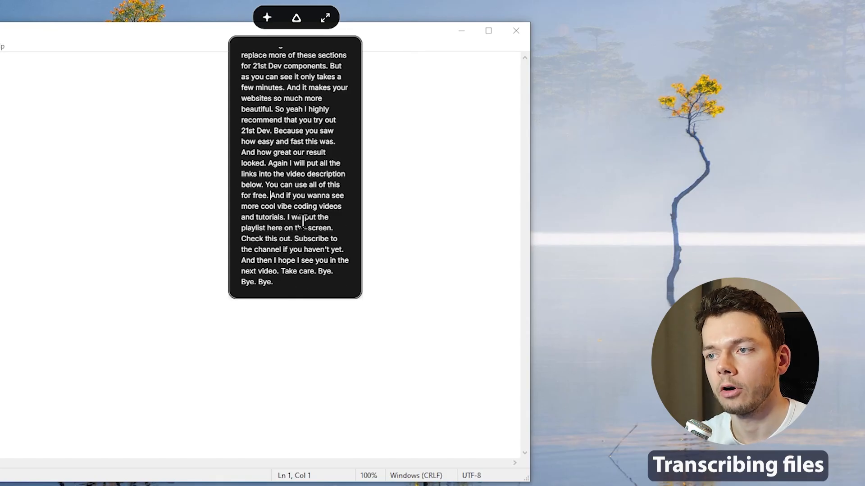
# Step: Copy the complete video transcript from the Superwhisper result into the empty Notepad document and look it over
pyautogui.hotkey('ctrl', 'a')
pyautogui.click(50, 185)
pyautogui.hotkey('ctrl', 'v')
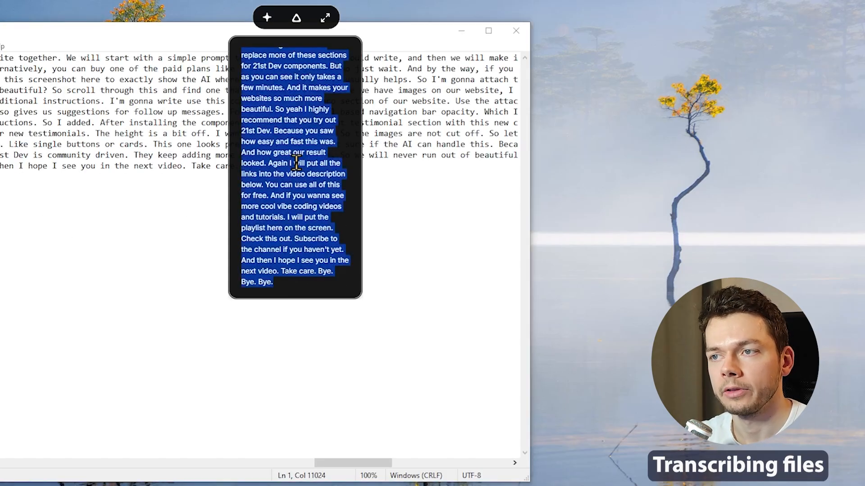
pyautogui.hscroll(-10, 240, 242)
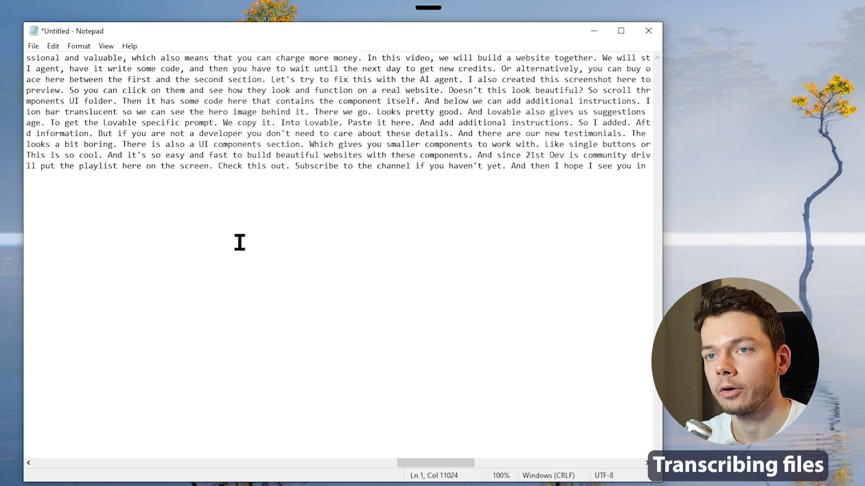
pyautogui.click(421, 184)
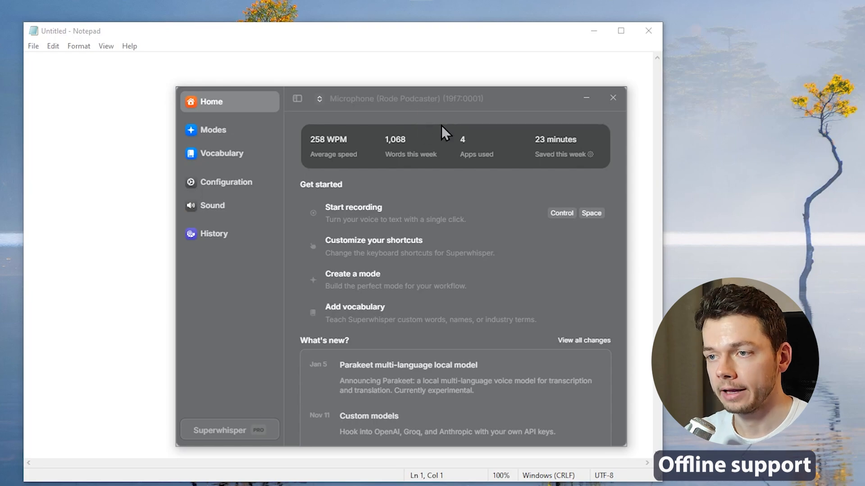
# Step: Examine the advanced settings of Superwhisper's Default and Super modes, including the cloud and downloadable voice models offered
pyautogui.click(220, 134)
pyautogui.click(384, 368)
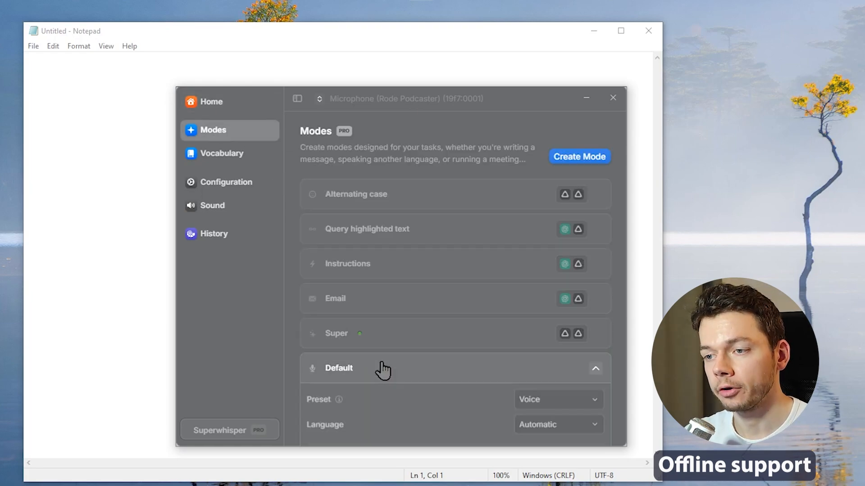
pyautogui.click(336, 344)
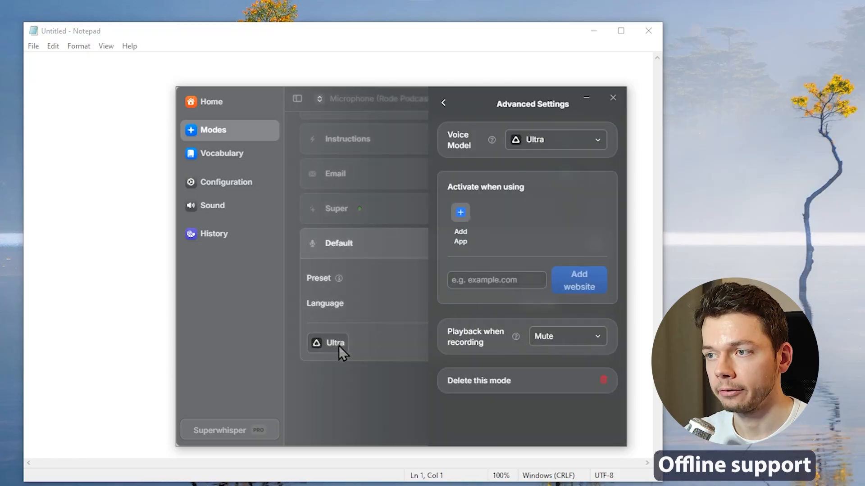
pyautogui.click(388, 387)
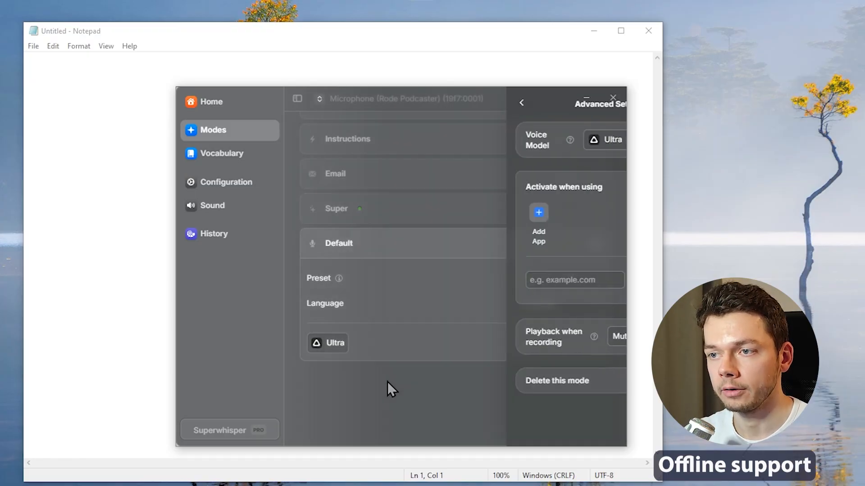
pyautogui.click(389, 214)
pyautogui.click(340, 309)
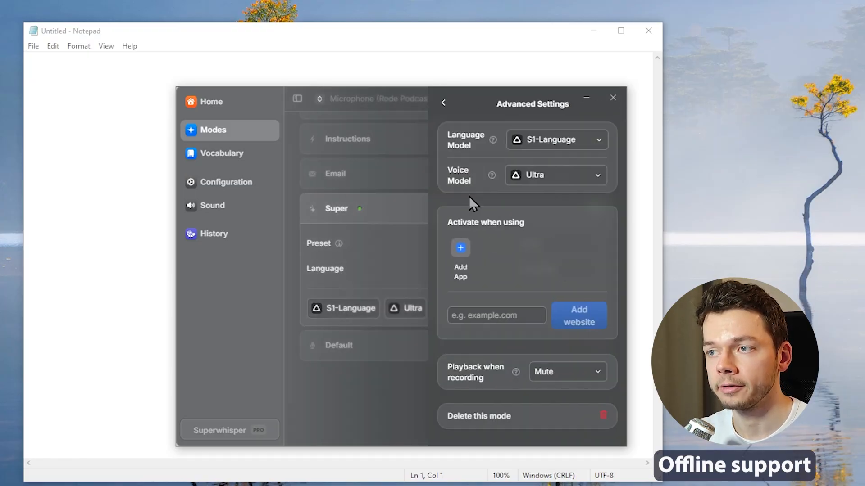
pyautogui.click(555, 174)
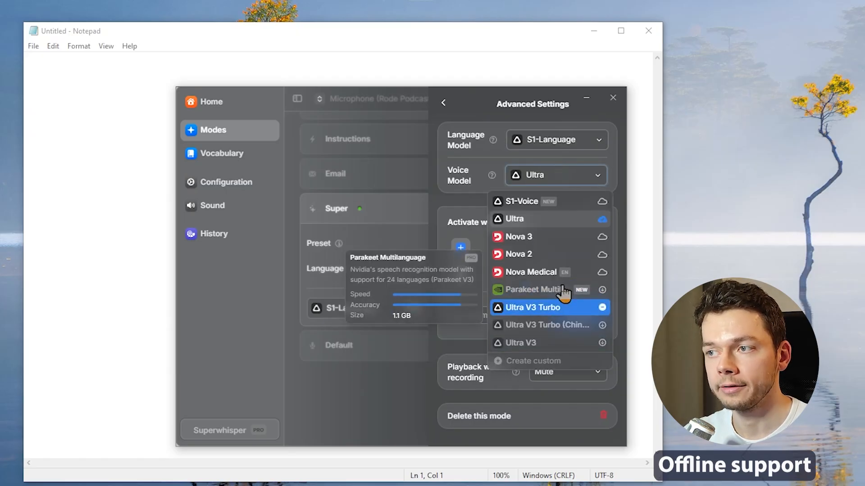
pyautogui.click(507, 120)
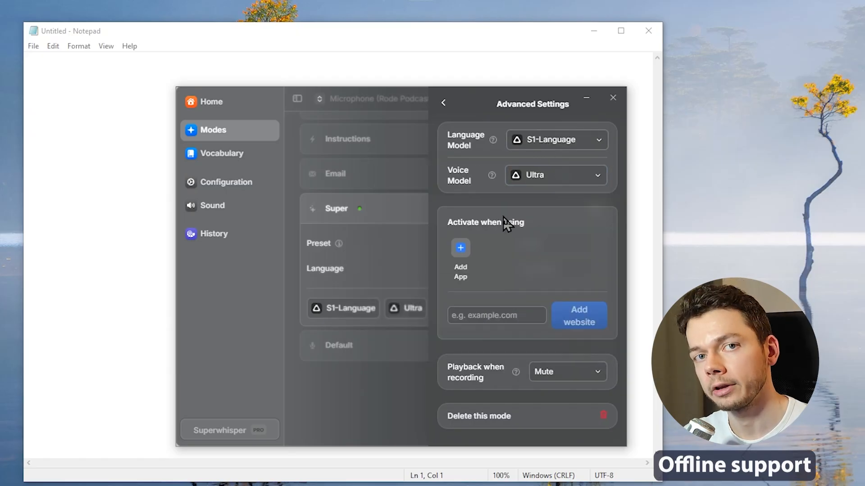
# Step: Set the Default mode's voice model to Ultra V3 Turbo and make Default the active Superwhisper mode
pyautogui.click(360, 361)
pyautogui.click(386, 357)
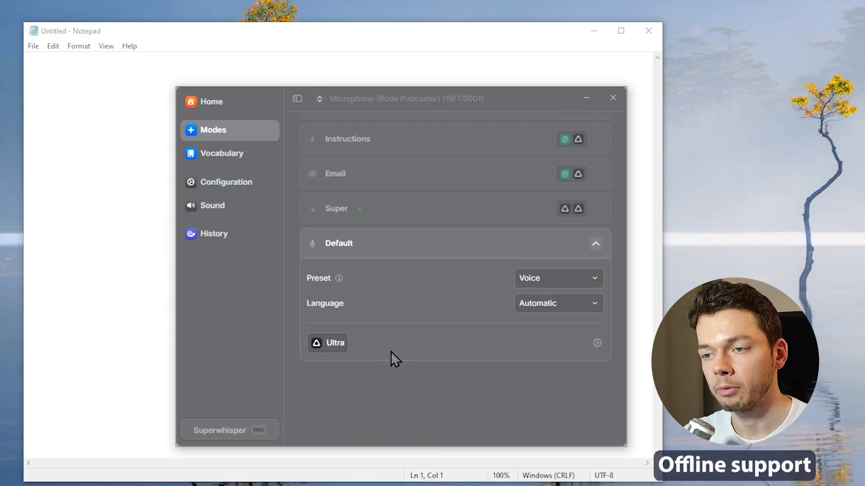
pyautogui.click(328, 346)
pyautogui.click(547, 148)
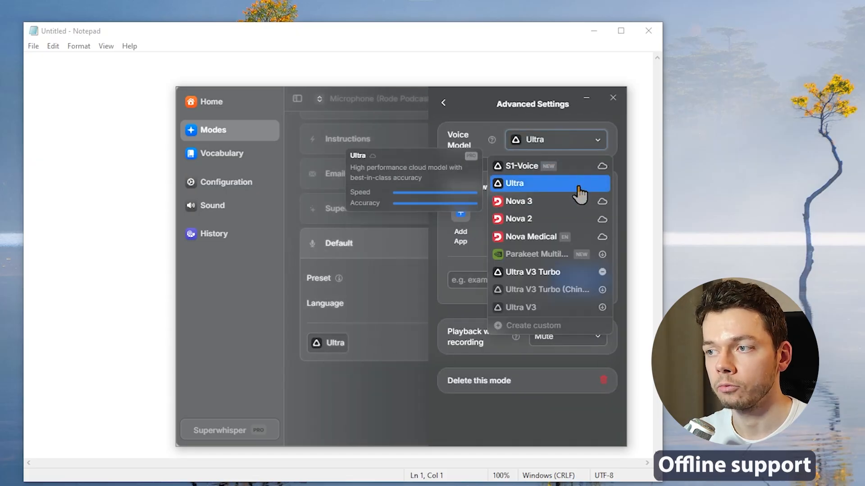
pyautogui.click(547, 272)
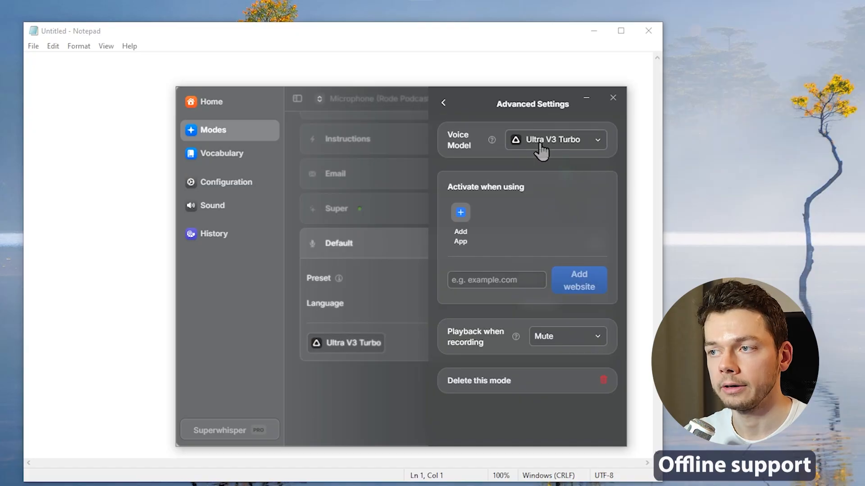
pyautogui.click(561, 145)
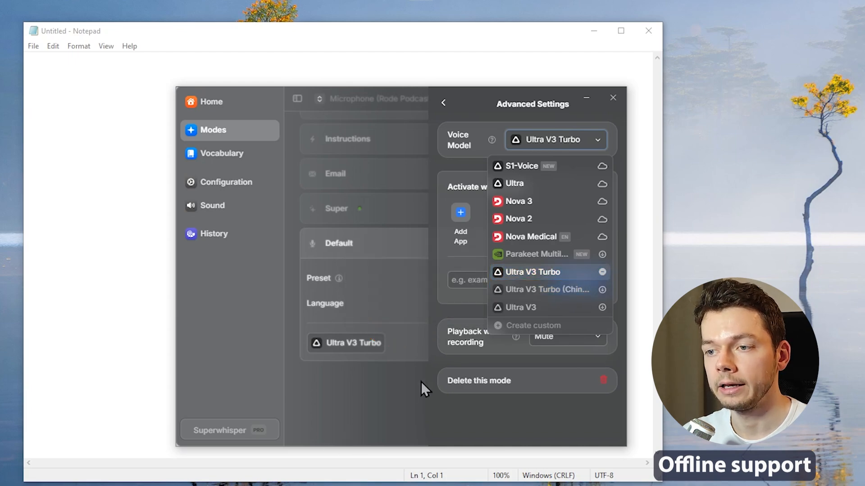
pyautogui.click(366, 401)
pyautogui.click(386, 404)
pyautogui.hotkey('alt', 'space')
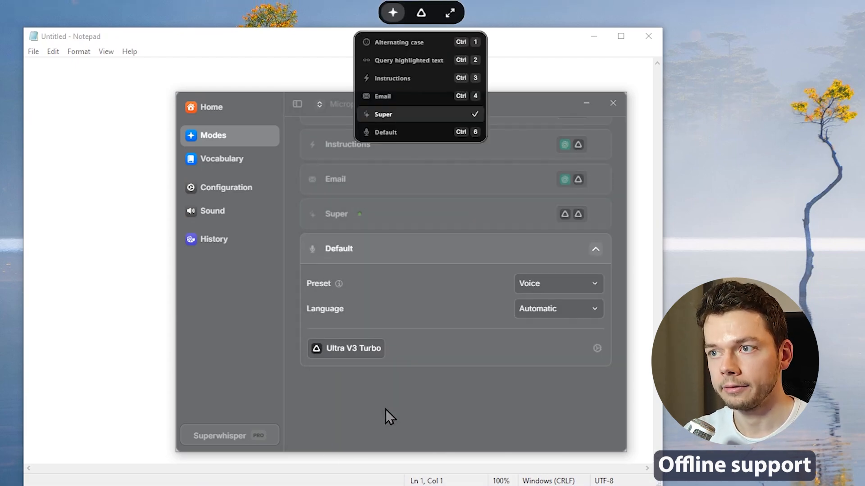
pyautogui.click(425, 133)
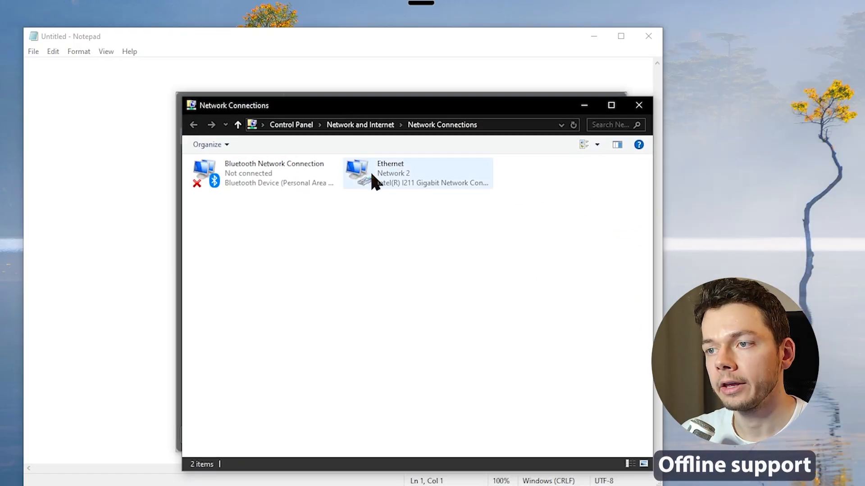
# Step: Disable the Ethernet adapter in Network Connections and return to the empty Notepad document
pyautogui.rightClick(372, 174)
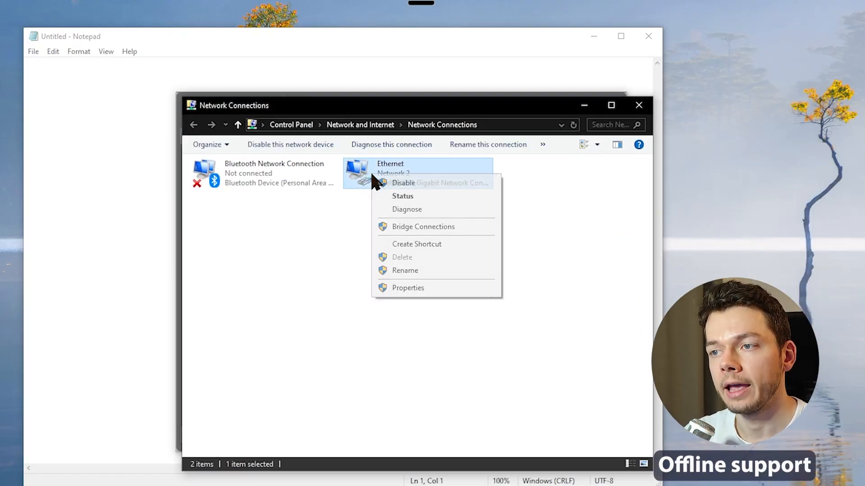
pyautogui.click(412, 183)
pyautogui.click(95, 142)
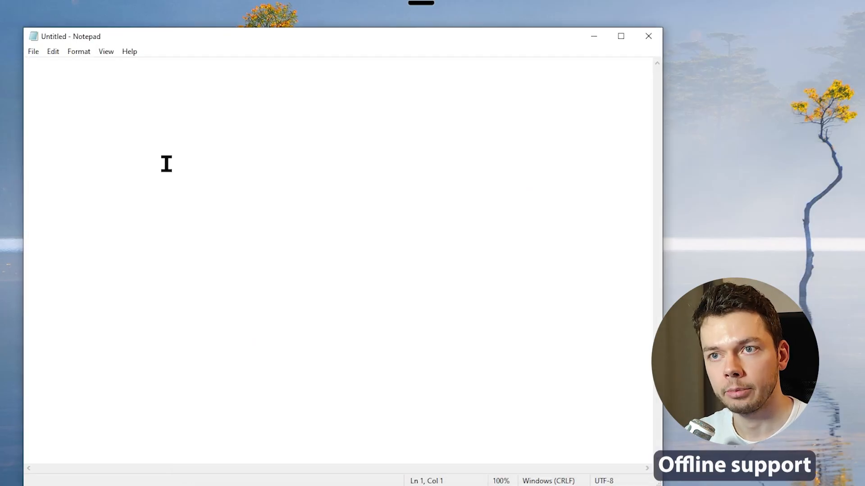
# Step: Test offline dictation with a sentence introducing the AI Tool Corner YouTube channel in Notepad, and clear the document
pyautogui.hotkey('ctrl', 'space')
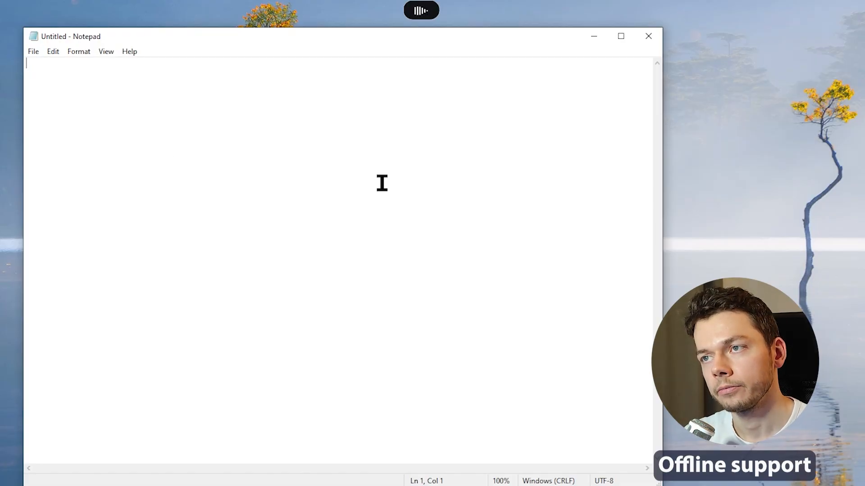
pyautogui.hotkey('alt', 'space')
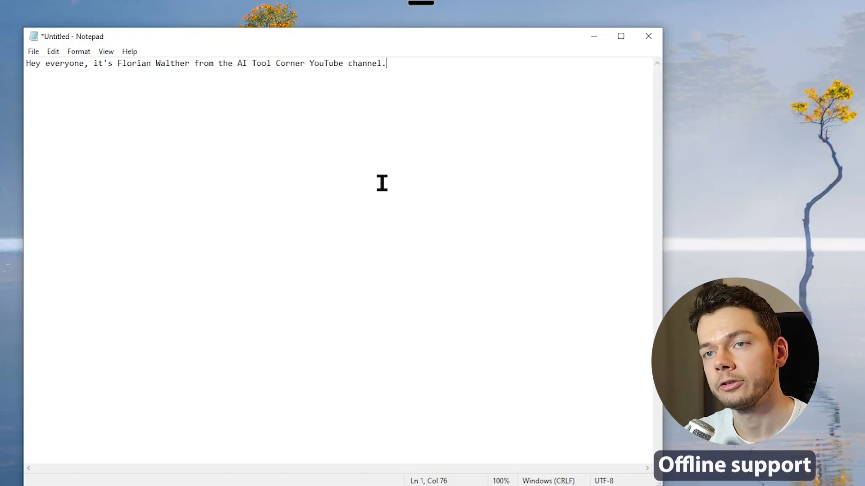
pyautogui.hotkey('ctrl', 'a')
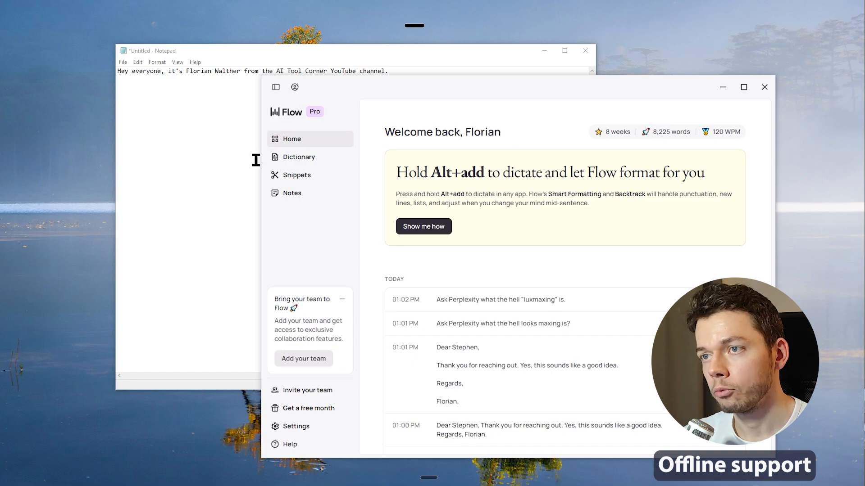
pyautogui.click(226, 157)
pyautogui.click(472, 157)
pyautogui.hotkey('ctrl', 'a')
pyautogui.press('Delete')
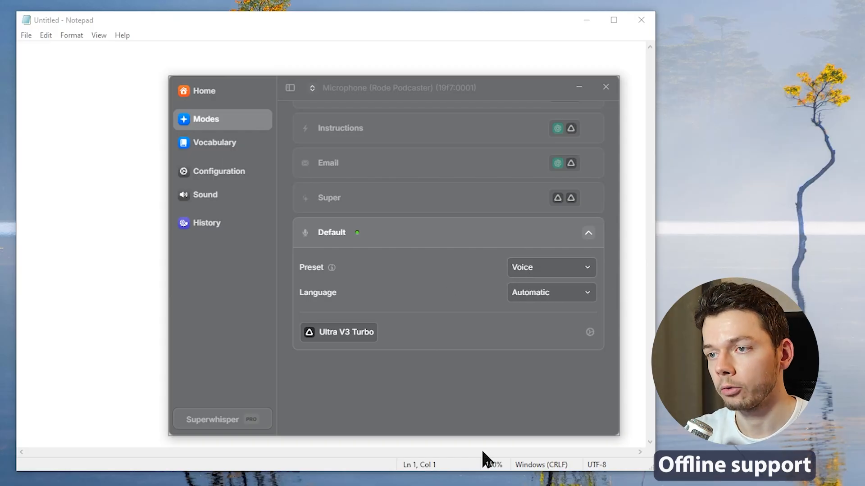
# Step: Examine which language and voice models the Super and Default modes use in Superwhisper's advanced settings
pyautogui.click(515, 200)
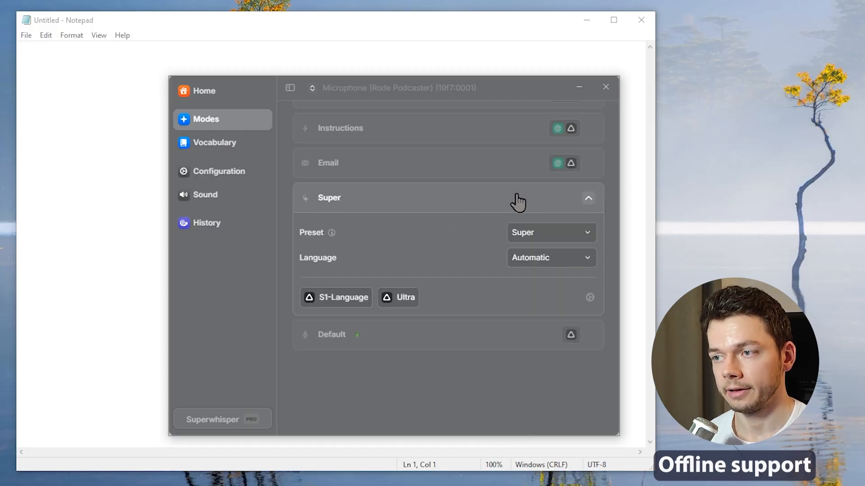
pyautogui.click(346, 299)
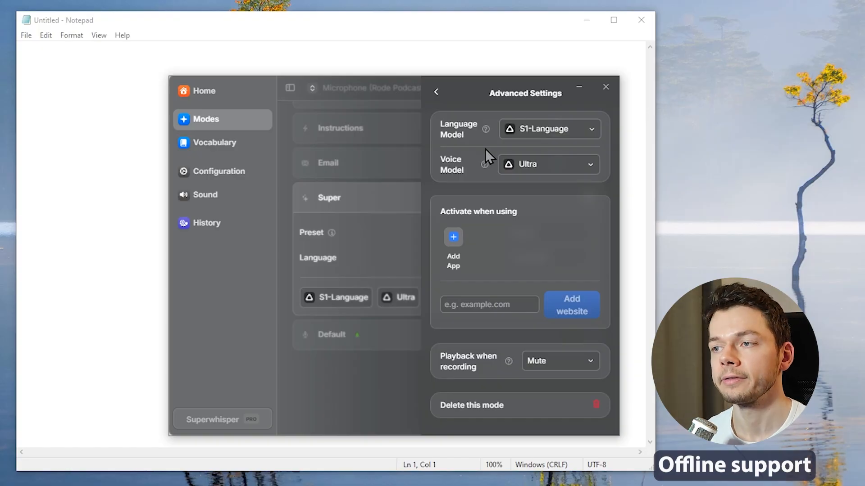
pyautogui.click(417, 89)
pyautogui.click(364, 340)
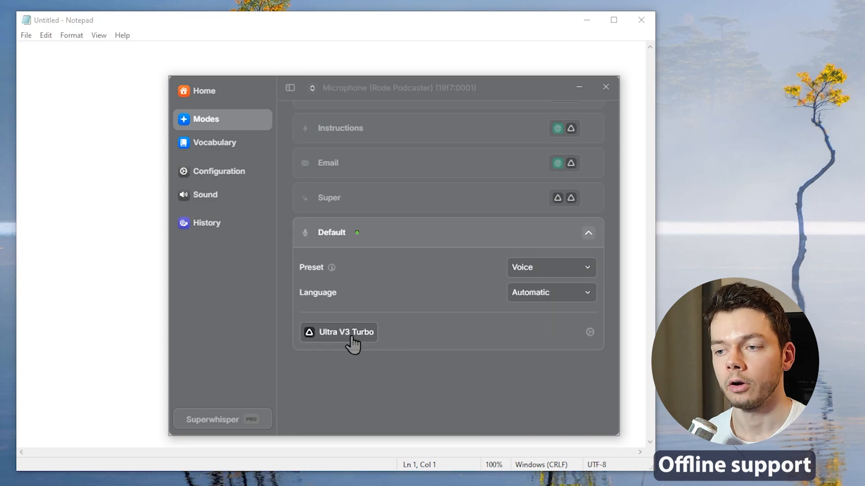
pyautogui.click(347, 333)
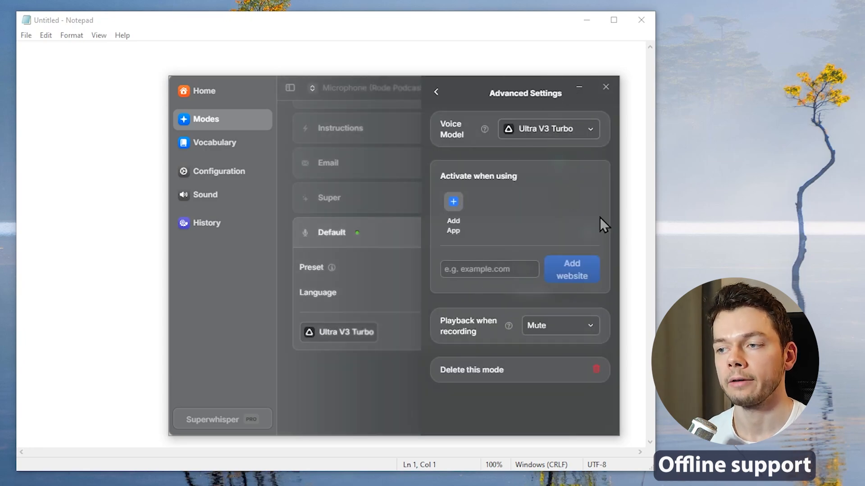
pyautogui.click(323, 240)
pyautogui.click(393, 205)
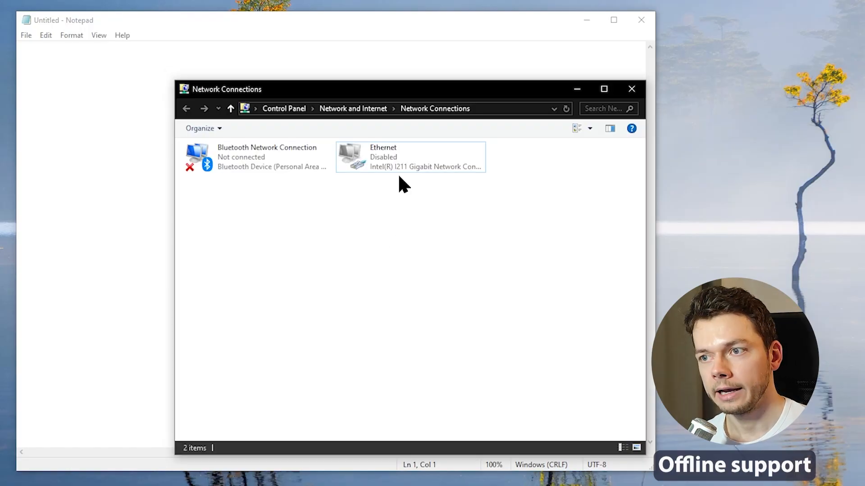
# Step: Re-enable the Ethernet adapter in Network Connections
pyautogui.rightClick(399, 167)
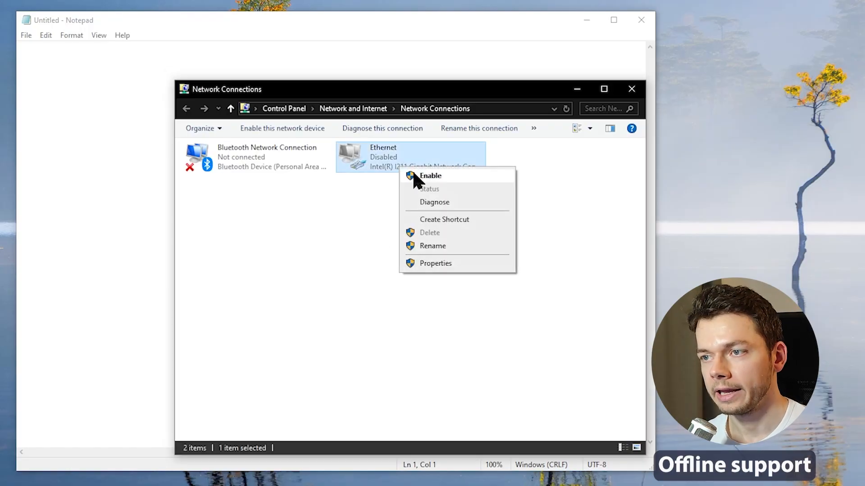
pyautogui.click(426, 176)
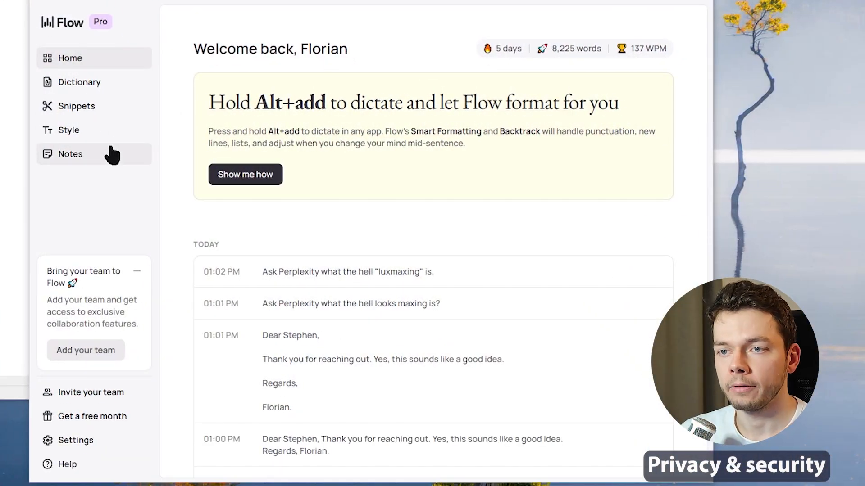
# Step: Examine the Data and Privacy settings in Wispr Flow, focusing on the Privacy Mode description and its zero data retention terms
pyautogui.click(96, 440)
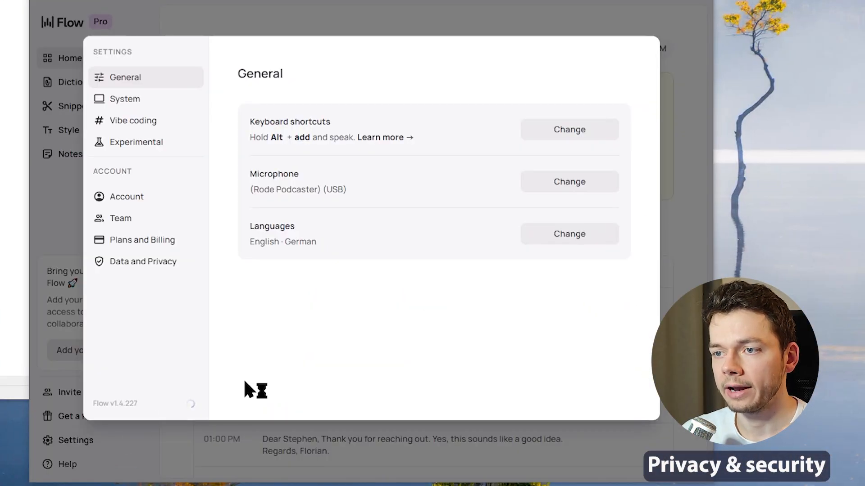
pyautogui.click(145, 266)
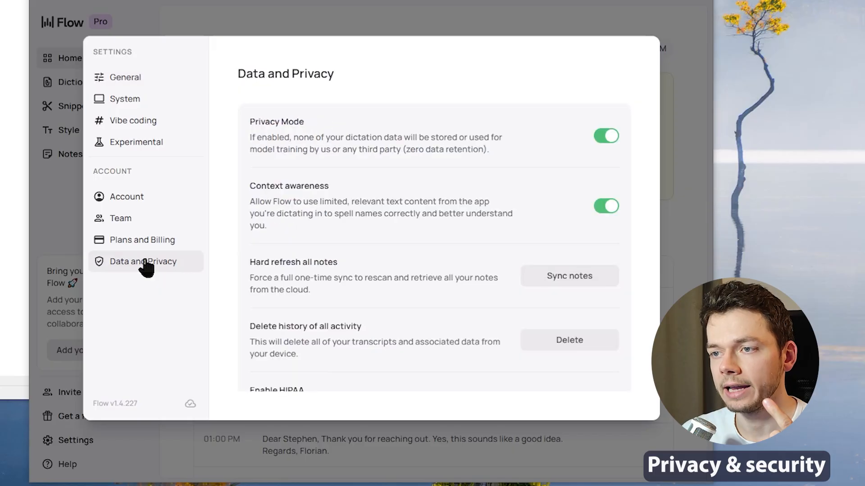
pyautogui.moveTo(242, 116); pyautogui.dragTo(353, 133)
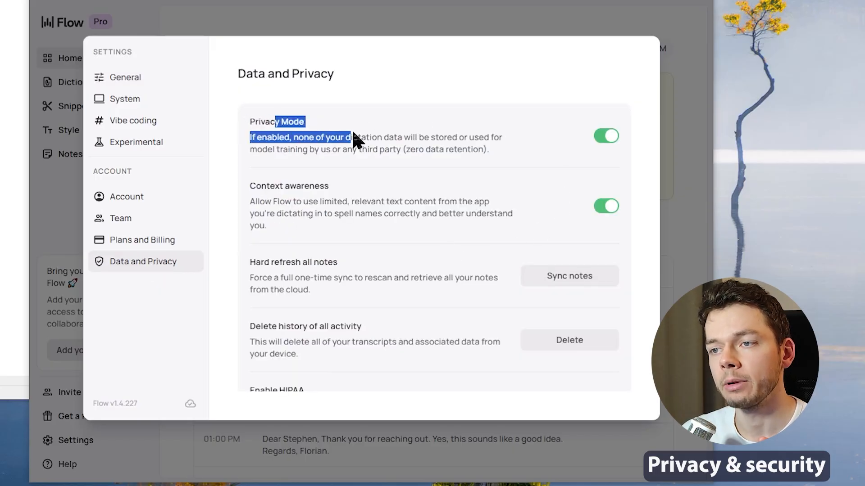
pyautogui.click(428, 129)
pyautogui.moveTo(261, 118); pyautogui.dragTo(471, 144)
pyautogui.click(471, 143)
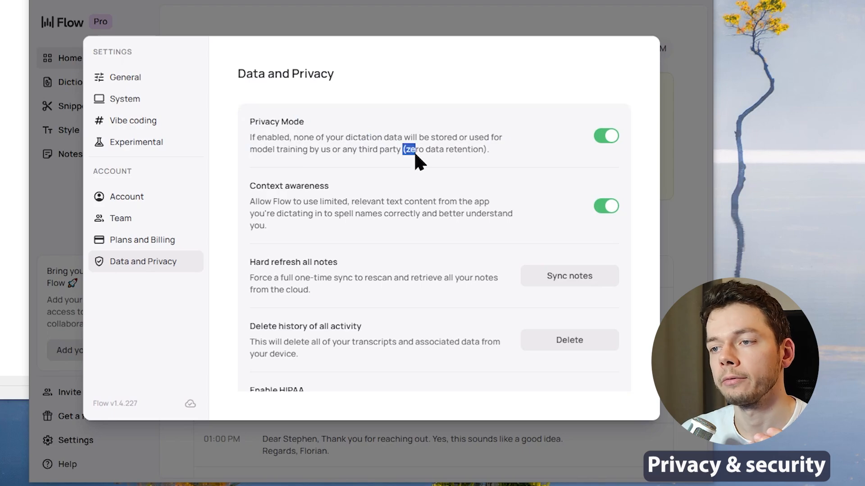
pyautogui.click(342, 160)
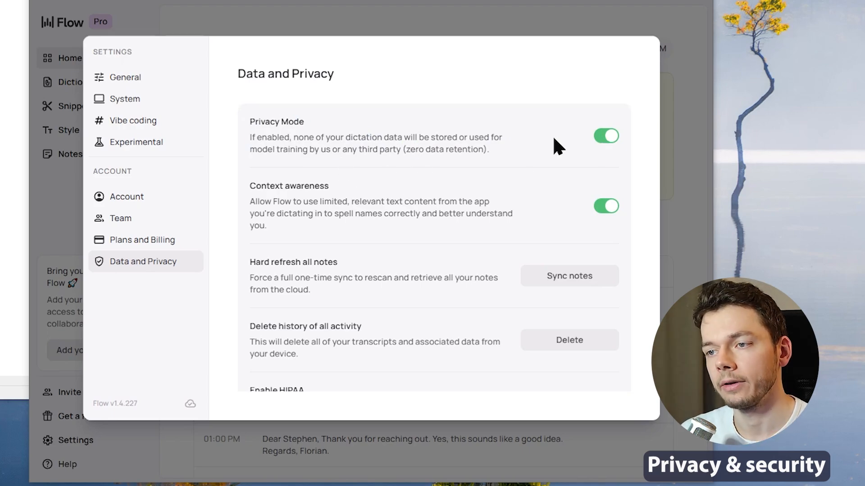
pyautogui.scroll(-3, 367, 213)
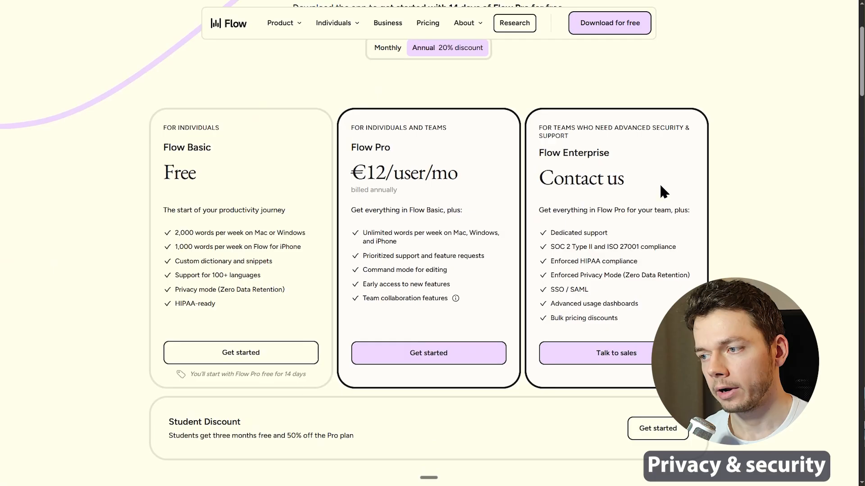
# Step: Examine the Flow Enterprise plan on Flow's pricing page, highlighting its SOC 2 Type II and ISO 27001 compliance entry
pyautogui.moveTo(546, 153); pyautogui.dragTo(620, 158)
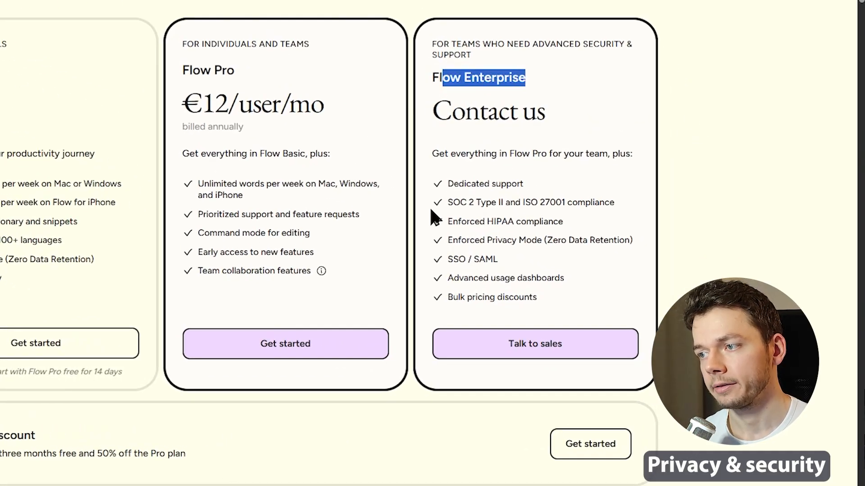
pyautogui.moveTo(448, 203); pyautogui.dragTo(604, 202)
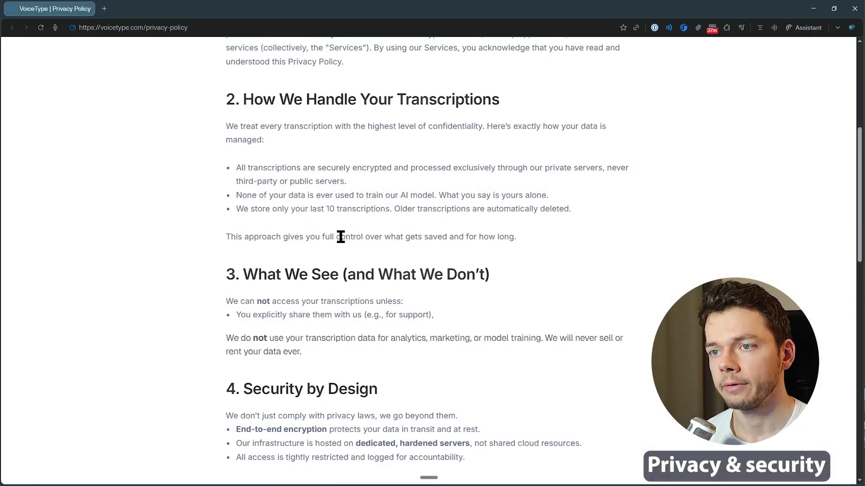
# Step: Read VoiceType's privacy policy on handling transcriptions, highlighting the statements on transcription storage, AI model training and private servers
pyautogui.moveTo(235, 209); pyautogui.dragTo(359, 205)
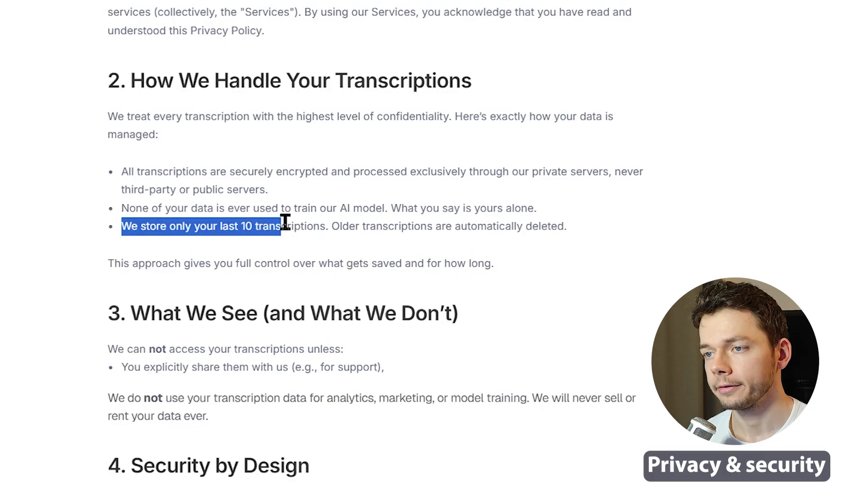
pyautogui.moveTo(285, 221); pyautogui.dragTo(332, 224)
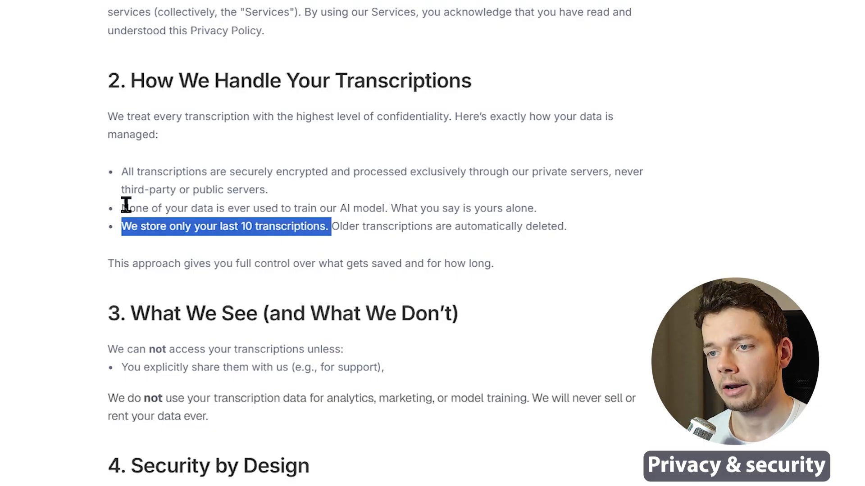
pyautogui.moveTo(122, 205); pyautogui.dragTo(387, 208)
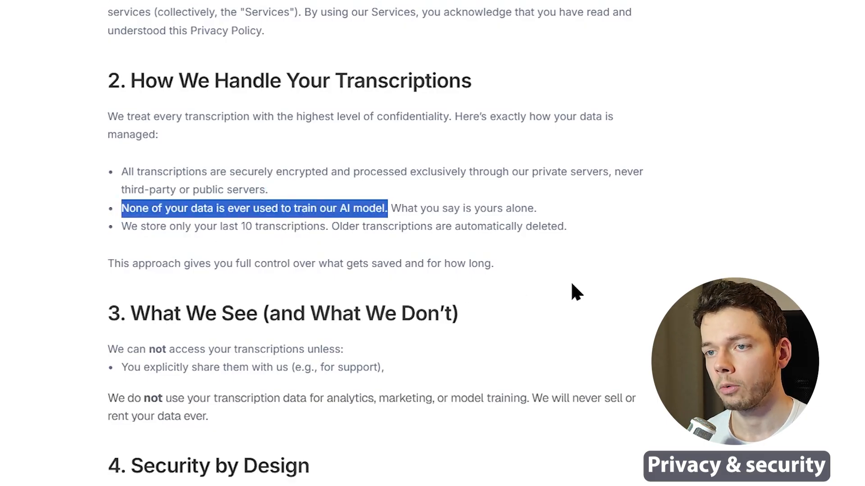
pyautogui.moveTo(170, 170); pyautogui.dragTo(266, 190)
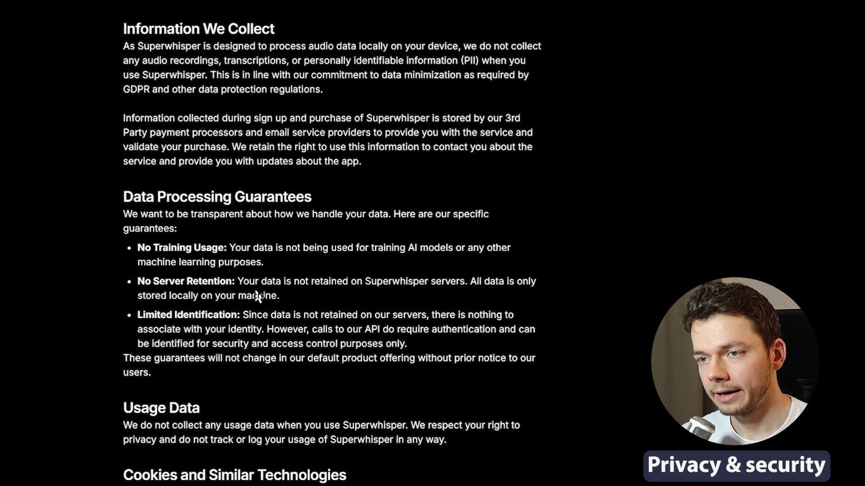
# Step: Review Superwhisper's No Training Usage and No Server Retention guarantees and the Enterprise plan's SOC 2 Type II entry
pyautogui.moveTo(138, 247); pyautogui.dragTo(191, 248)
pyautogui.moveTo(178, 248); pyautogui.dragTo(270, 265)
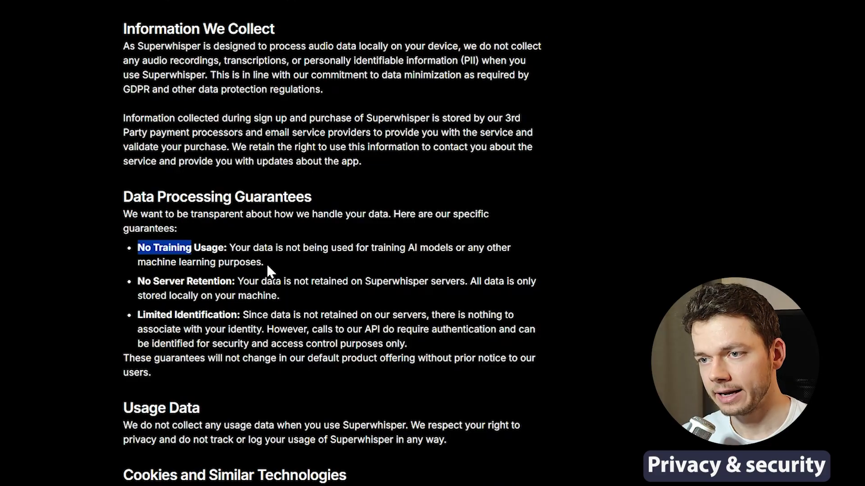
pyautogui.tripleClick(270, 265)
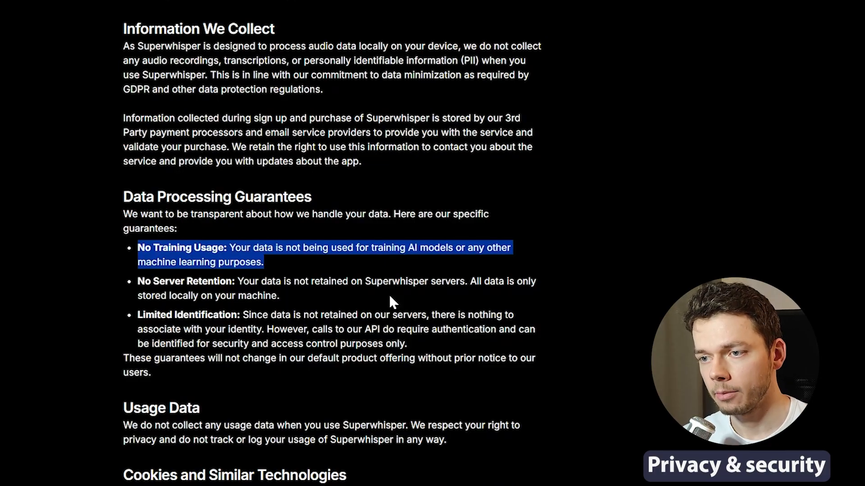
pyautogui.keyDown('shift'); pyautogui.click(342, 298); pyautogui.keyUp('shift')
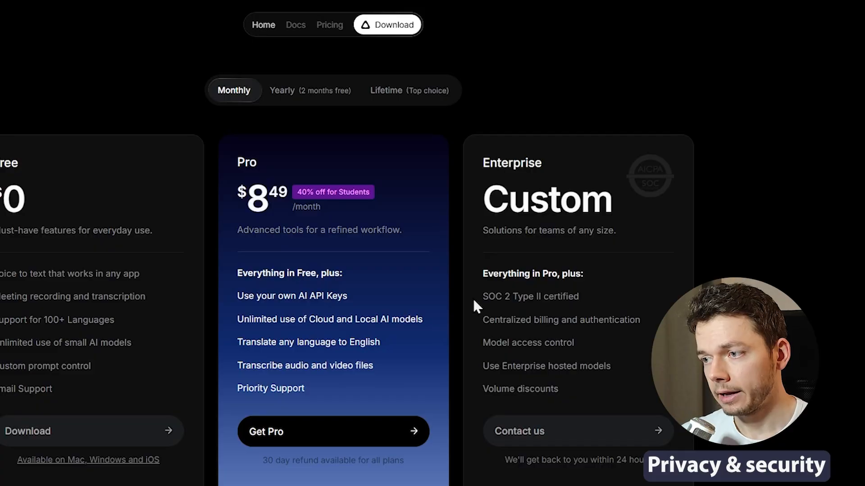
pyautogui.moveTo(480, 297); pyautogui.dragTo(593, 294)
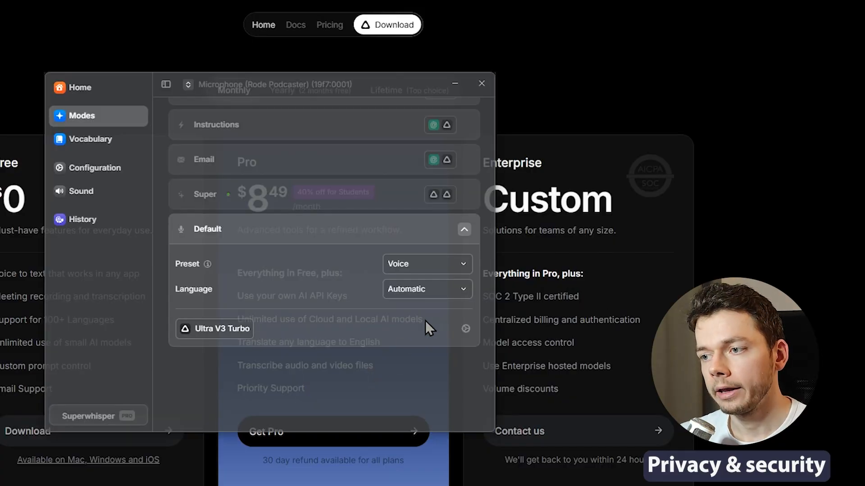
# Step: Examine the voice models offered for Superwhisper's Default mode and the custom AI voice model form with its provider and API key fields
pyautogui.click(466, 328)
pyautogui.click(439, 127)
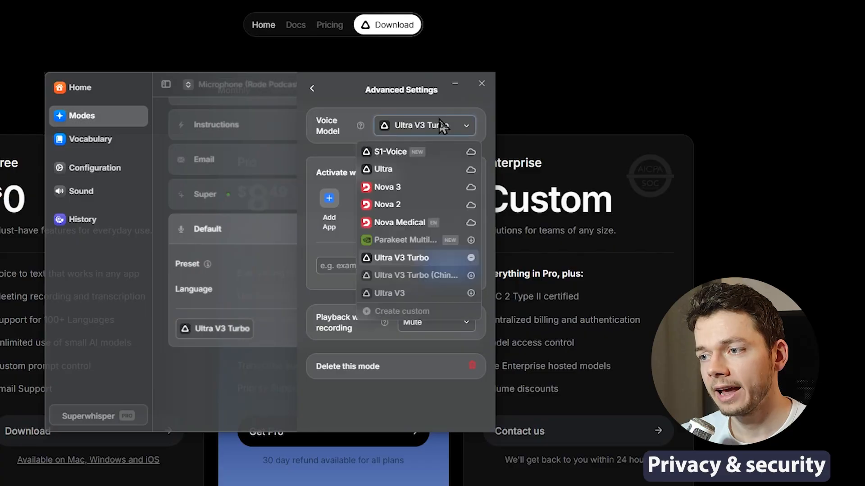
pyautogui.moveTo(443, 260)
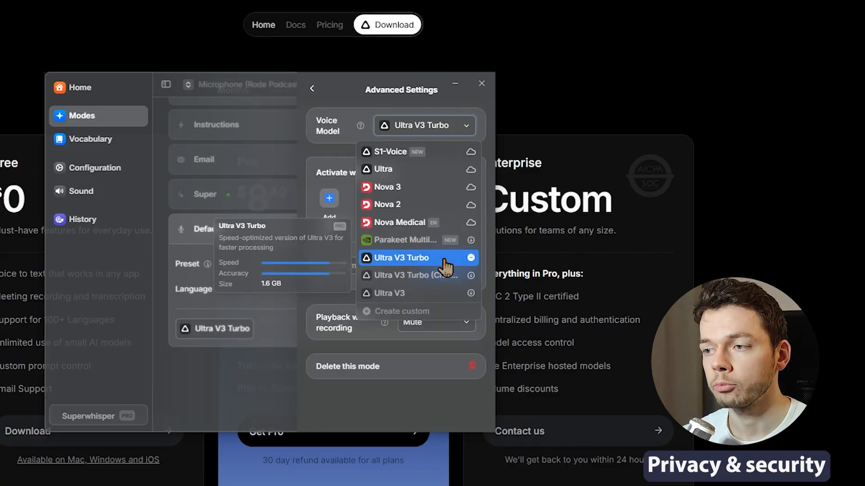
pyautogui.click(407, 313)
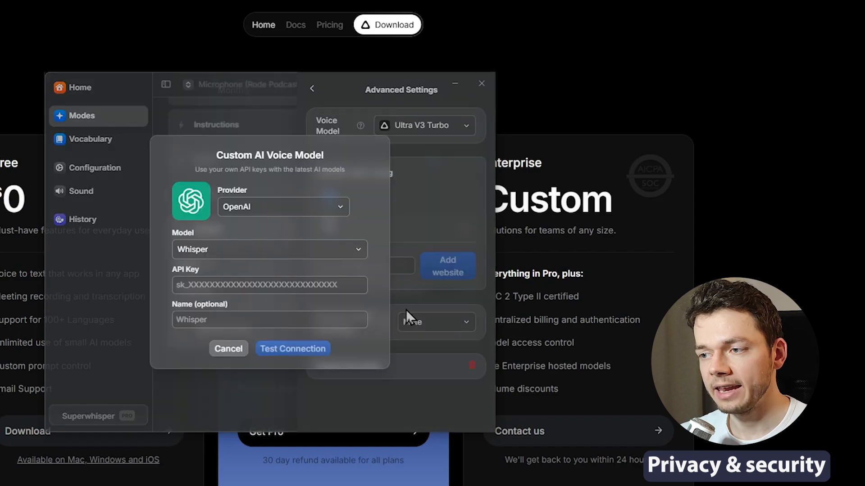
pyautogui.click(270, 211)
pyautogui.click(249, 271)
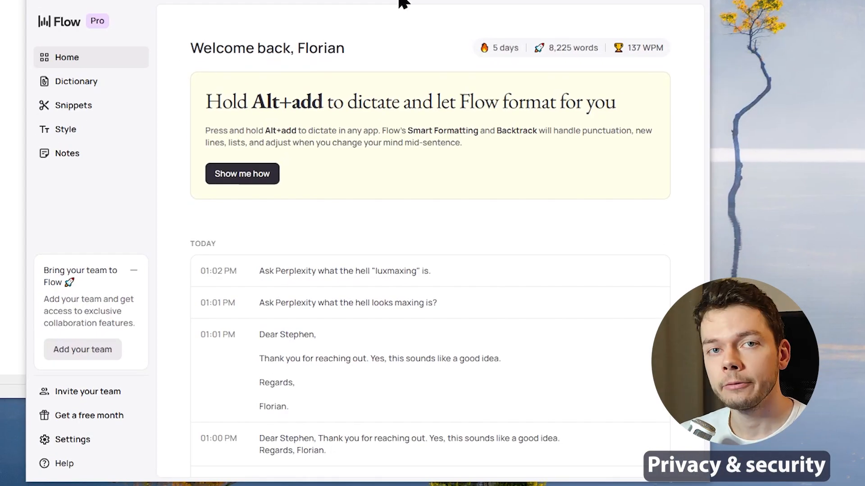
# Step: Compare team support across Flow's team option, VoiceType's settings and the centralized billing and authentication in Superwhisper's Enterprise plan
pyautogui.click(97, 352)
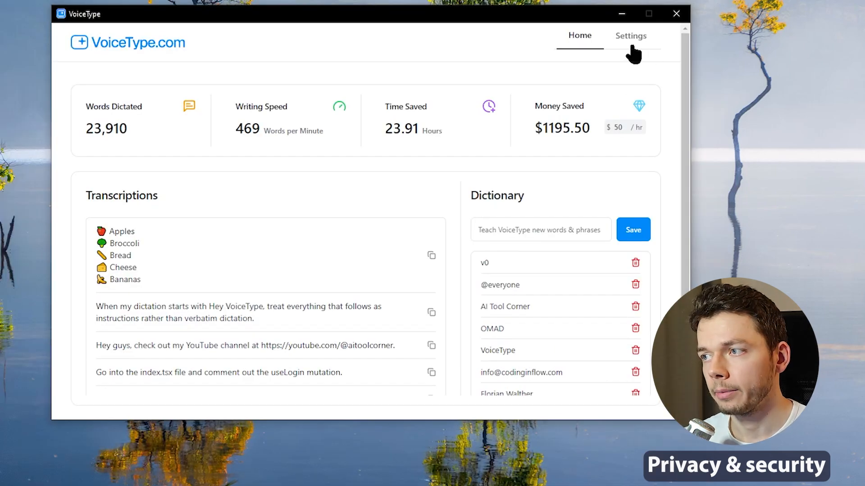
pyautogui.click(632, 41)
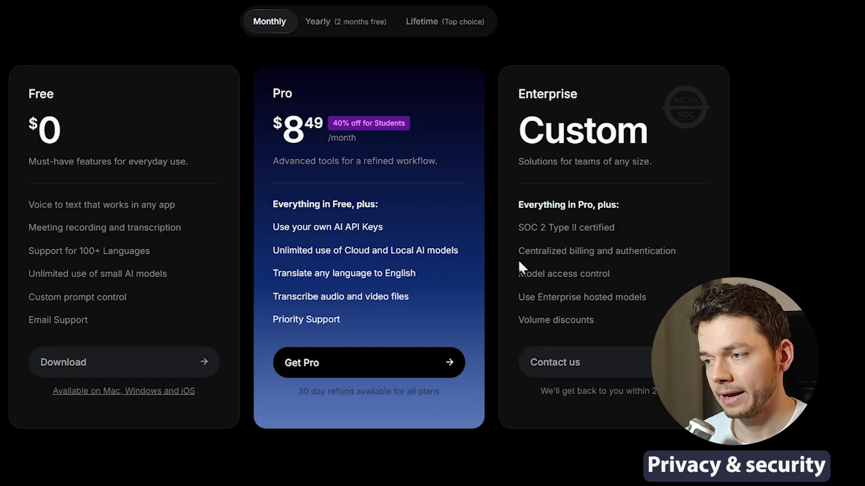
pyautogui.moveTo(513, 254); pyautogui.dragTo(687, 255)
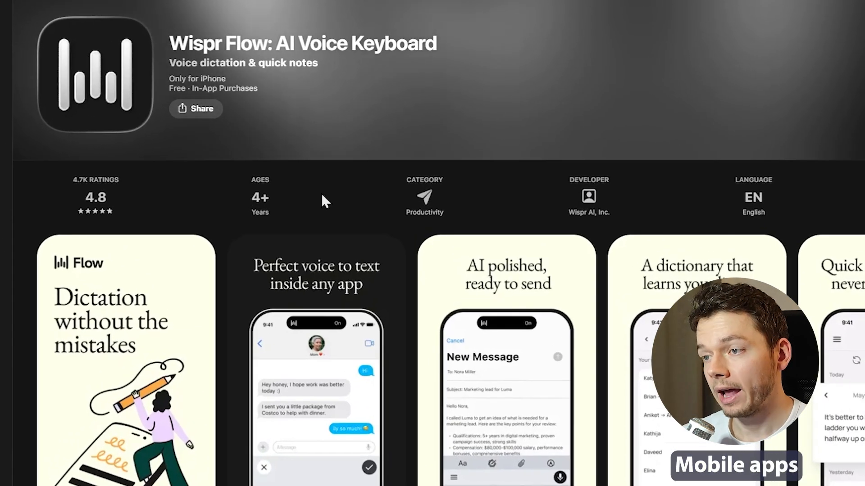
# Step: Look over the App Store pages of the Wispr Flow and superwhisper iPhone apps, including their ratings and preview images
pyautogui.scroll(-10, 374, 224)
pyautogui.scroll(10, 332, 317)
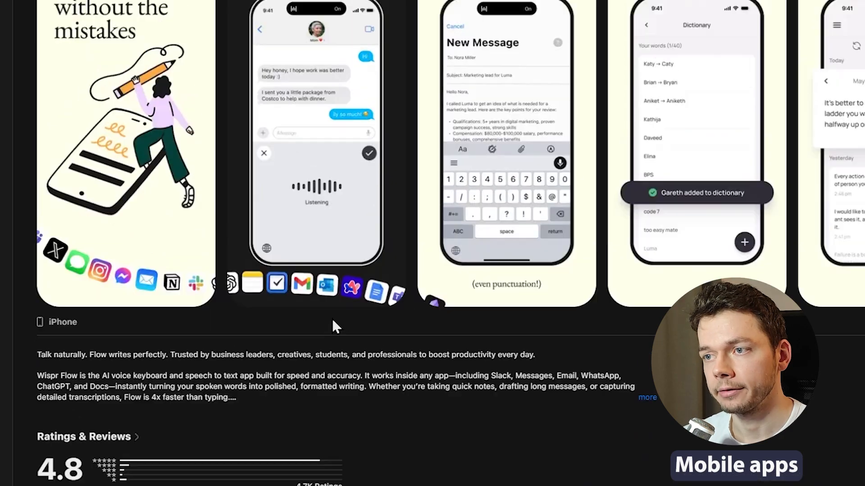
pyautogui.scroll(-10, 158, 198)
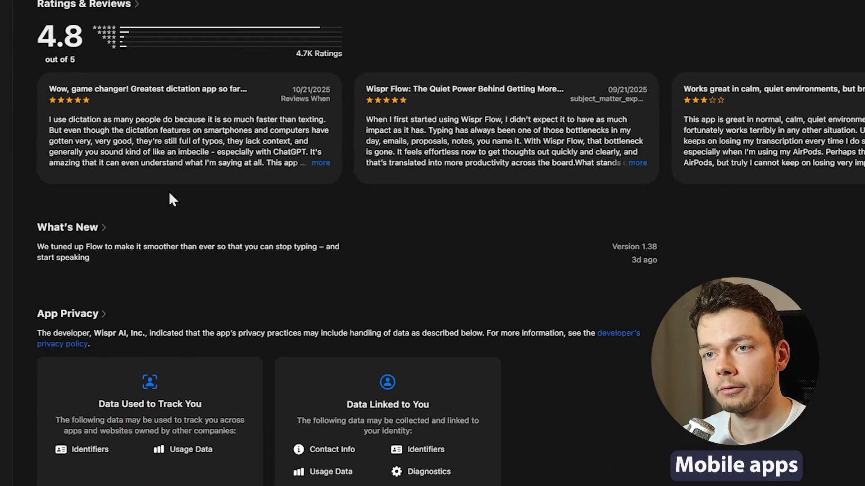
pyautogui.scroll(15, 226, 222)
pyautogui.scroll(-3, 387, 312)
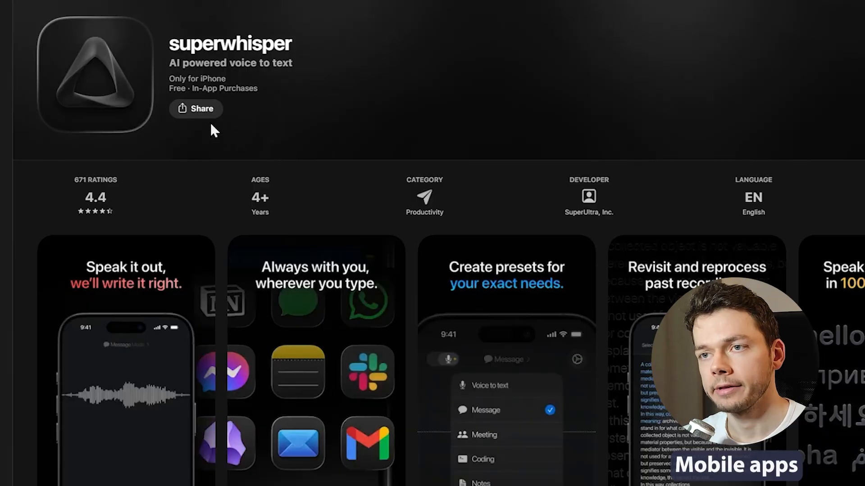
pyautogui.scroll(-10, 470, 114)
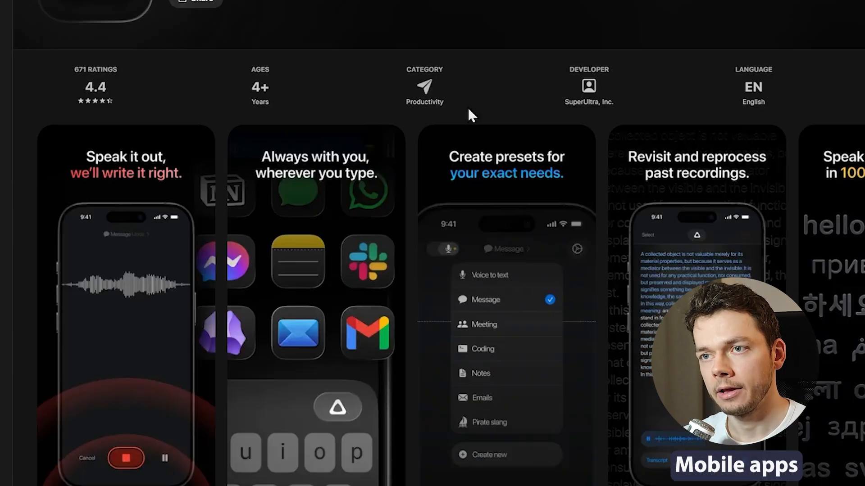
pyautogui.scroll(10, 479, 336)
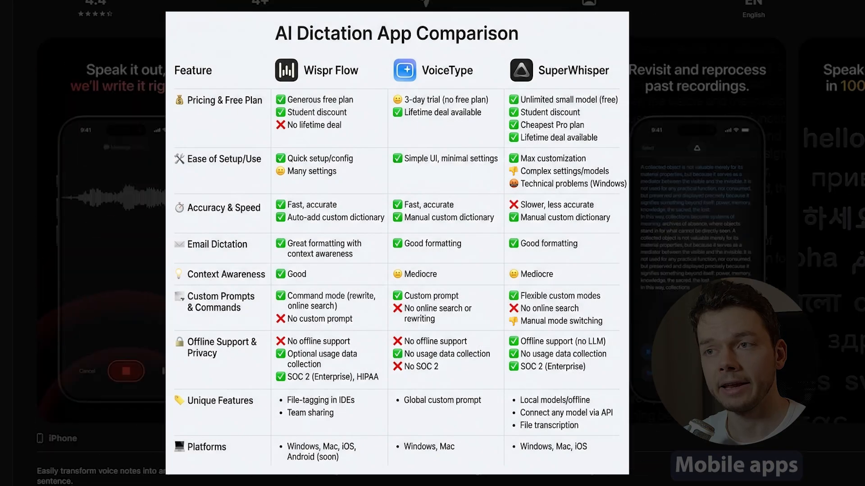